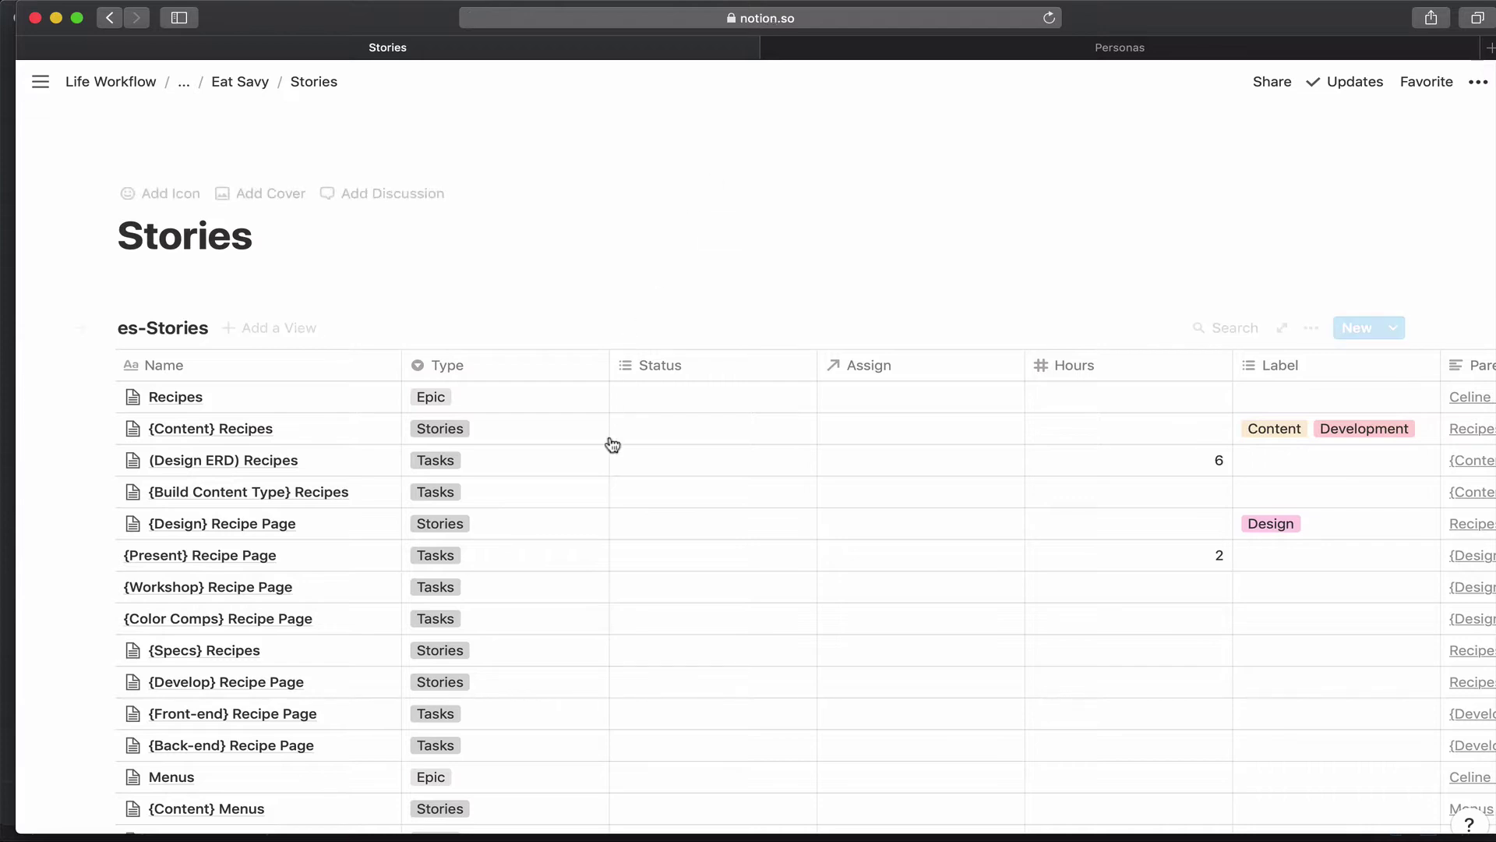
# - Review the epics, stories and tasks listed in the es-Stories table
pyautogui.scroll(-10, 616, 491)
pyautogui.scroll(8, 618, 493)
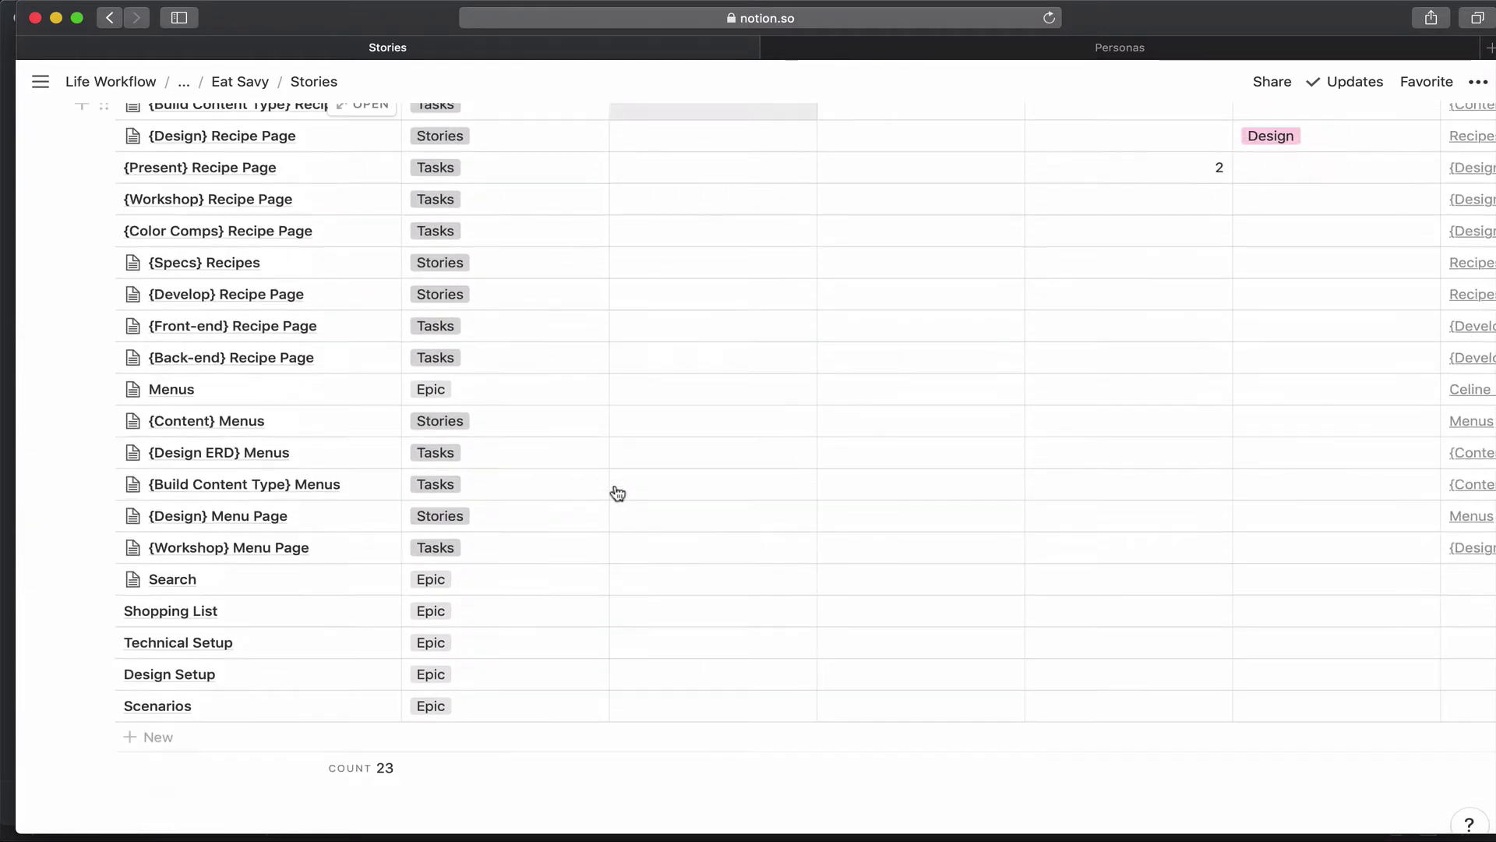
pyautogui.scroll(-4, 618, 492)
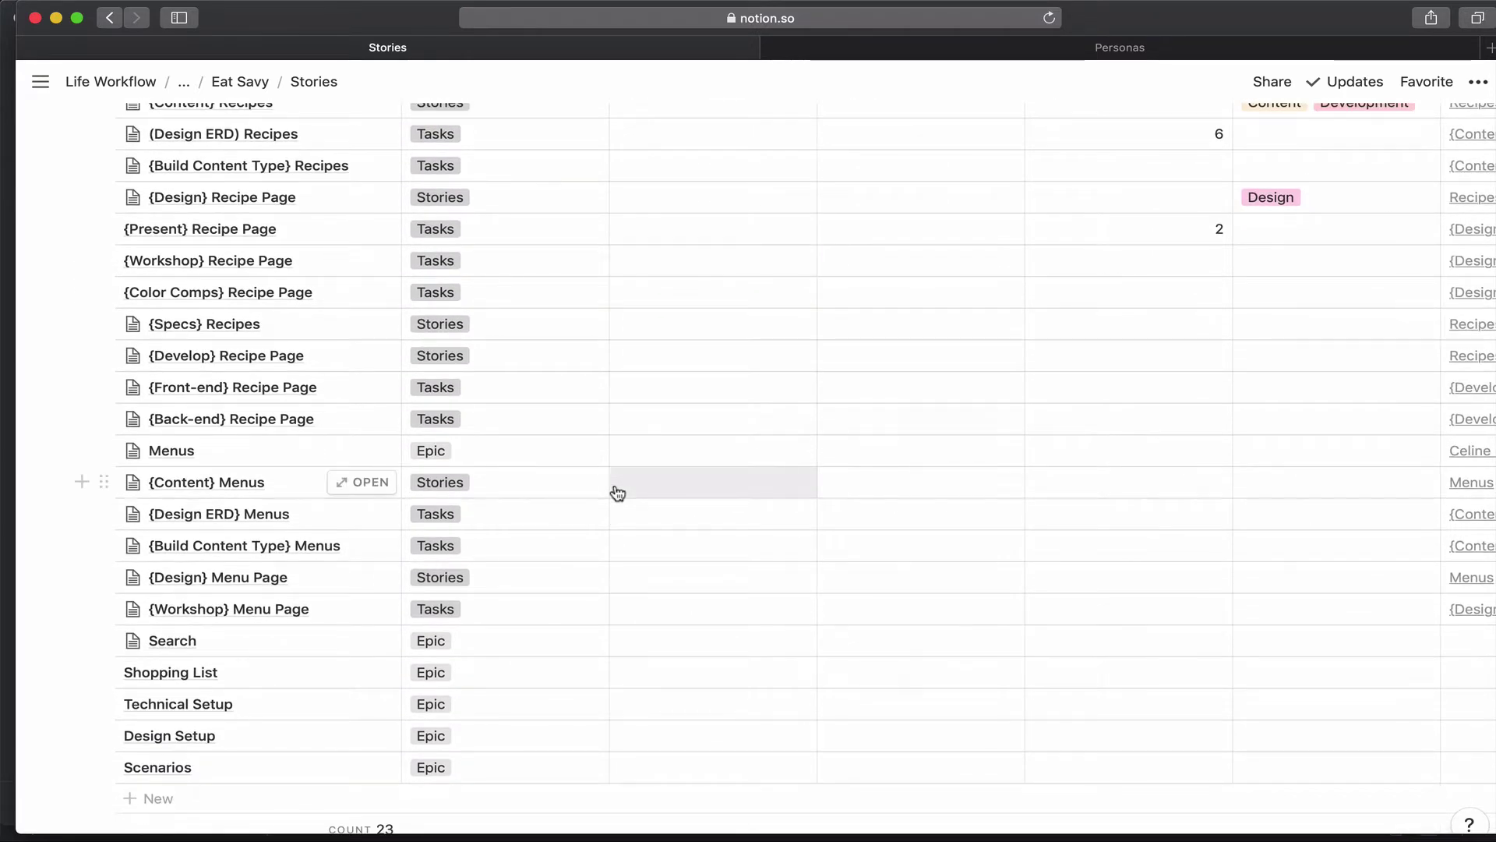
pyautogui.scroll(-2, 618, 493)
pyautogui.scroll(4, 618, 493)
pyautogui.scroll(3, 618, 493)
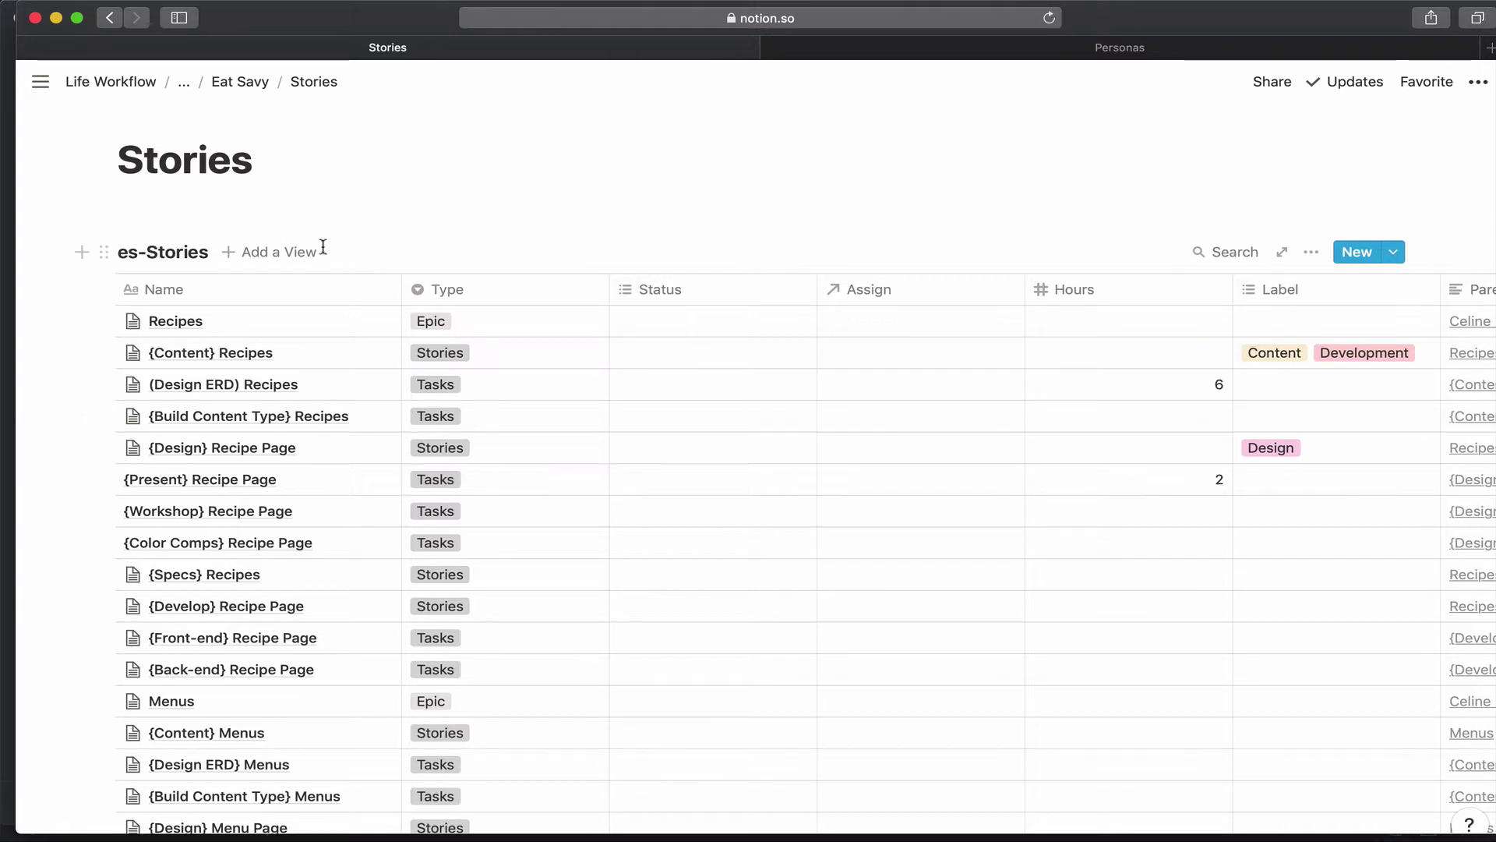
# - Add a Board view named "roadmap" to the es-Stories database
pyautogui.click(314, 254)
pyautogui.moveTo(269, 411)
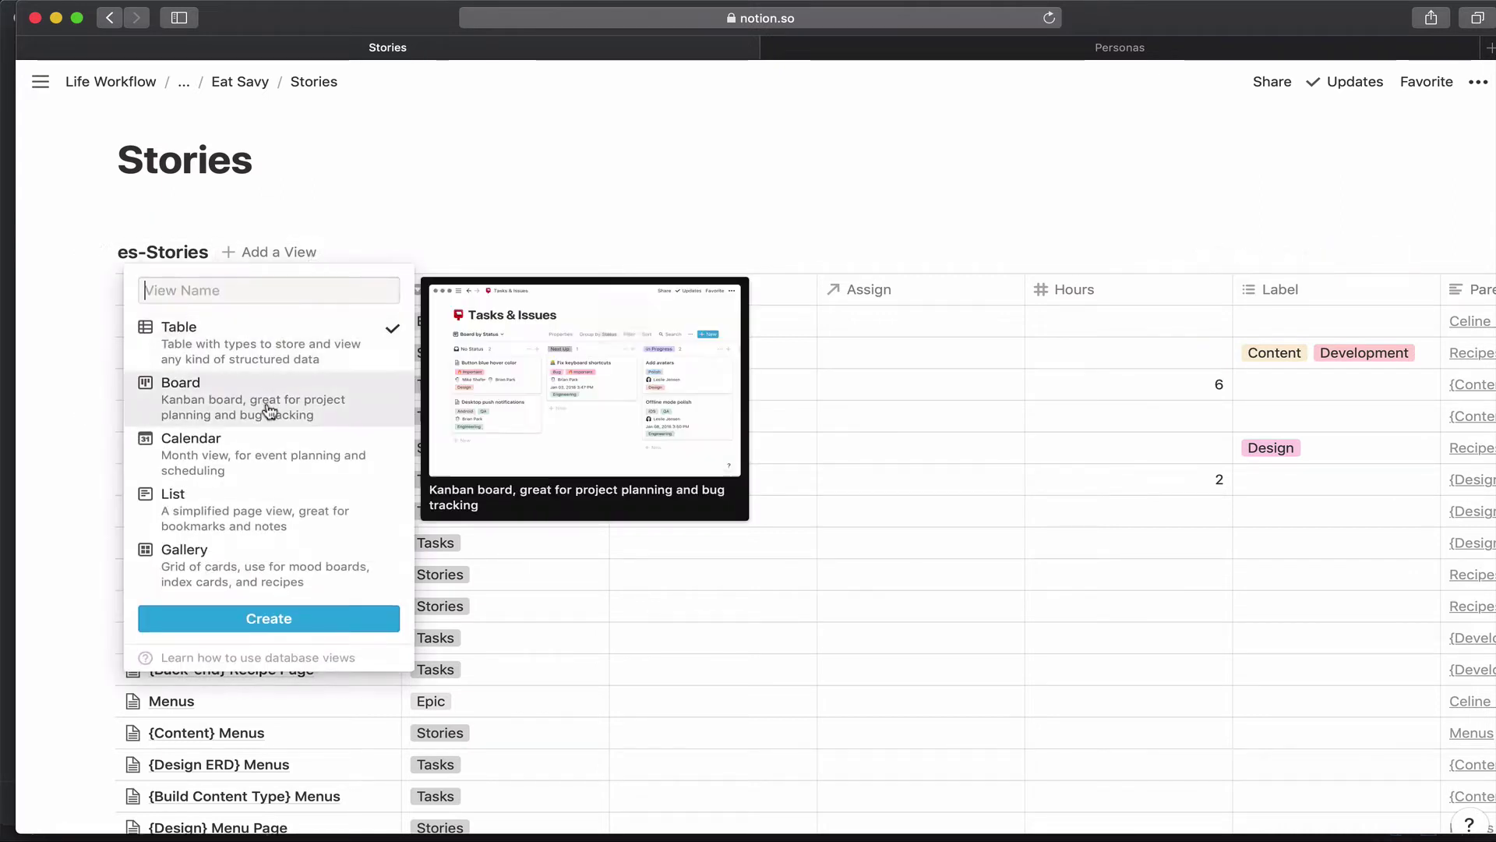
pyautogui.write('roa')
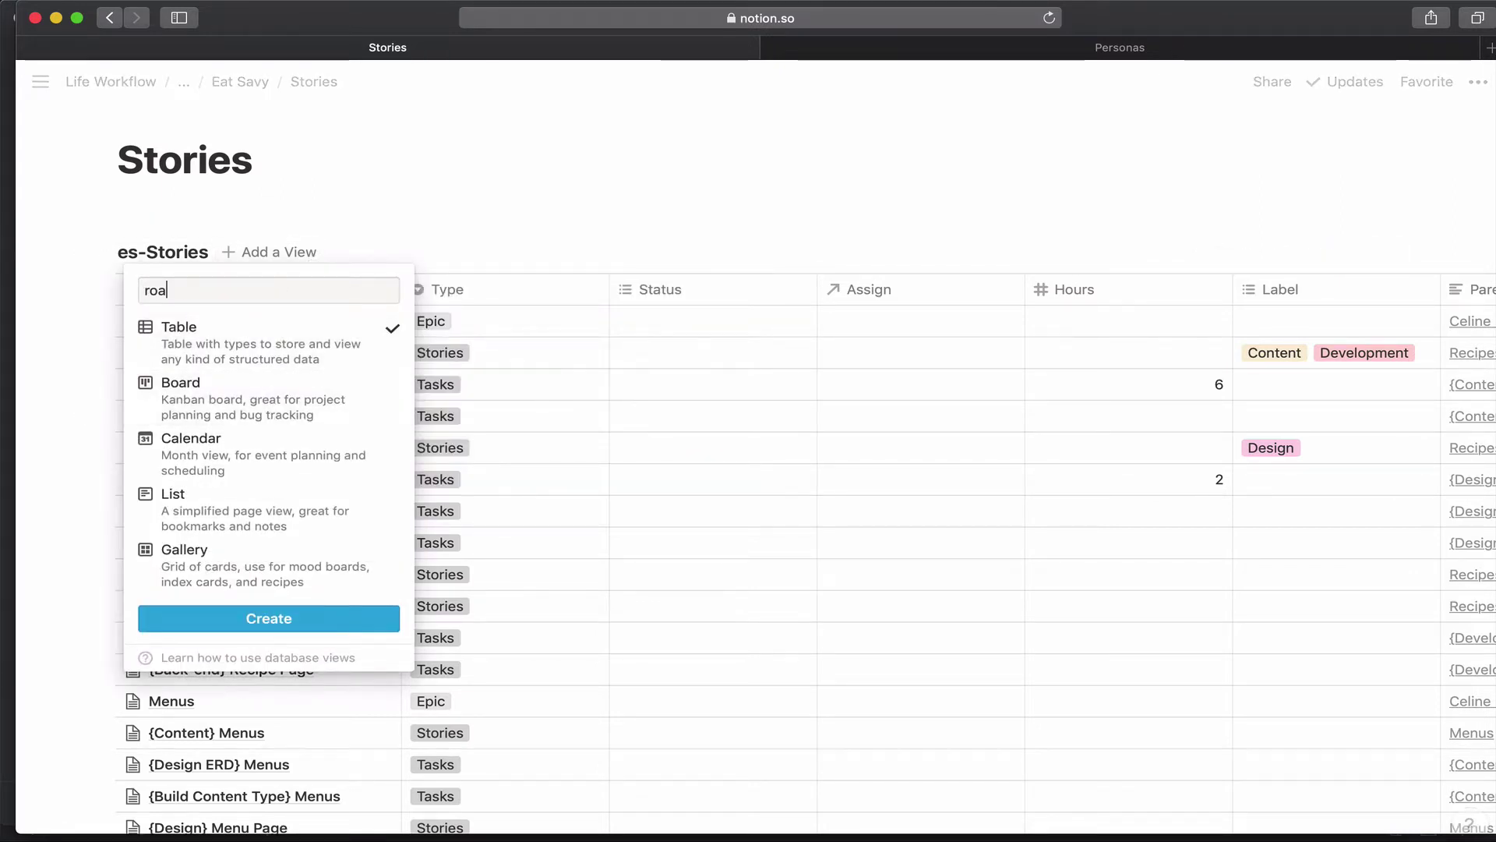
pyautogui.write('dmap')
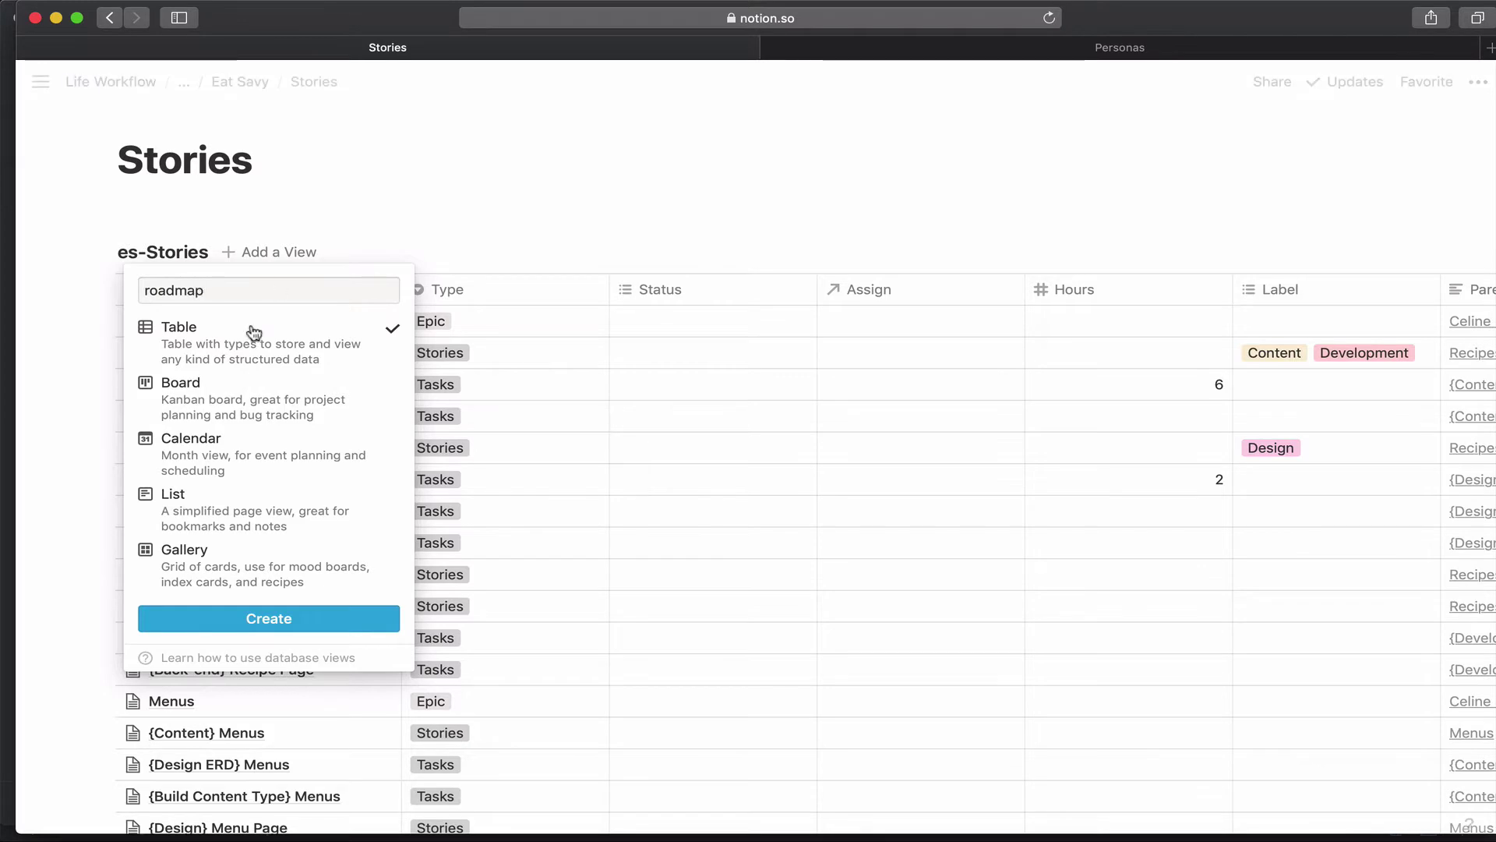
pyautogui.click(187, 385)
pyautogui.click(248, 623)
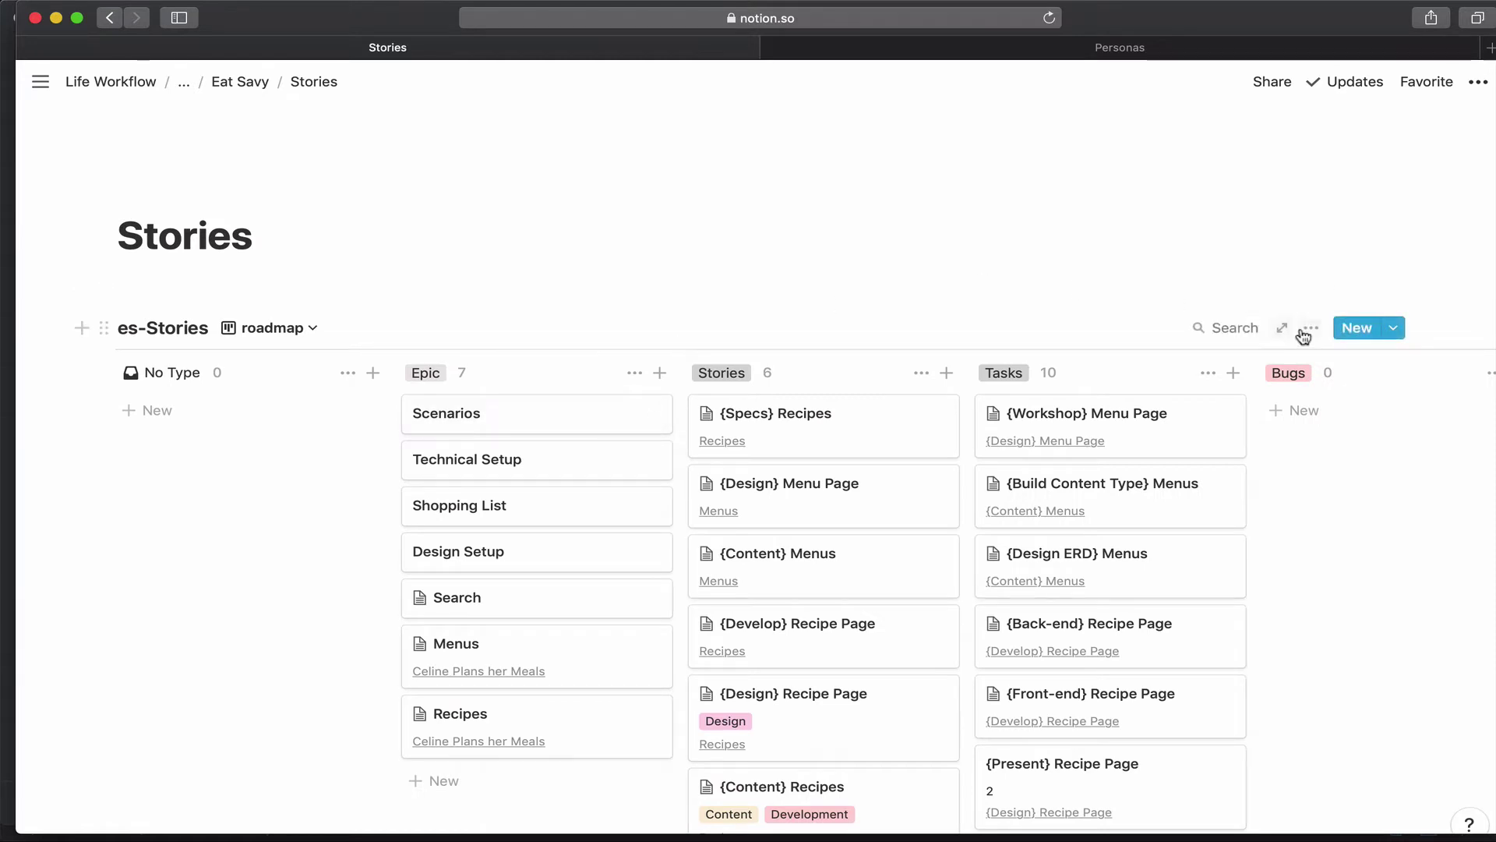
# - Group the roadmap board by the Release property
pyautogui.click(1309, 328)
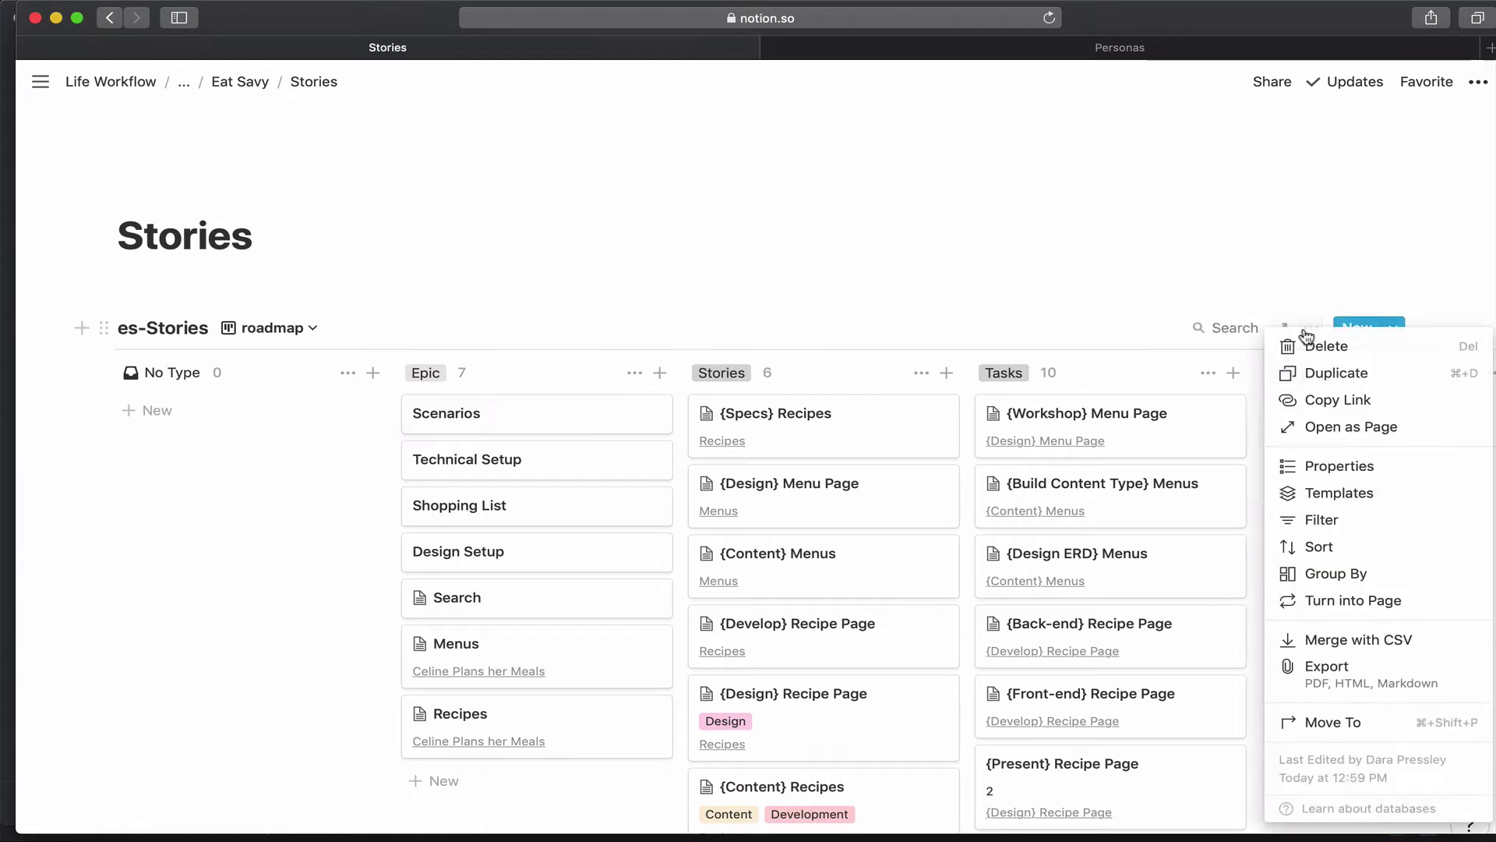
pyautogui.click(1300, 575)
pyautogui.click(1177, 457)
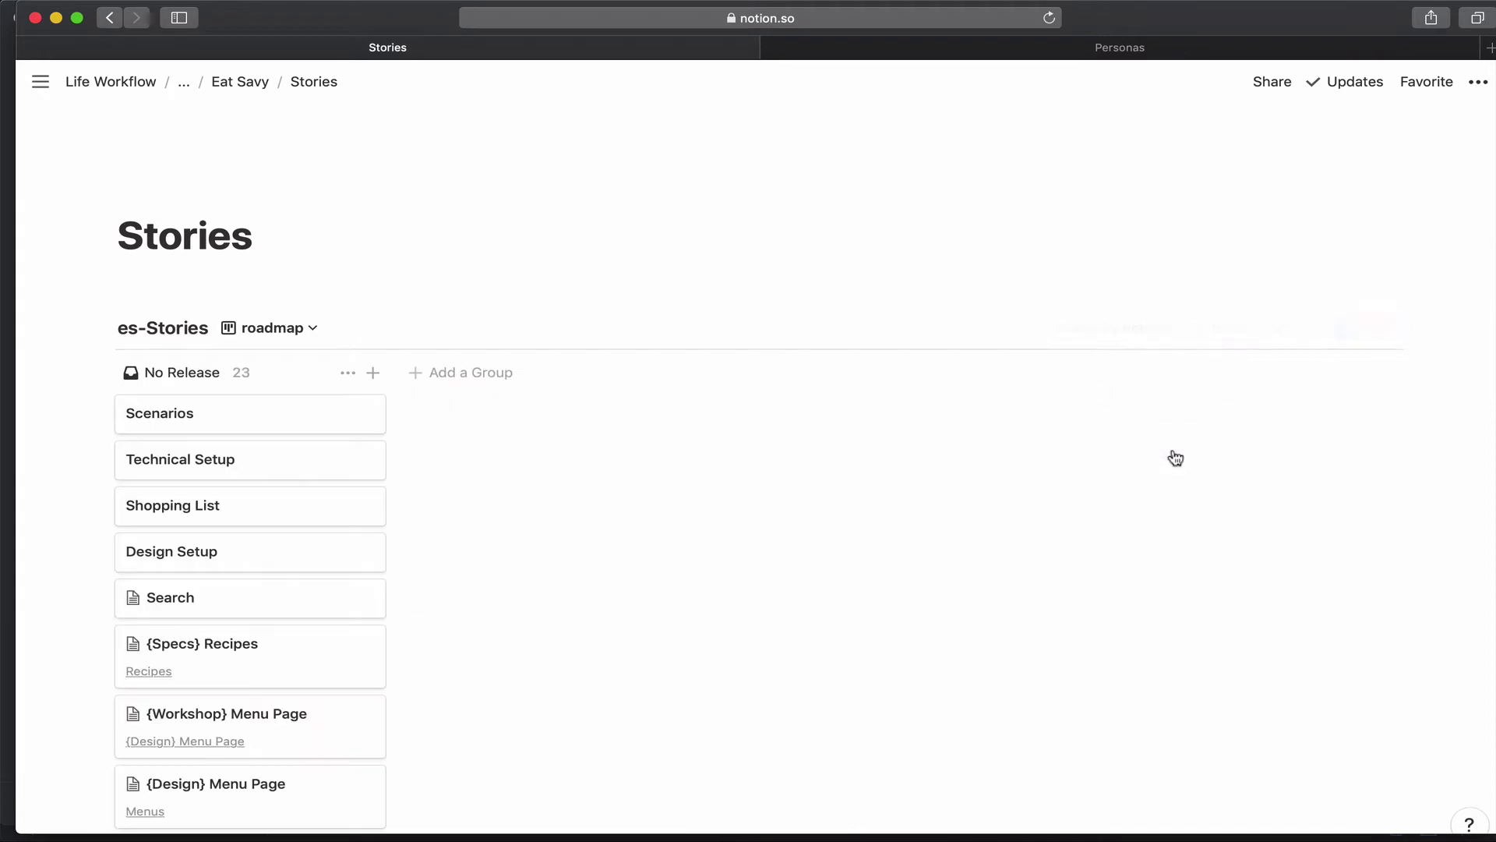
# - Look through all the cards in the No Release column and the board's view options
pyautogui.scroll(-15, 272, 512)
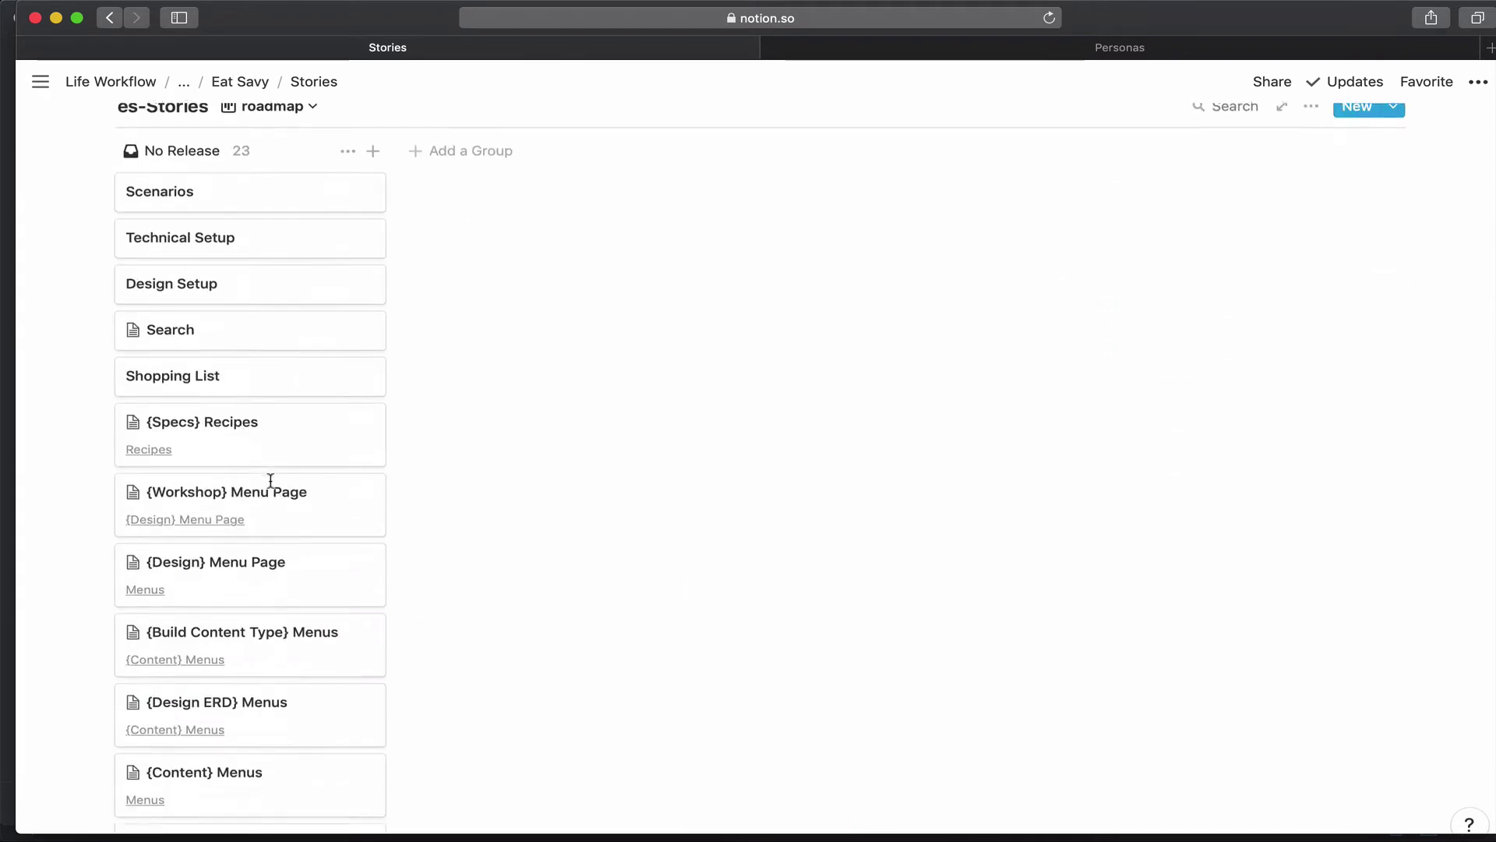
pyautogui.scroll(6, 271, 488)
pyautogui.scroll(9, 270, 480)
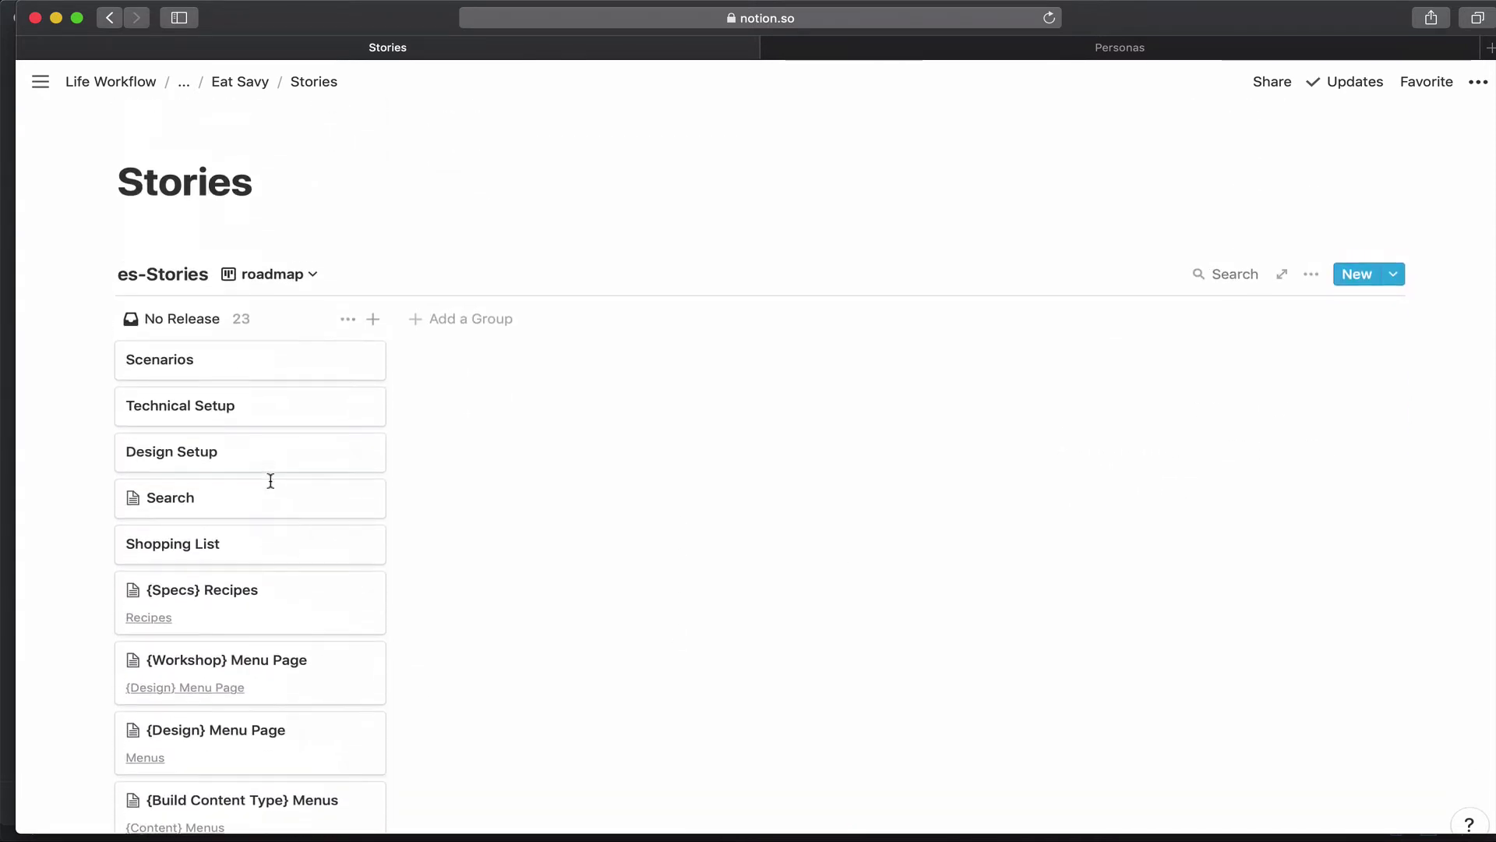
pyautogui.scroll(-16, 271, 481)
pyautogui.scroll(3, 270, 480)
pyautogui.scroll(10, 270, 481)
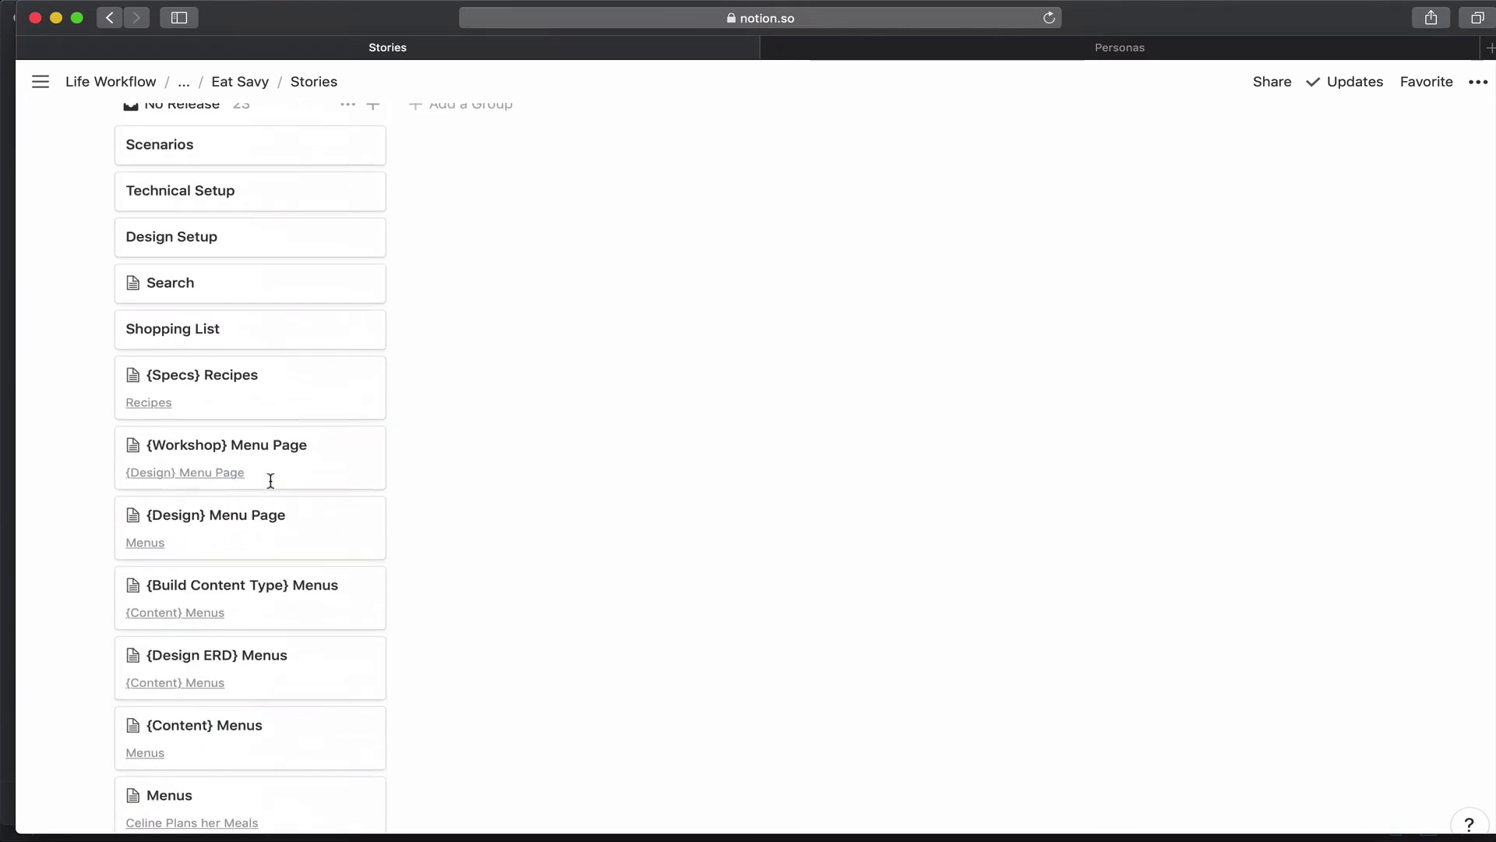
pyautogui.scroll(-3, 270, 480)
pyautogui.scroll(-14, 270, 481)
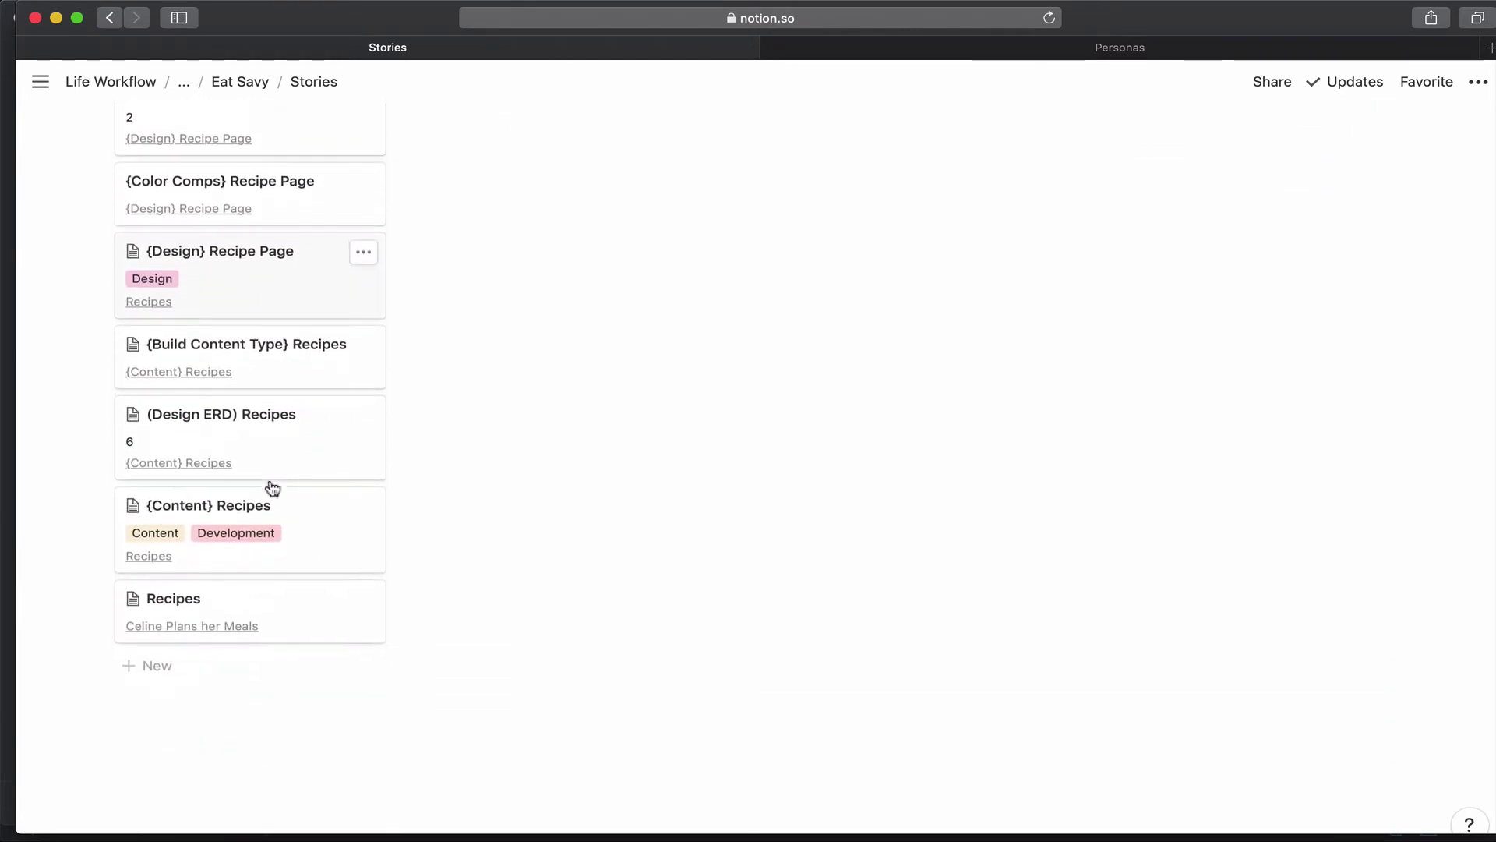
pyautogui.scroll(14, 272, 488)
pyautogui.scroll(3, 271, 481)
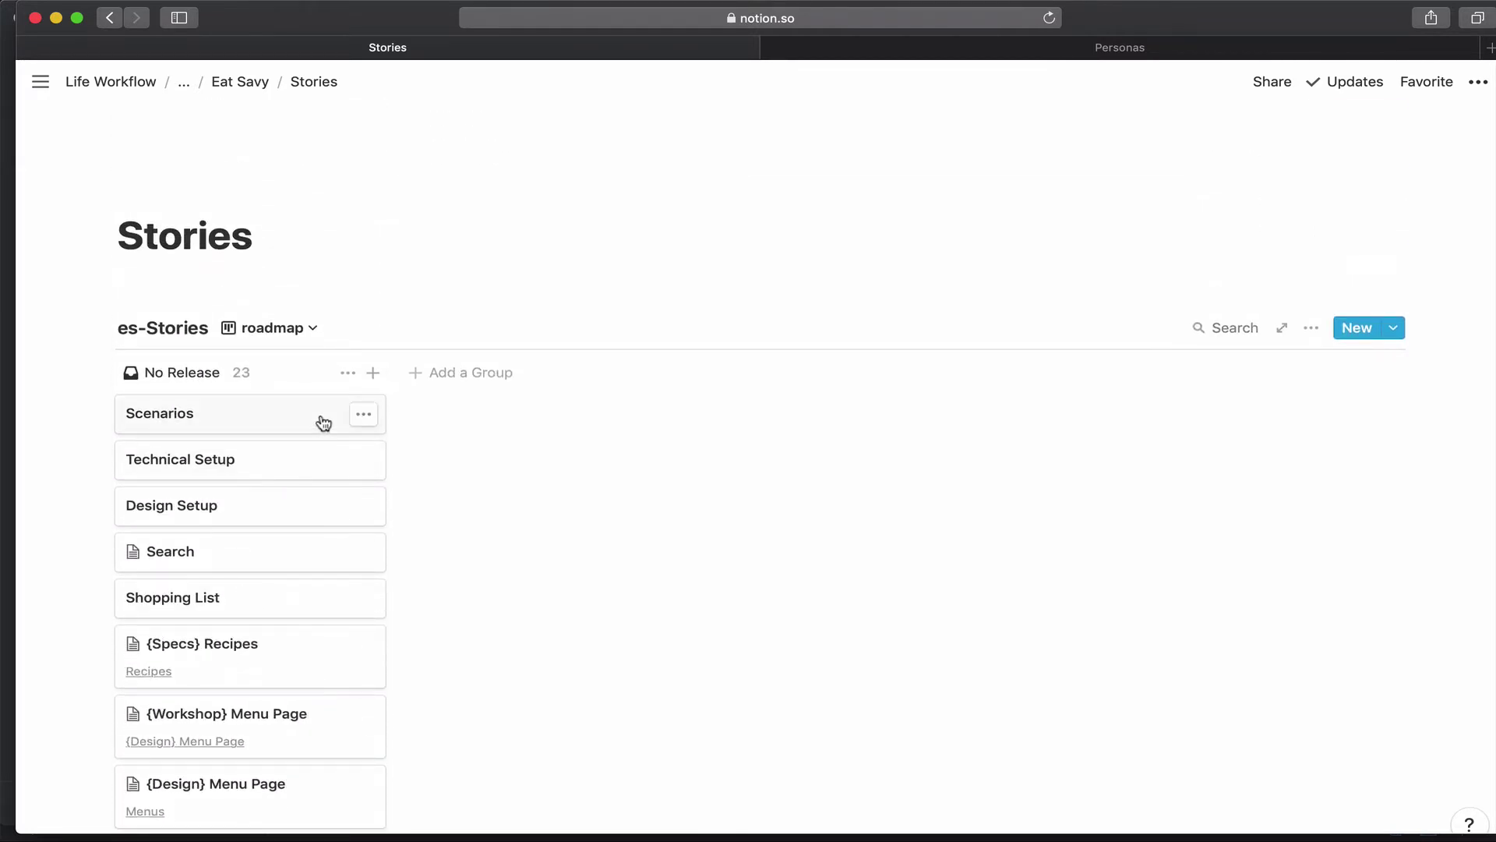
pyautogui.click(1313, 332)
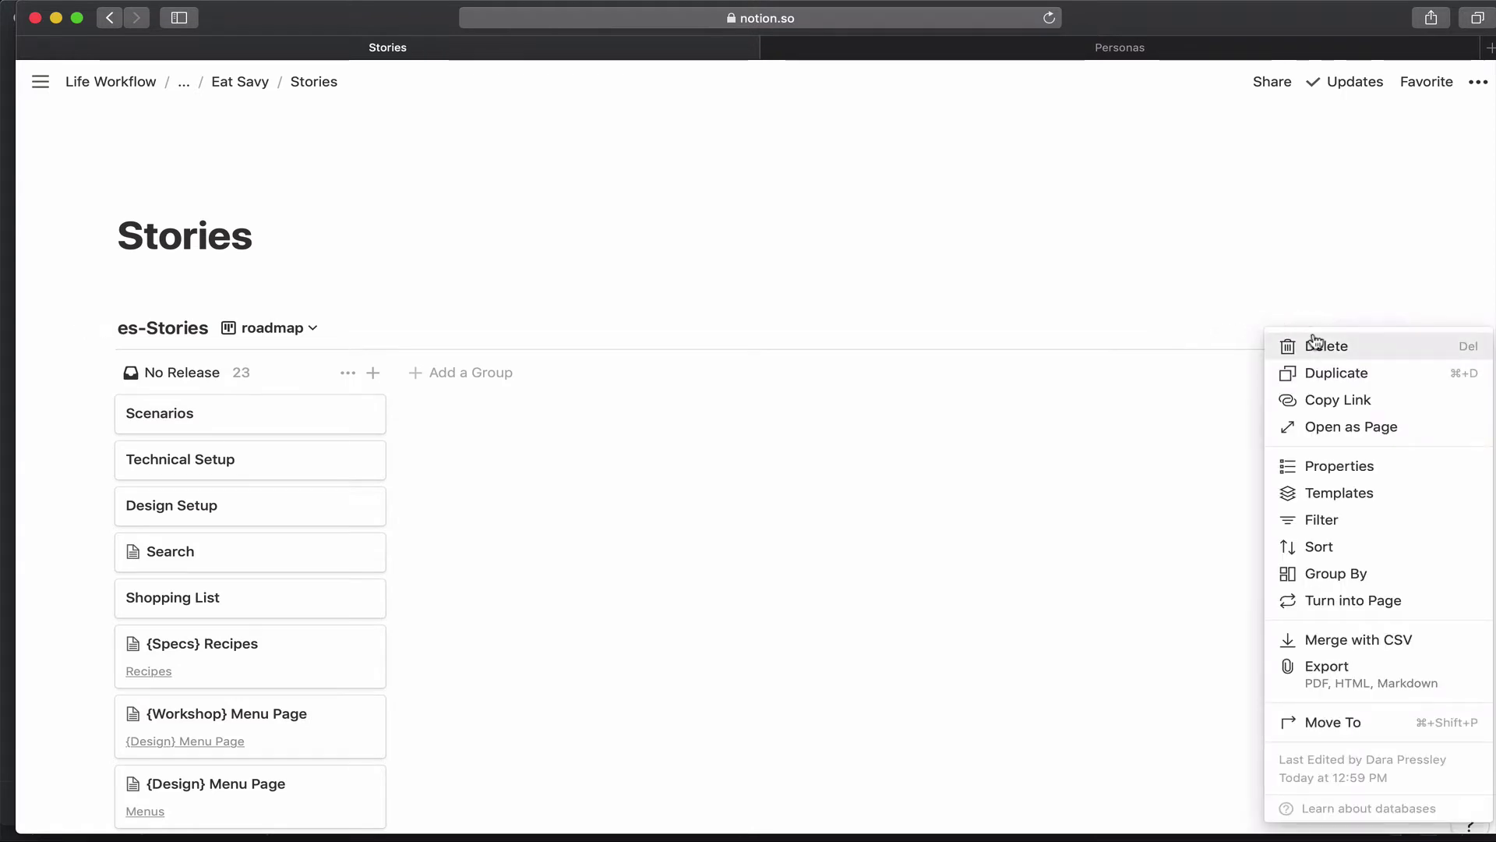
pyautogui.click(1268, 253)
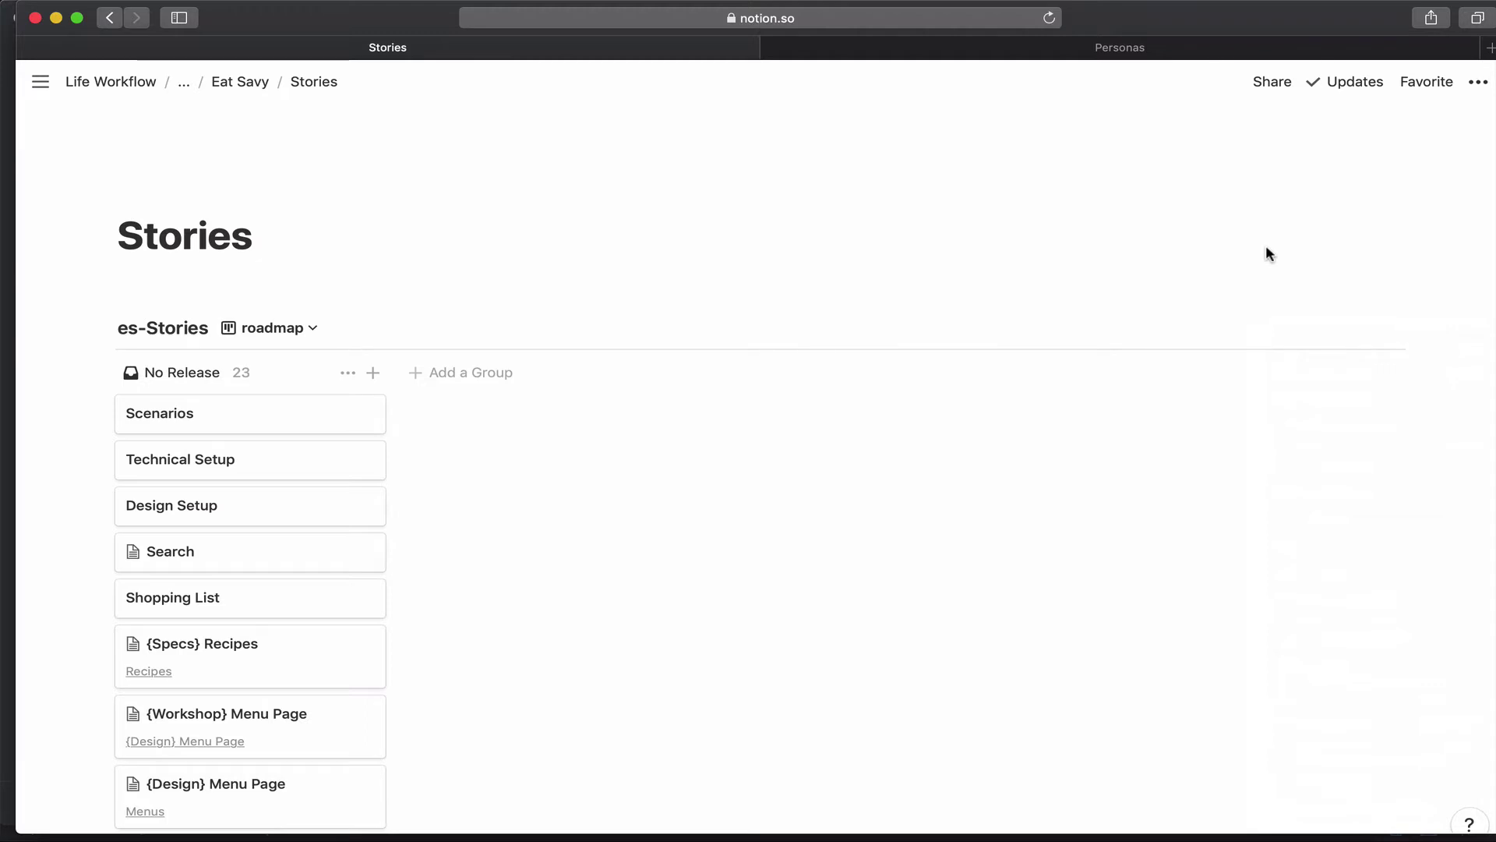
# - Review the menu-planning scenario on the Personas page, including its flow diagram and list of pages, and close it
pyautogui.click(1106, 48)
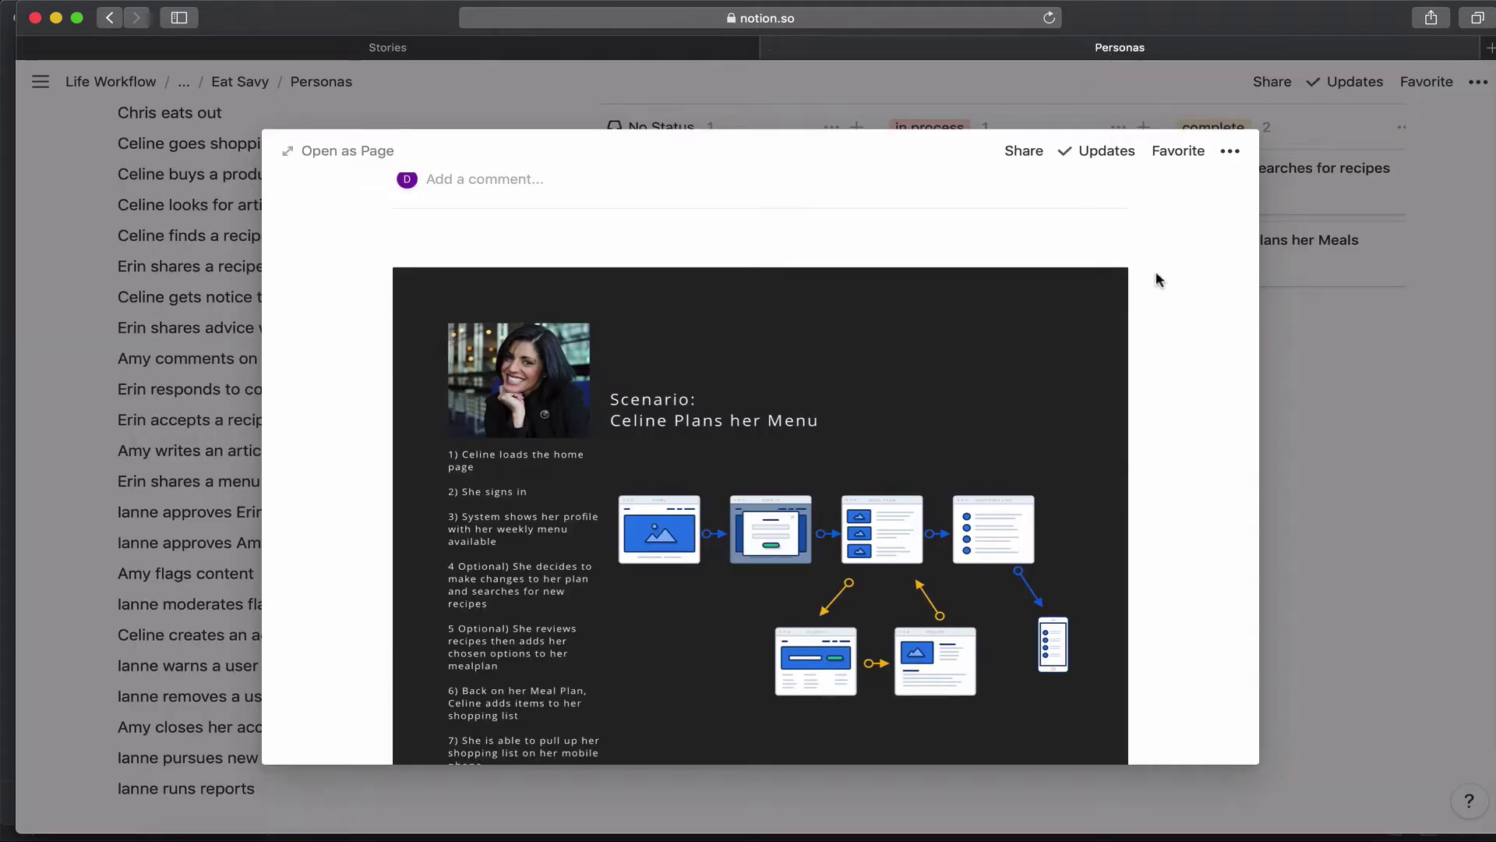
pyautogui.scroll(-4, 1157, 273)
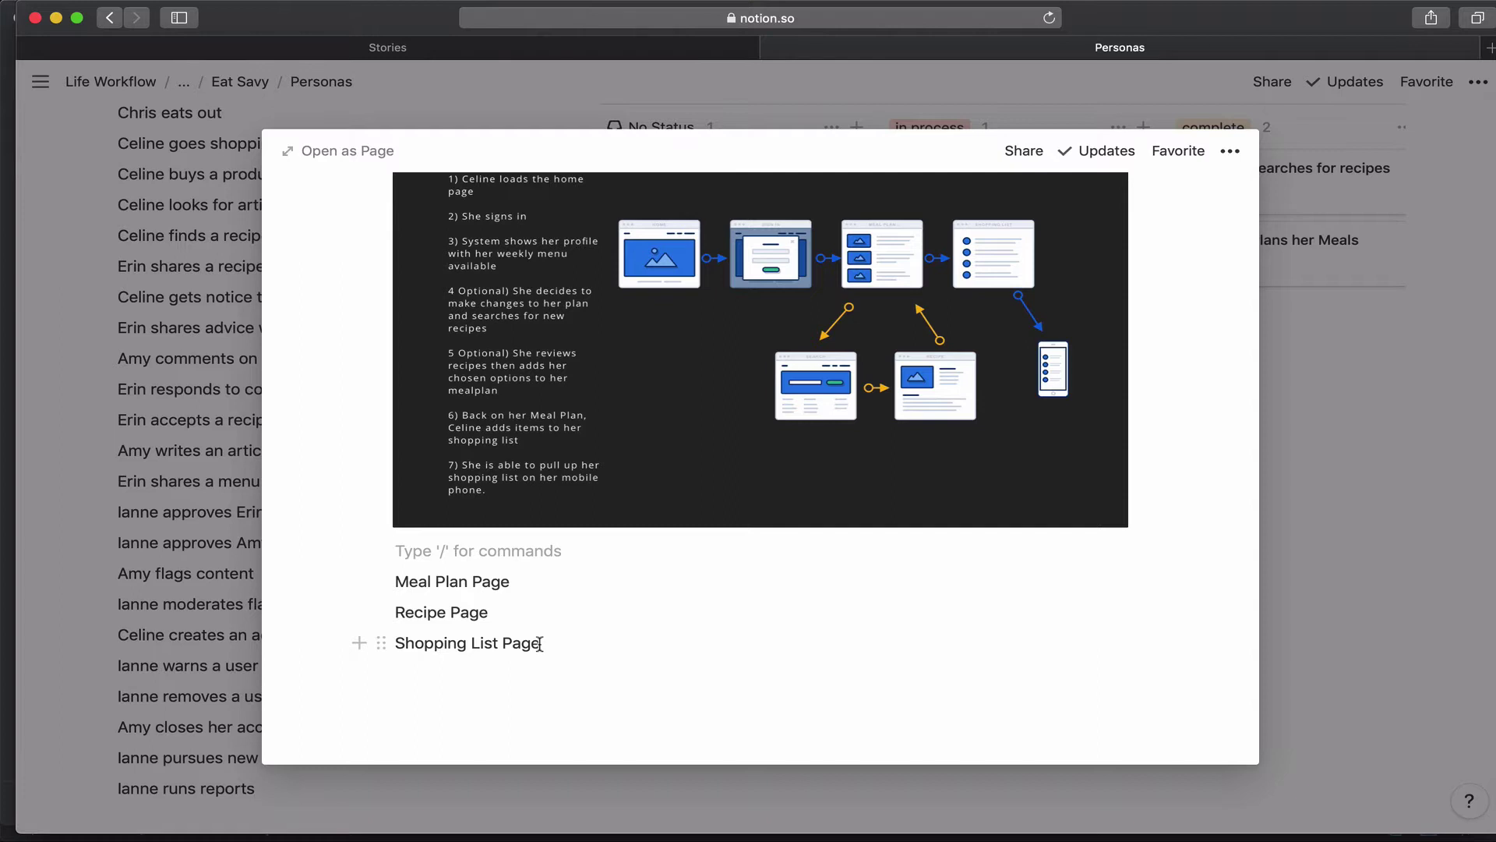
pyautogui.moveTo(489, 613); pyautogui.dragTo(394, 615)
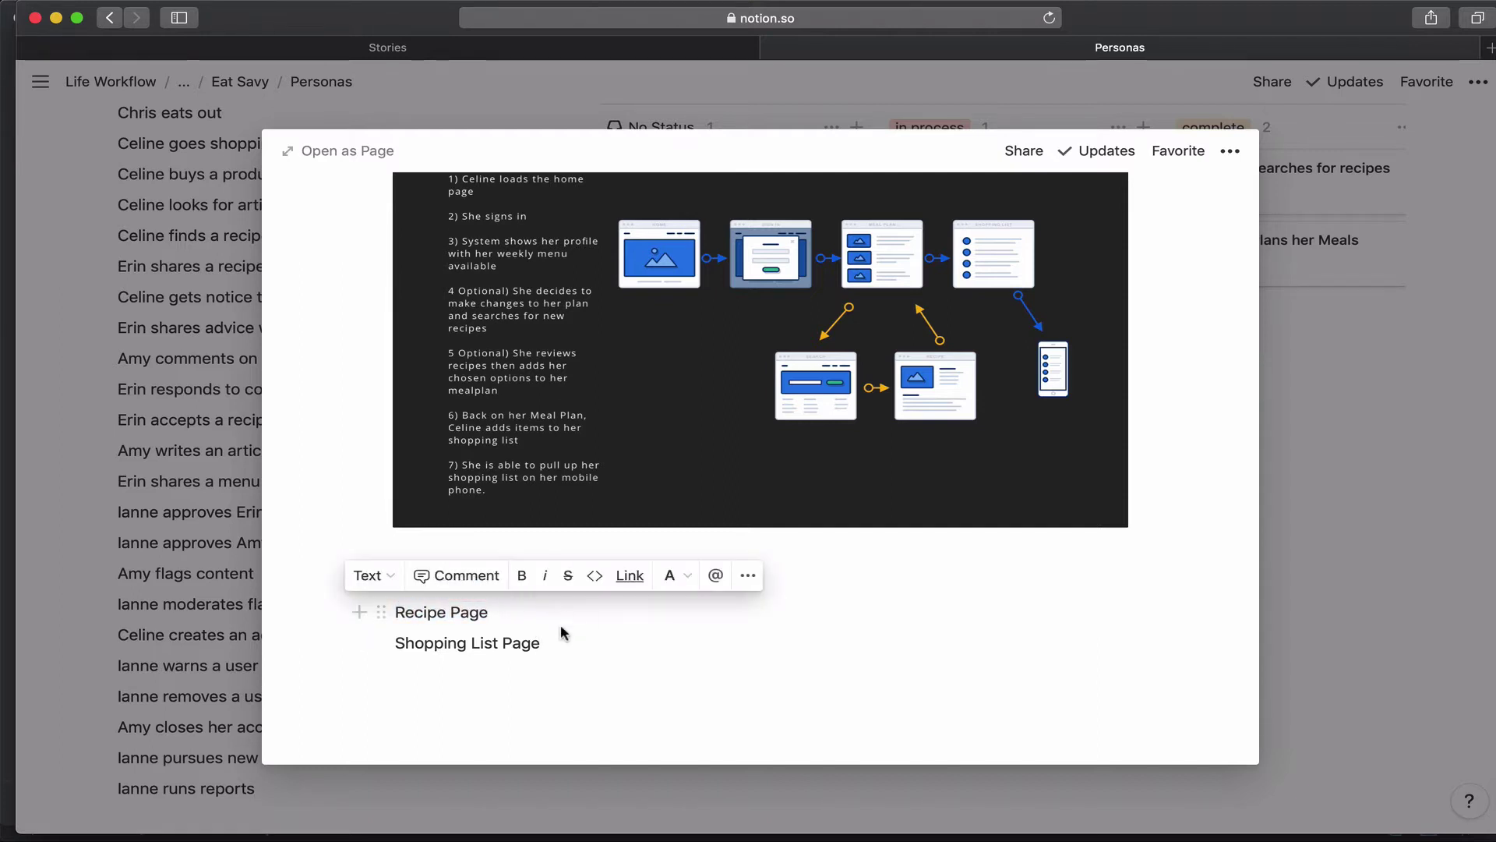
pyautogui.write('Meal Plan Page Recipe Page')
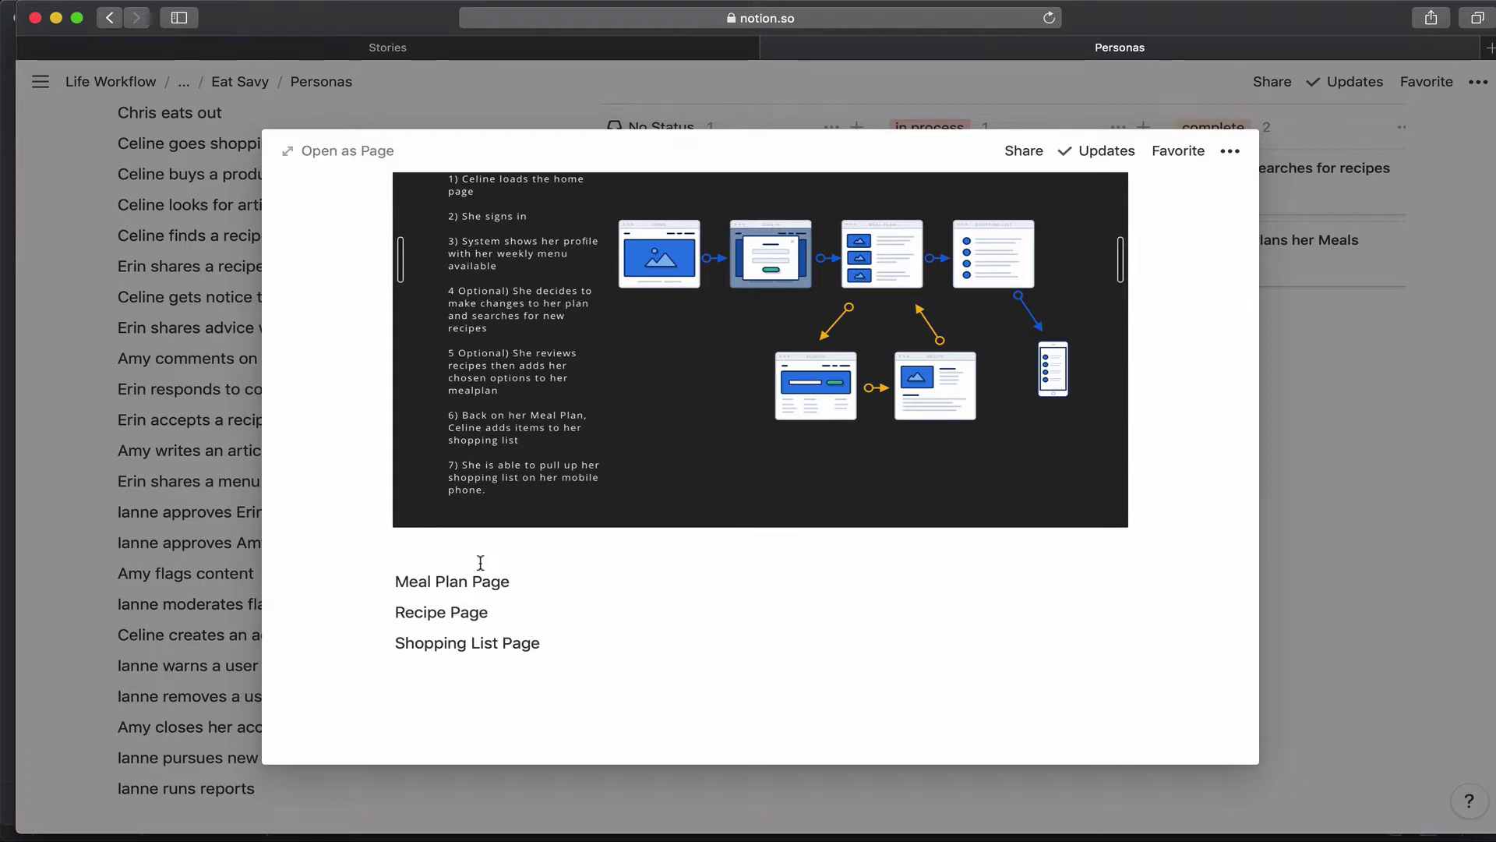
pyautogui.scroll(5, 471, 594)
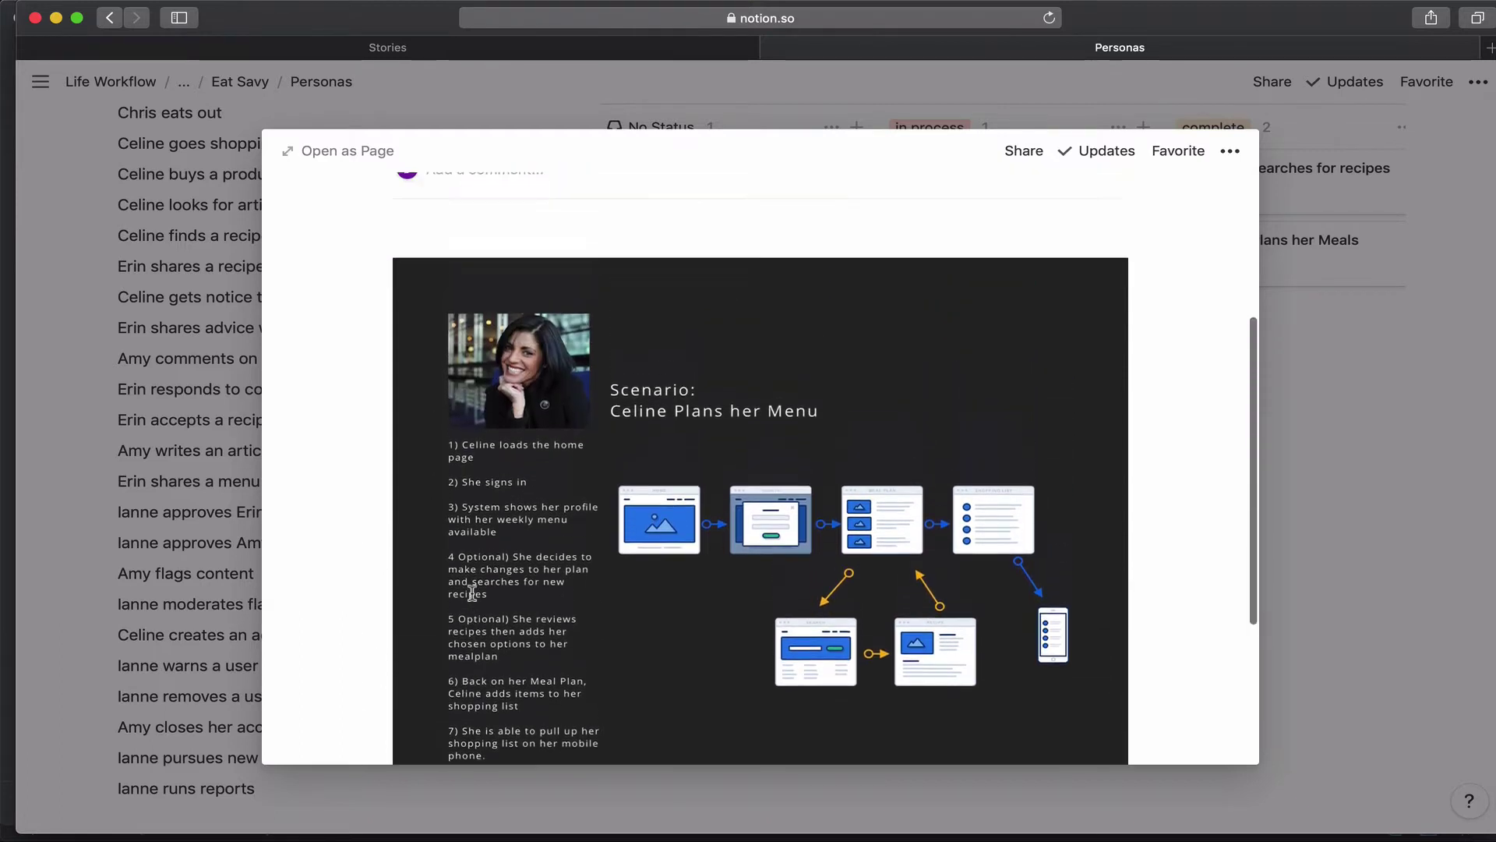
pyautogui.scroll(-5, 473, 601)
pyautogui.scroll(1, 472, 600)
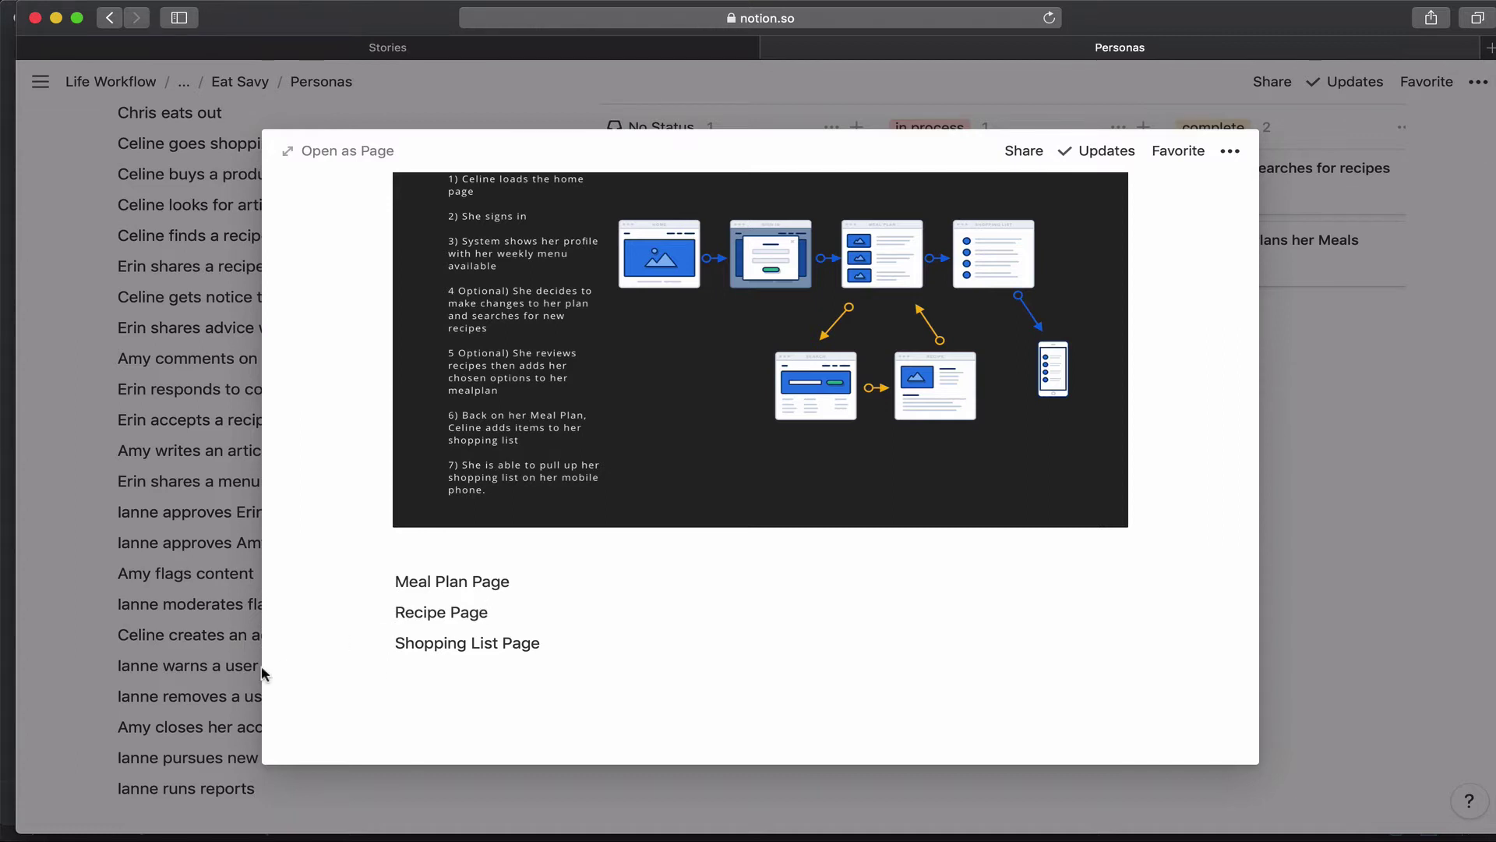
pyautogui.click(65, 670)
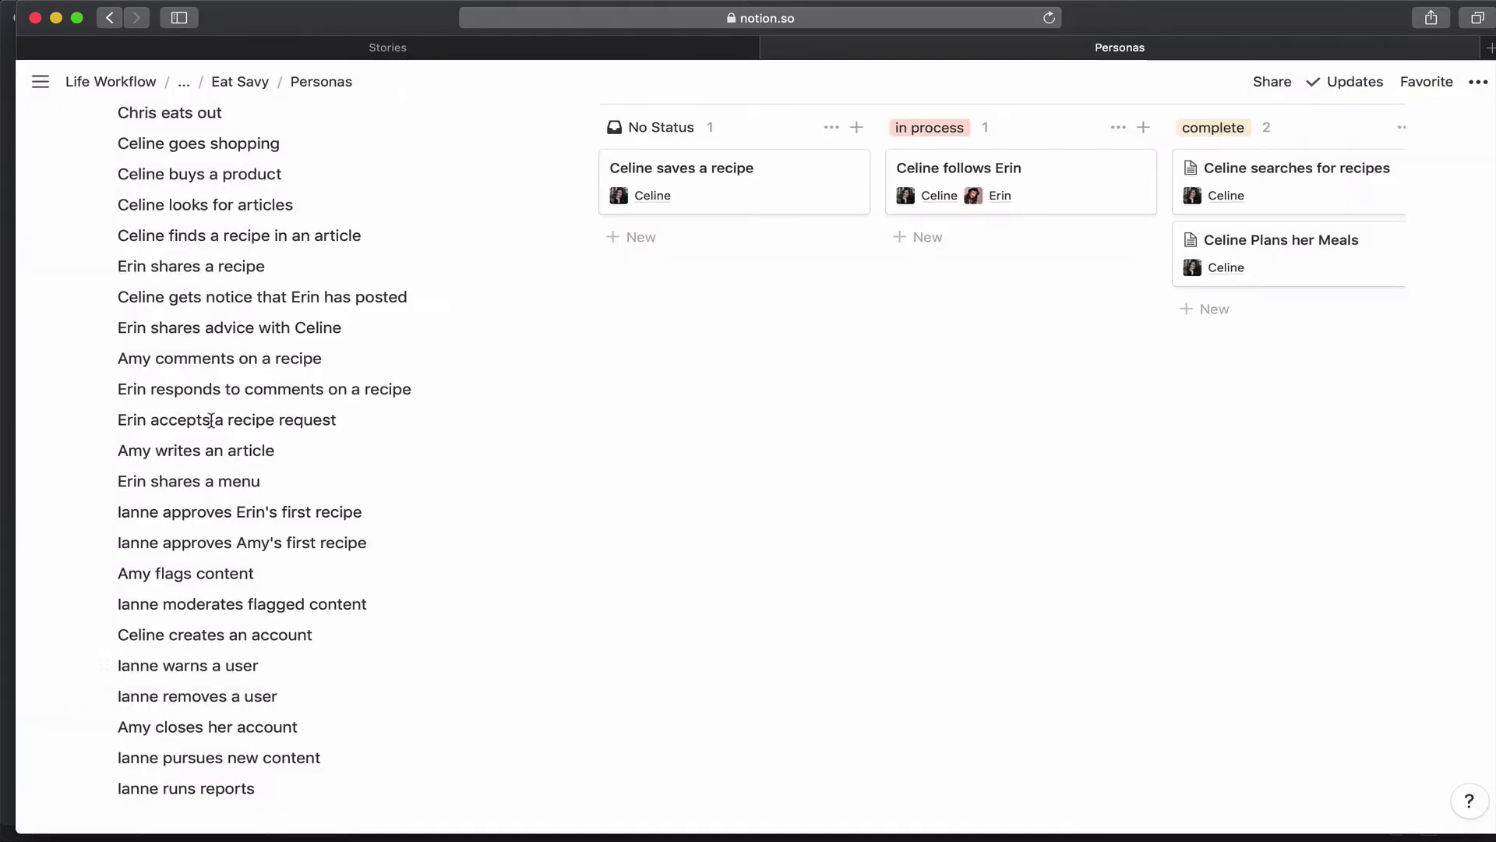
# - Return to the Stories page and filter the roadmap board to items whose Type is Epic
pyautogui.click(460, 46)
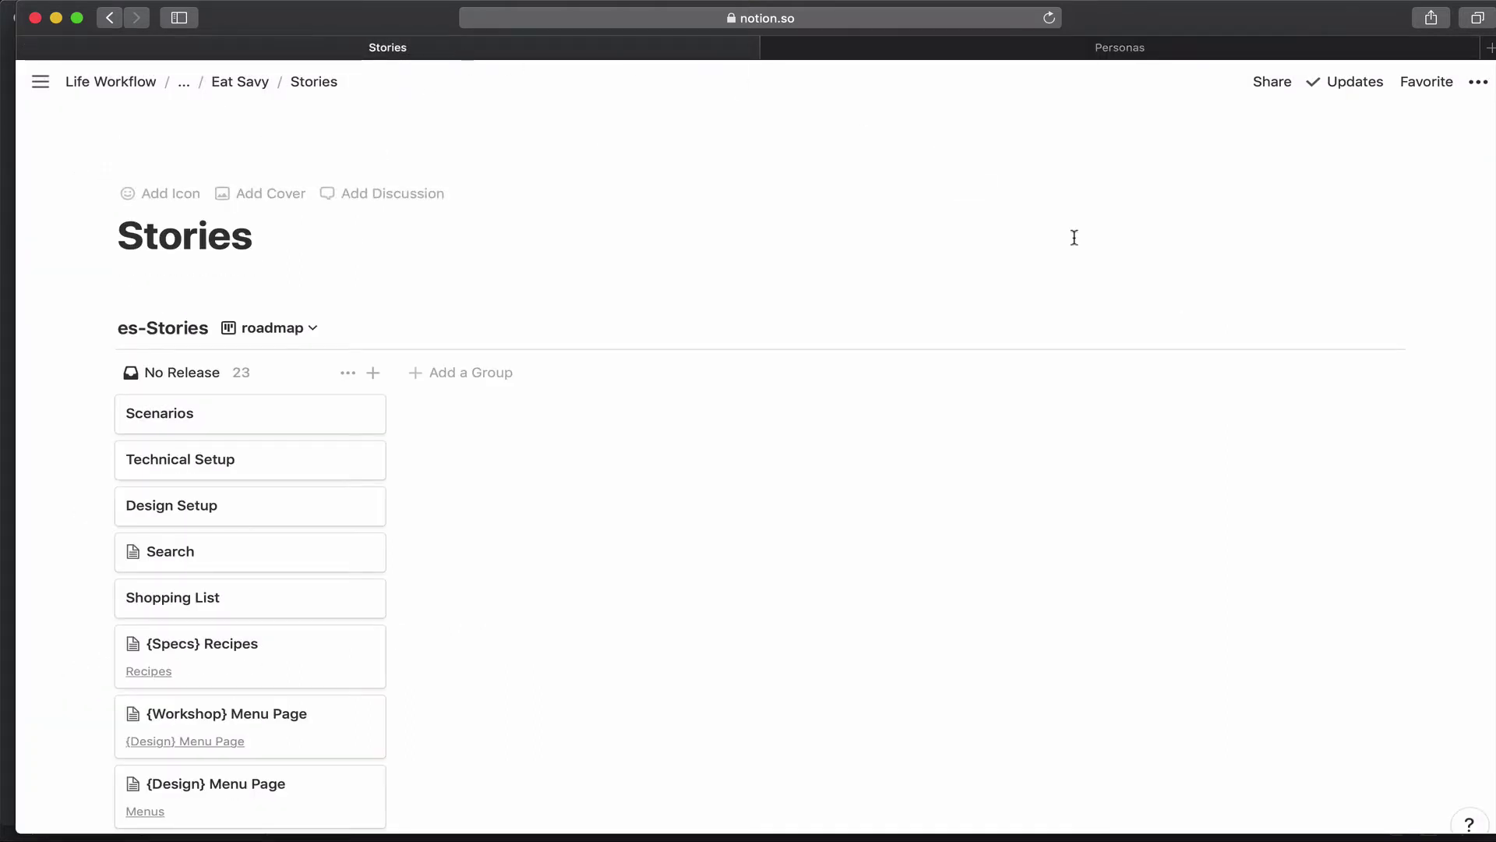
pyautogui.click(1314, 327)
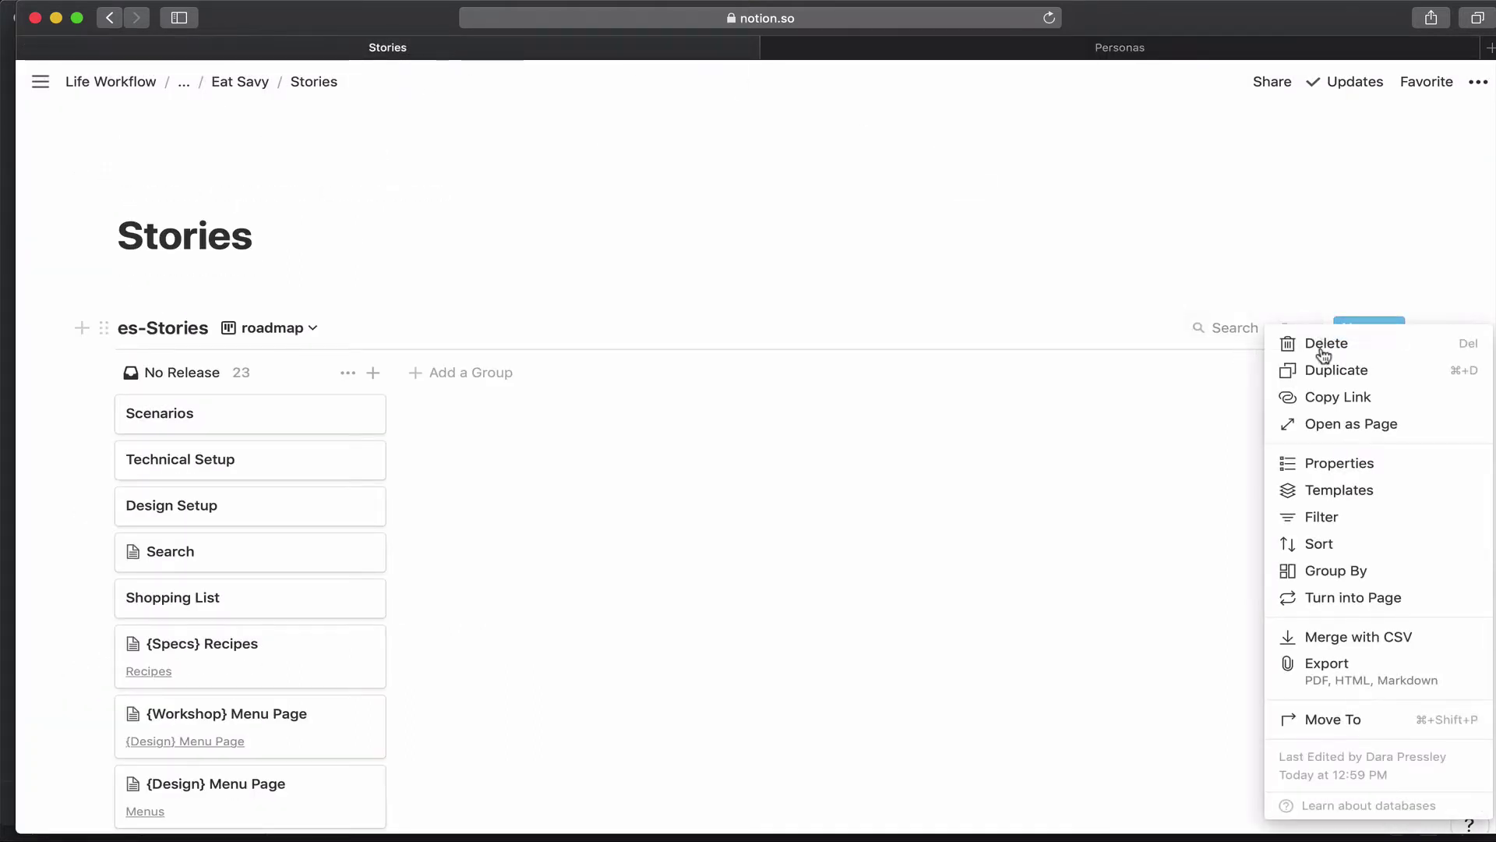
pyautogui.click(1323, 516)
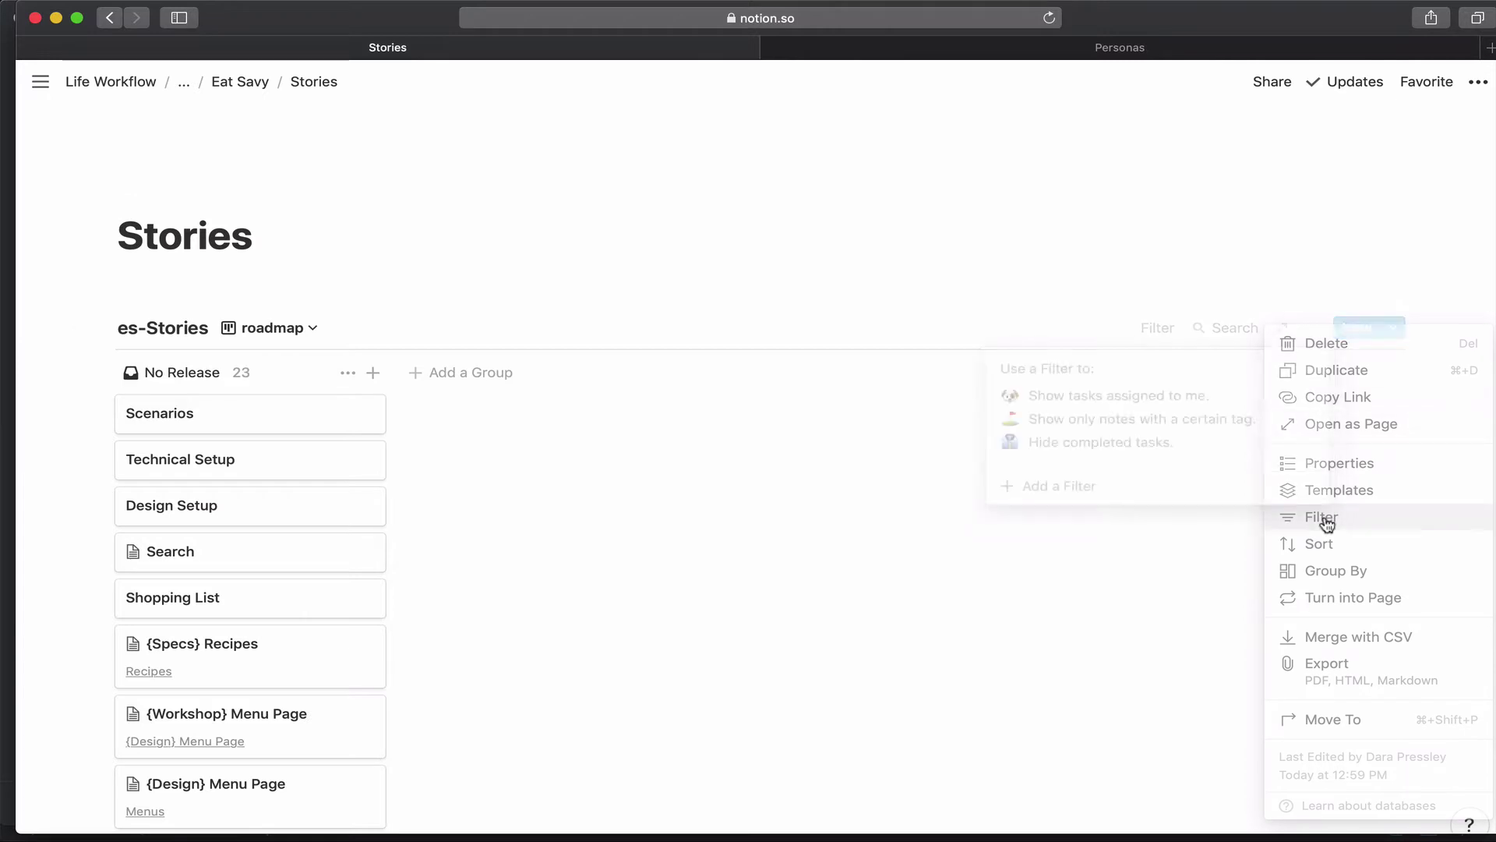
pyautogui.click(1146, 492)
pyautogui.click(1071, 370)
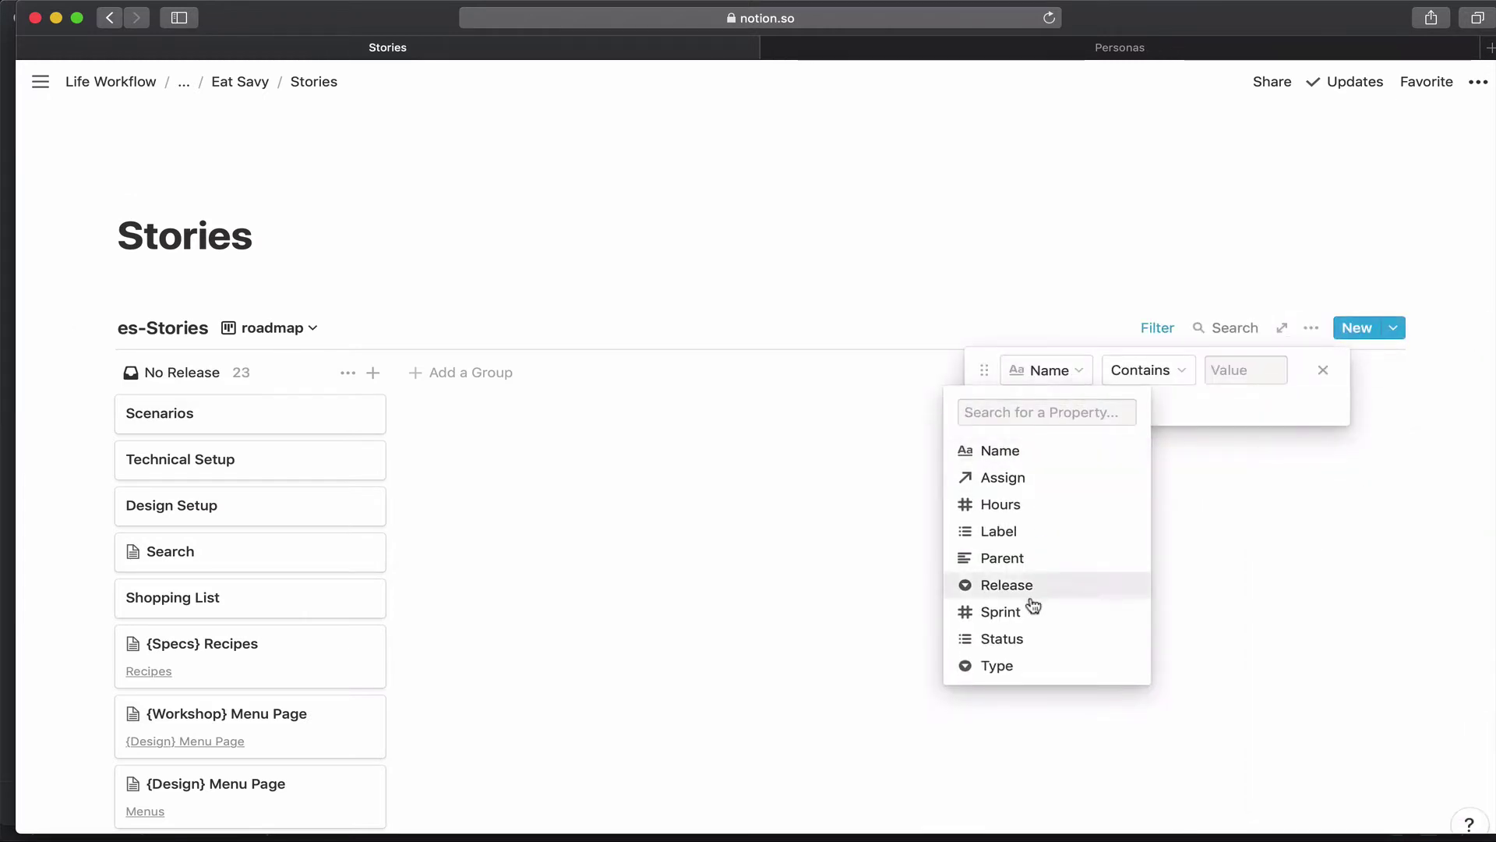
pyautogui.click(1030, 666)
pyautogui.click(1239, 376)
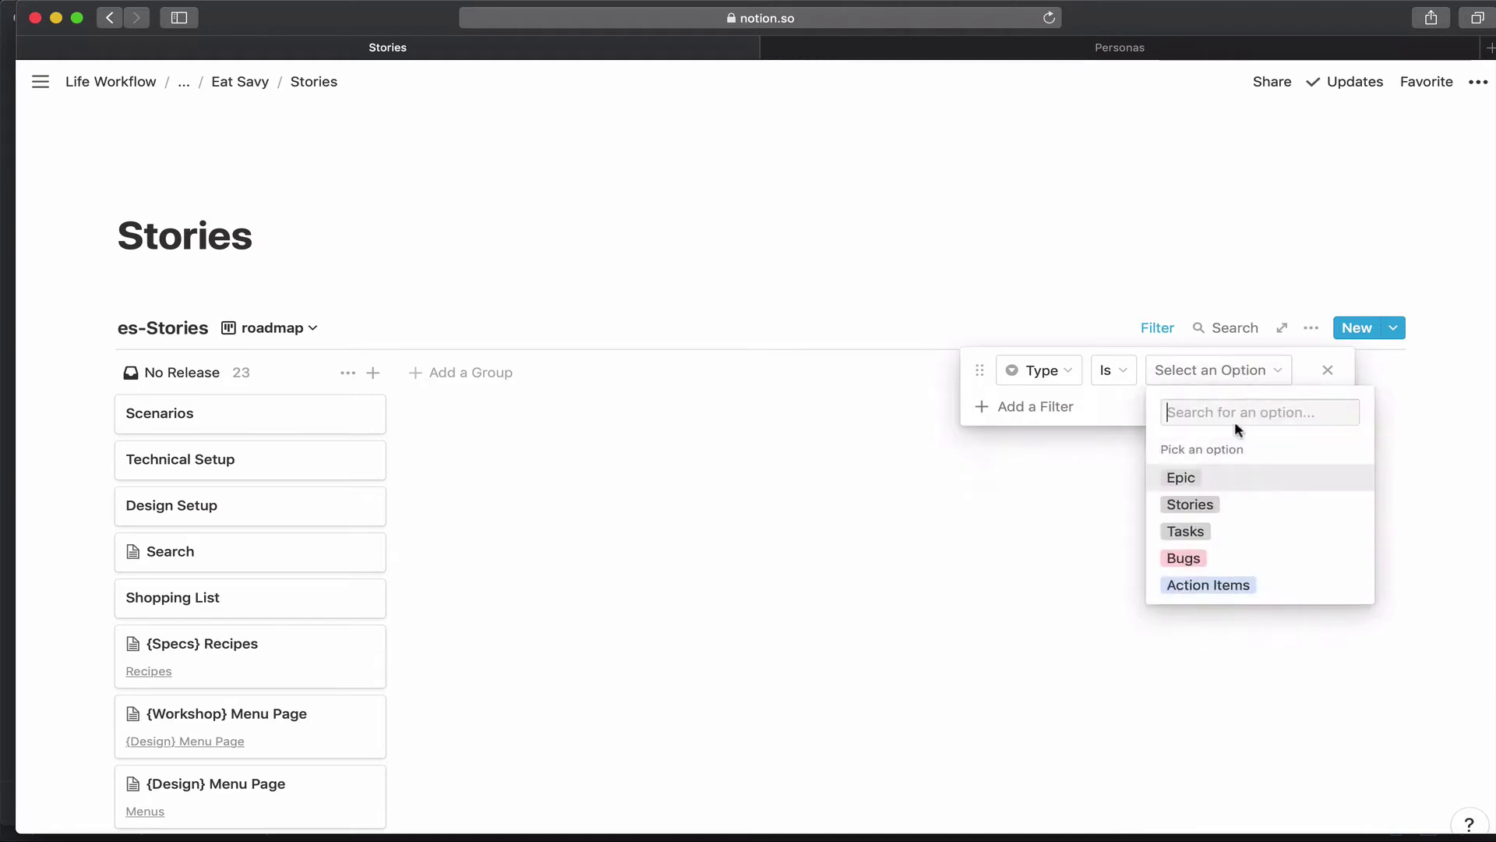
pyautogui.click(1206, 478)
pyautogui.click(922, 252)
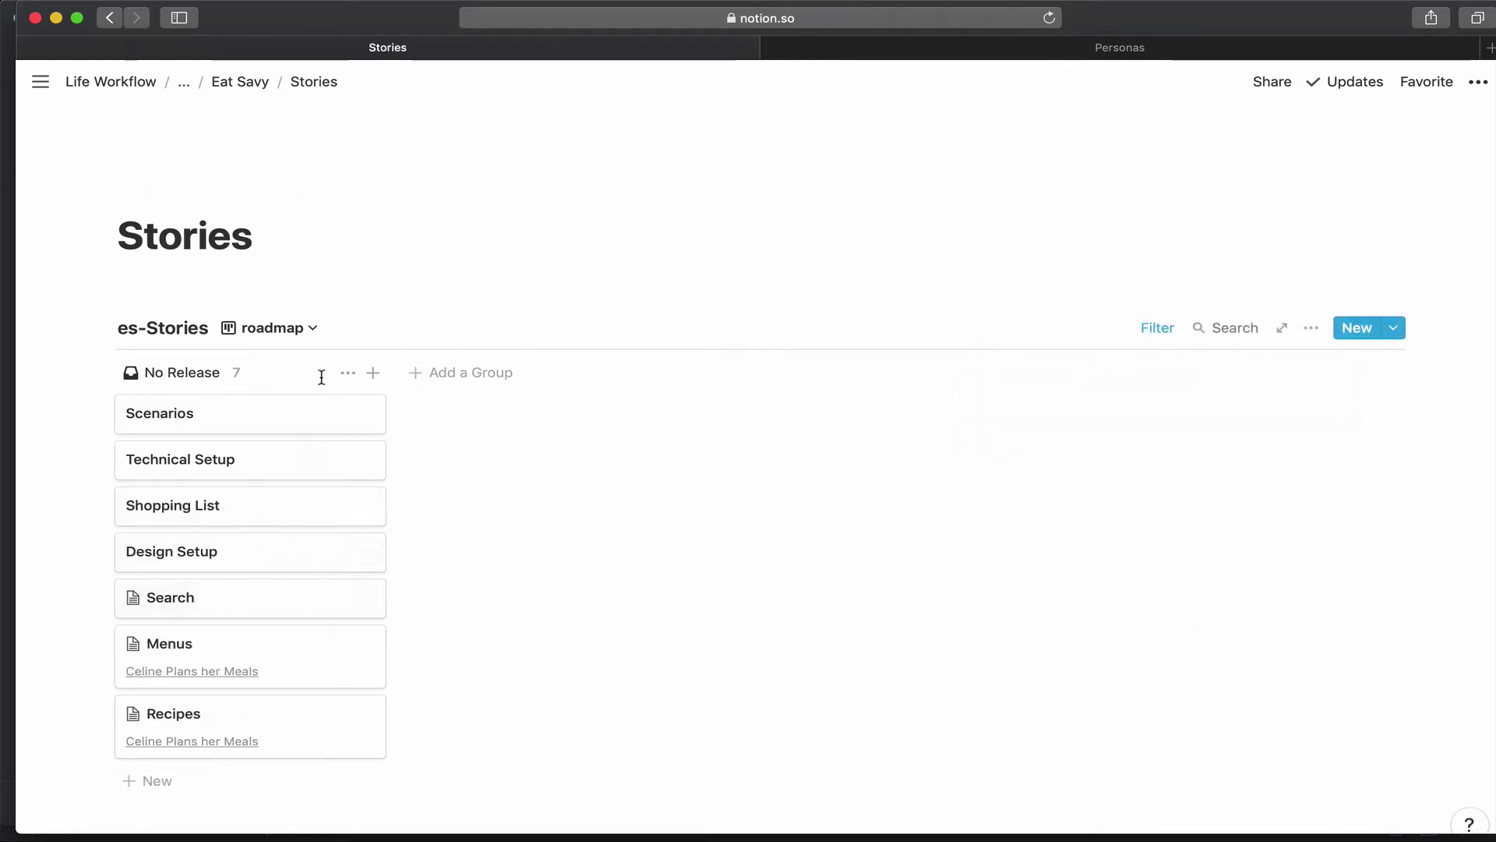
# - Add a release group named "Setup" to the roadmap board
pyautogui.click(442, 390)
pyautogui.click(447, 379)
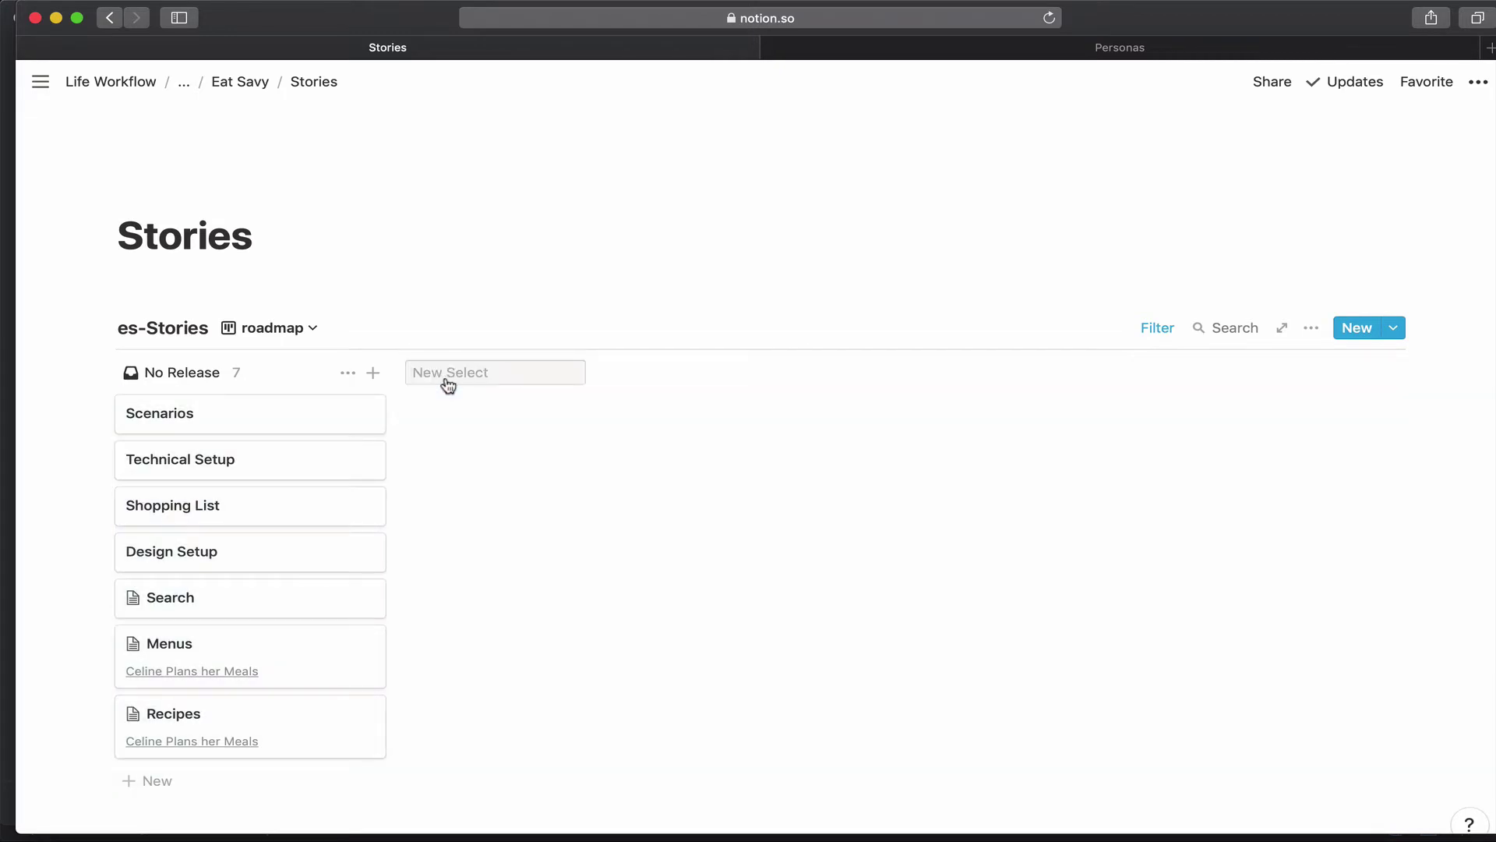
pyautogui.write('Tech')
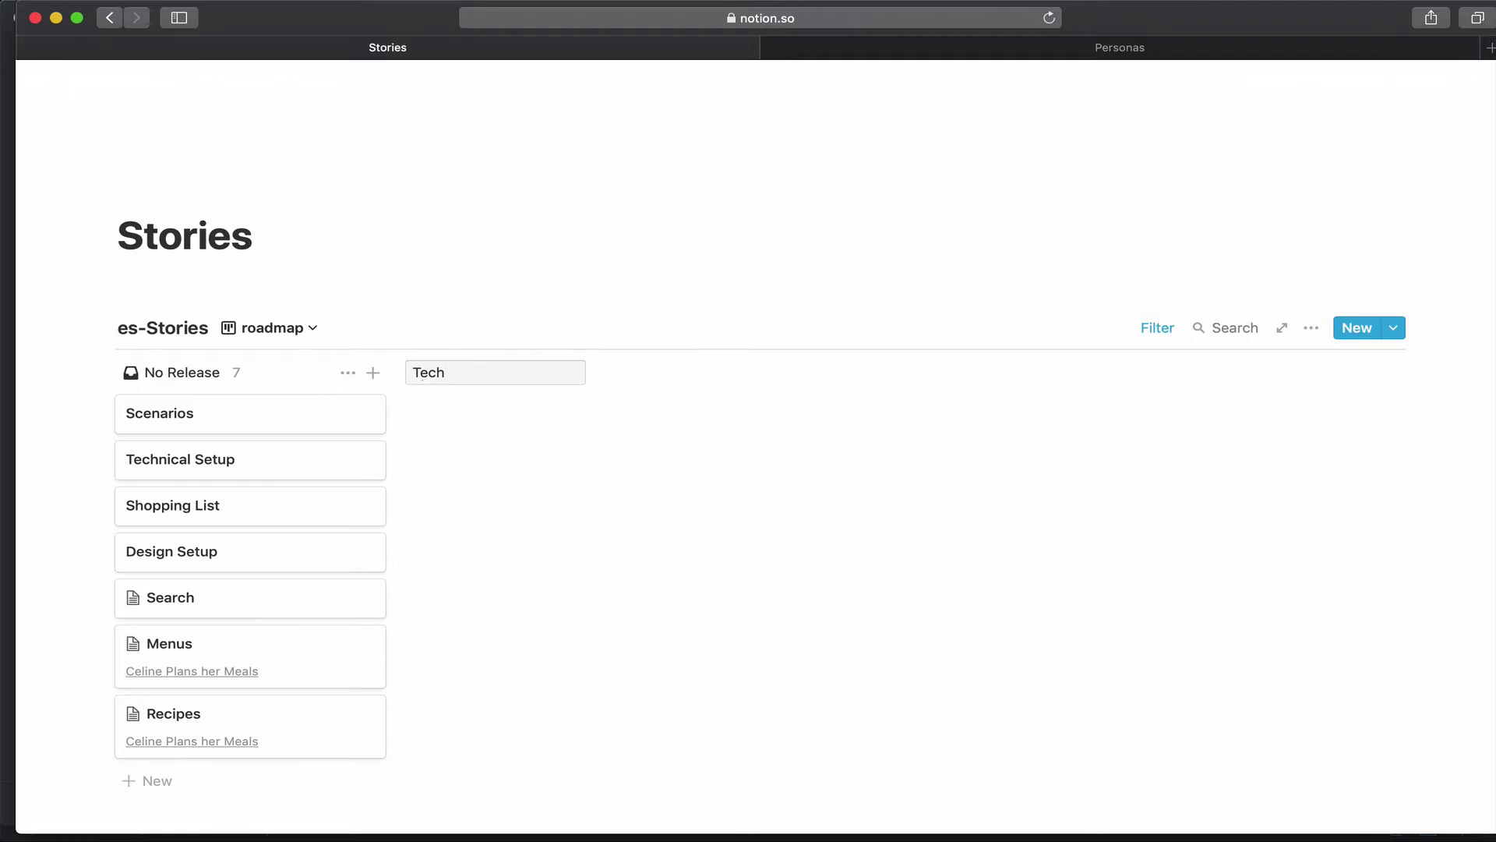
pyautogui.press('BackSpace')
pyautogui.press('BackSpace')
pyautogui.write('St')
pyautogui.press('Return')
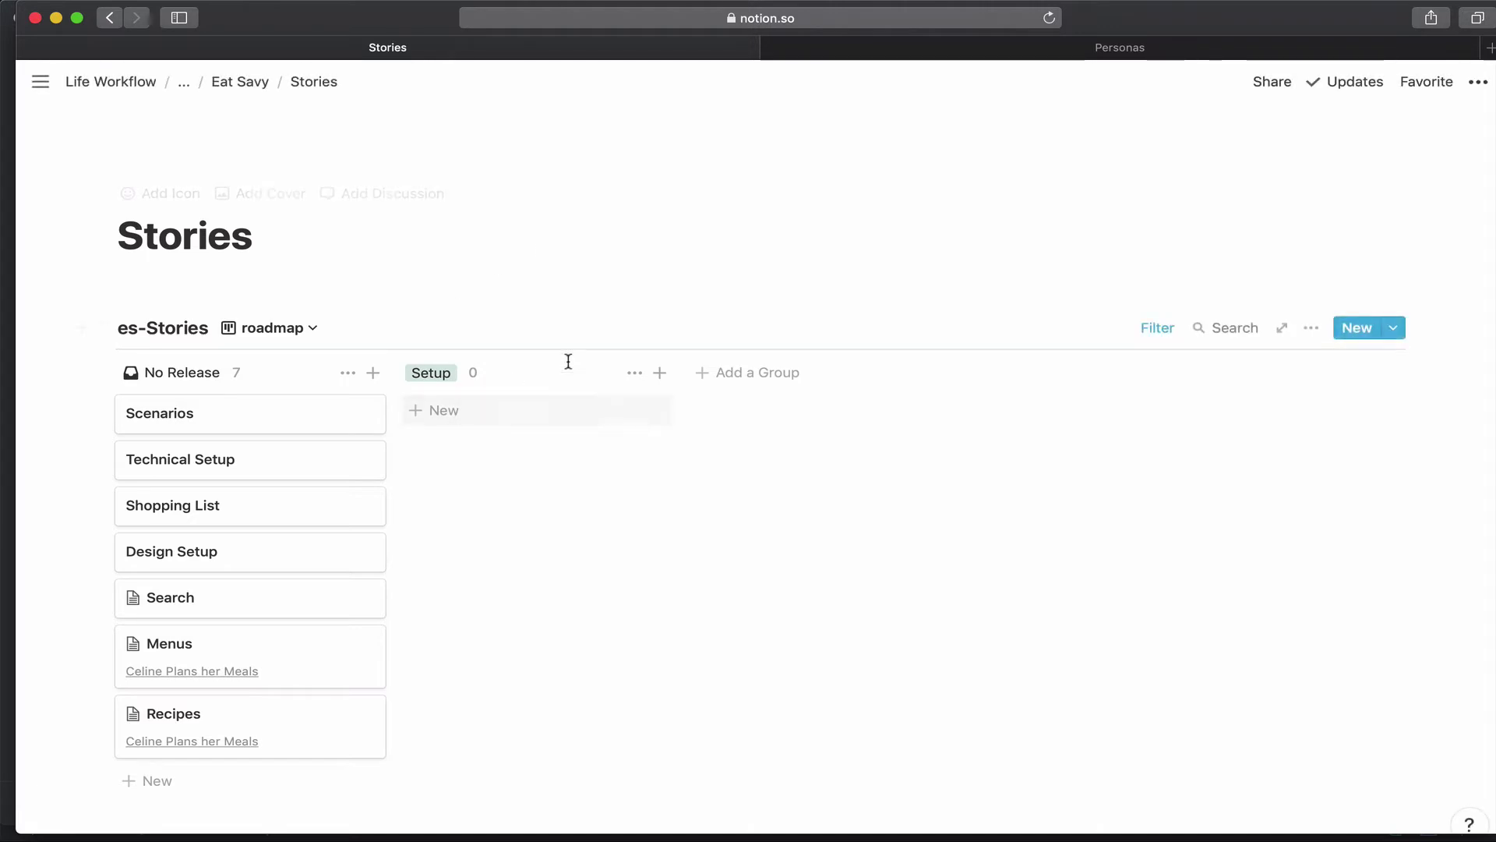
# - Add a release group named "MVP" beside the Setup group
pyautogui.click(727, 381)
pyautogui.write('M')
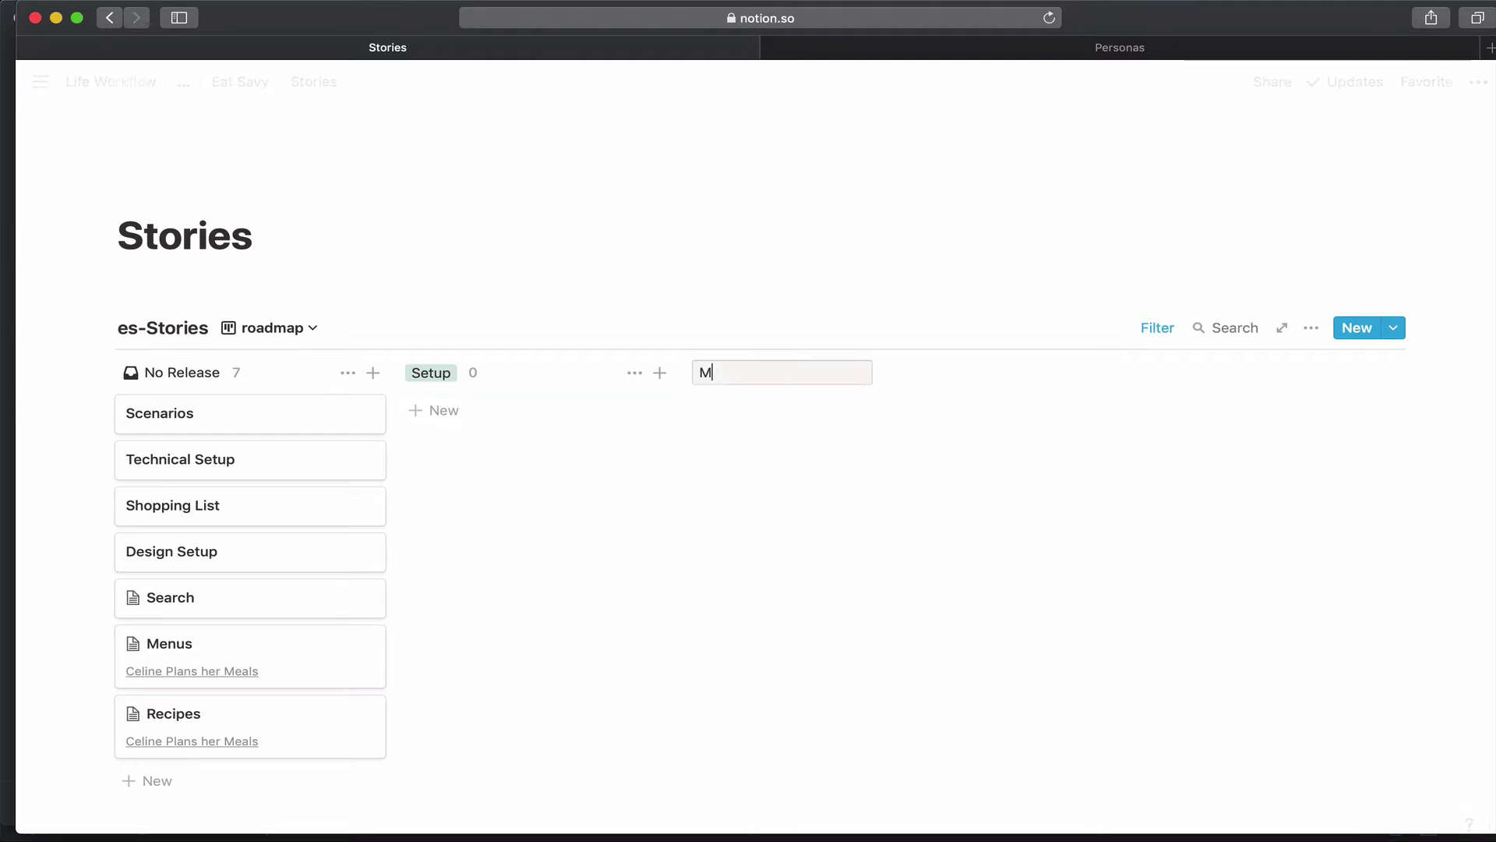
pyautogui.write('VP')
pyautogui.press('Return')
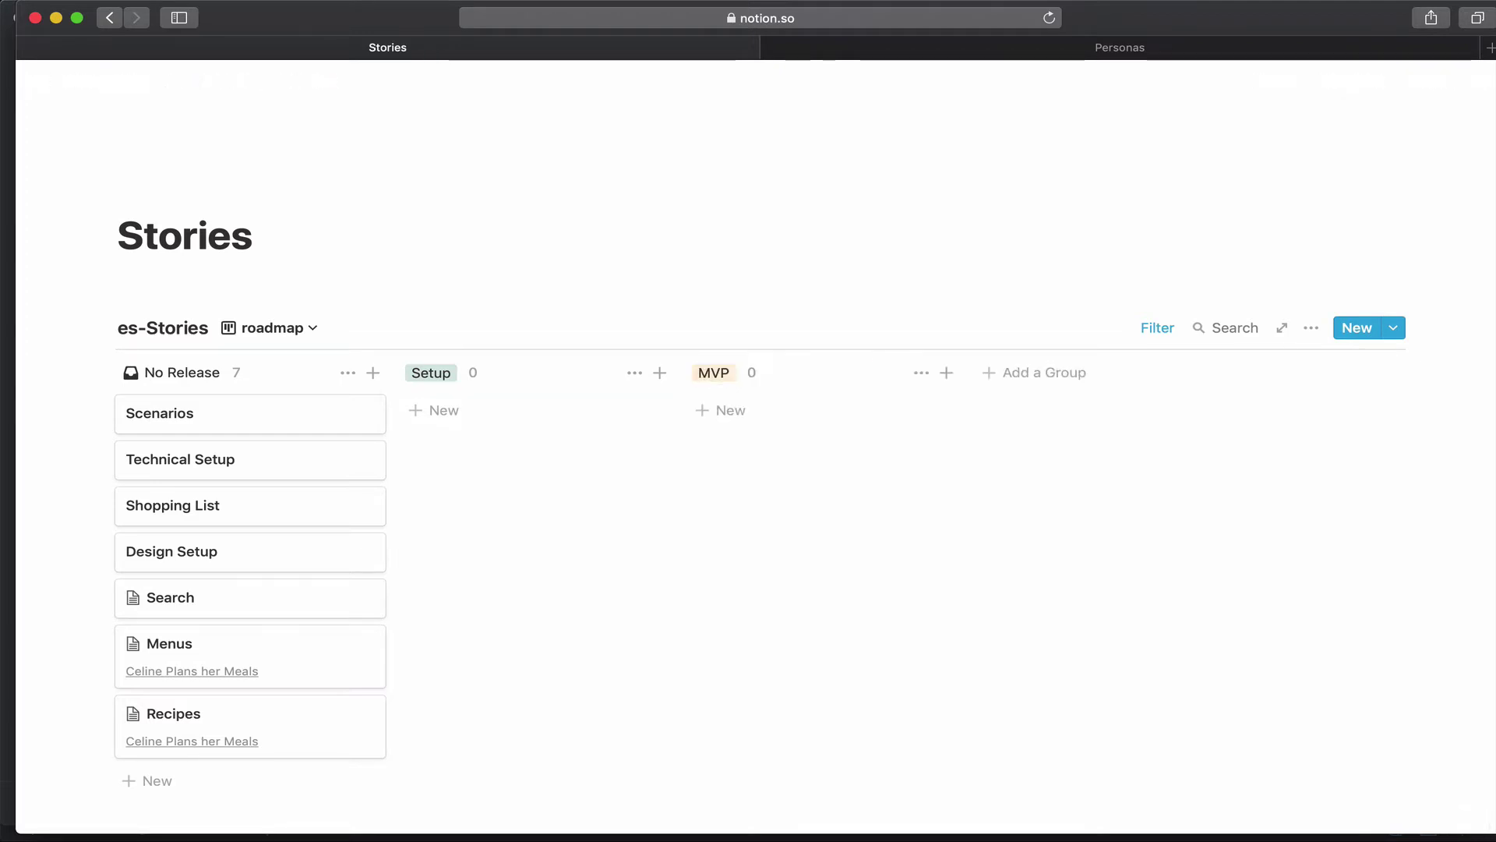
# - Add a release group named "1" to the roadmap board after the MVP group
pyautogui.click(1013, 373)
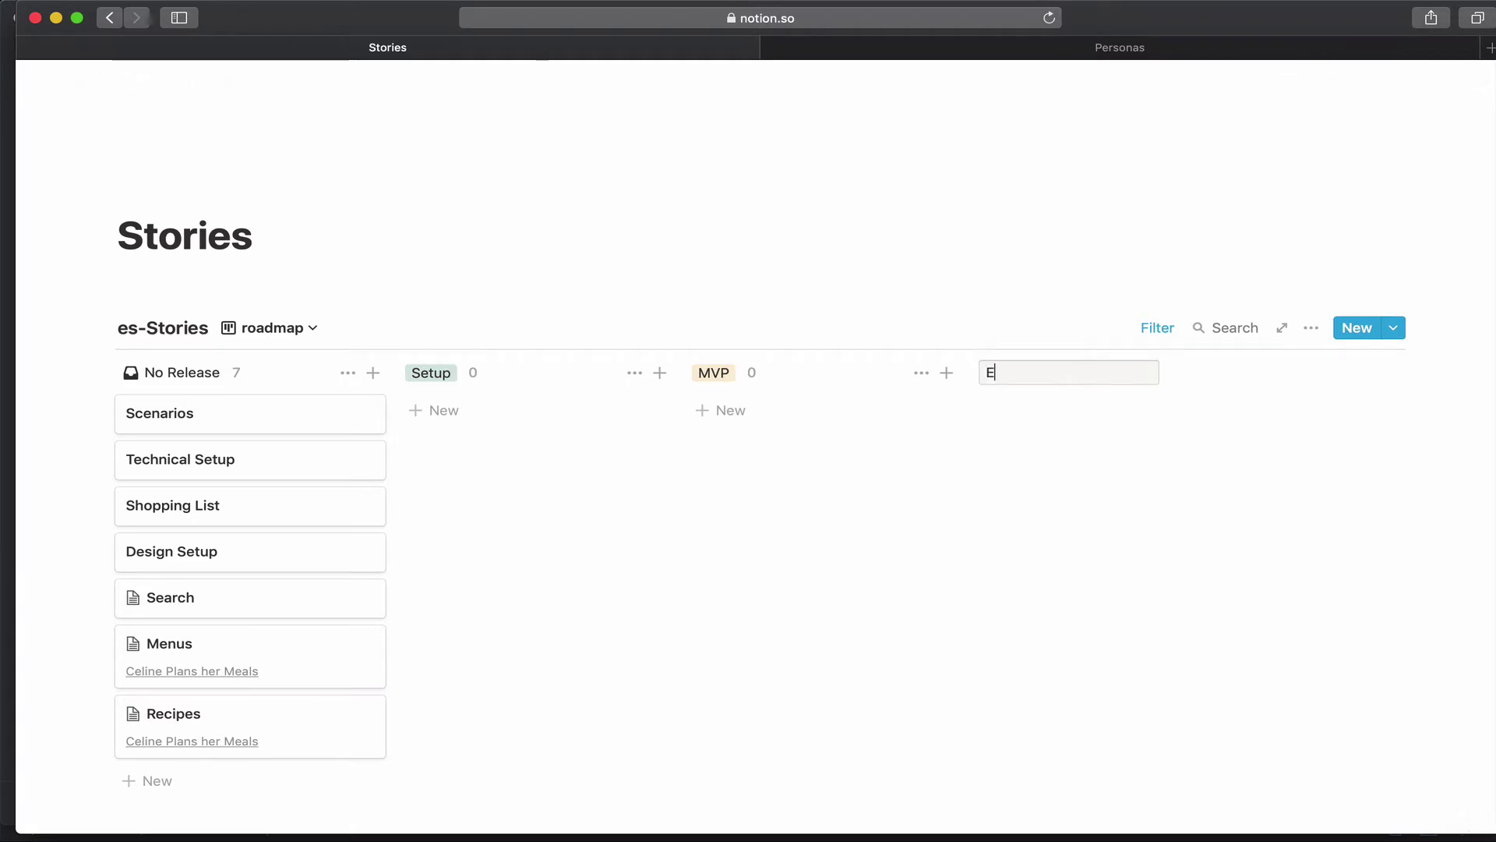
pyautogui.write('1')
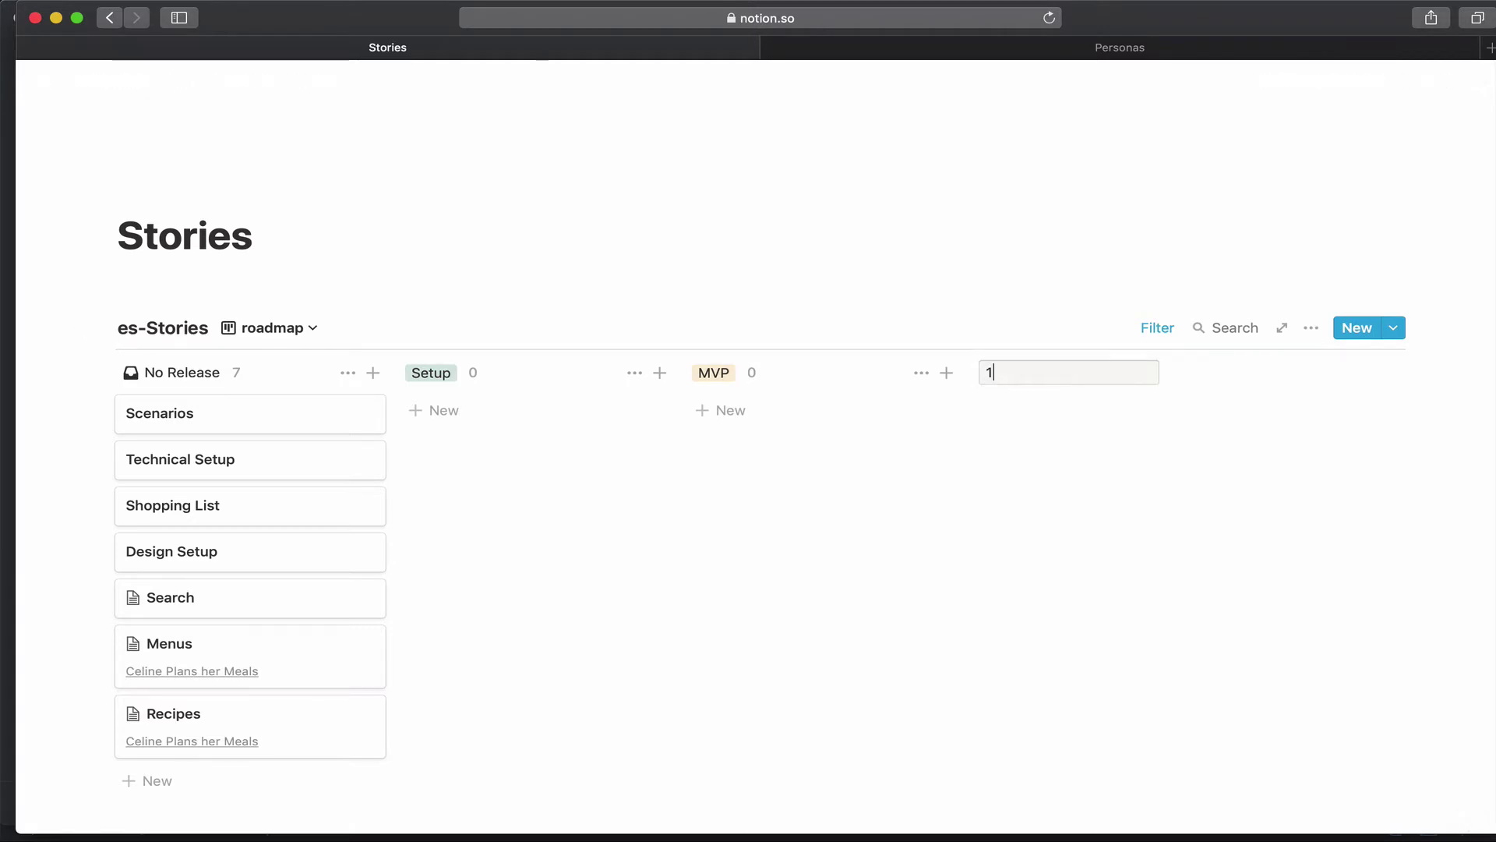
pyautogui.click(999, 301)
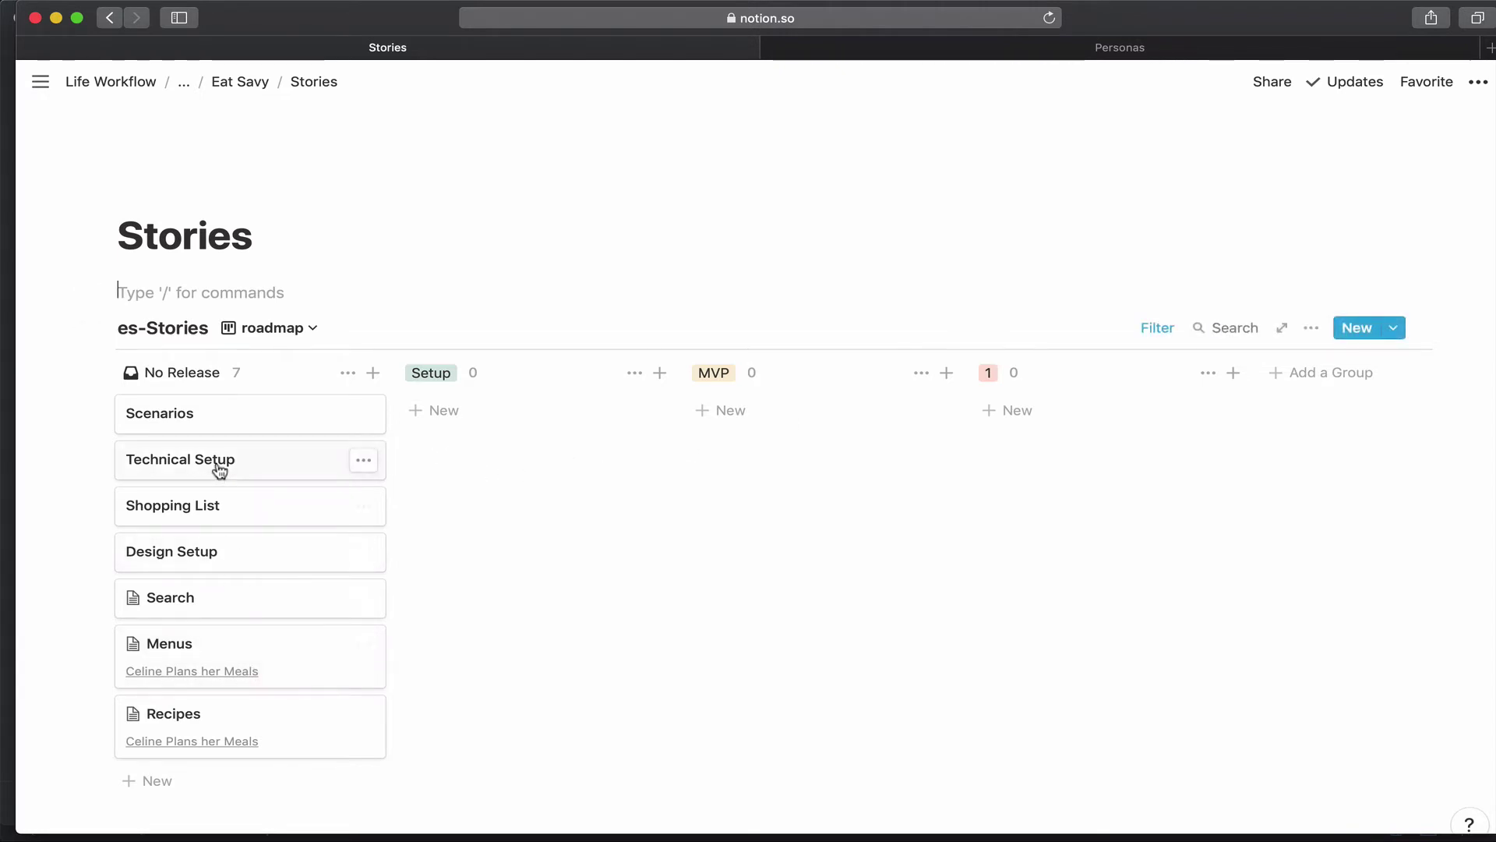
# - Move the Technical Setup, Design Setup and Scenarios epics from No Release into the Setup group of the Stories roadmap
pyautogui.moveTo(218, 465); pyautogui.dragTo(482, 385)
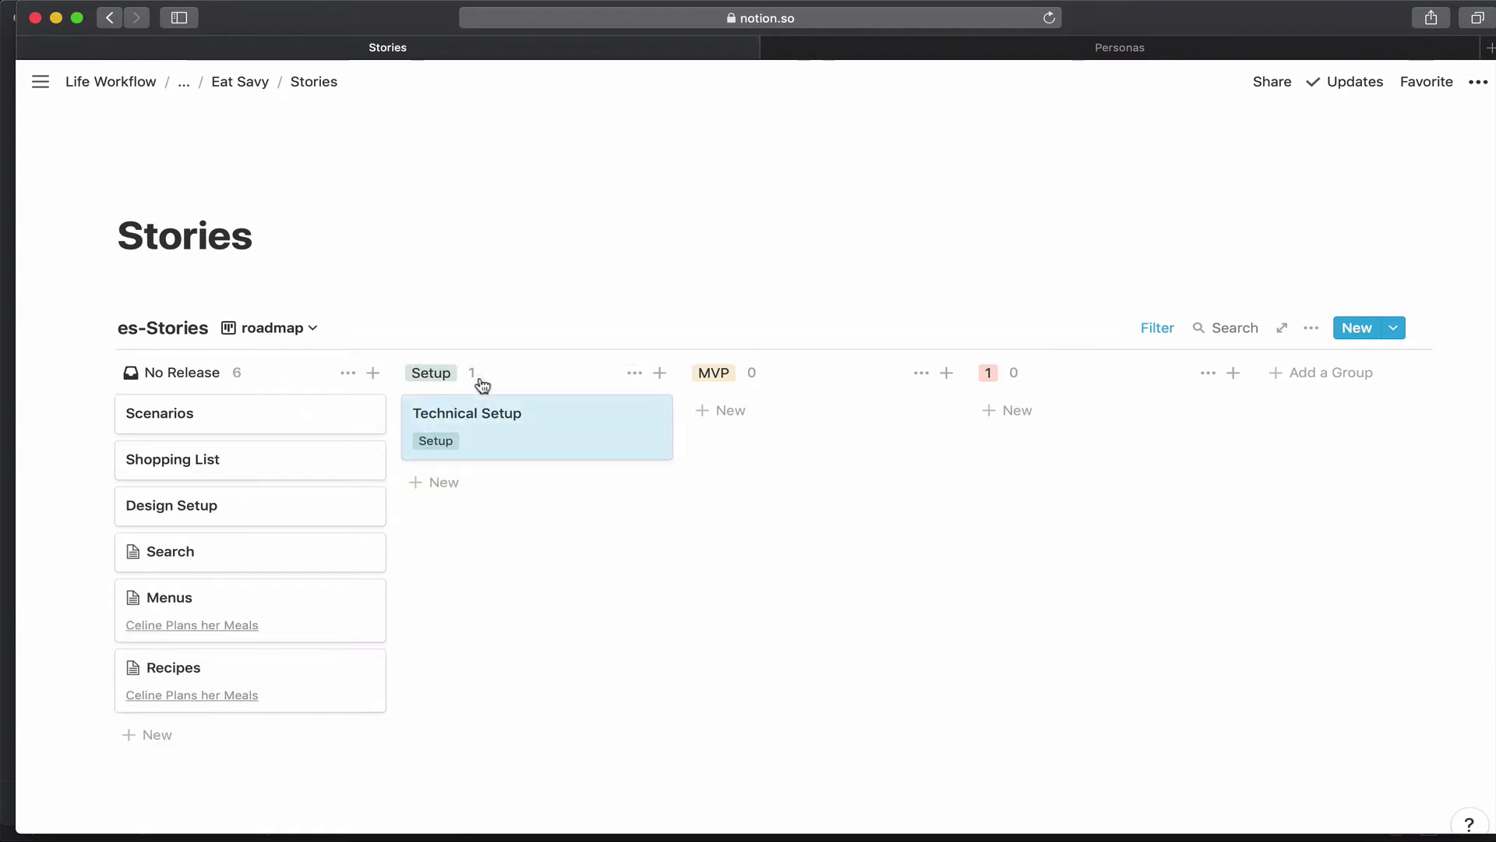
pyautogui.moveTo(260, 512); pyautogui.dragTo(484, 469)
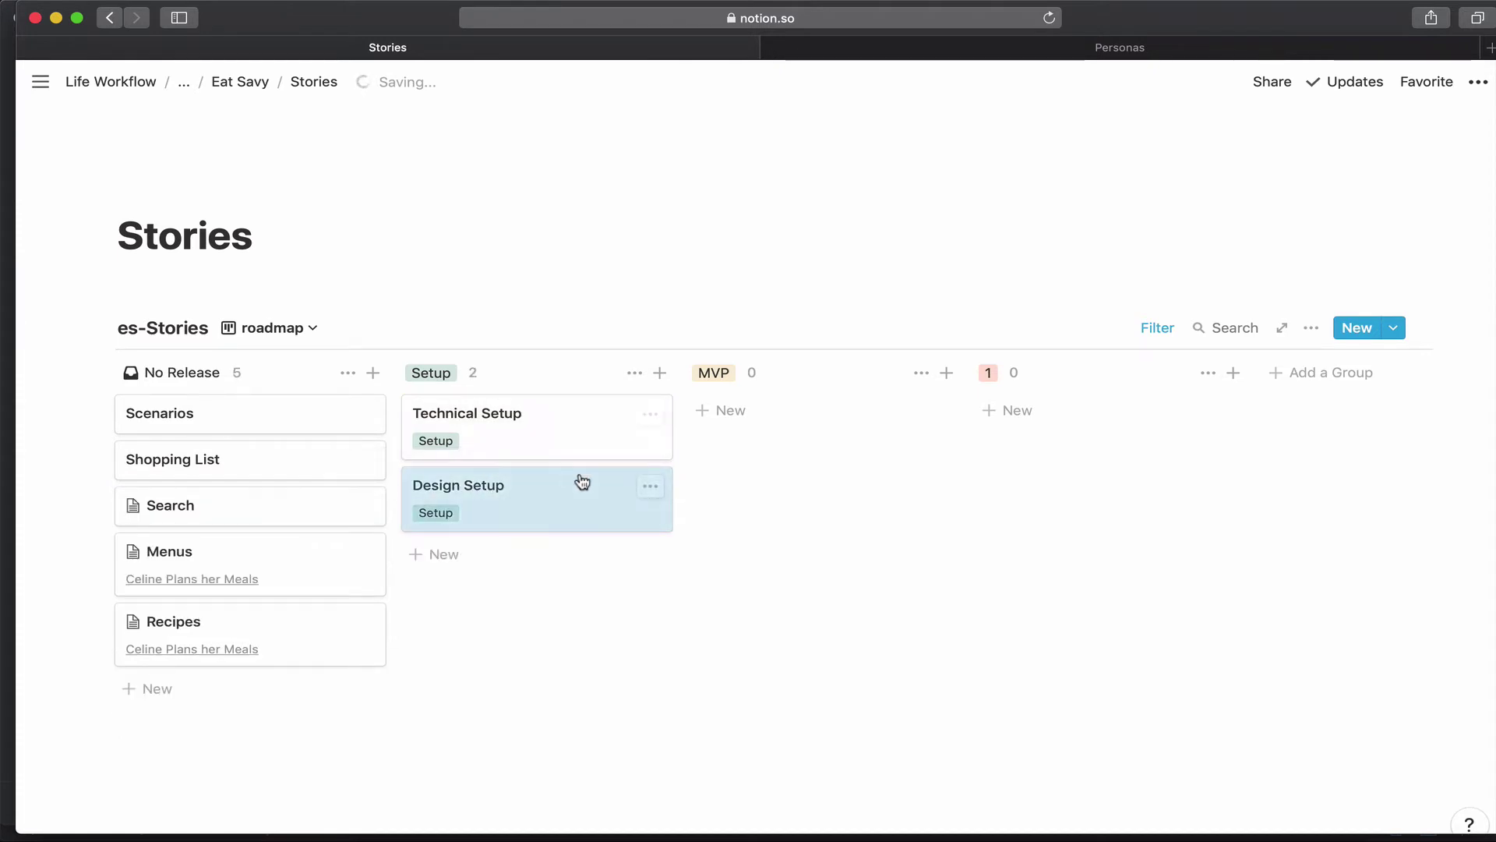
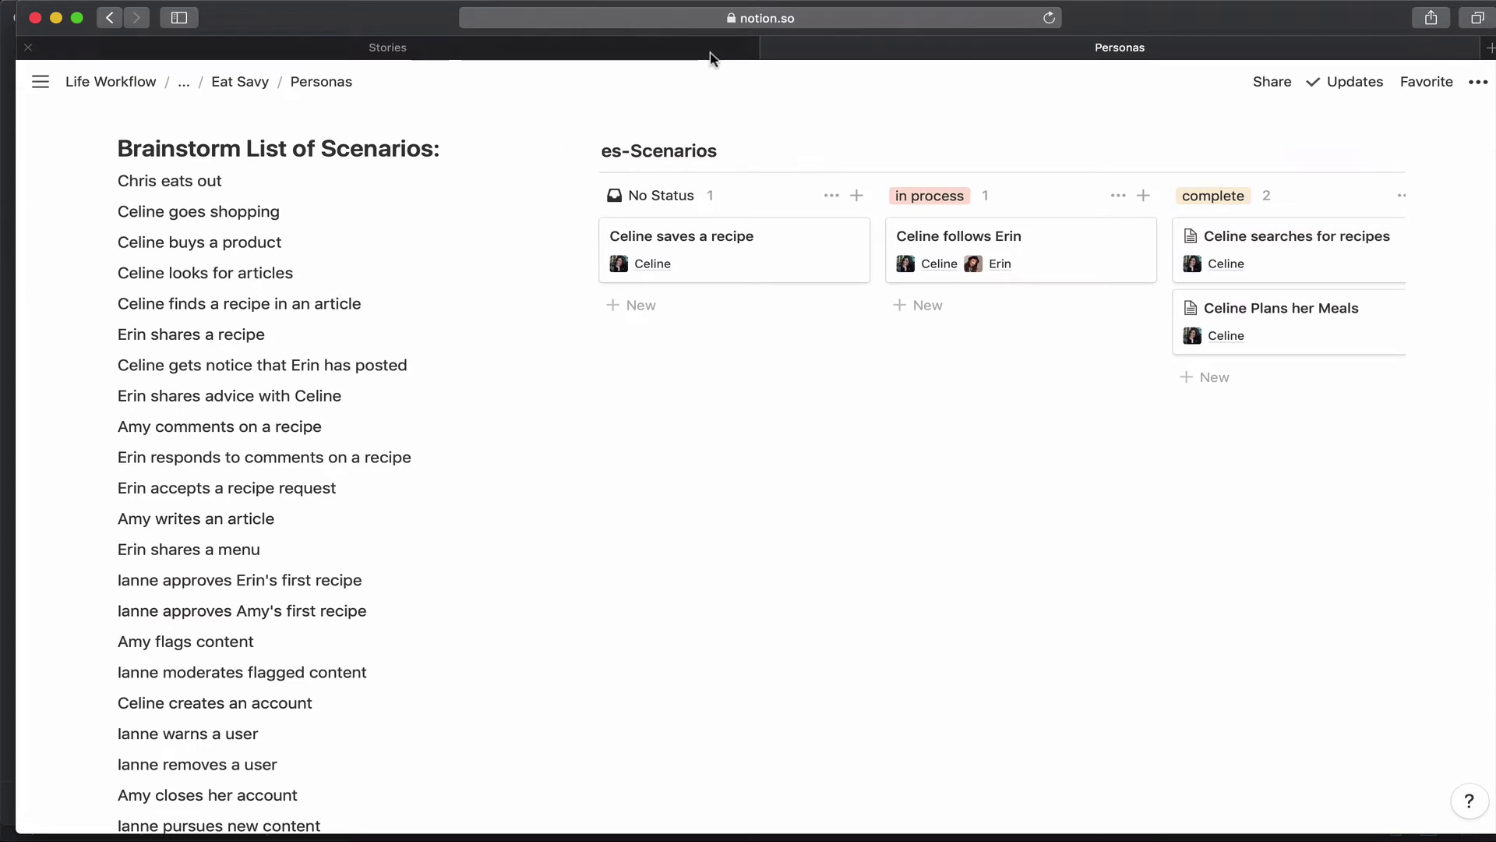
pyautogui.click(710, 51)
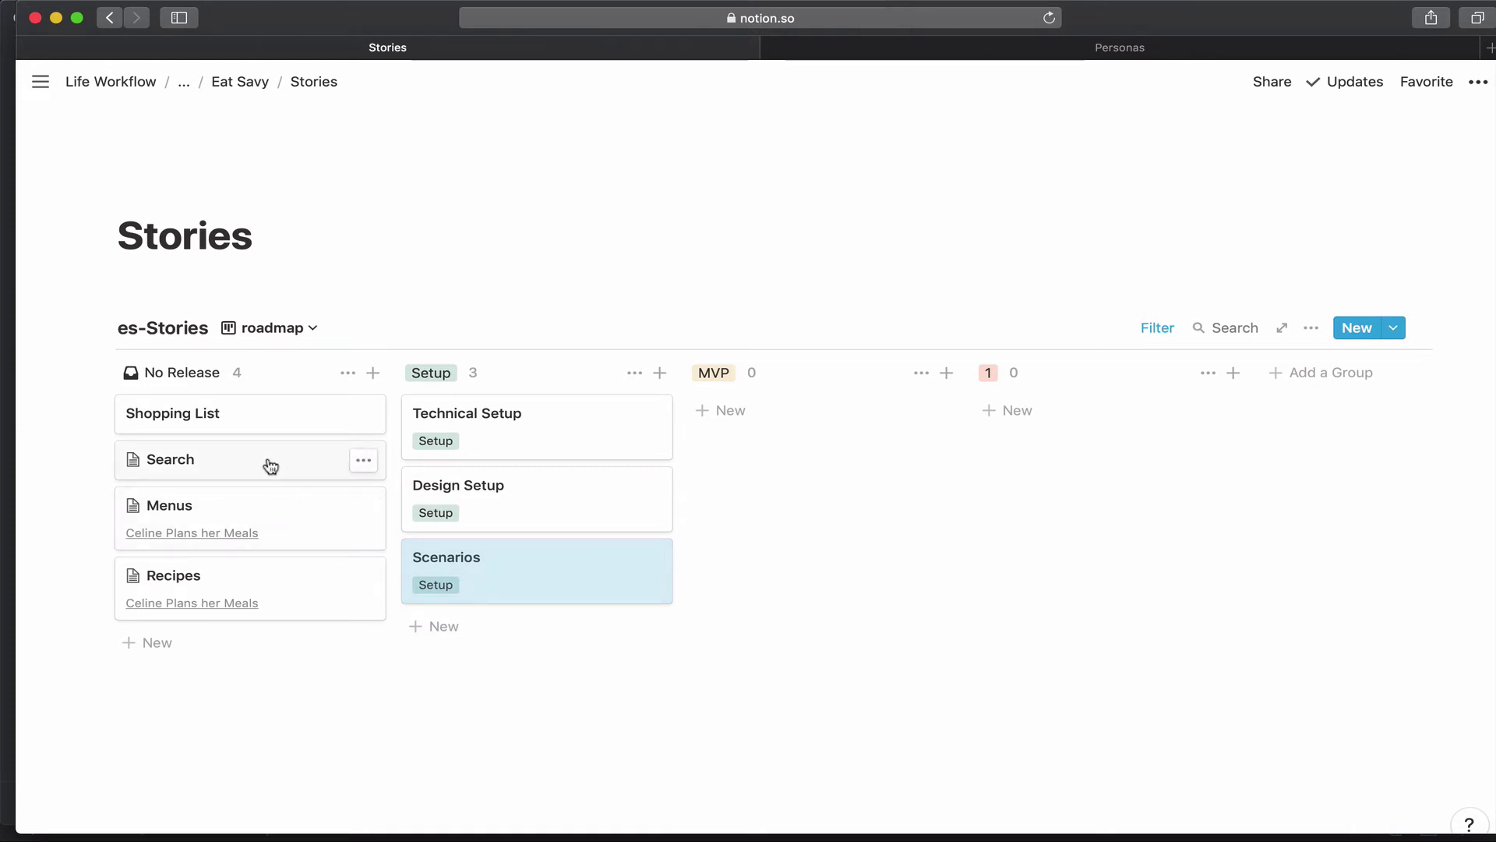
# - Move the Search and Recipes epics into the MVP group, and Menus and Shopping List into release 1
pyautogui.moveTo(271, 465); pyautogui.dragTo(766, 380)
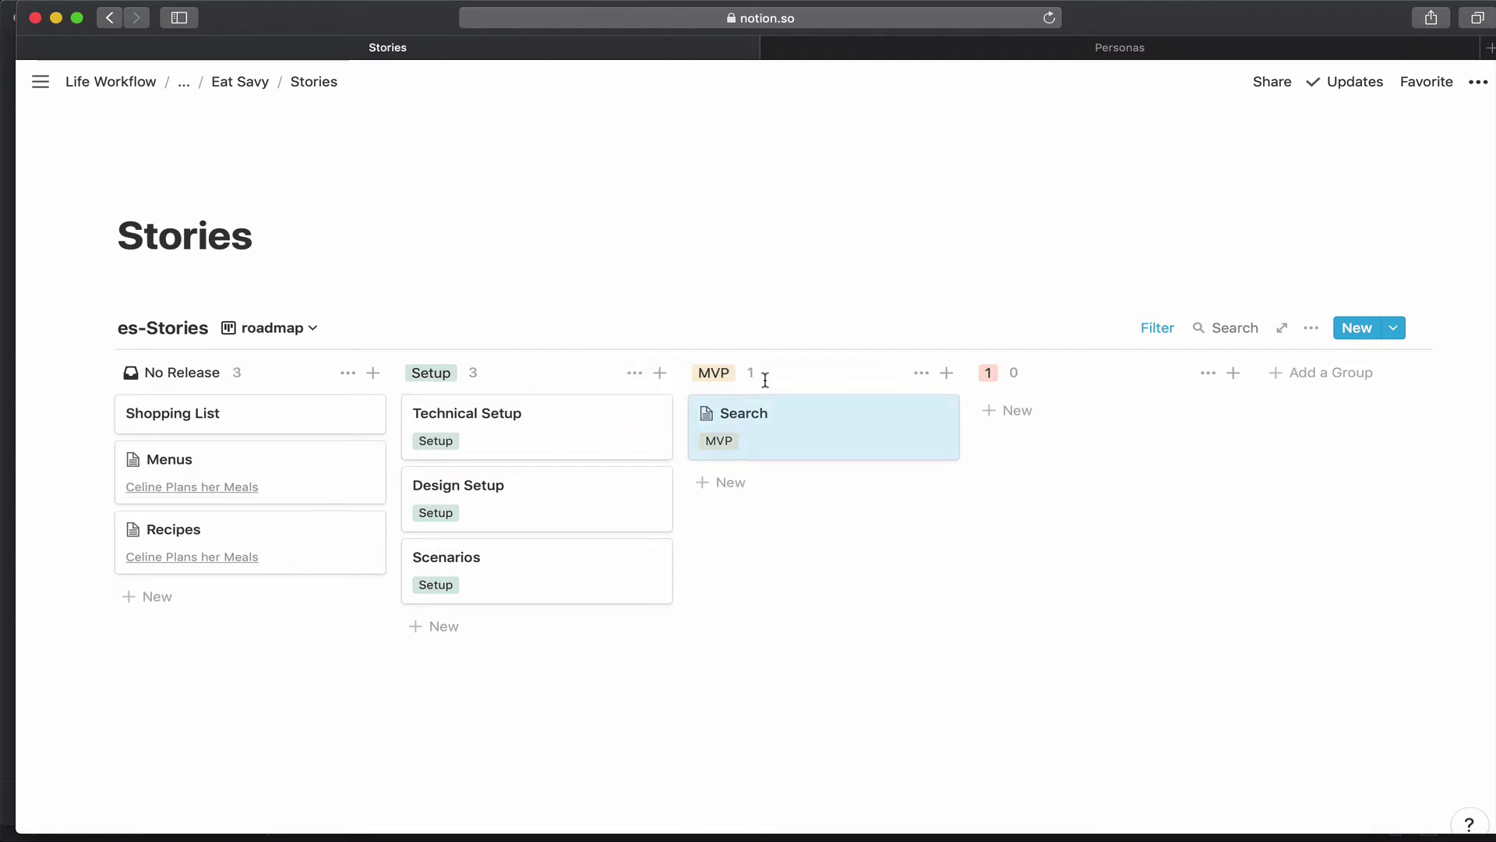
pyautogui.moveTo(255, 556); pyautogui.dragTo(769, 462)
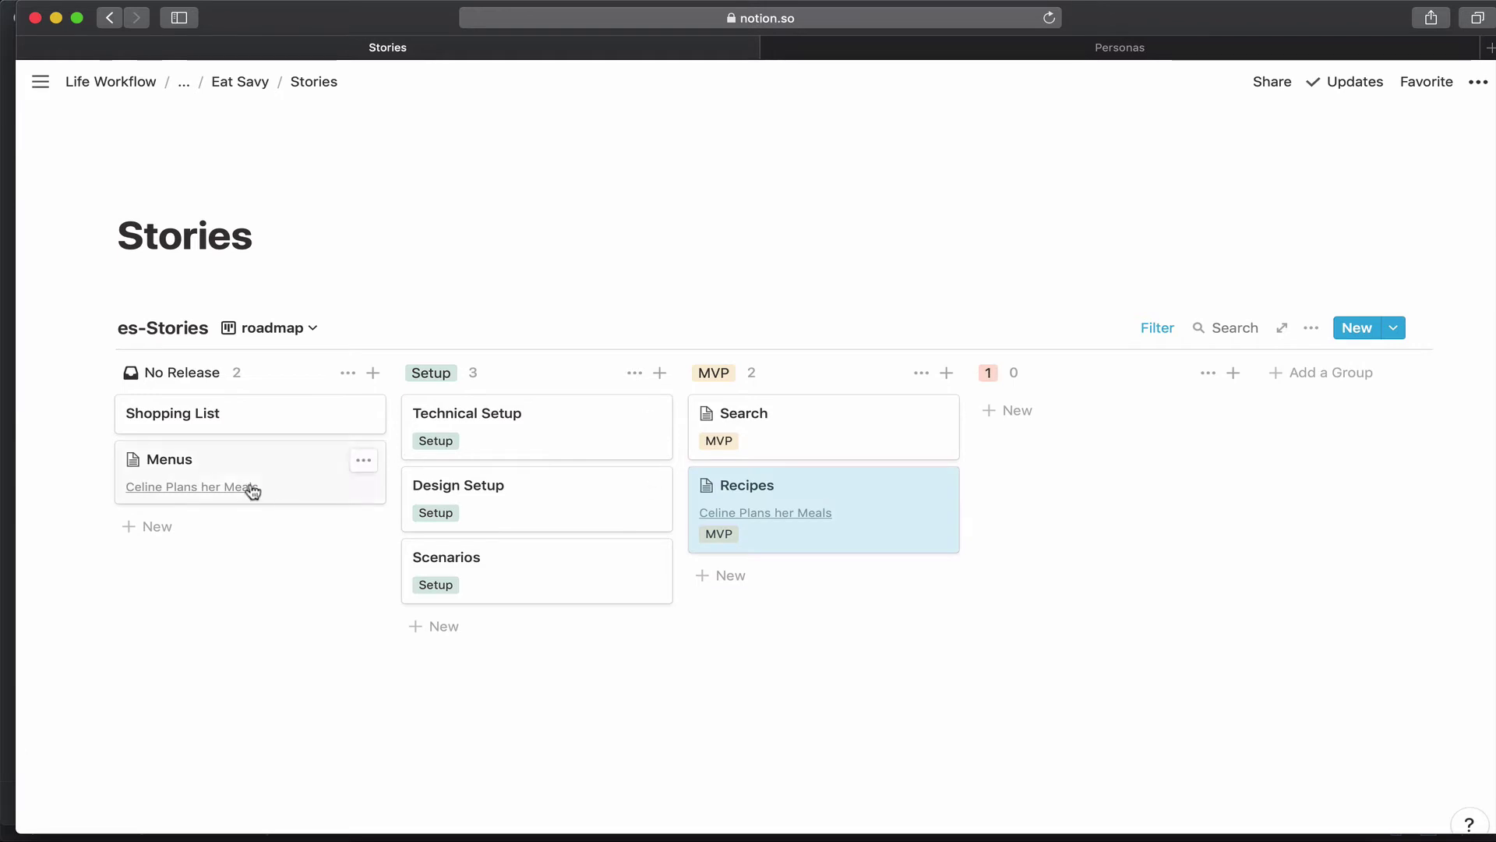
pyautogui.moveTo(234, 475); pyautogui.dragTo(1056, 372)
pyautogui.moveTo(282, 421); pyautogui.dragTo(1043, 481)
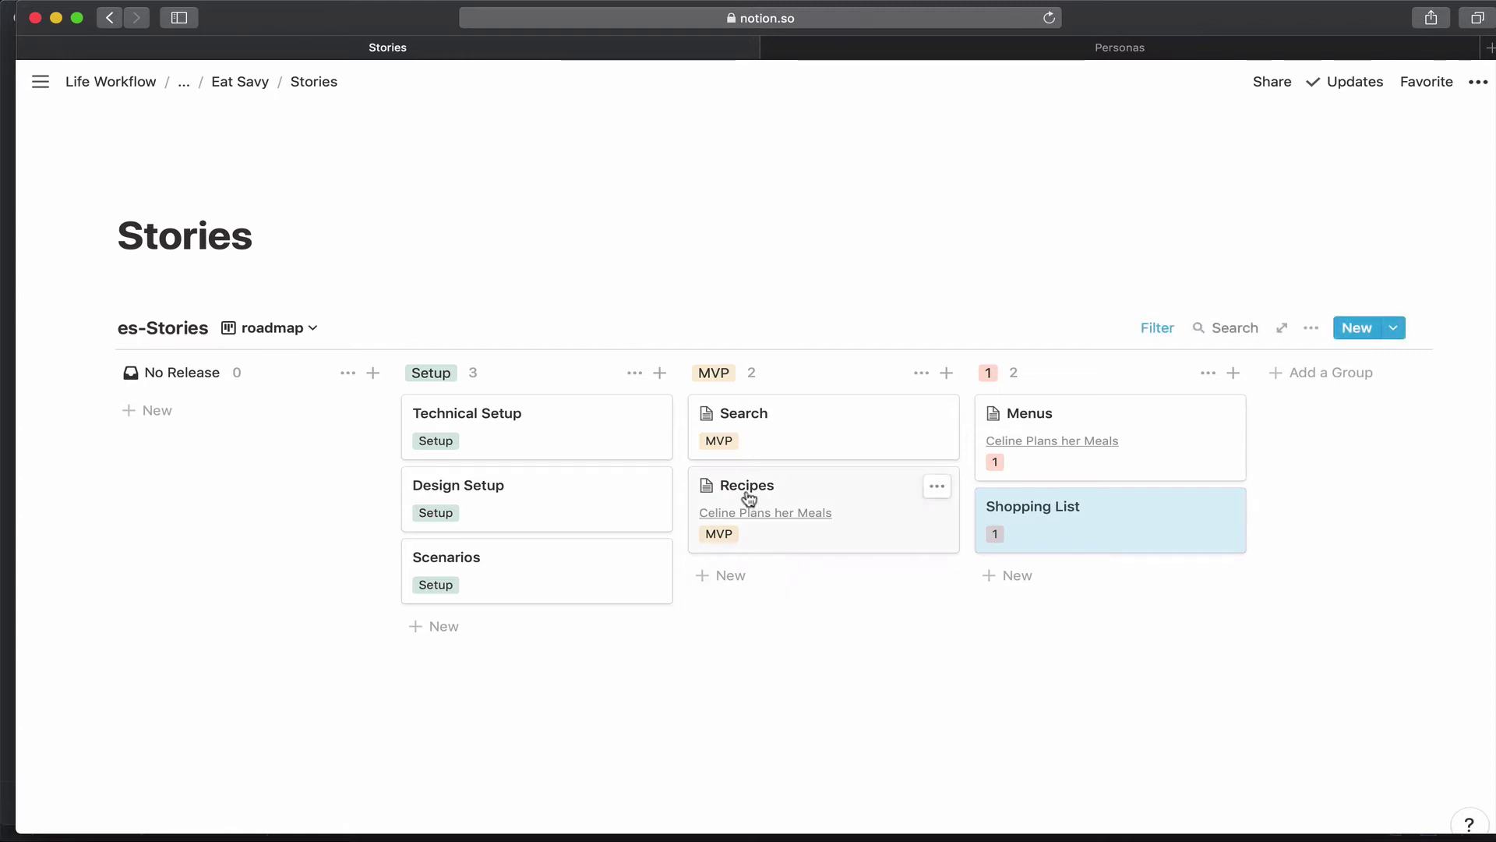
# - Check the brainstormed scenarios on the Personas page and return to the Stories page
pyautogui.press('super+shift+backslash')
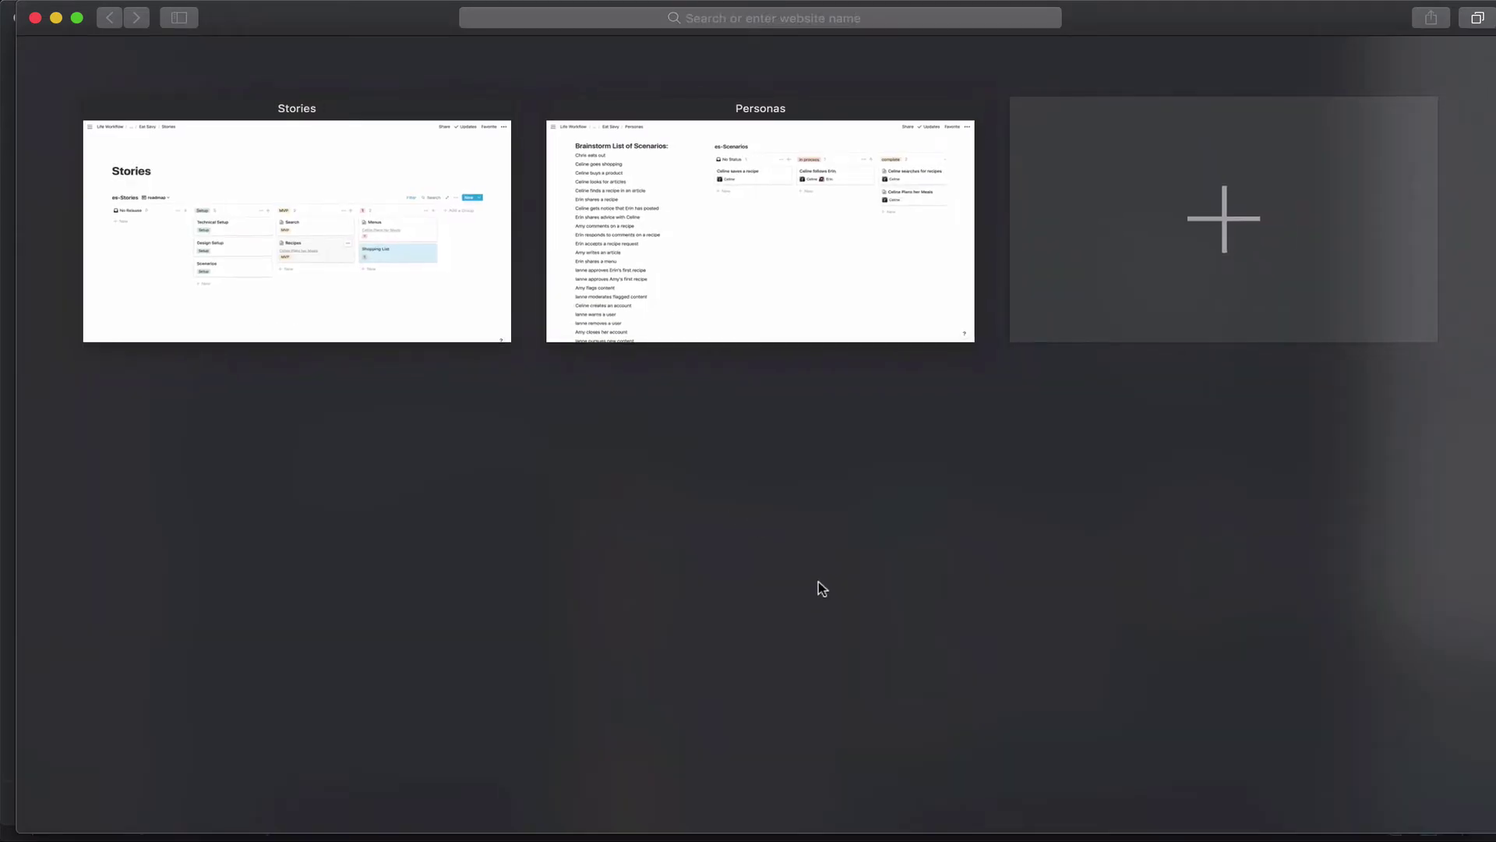
pyautogui.click(752, 316)
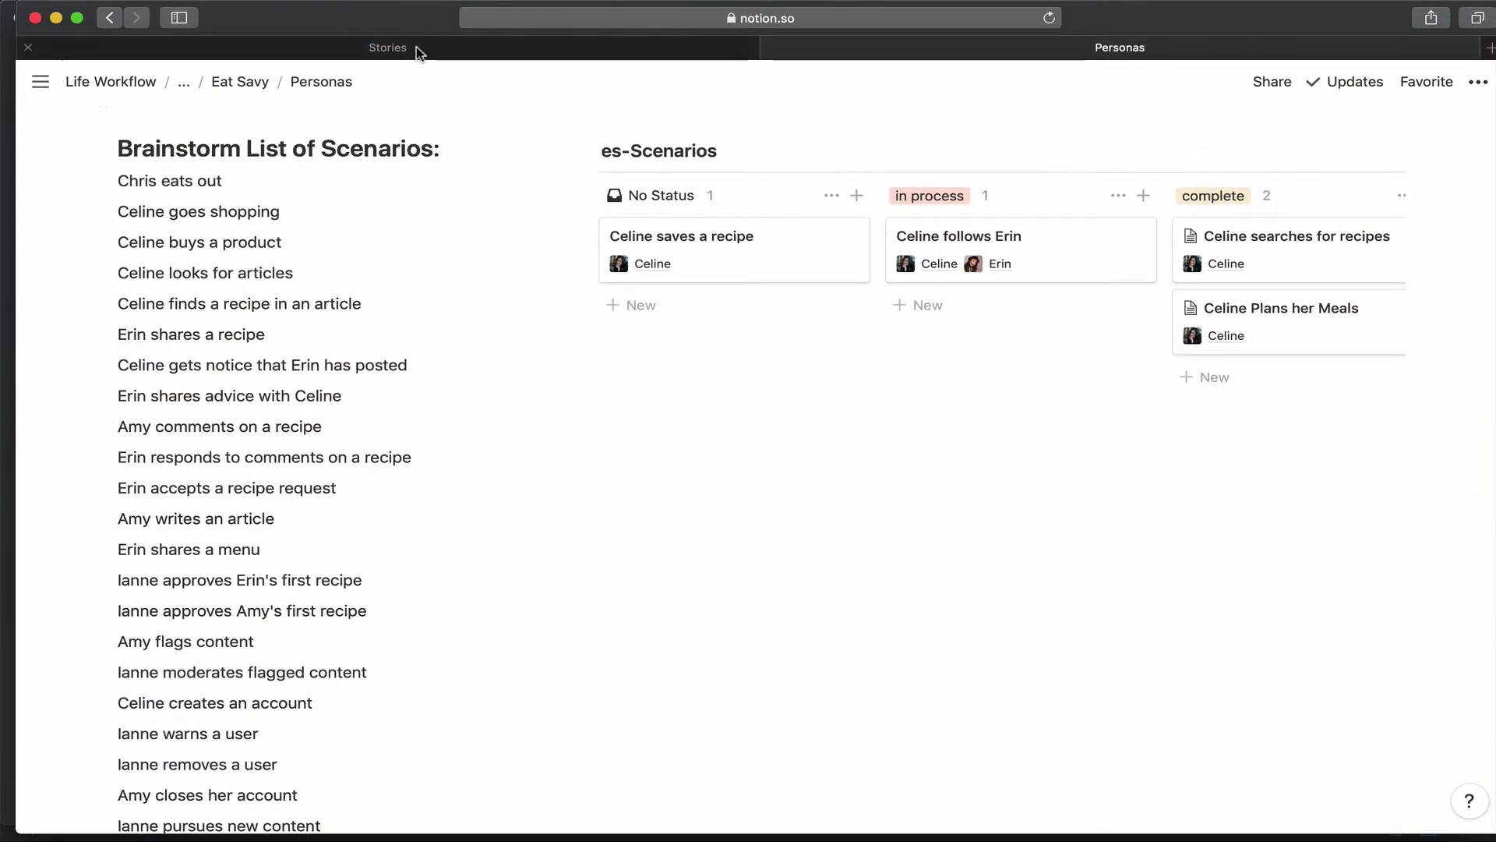
pyautogui.click(416, 47)
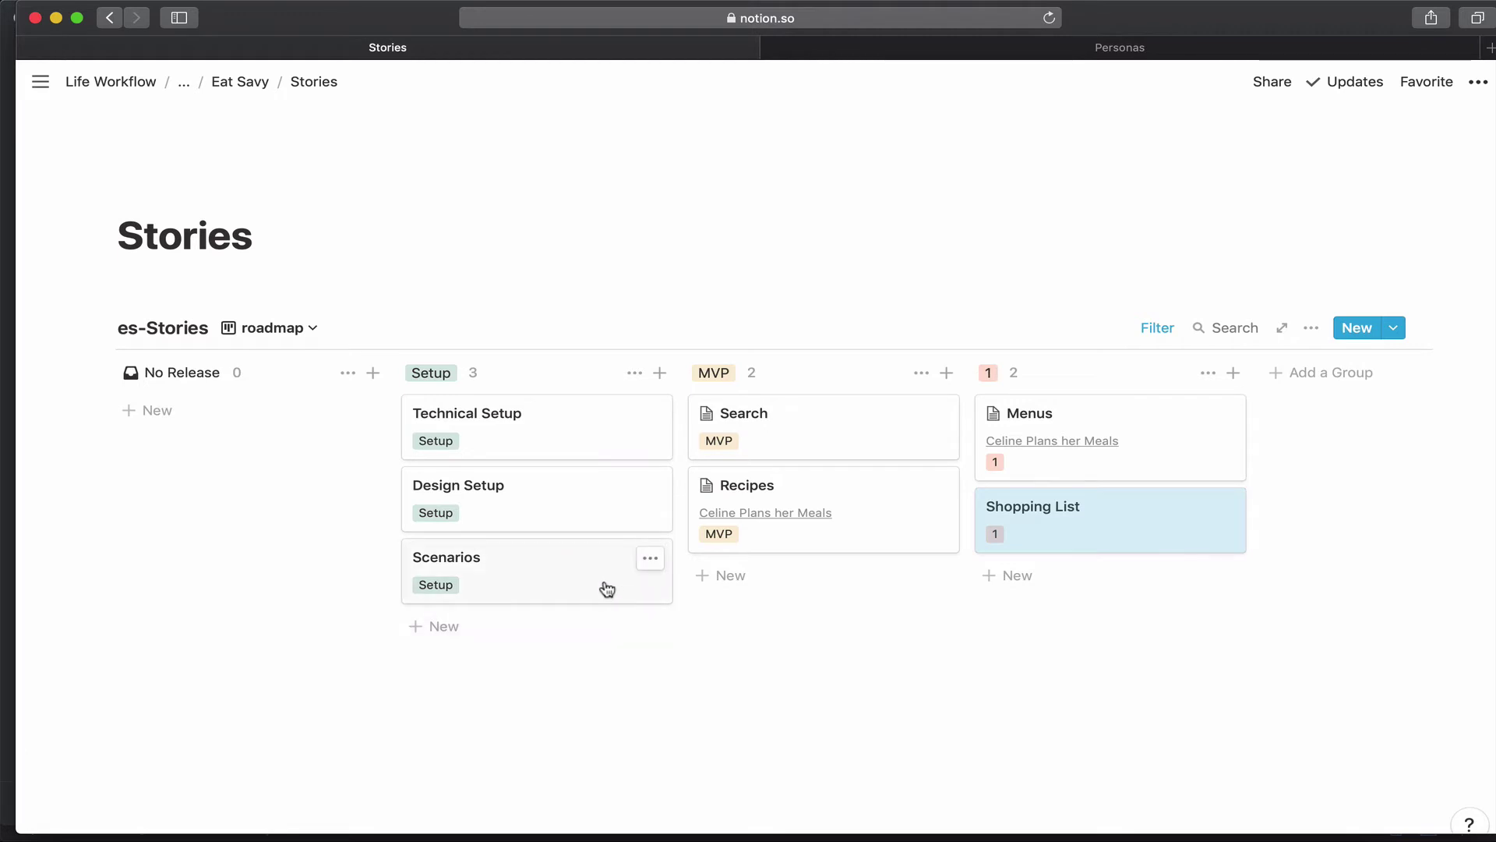
# - Reorder the roadmap cards so Scenarios comes first in Setup and Recipes comes first in MVP
pyautogui.moveTo(603, 587); pyautogui.dragTo(610, 423)
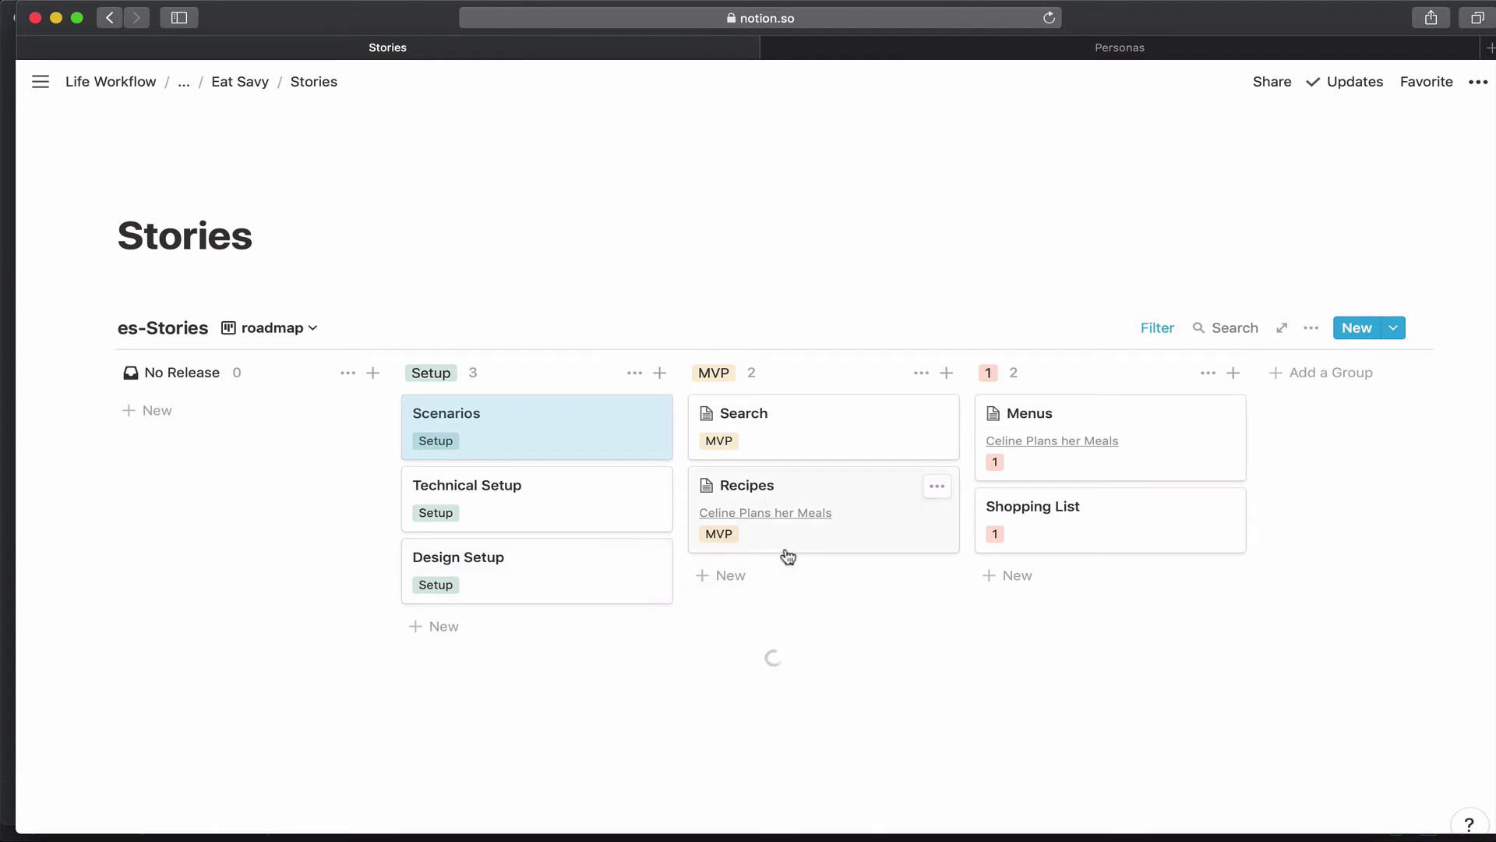
pyautogui.moveTo(865, 512); pyautogui.dragTo(875, 415)
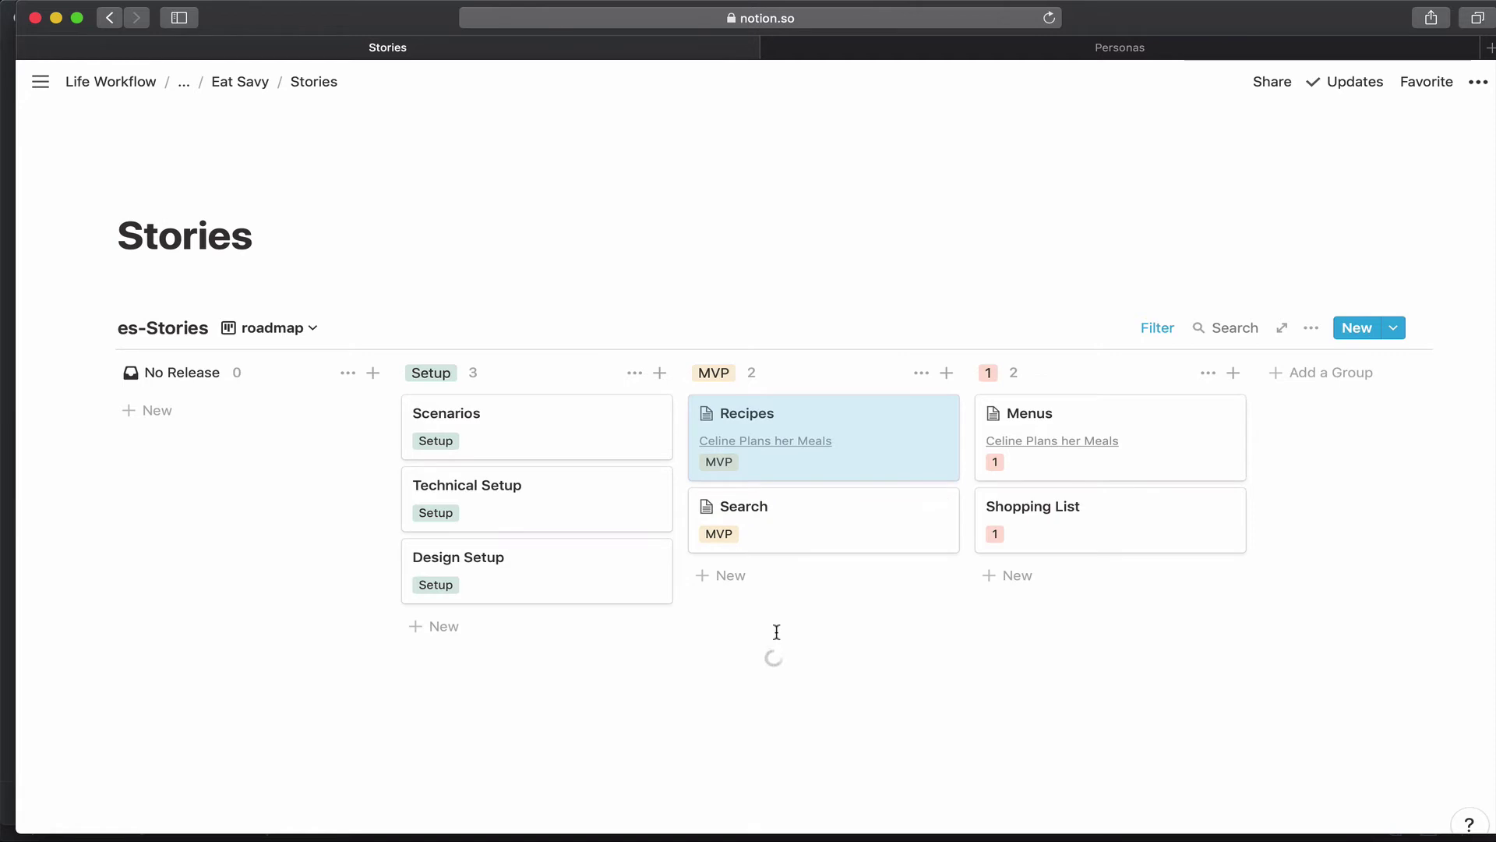
# - Open the Recipes epic as a full page and review its properties and linked es-Stories board
pyautogui.click(844, 429)
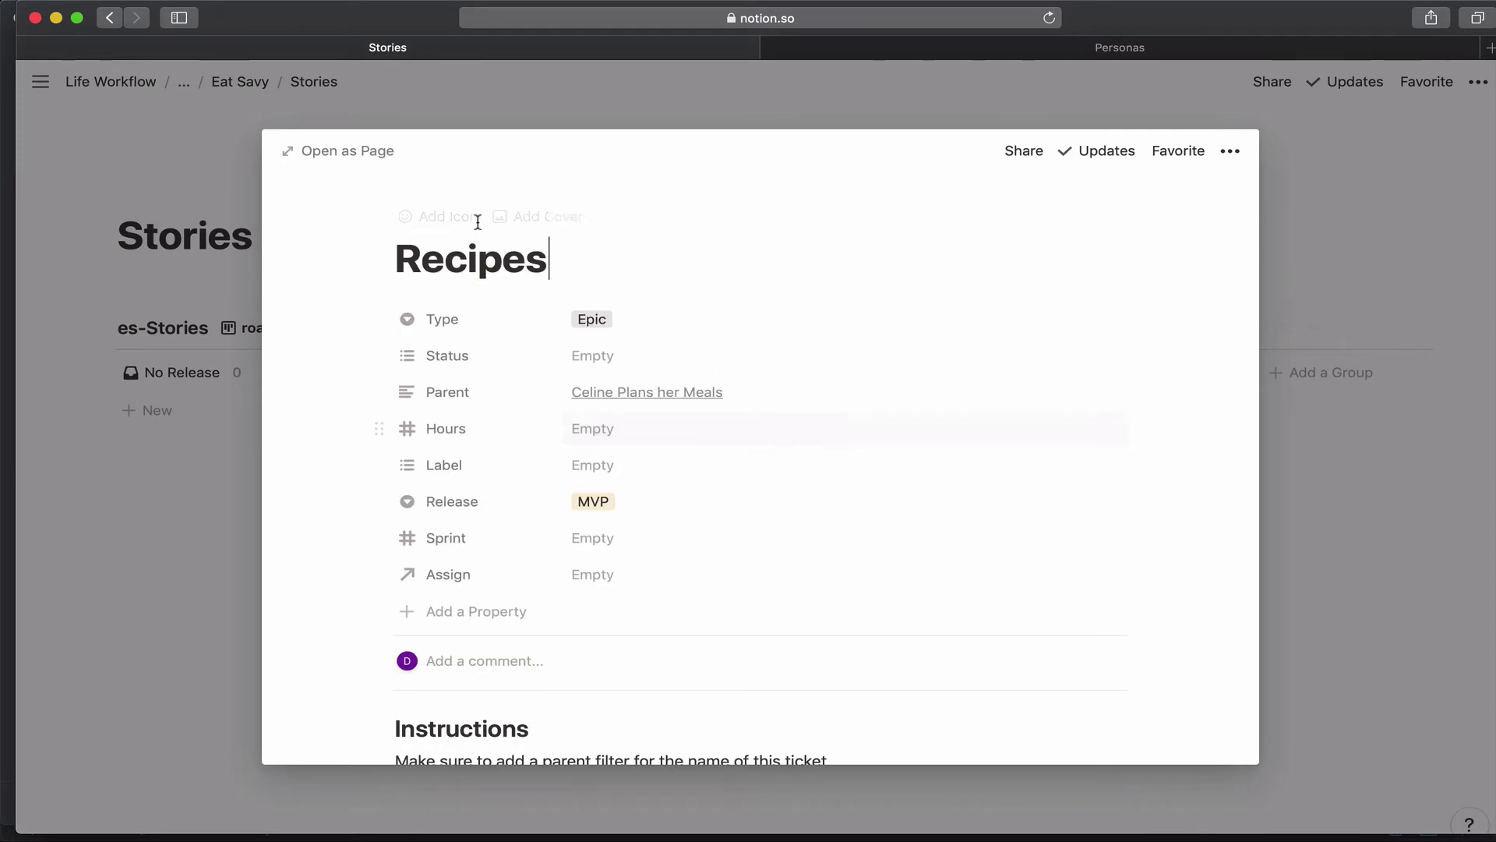
pyautogui.click(360, 152)
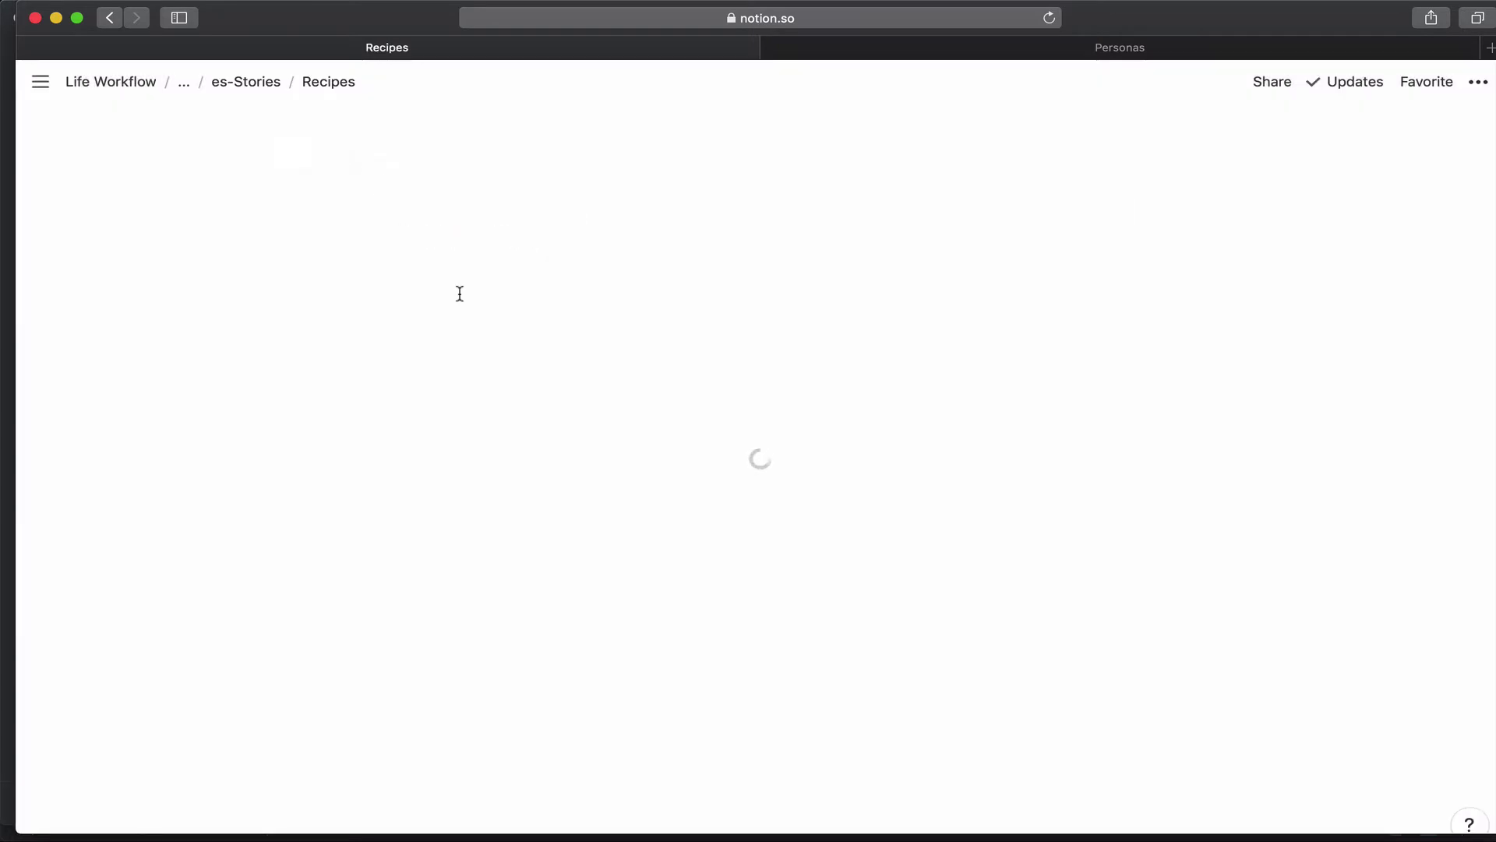
pyautogui.scroll(-5, 628, 658)
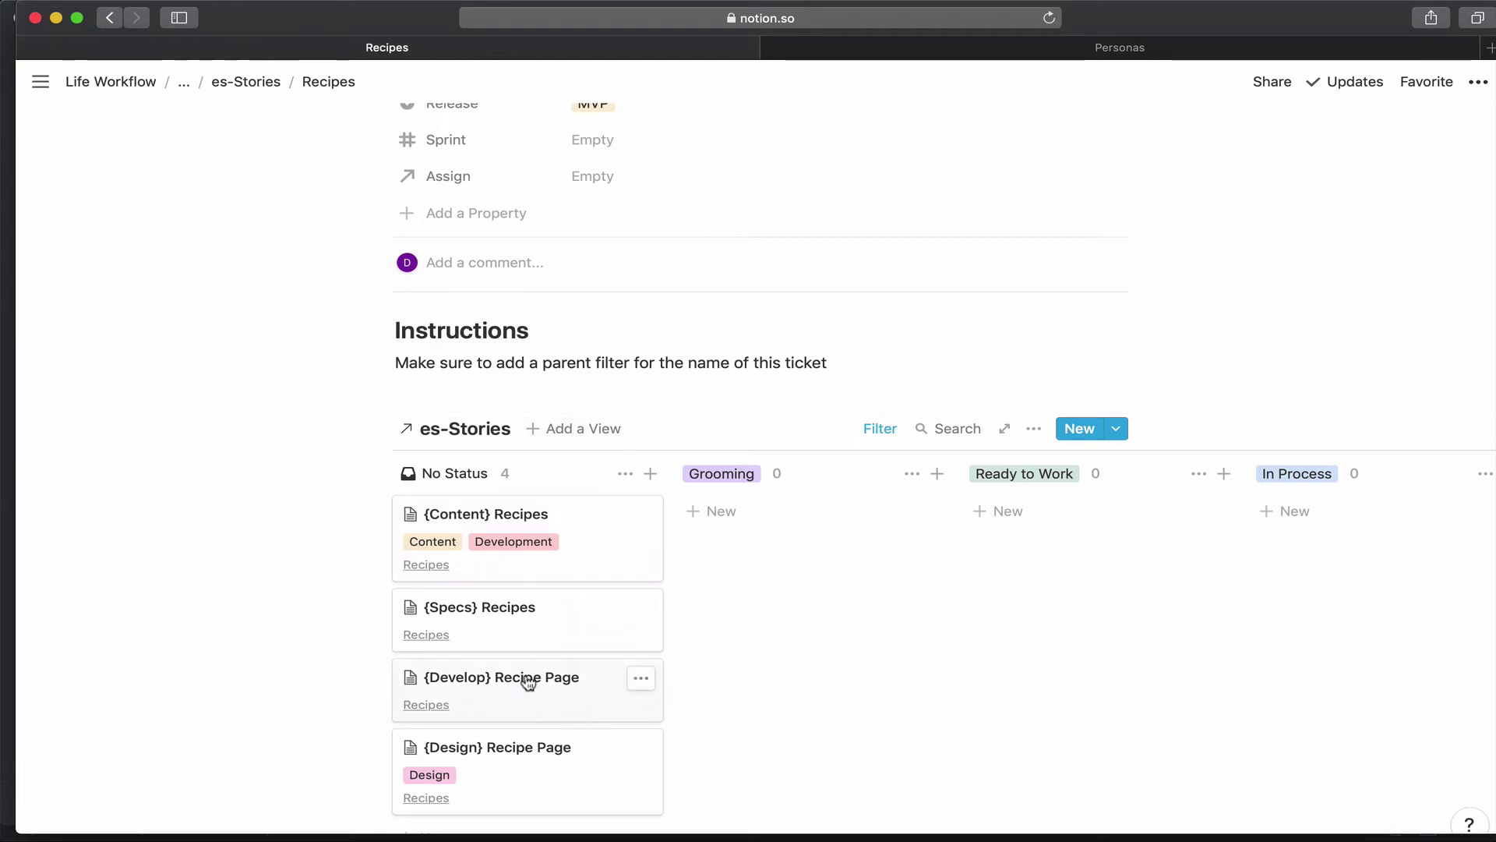
pyautogui.scroll(-3, 518, 647)
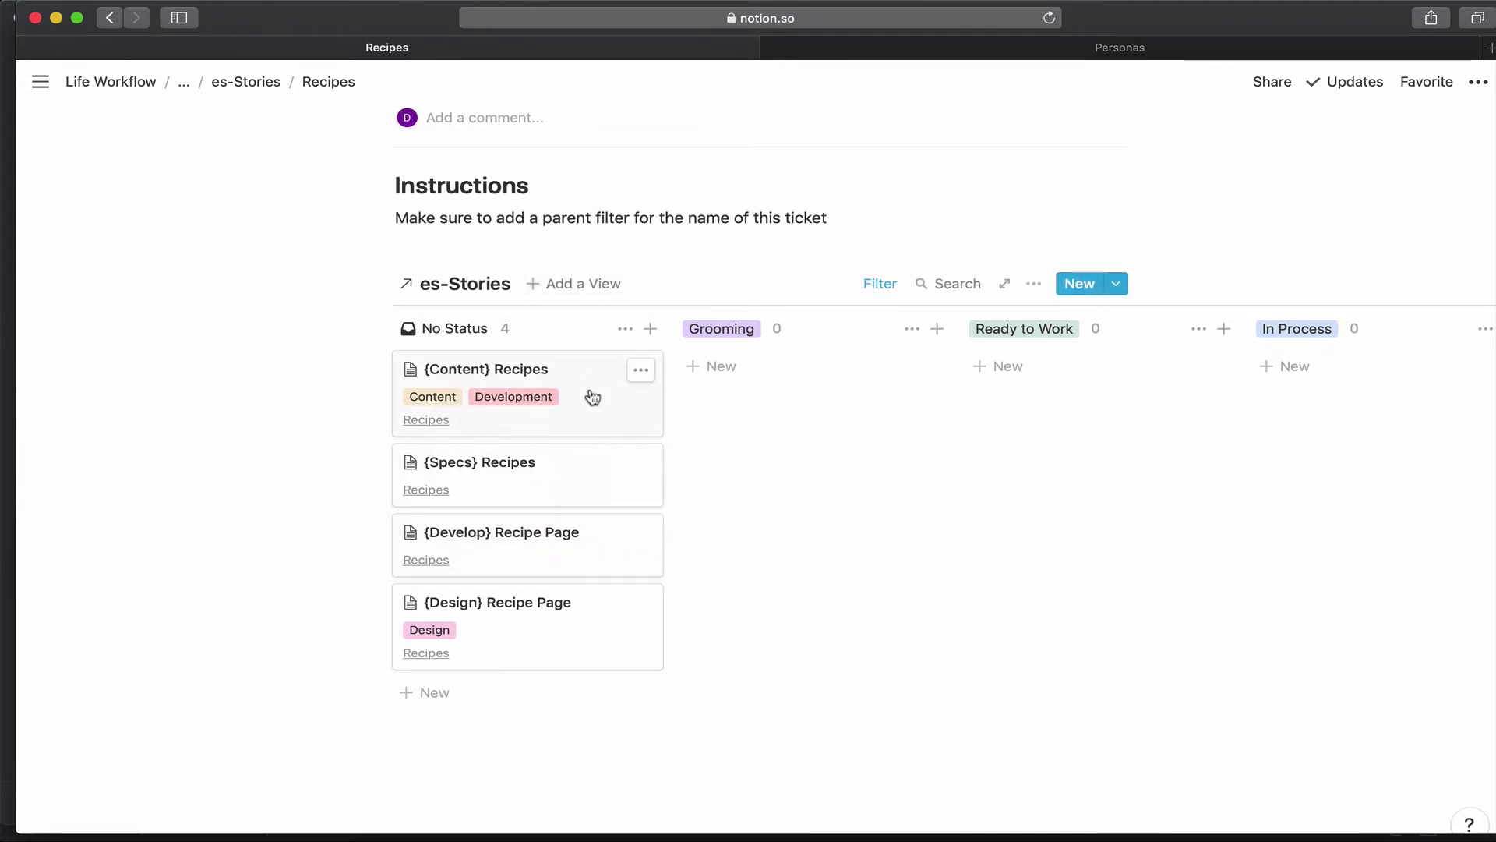
pyautogui.scroll(5, 593, 398)
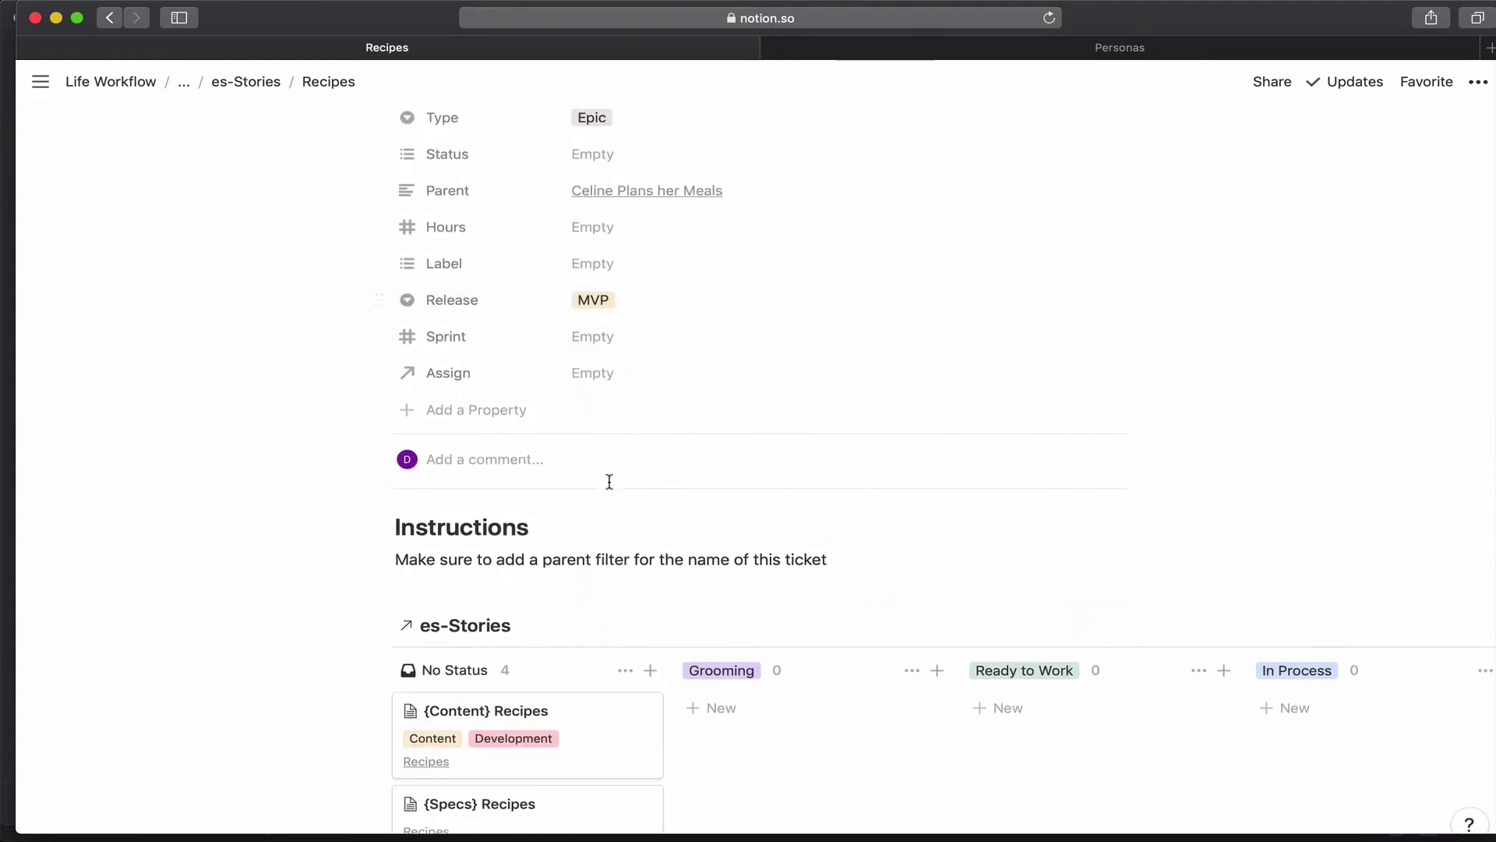
pyautogui.scroll(-4, 609, 481)
# - Add a board view named "roadmap" to the es-Stories database on the Recipes page
pyautogui.click(596, 375)
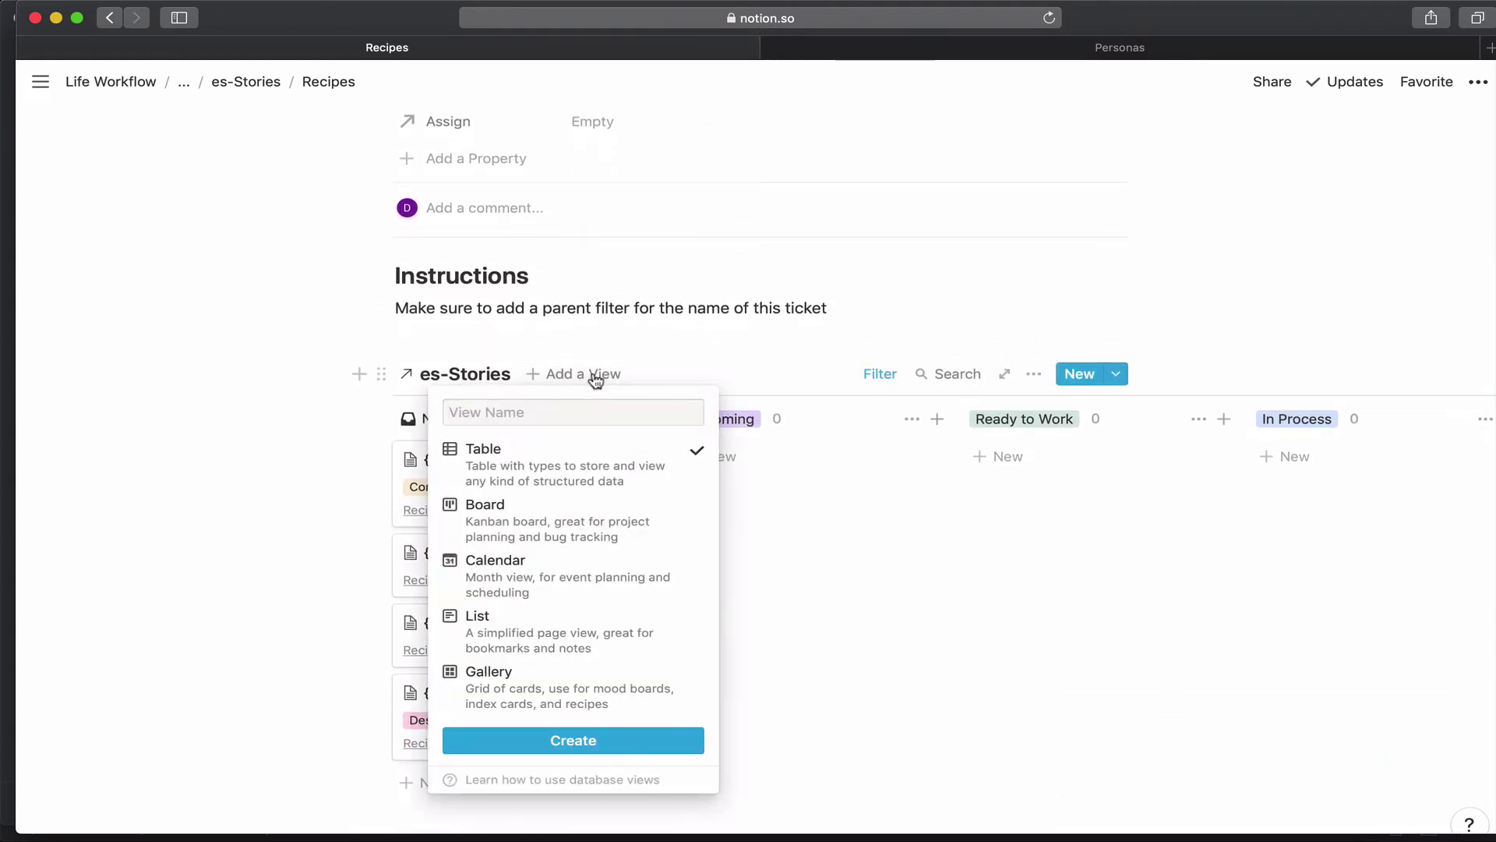
pyautogui.write('rea')
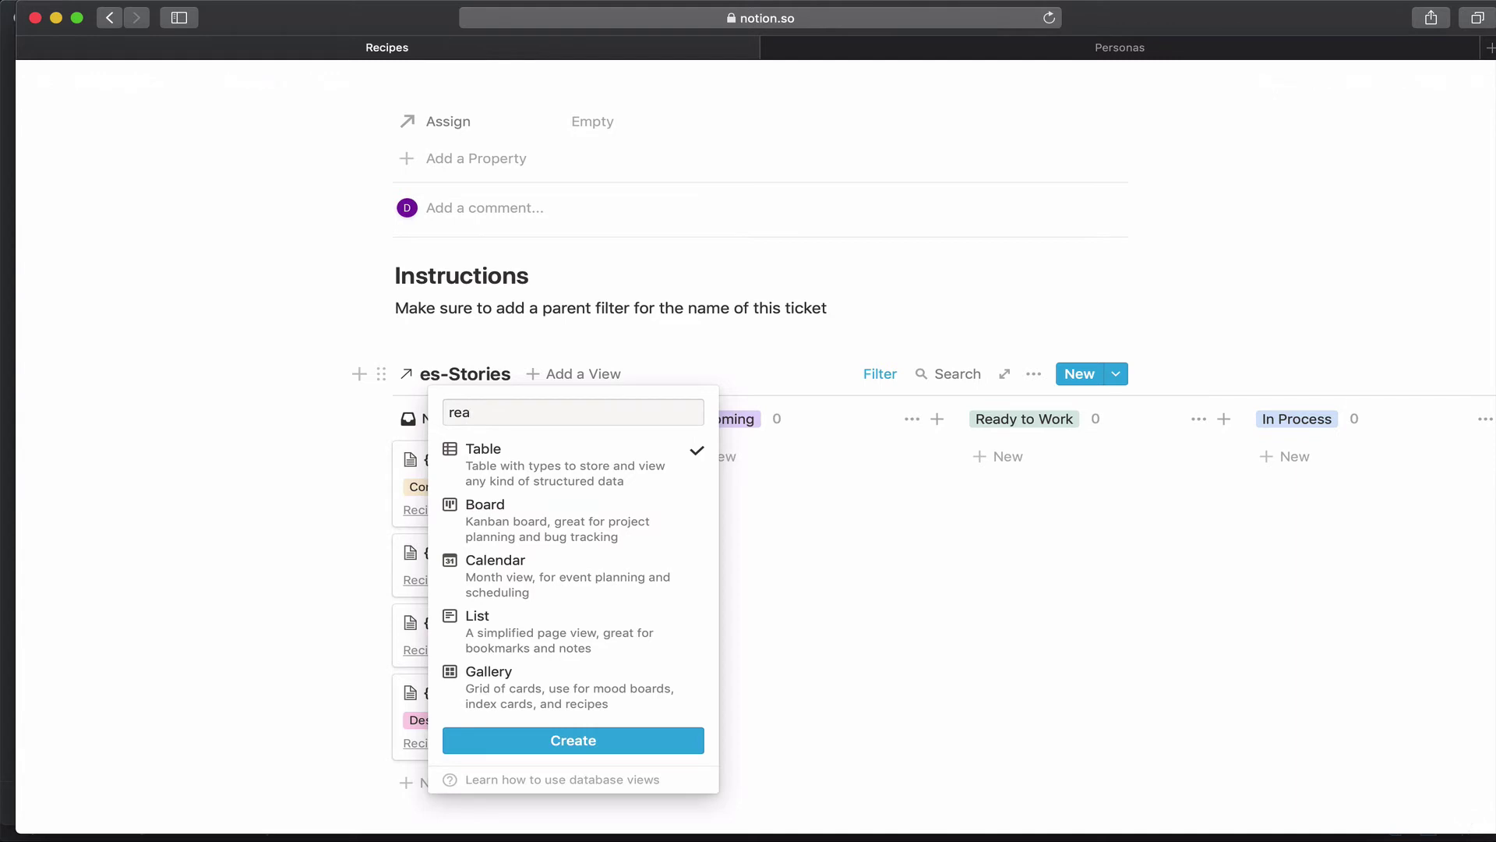
pyautogui.write('admap')
pyautogui.click(562, 533)
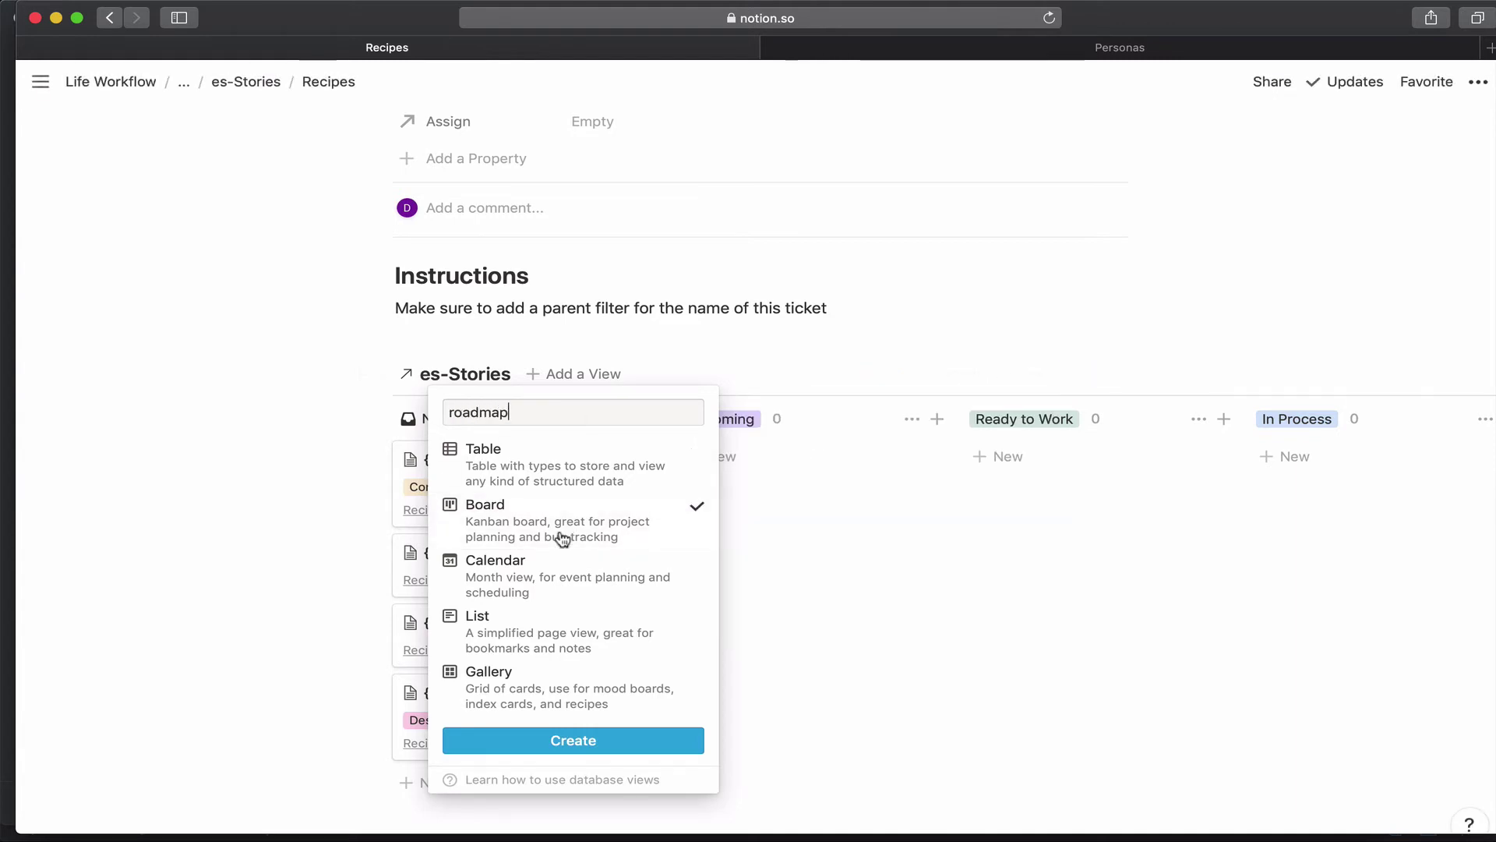
pyautogui.click(561, 740)
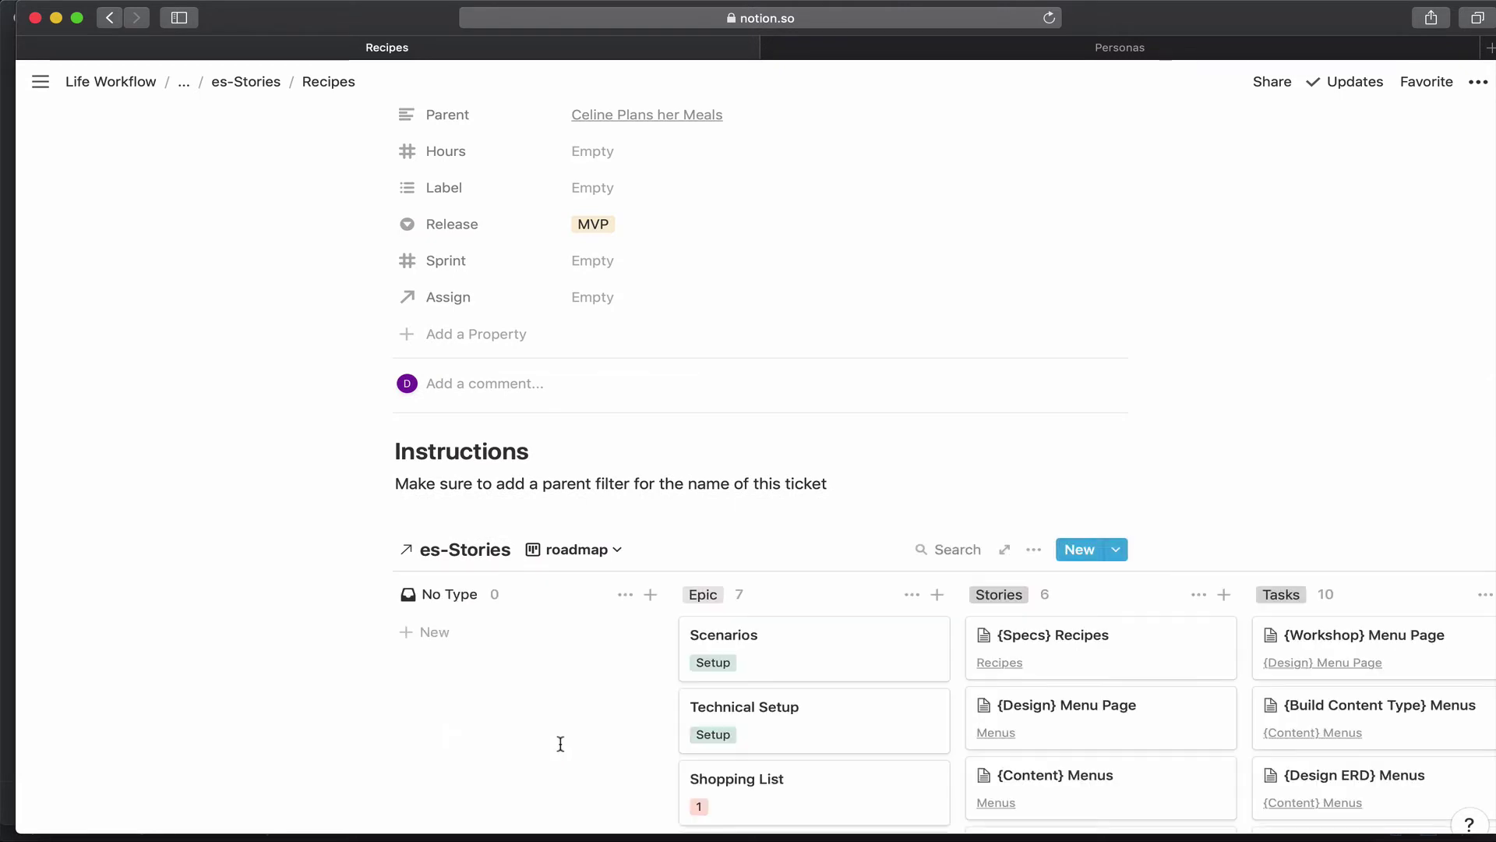
# - Group the new roadmap view on the Recipes page by Release
pyautogui.scroll(-3, 560, 744)
pyautogui.click(1034, 337)
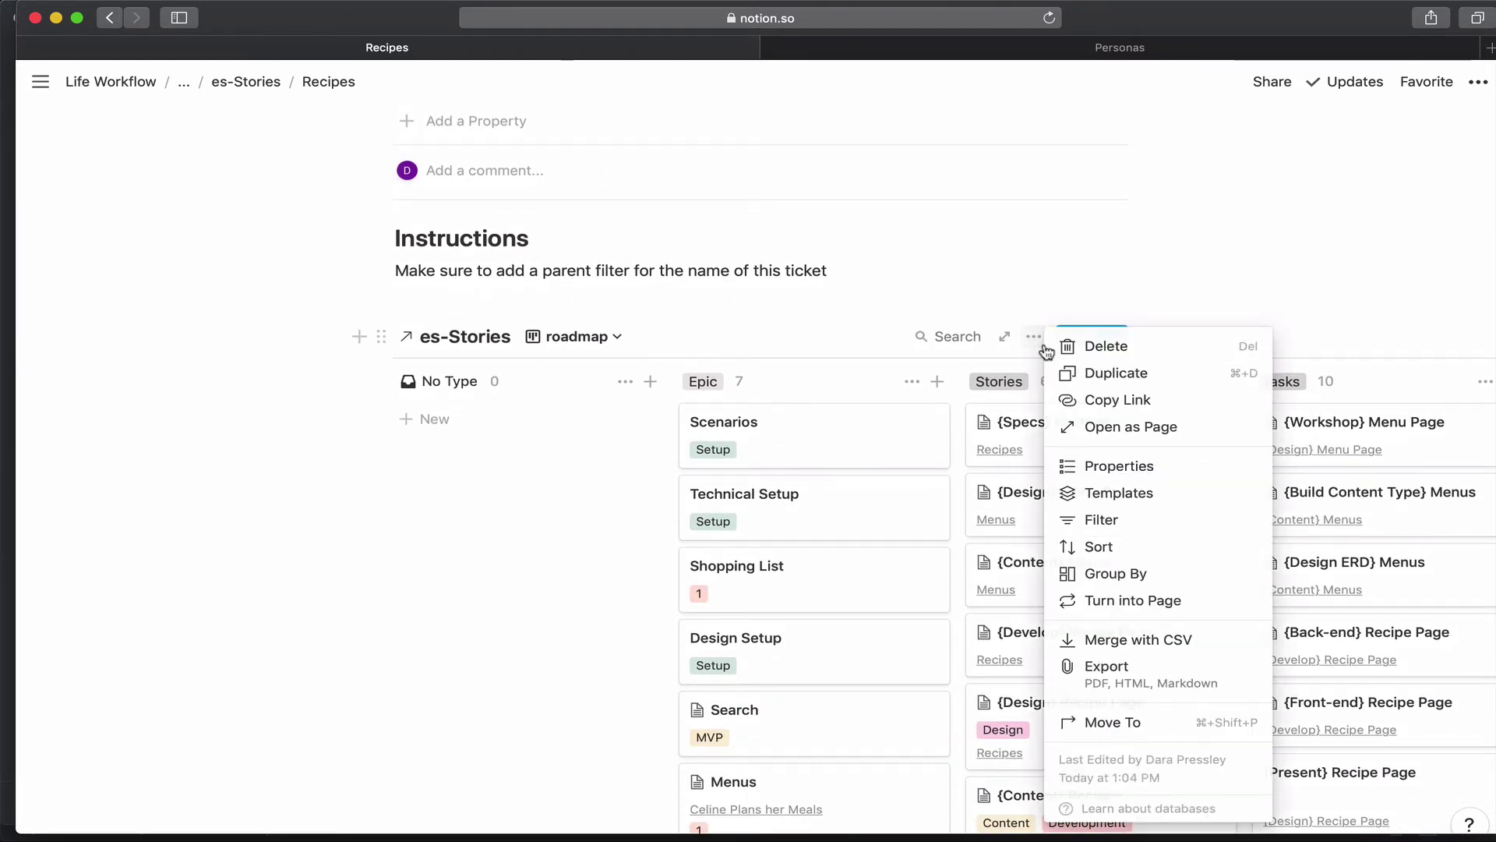
pyautogui.click(1087, 573)
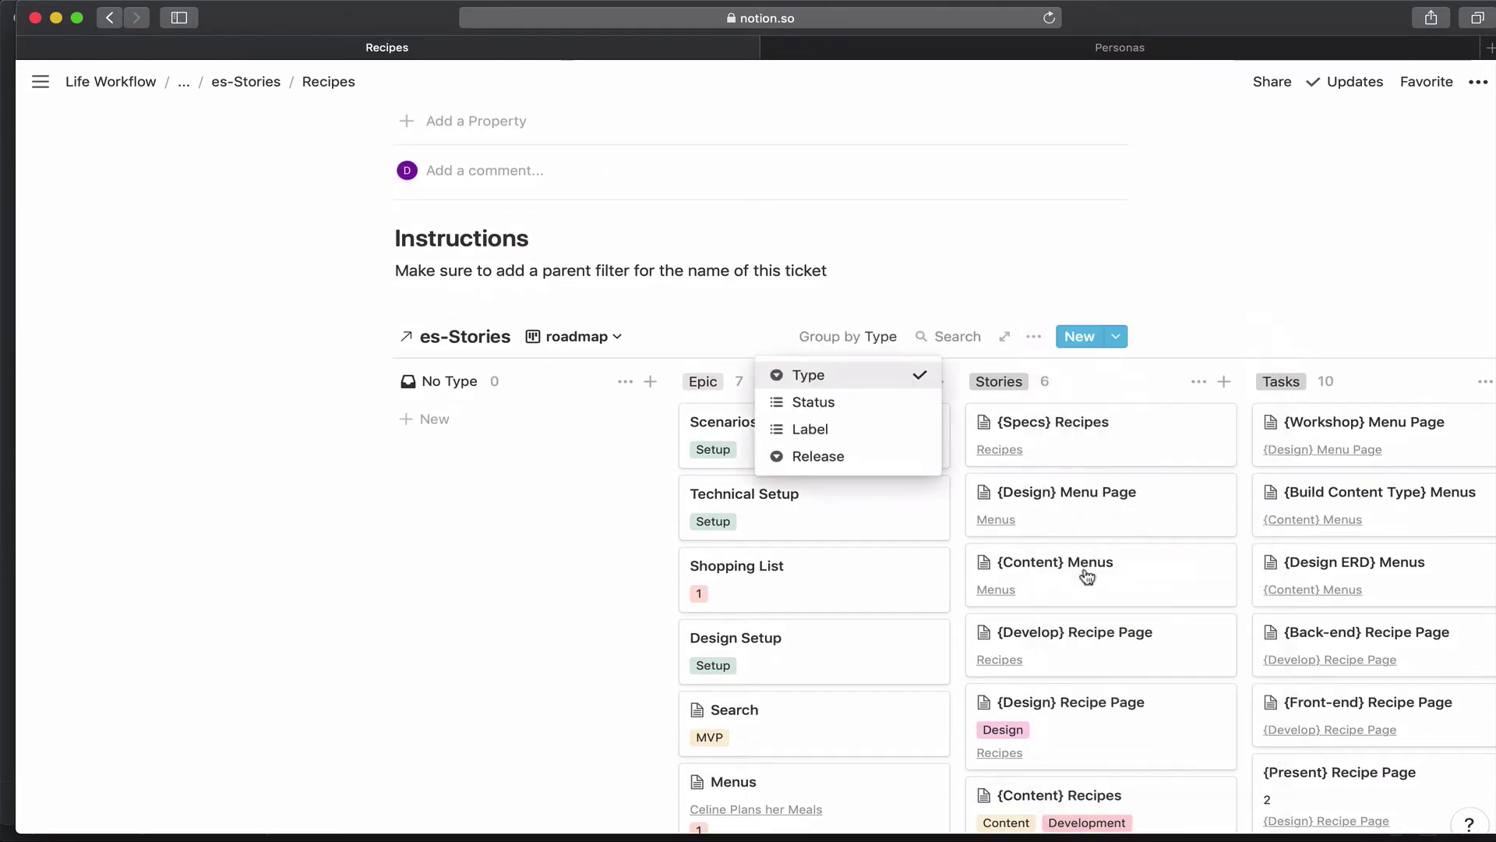
pyautogui.click(891, 458)
pyautogui.moveTo(1030, 342)
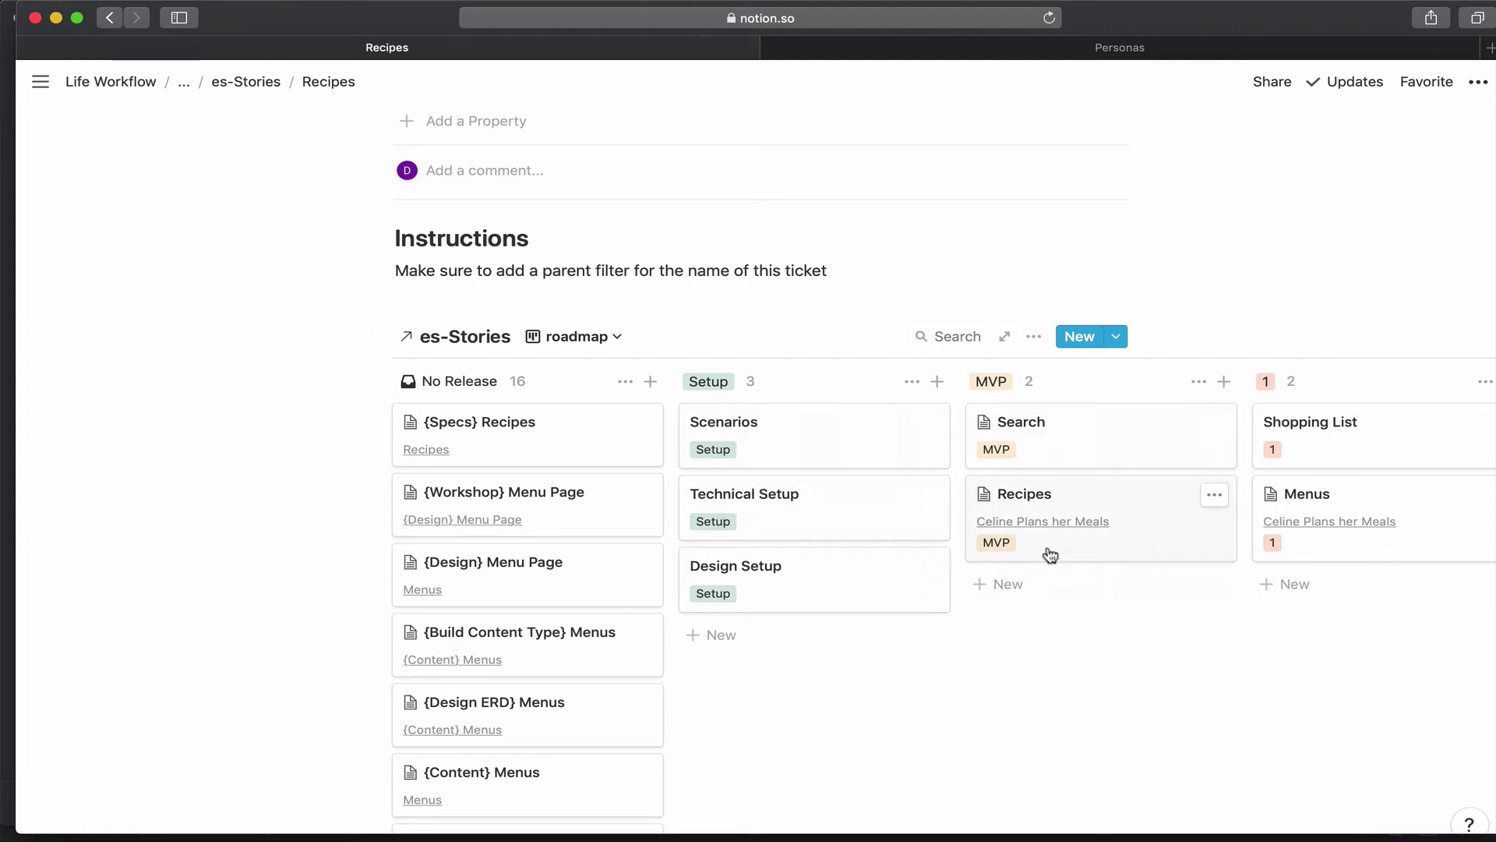
pyautogui.click(1033, 336)
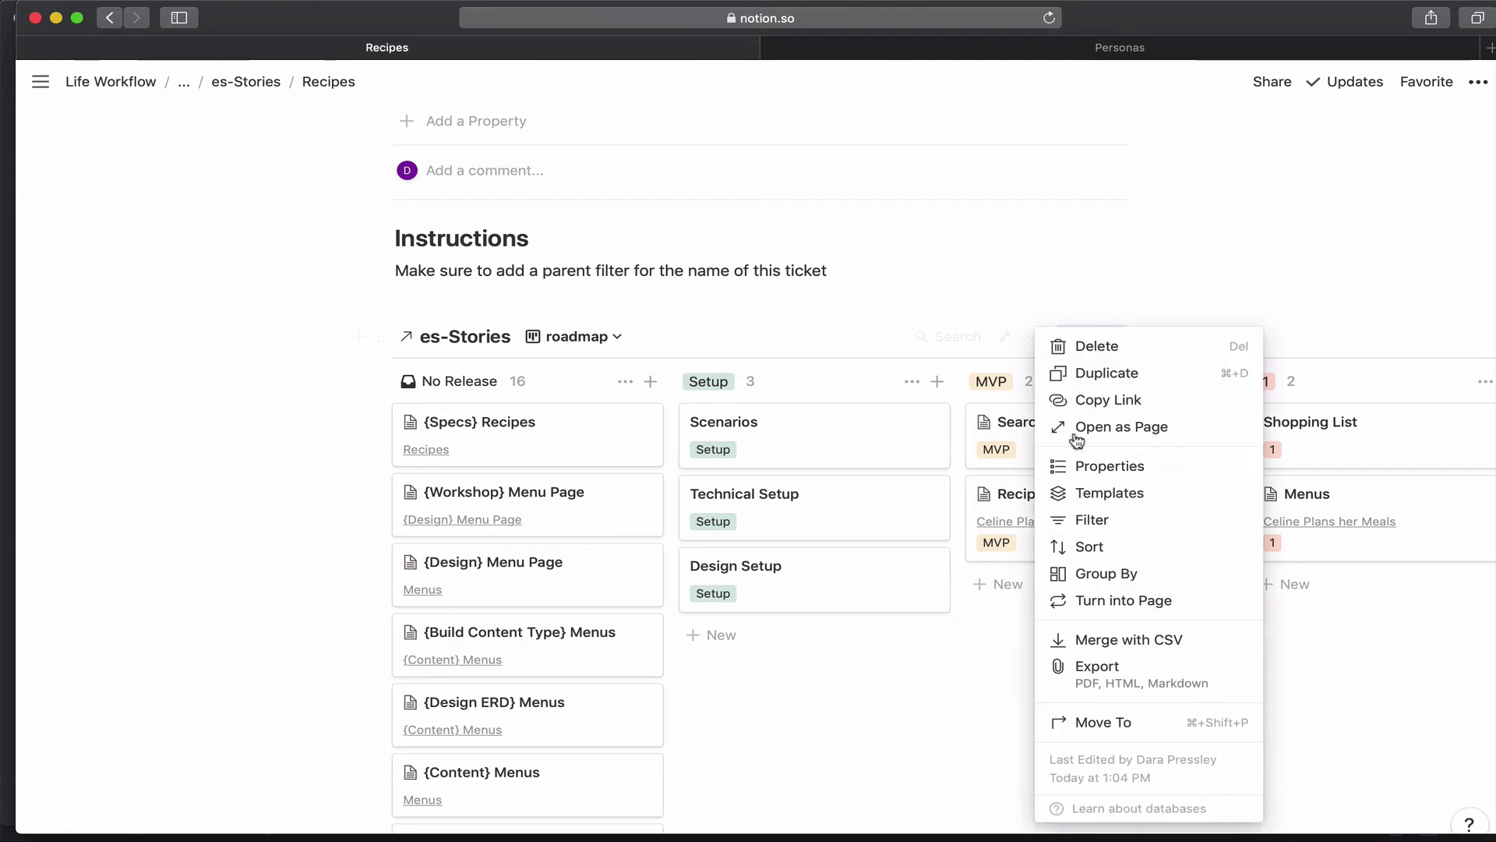
pyautogui.click(1127, 520)
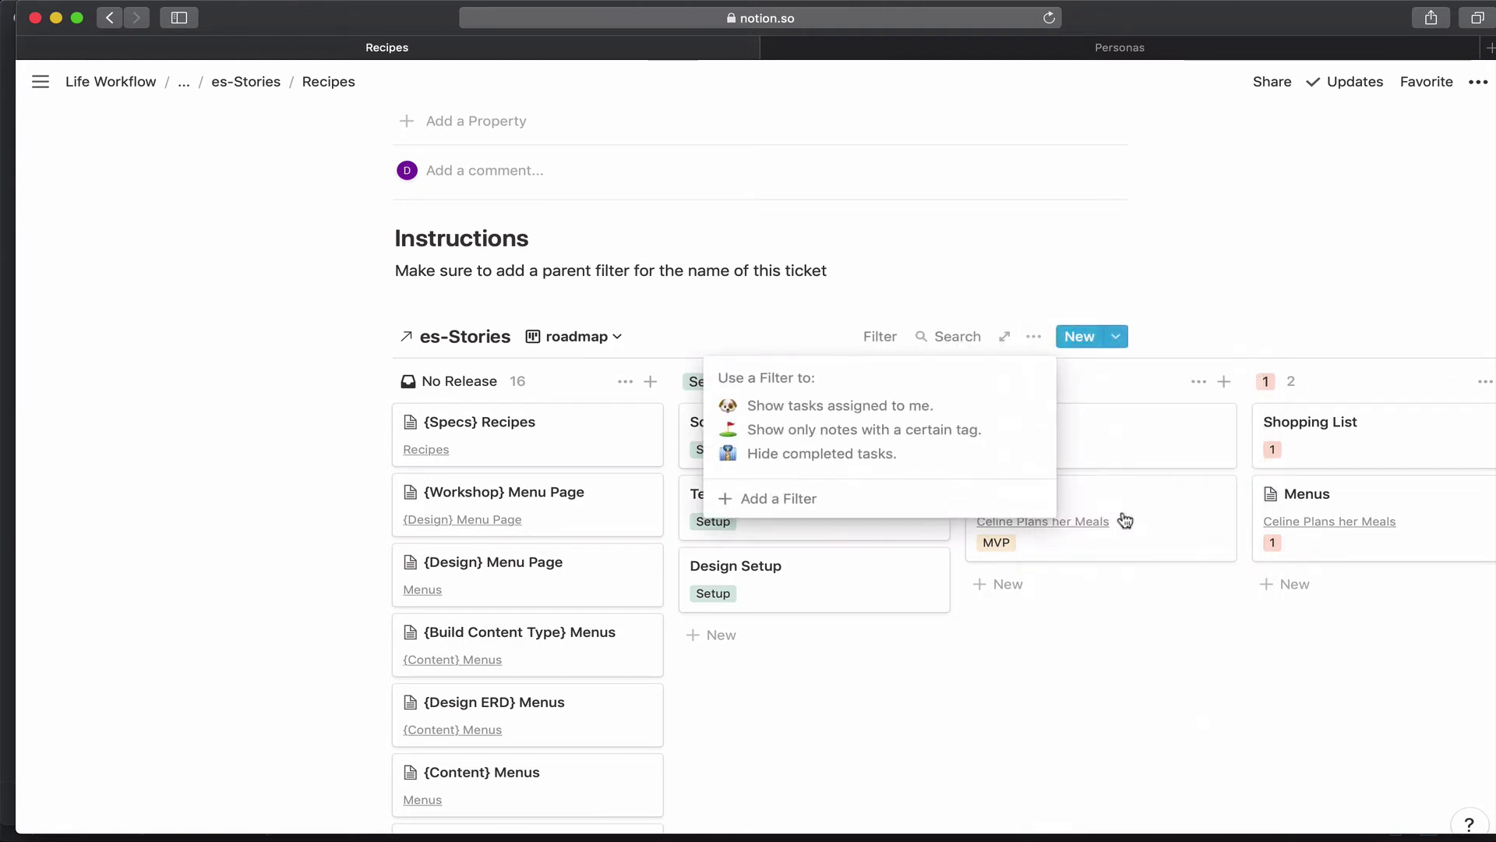
pyautogui.click(1036, 311)
# - Show the Type property on the cards of the Recipes page's roadmap view
pyautogui.click(1036, 337)
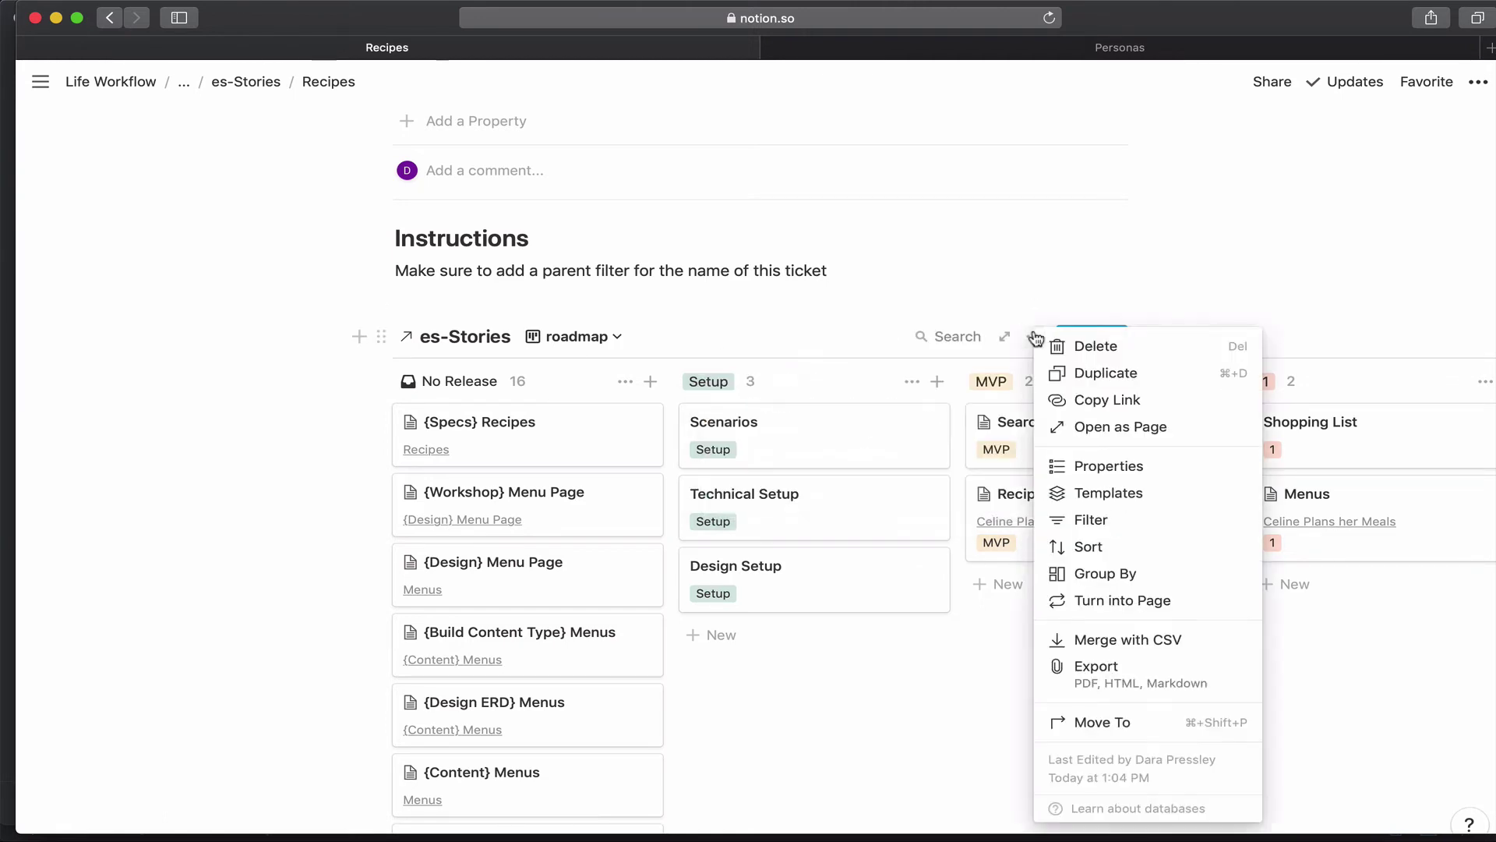
pyautogui.click(1160, 468)
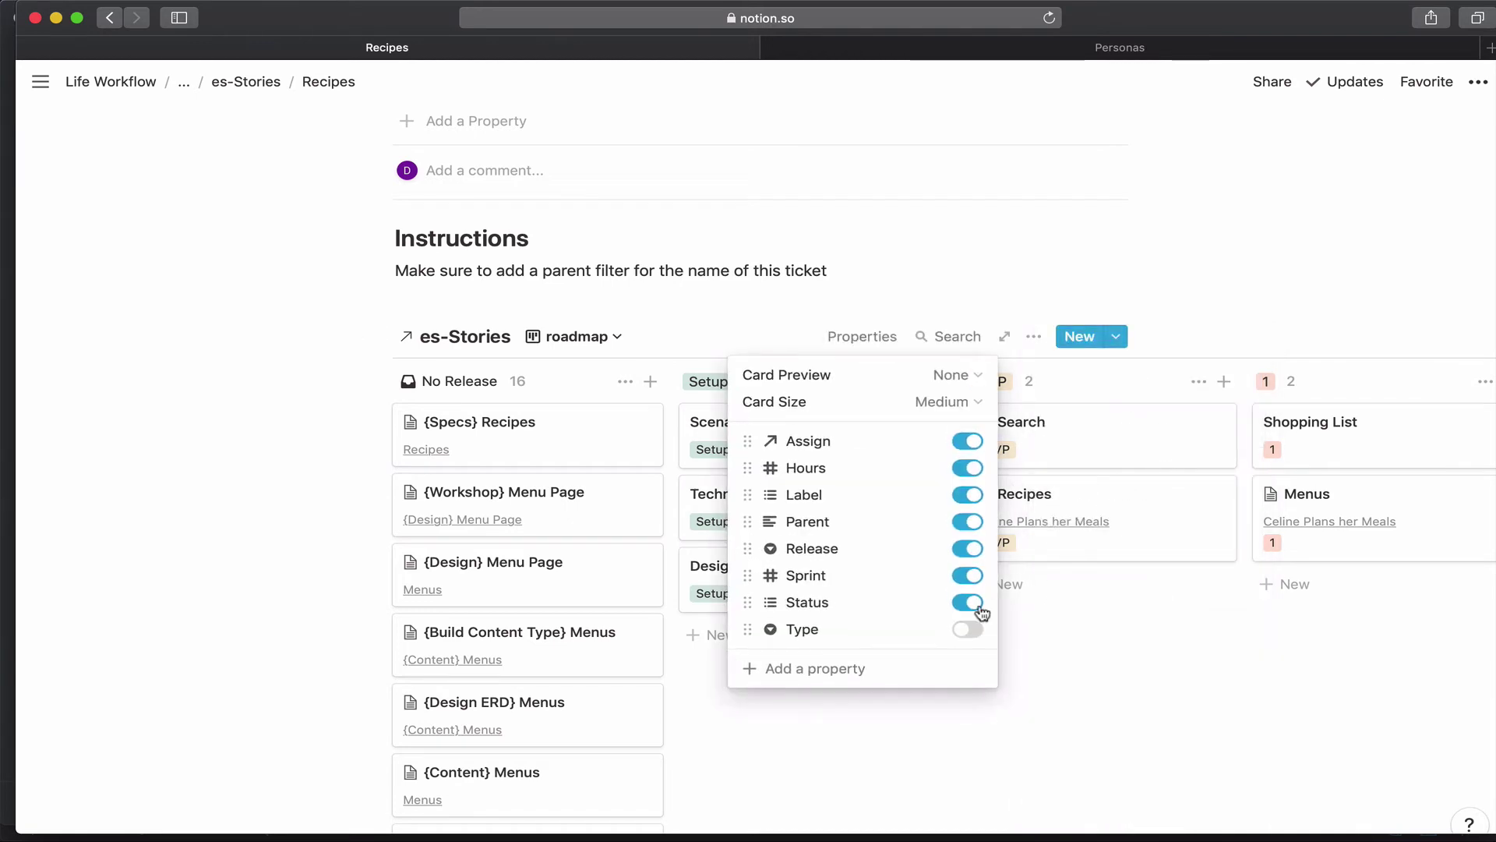
pyautogui.click(968, 629)
pyautogui.click(1023, 716)
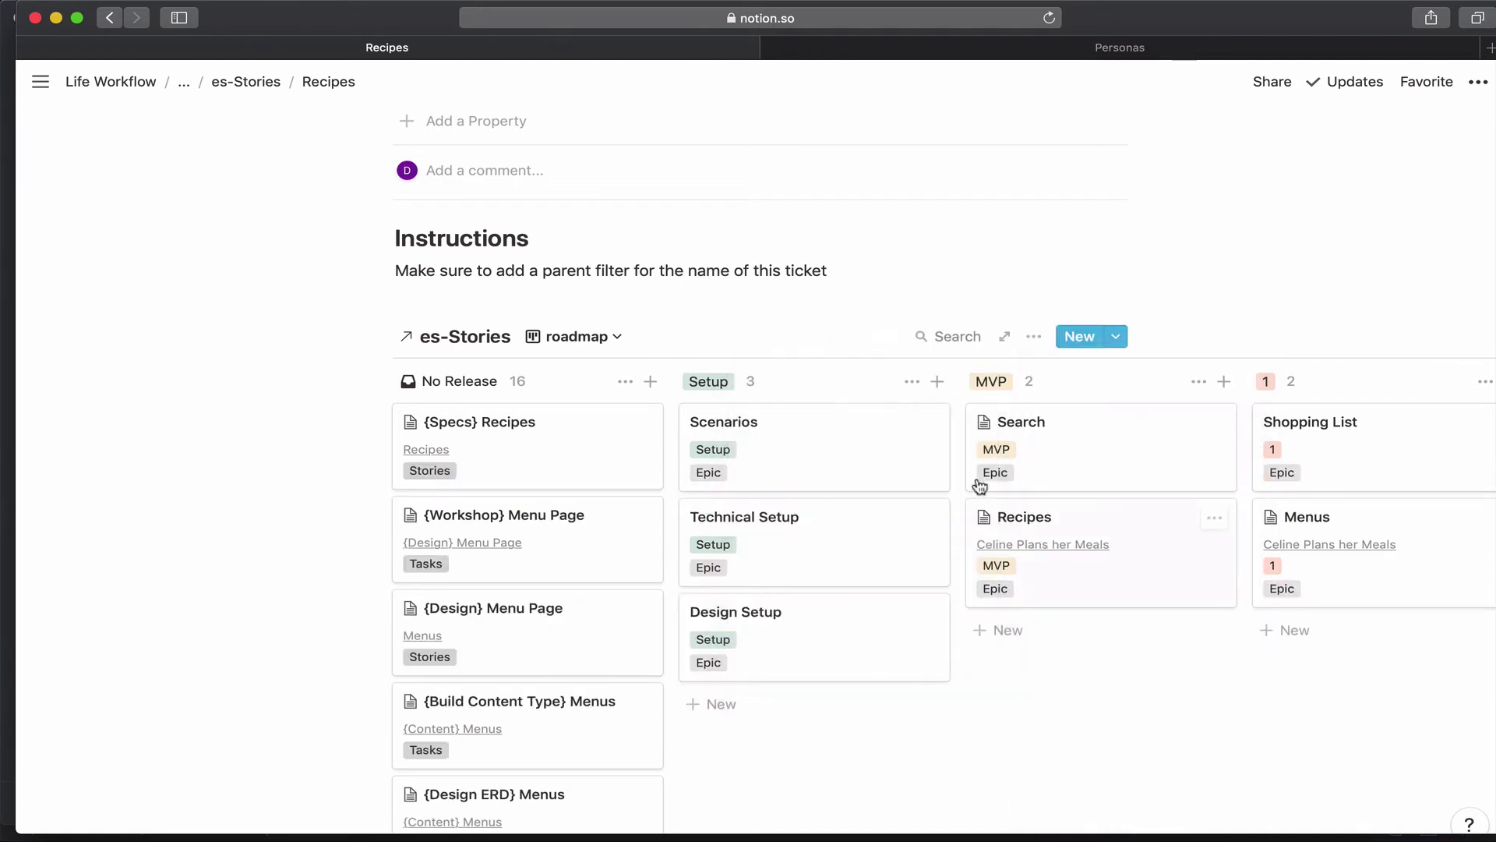
# - Filter the roadmap view on the Recipes page so that Type is Stories
pyautogui.scroll(-5, 552, 741)
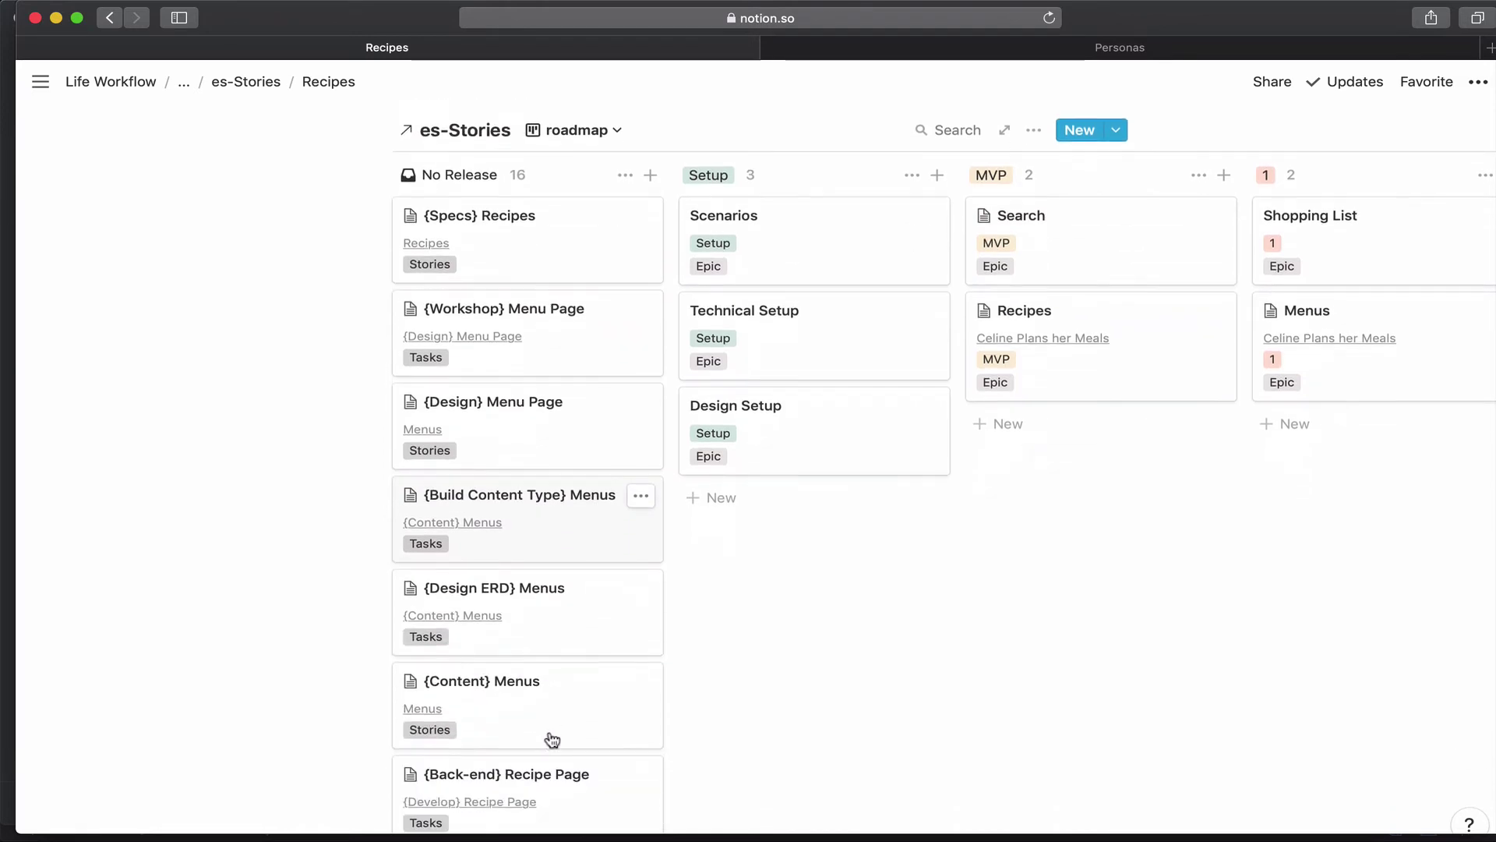
pyautogui.scroll(6, 553, 741)
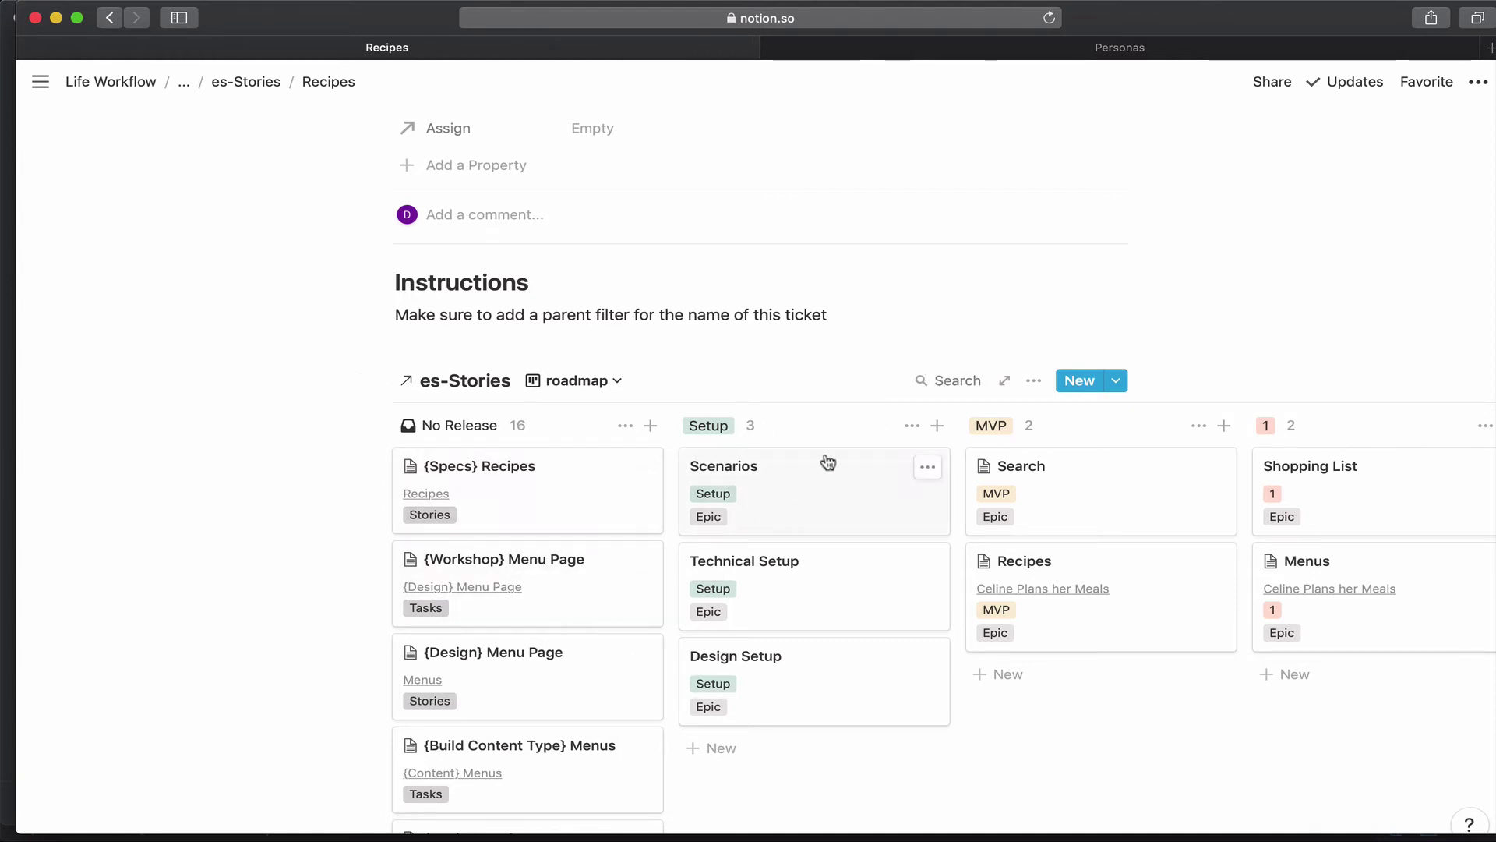
pyautogui.click(1033, 382)
pyautogui.click(1077, 521)
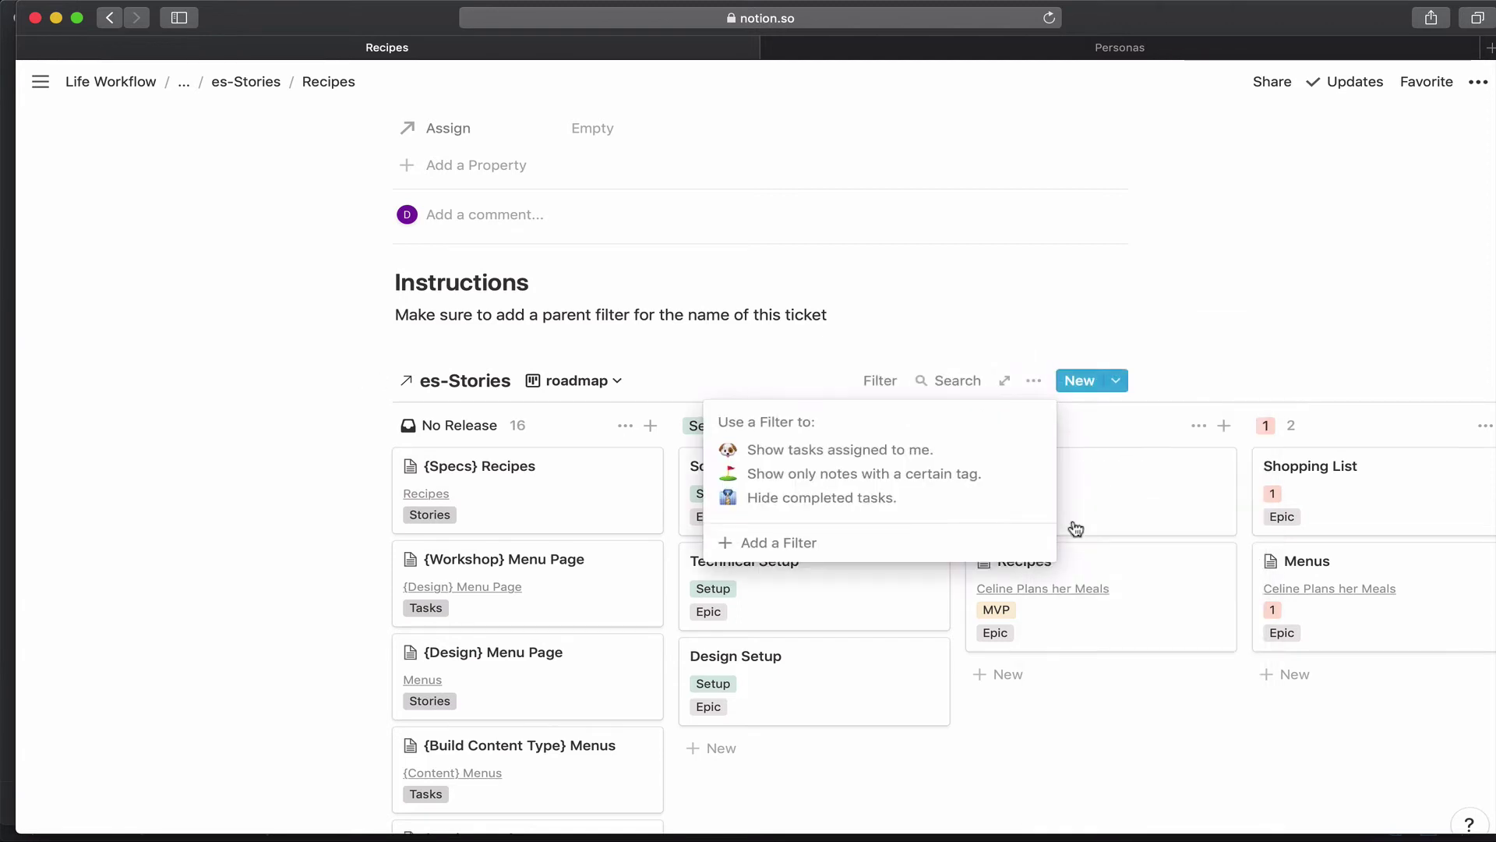
pyautogui.click(834, 531)
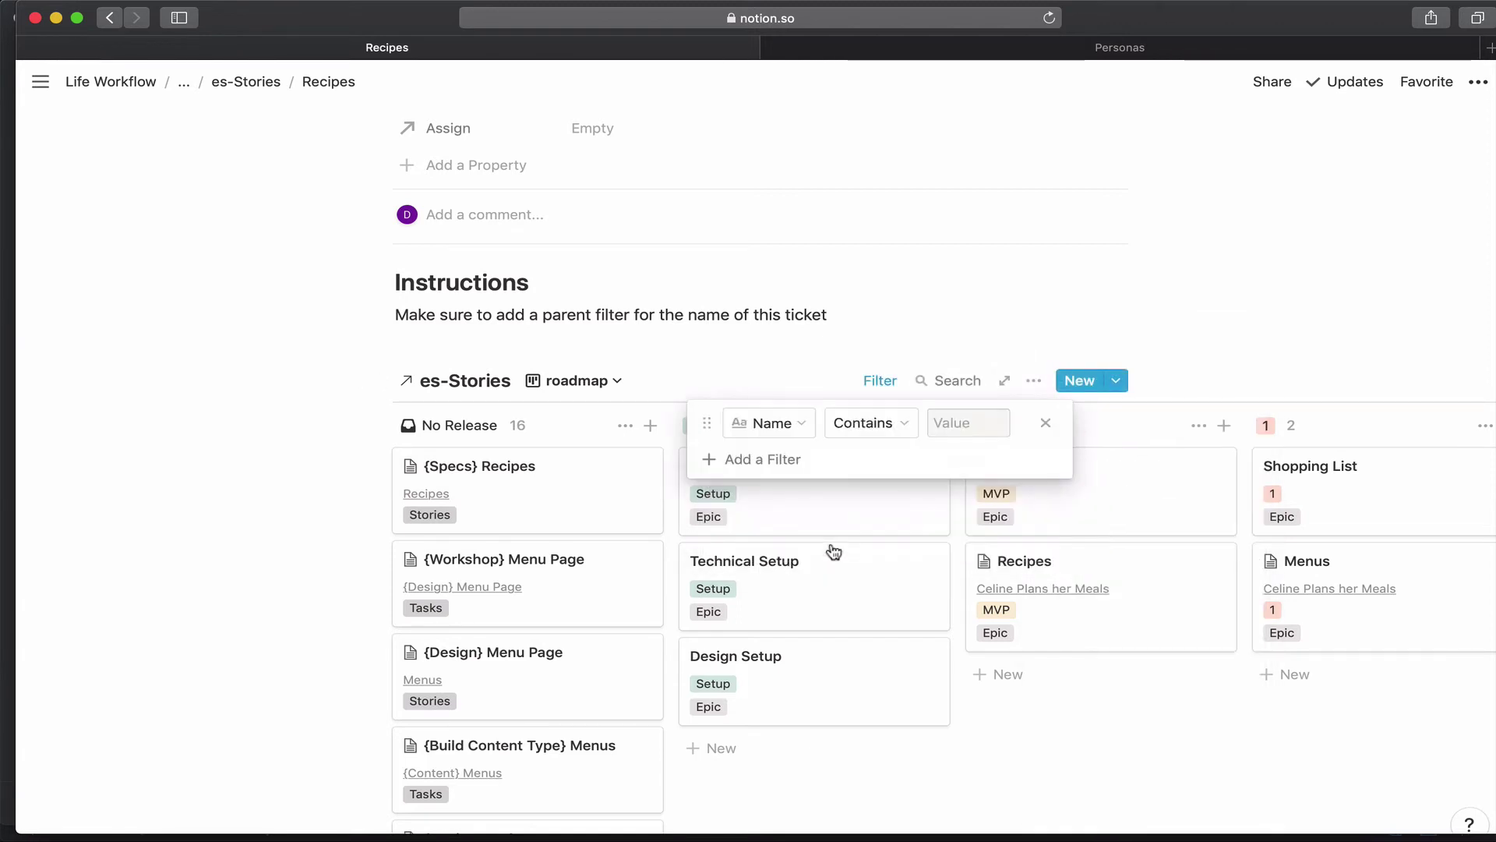
pyautogui.click(806, 424)
pyautogui.click(763, 717)
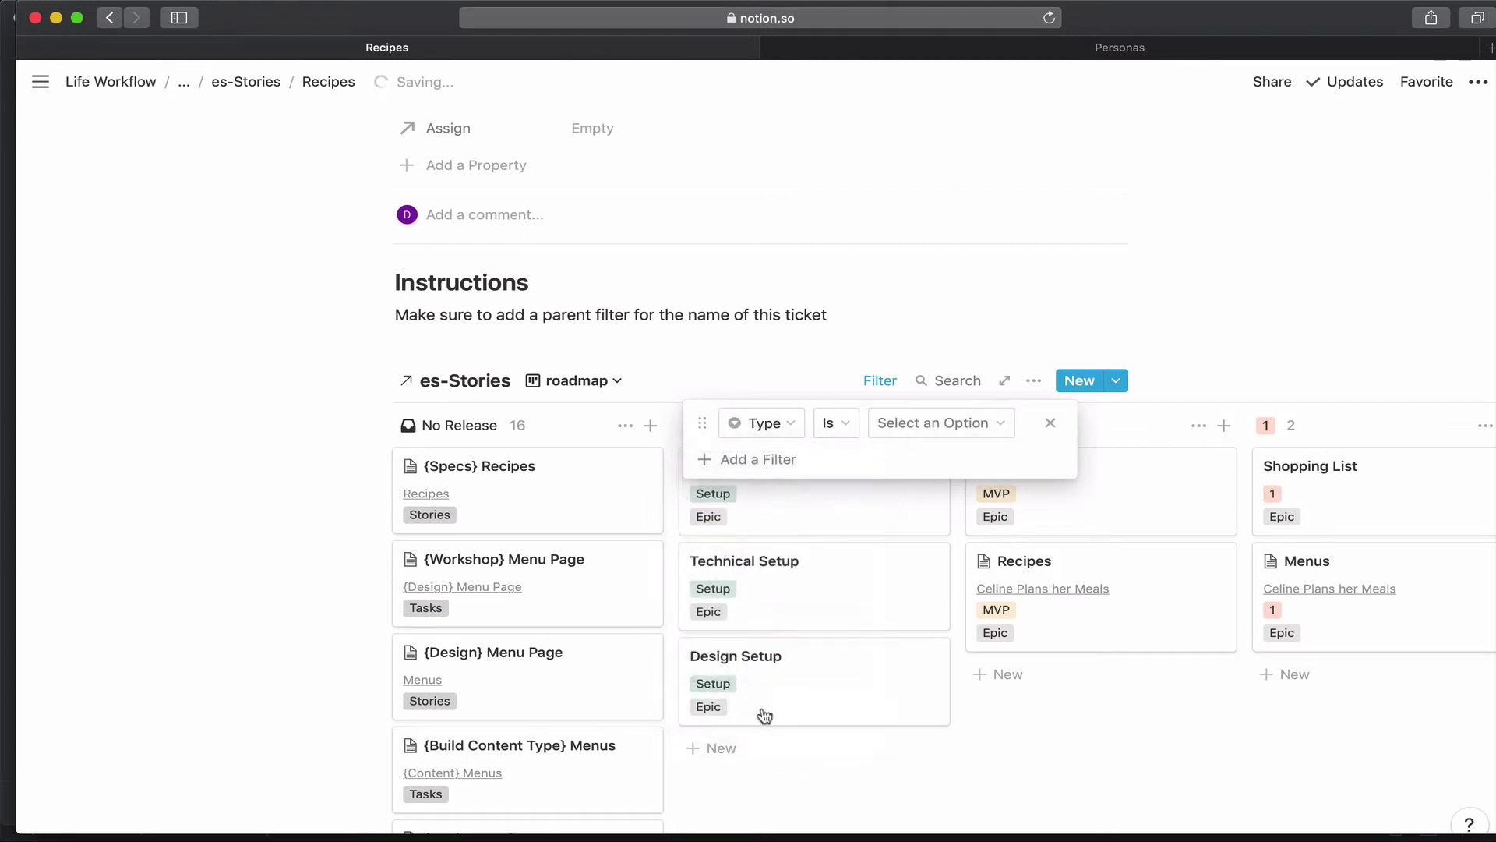
pyautogui.click(894, 423)
pyautogui.click(911, 558)
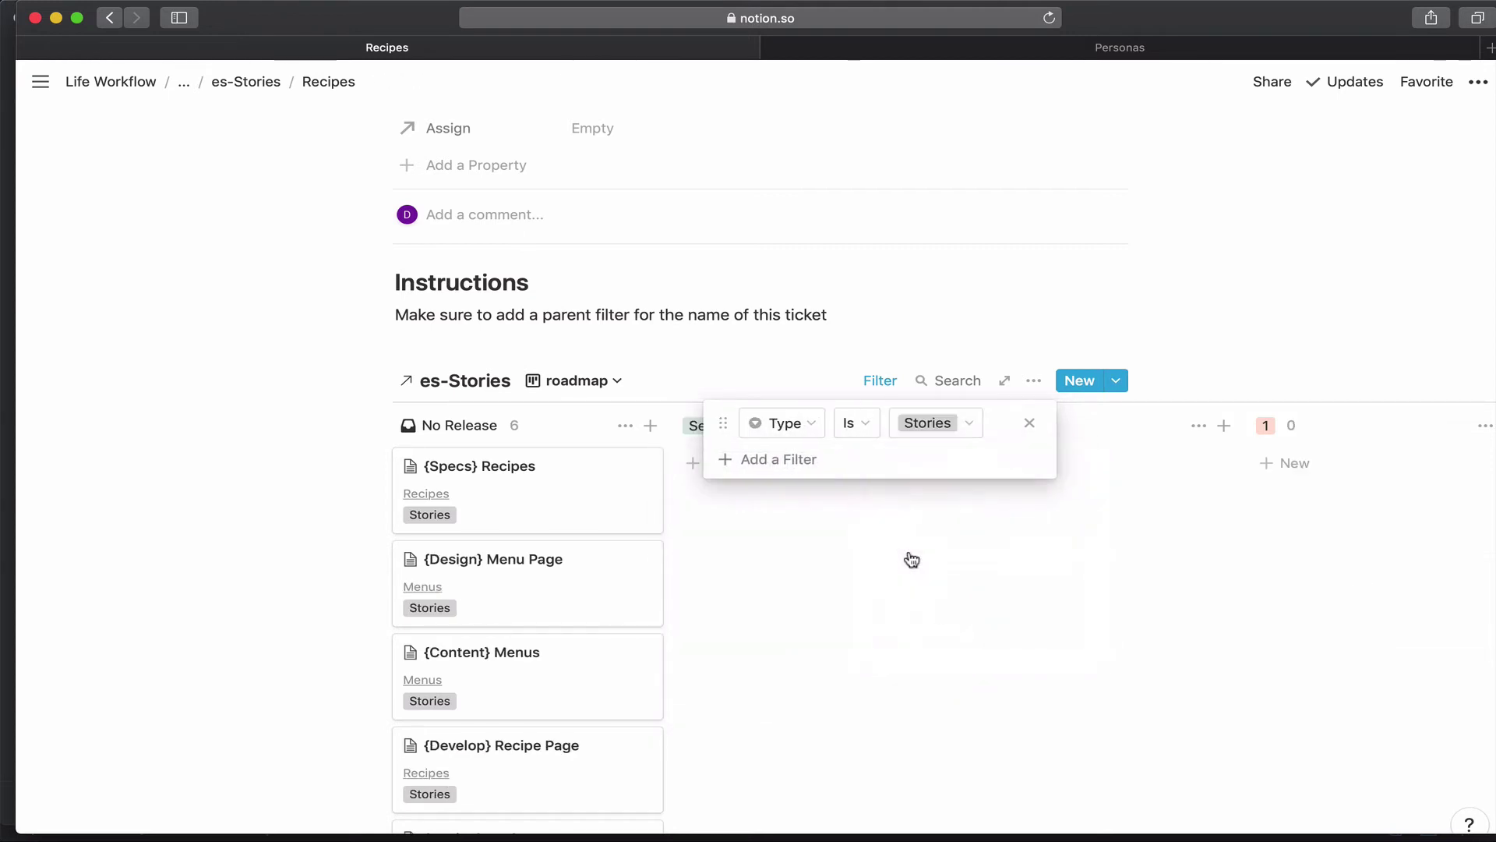
pyautogui.click(858, 310)
# - Add a second filter to the Recipes page's roadmap view requiring Parent to contain "Recipe"
pyautogui.scroll(5, 858, 312)
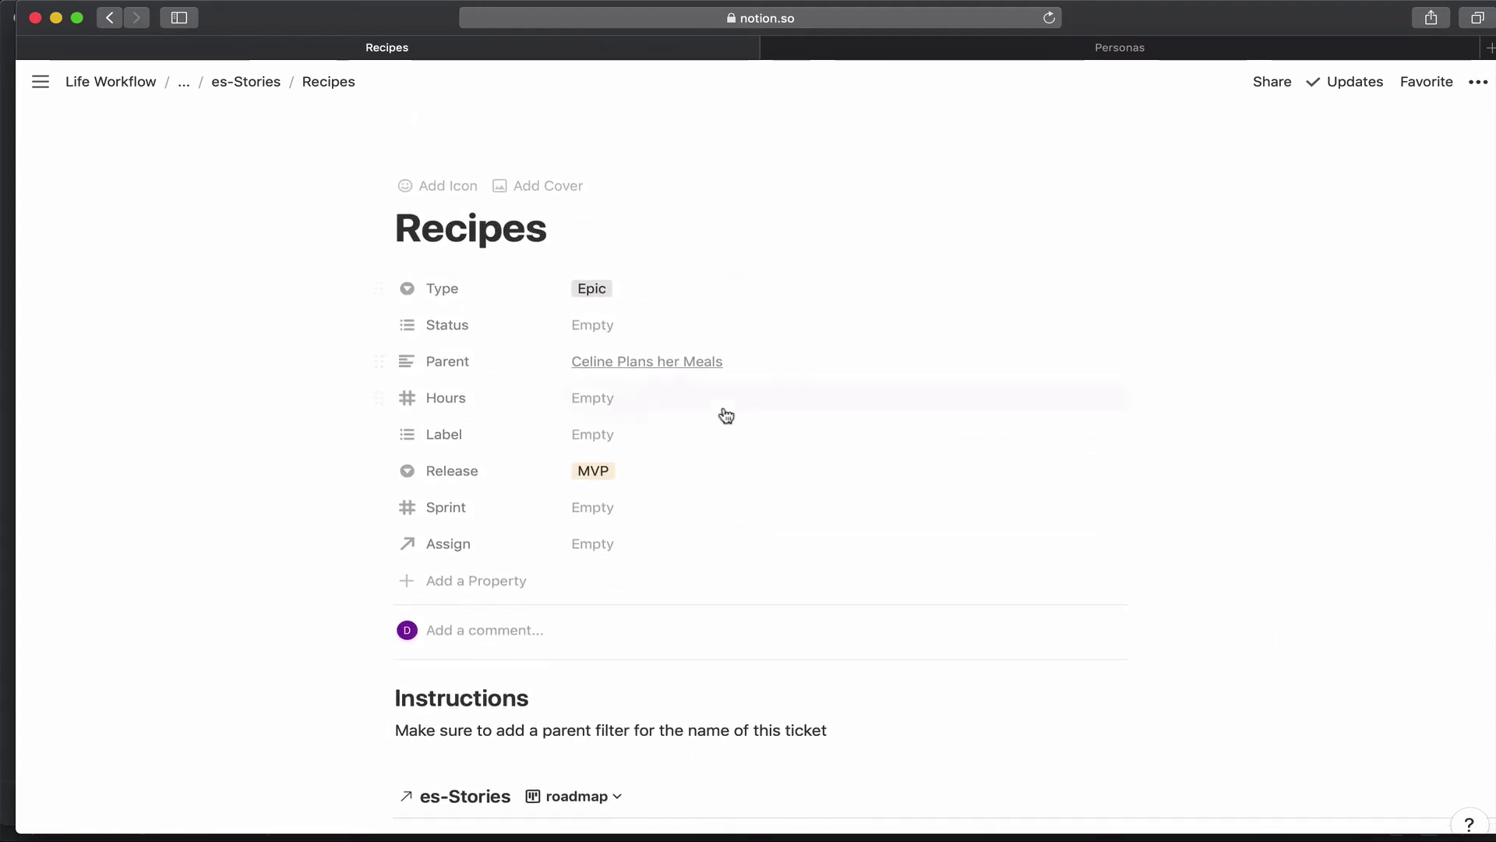
pyautogui.scroll(-8, 722, 414)
pyautogui.scroll(3, 722, 408)
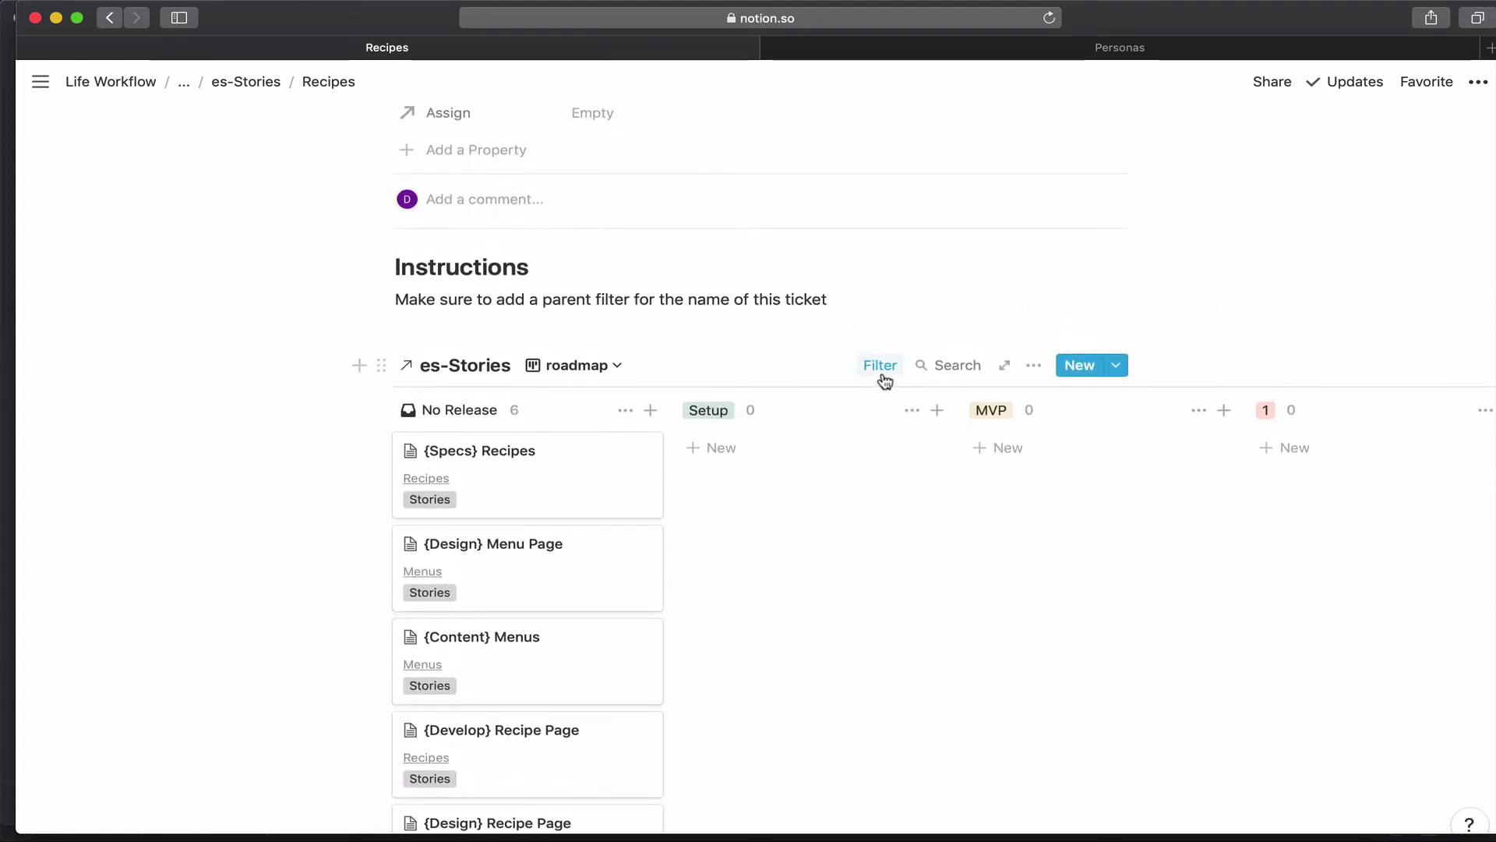
pyautogui.click(894, 378)
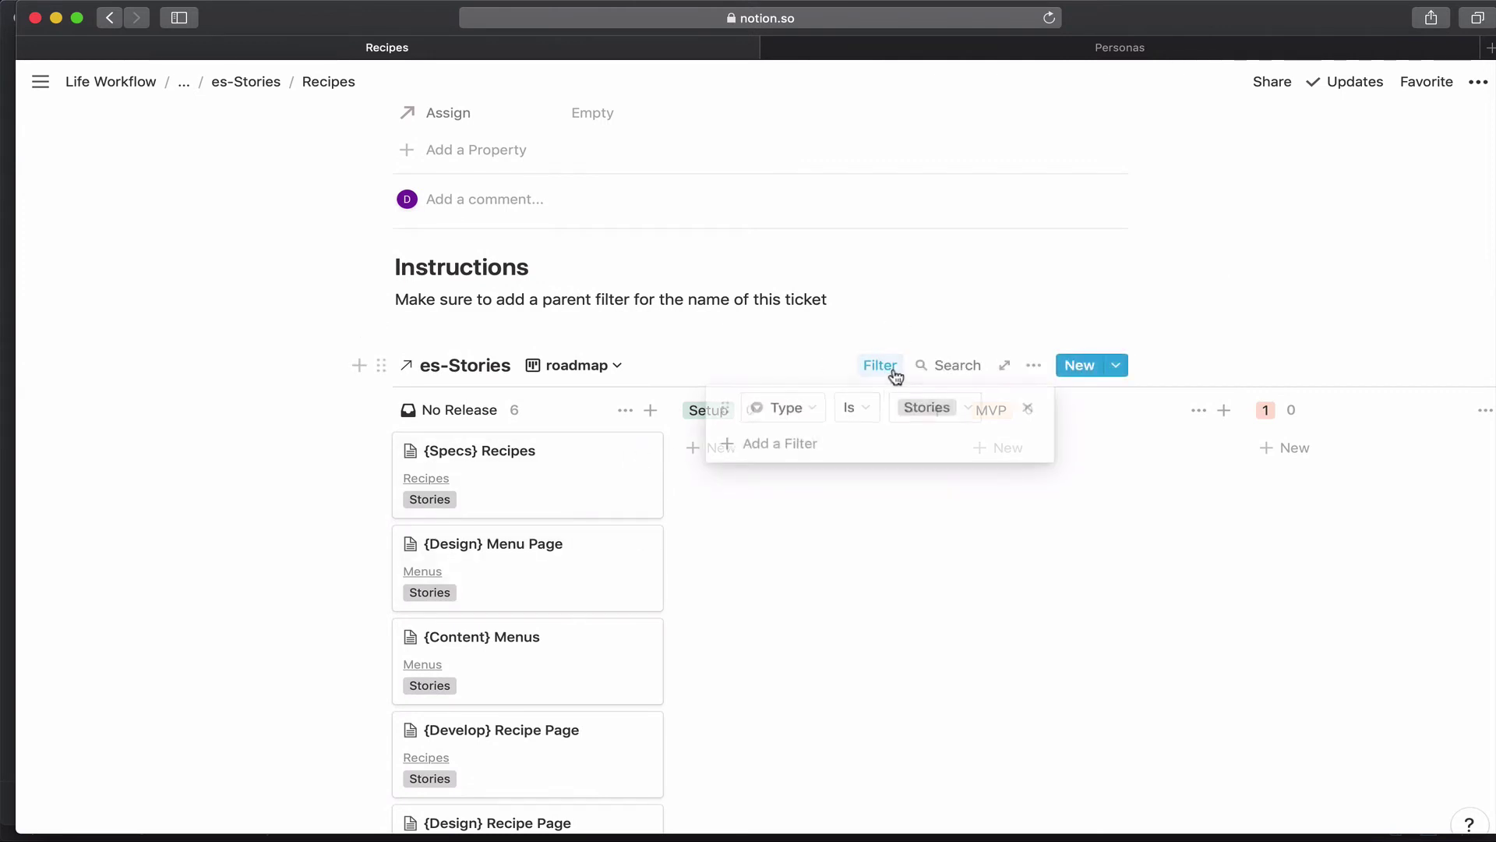
pyautogui.click(803, 453)
pyautogui.click(823, 452)
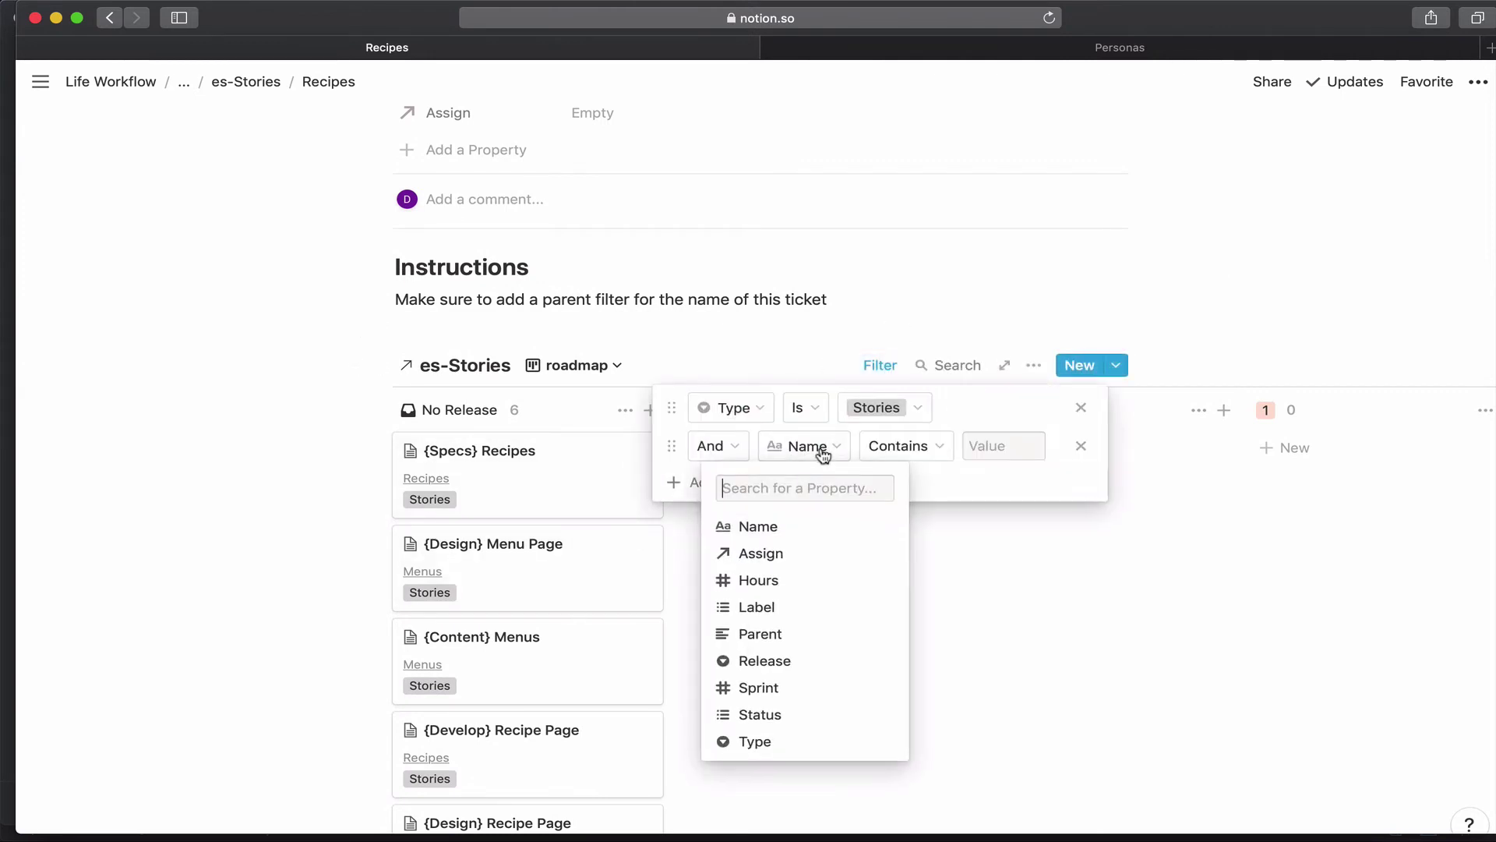
pyautogui.click(808, 646)
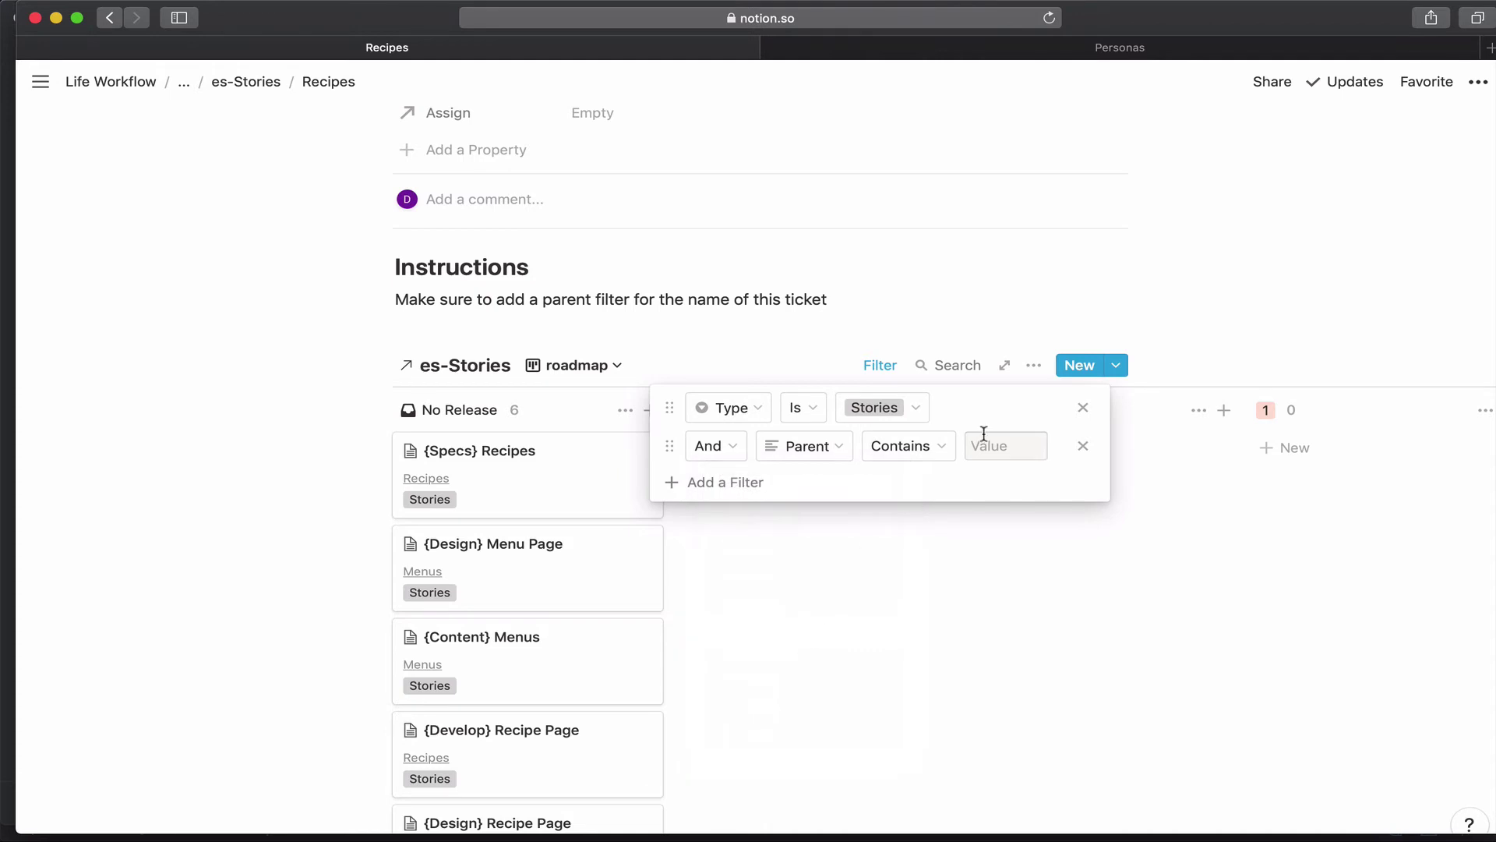
pyautogui.write('REc')
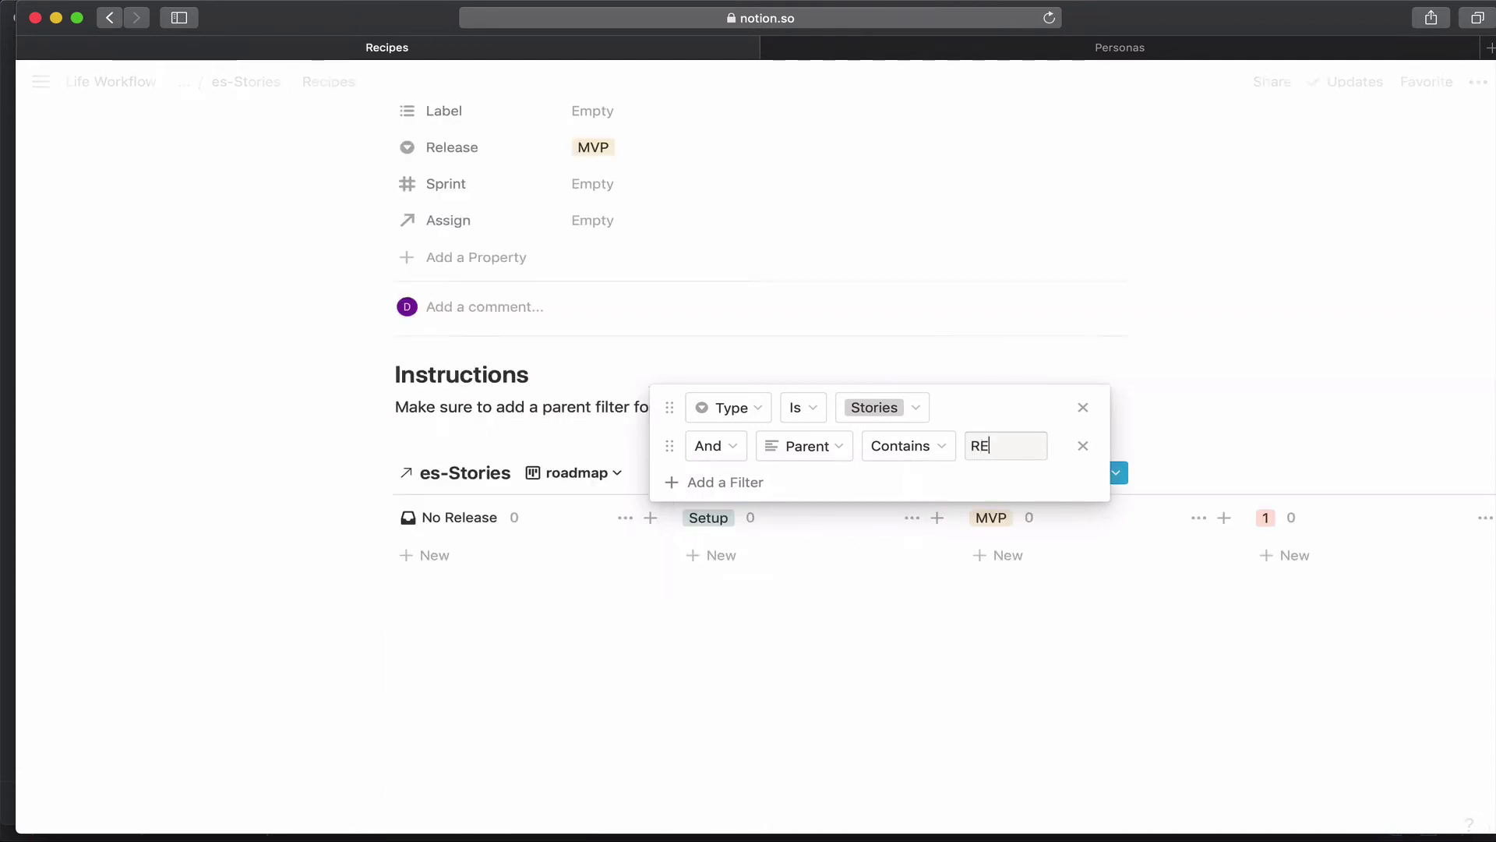
pyautogui.press('BackSpace')
pyautogui.press('BackSpace')
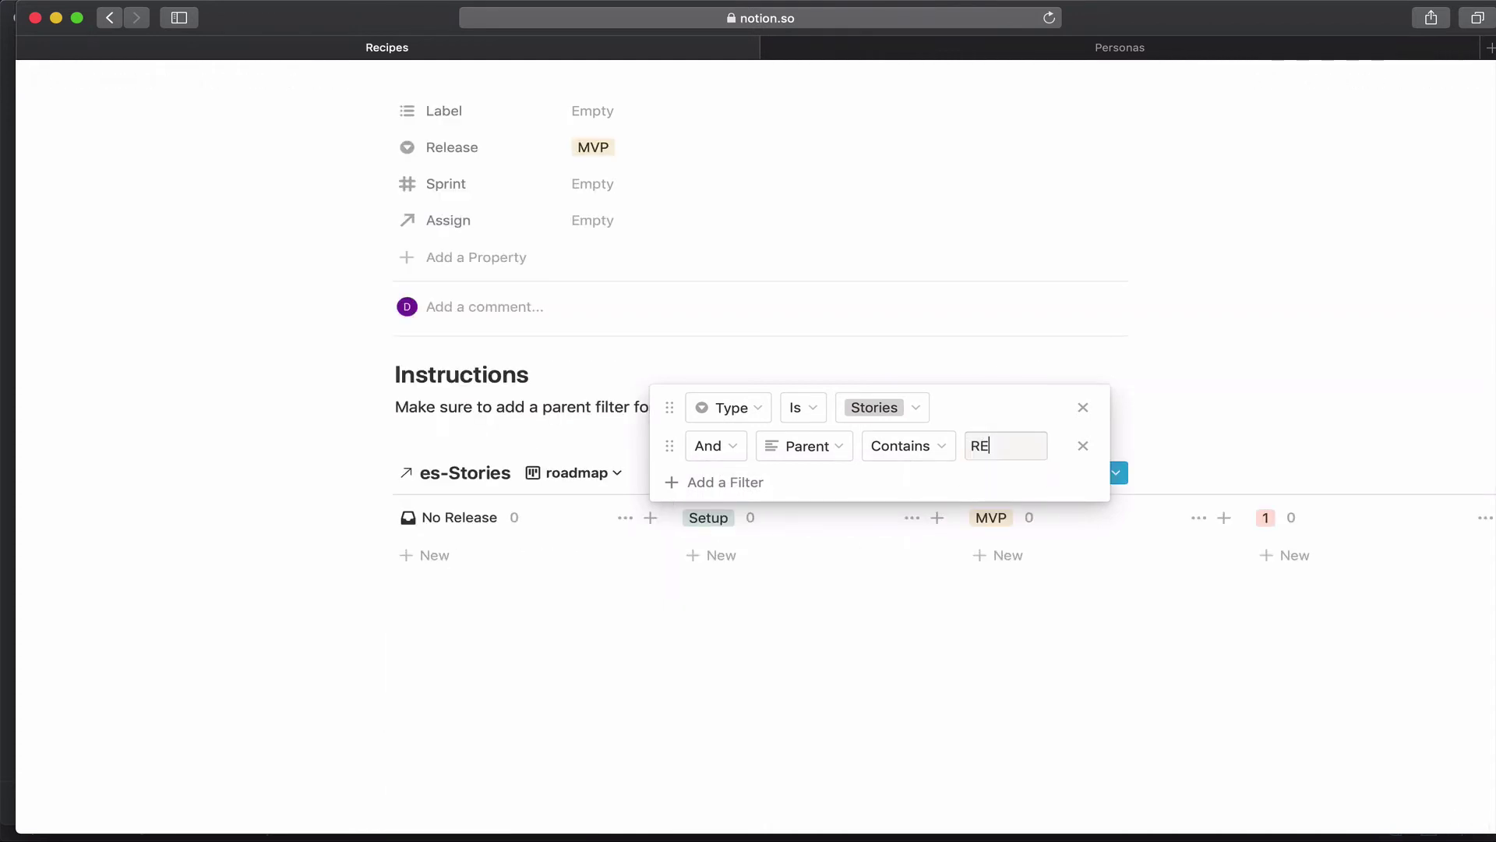
pyautogui.write('ecipe')
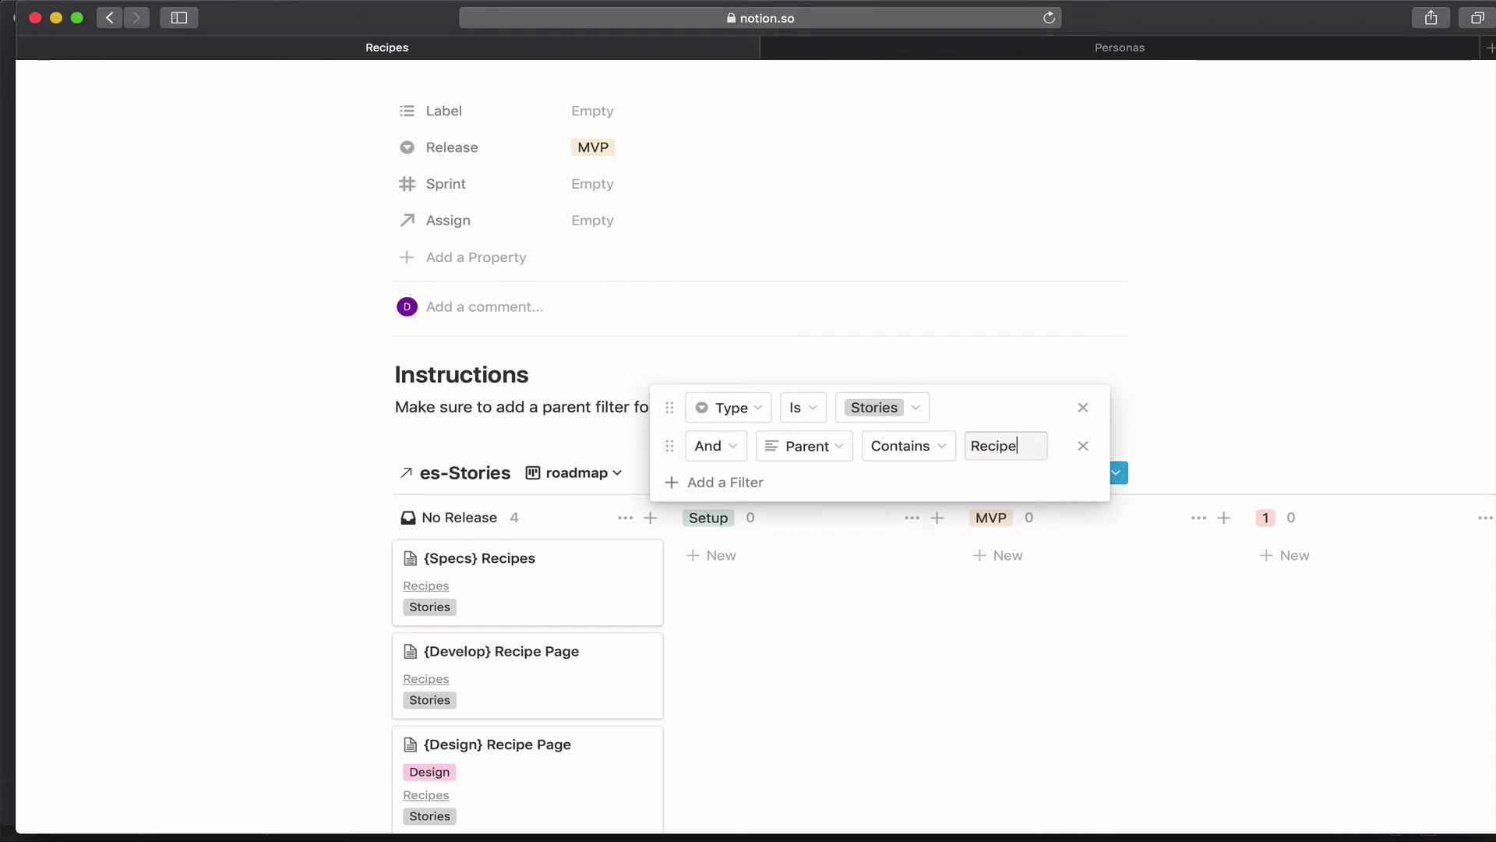
pyautogui.click(902, 610)
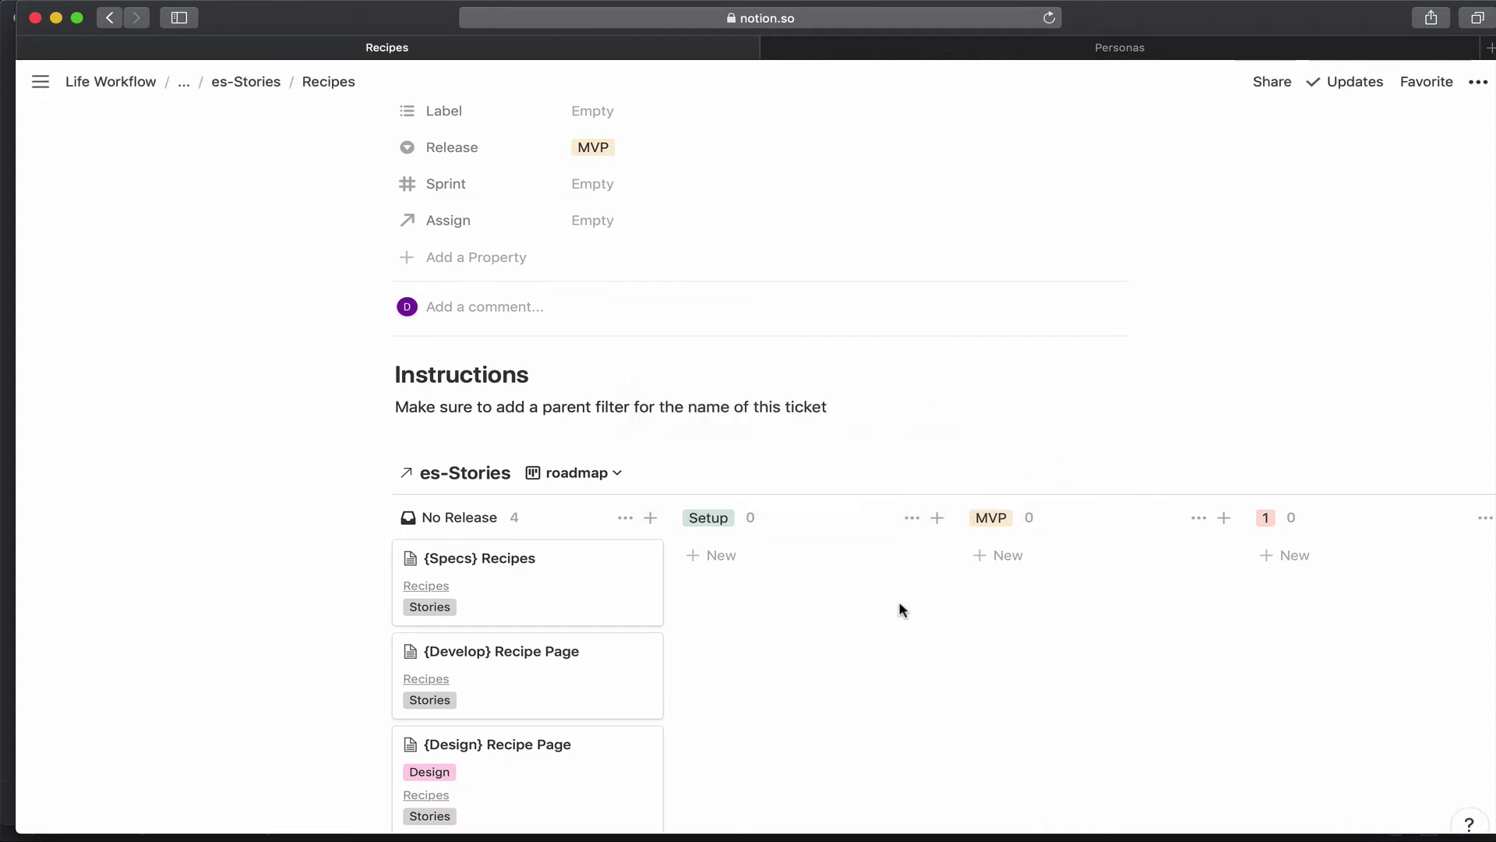
# - Move all four recipe stories from No Release to the MVP group of the Recipes page's roadmap
pyautogui.scroll(-5, 890, 635)
pyautogui.scroll(-1, 892, 640)
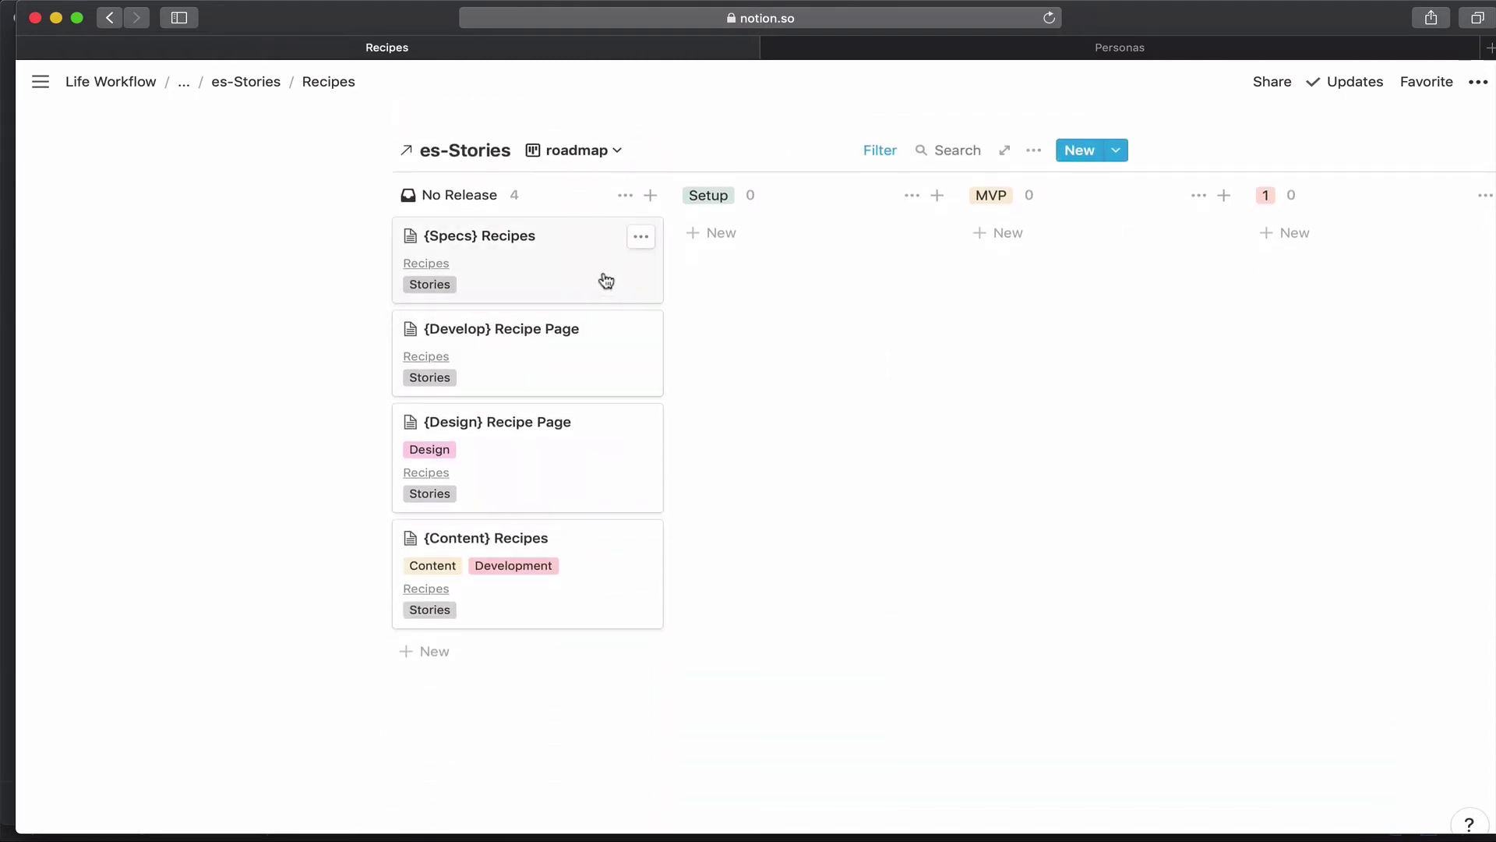
pyautogui.scroll(6, 575, 280)
pyautogui.scroll(-5, 620, 366)
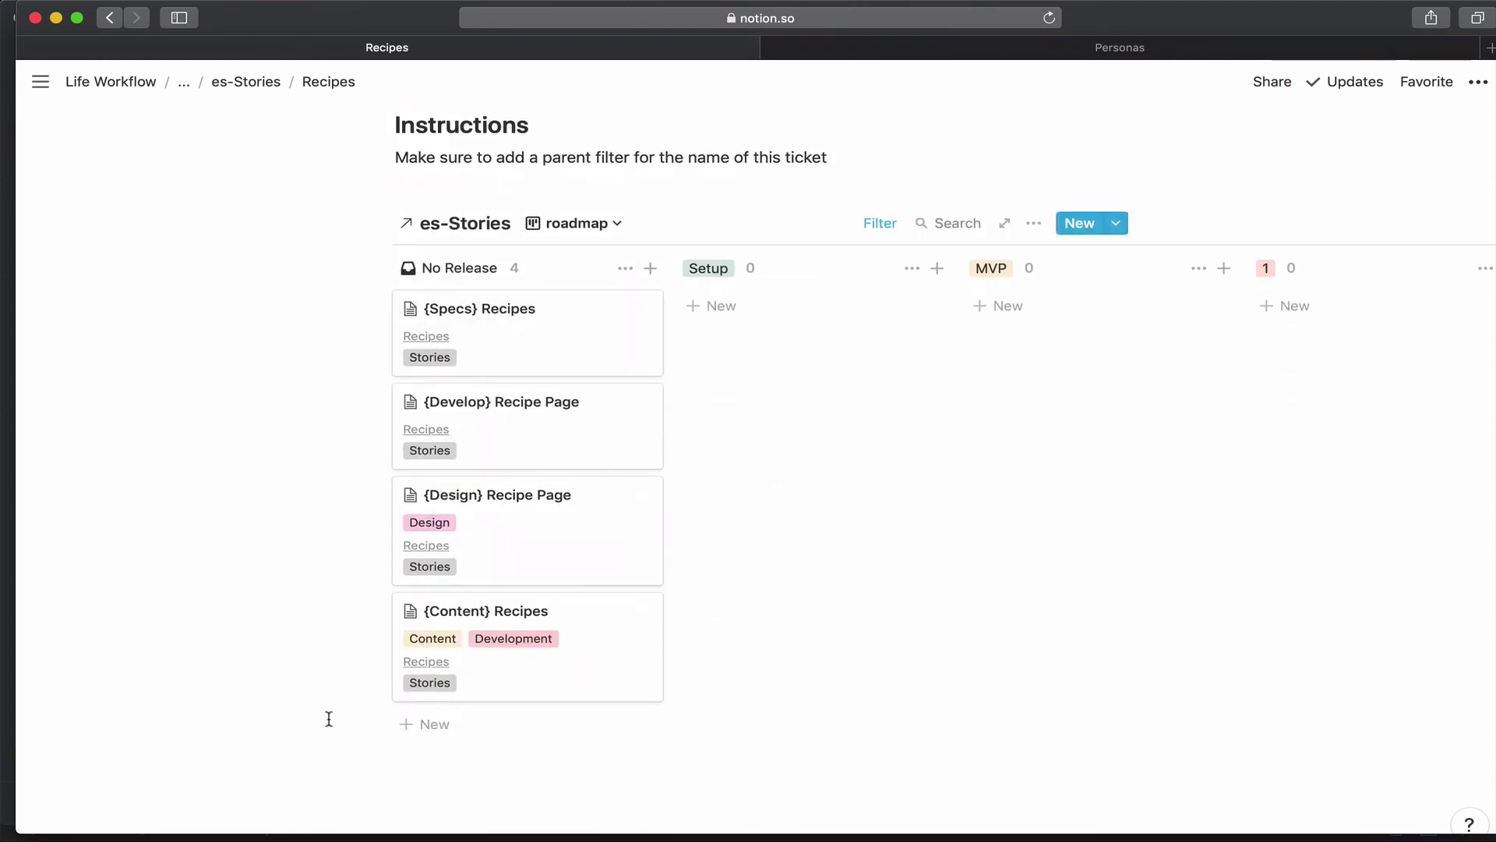
pyautogui.moveTo(328, 718); pyautogui.dragTo(1042, 280)
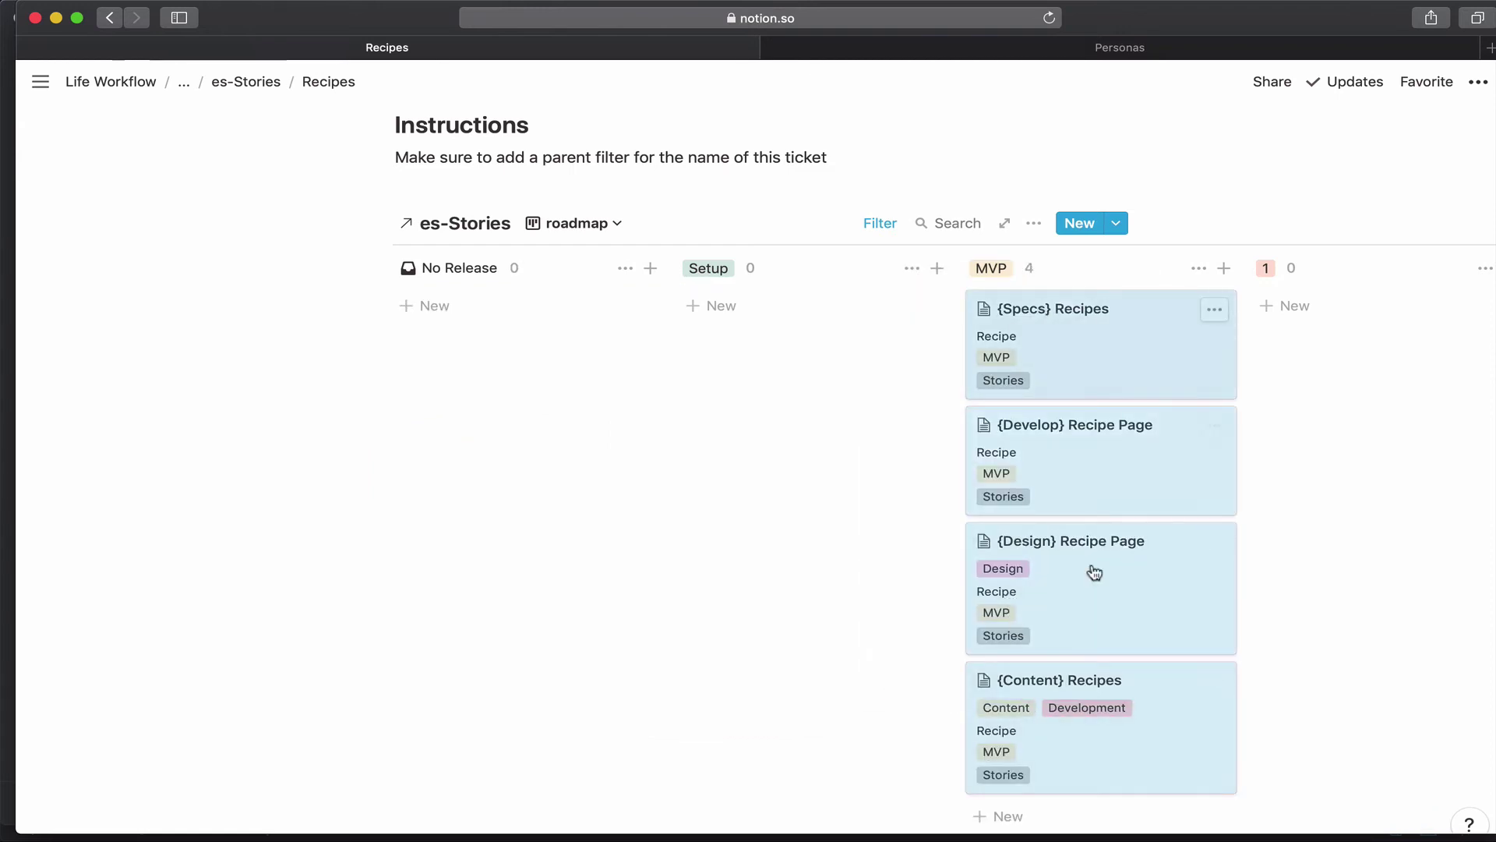
# - Return to the es-Stories database and open the Search epic to review its linked es-Stories board
pyautogui.scroll(3, 1244, 510)
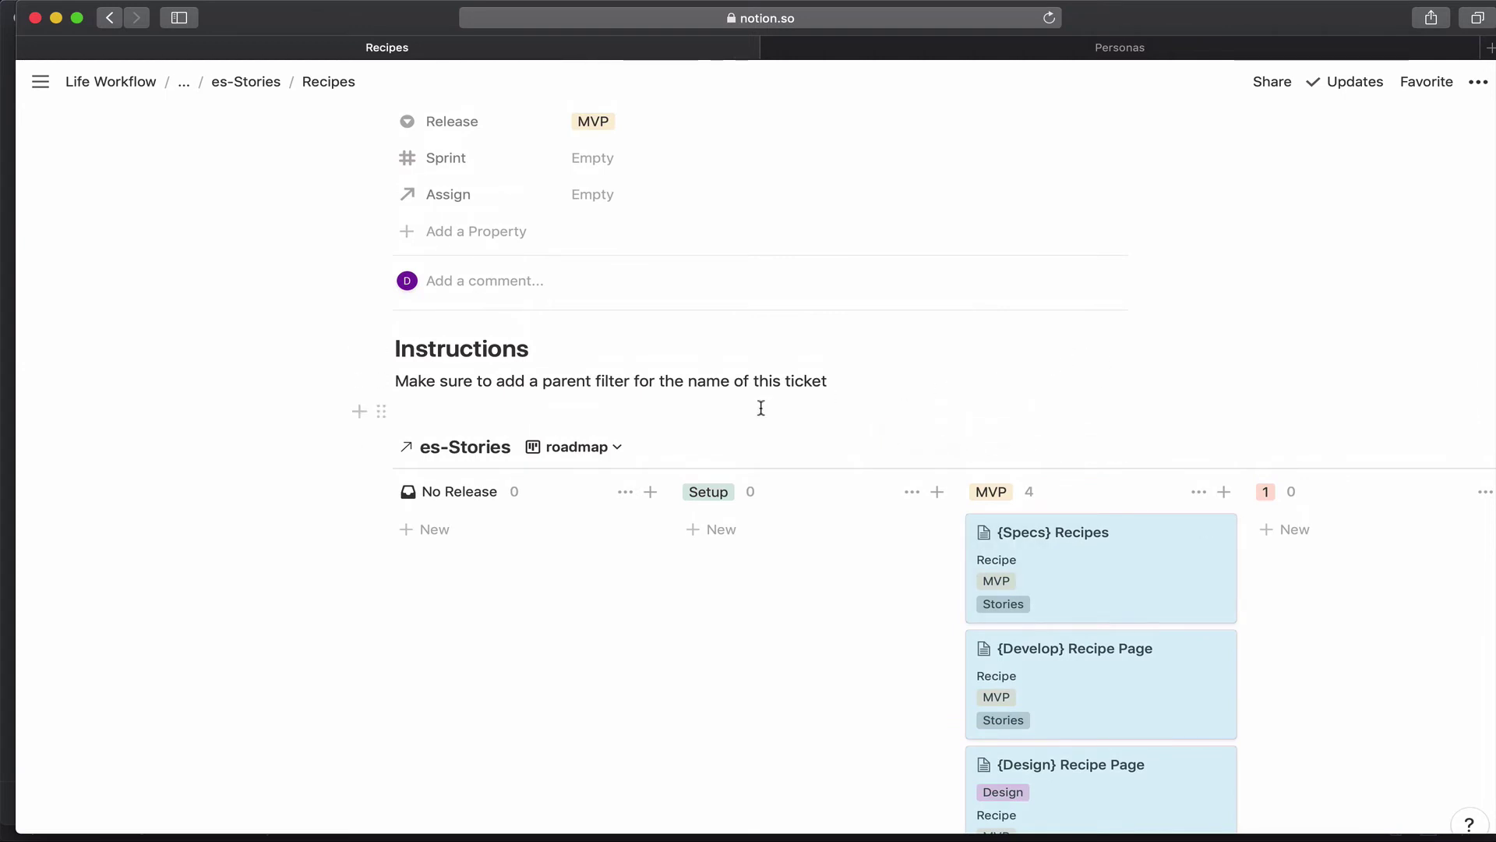
pyautogui.scroll(2, 708, 405)
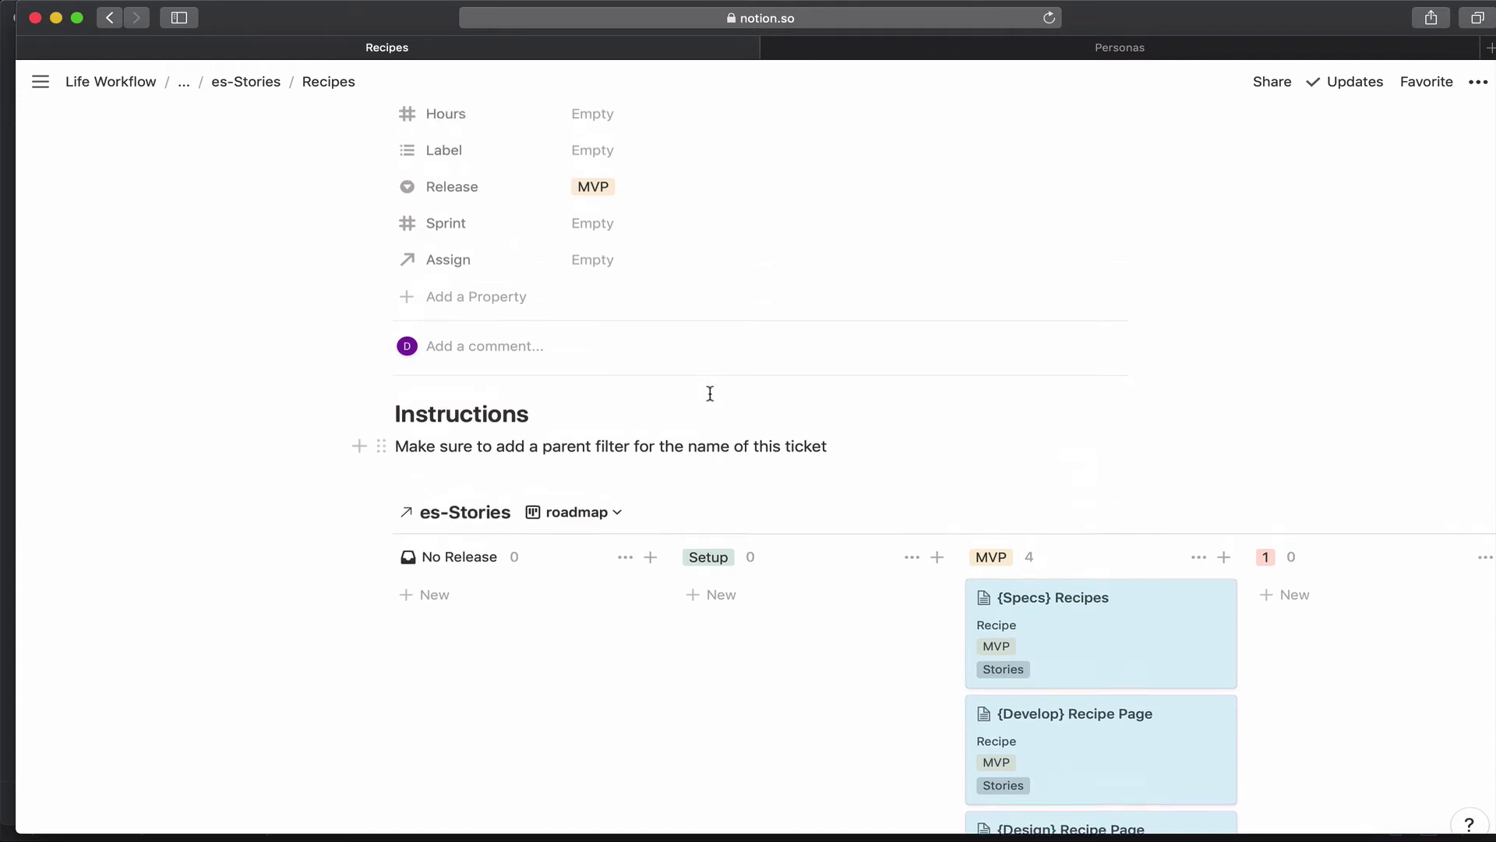
pyautogui.scroll(1, 710, 393)
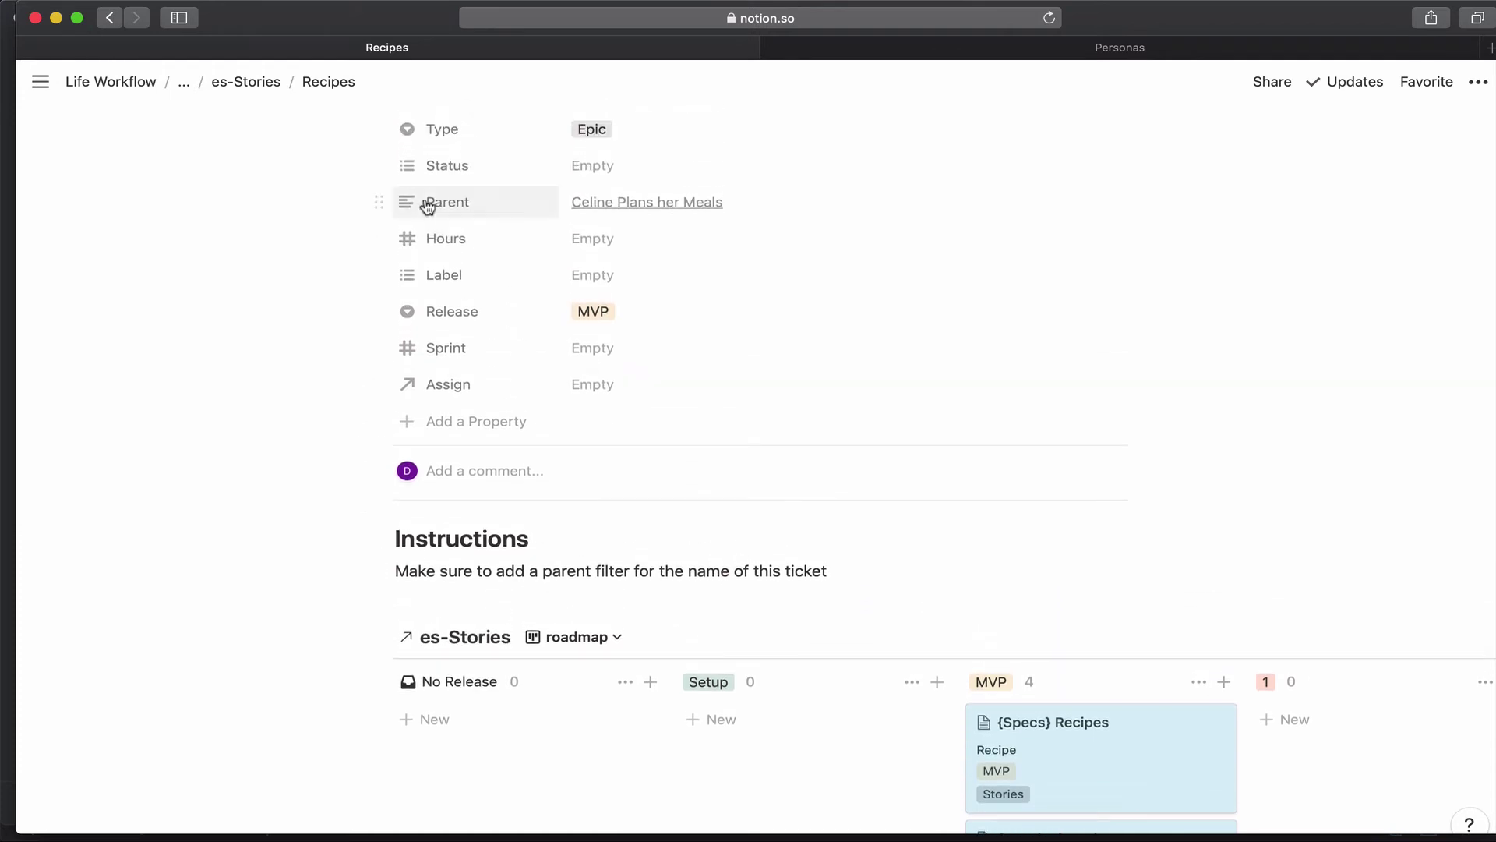
pyautogui.click(243, 88)
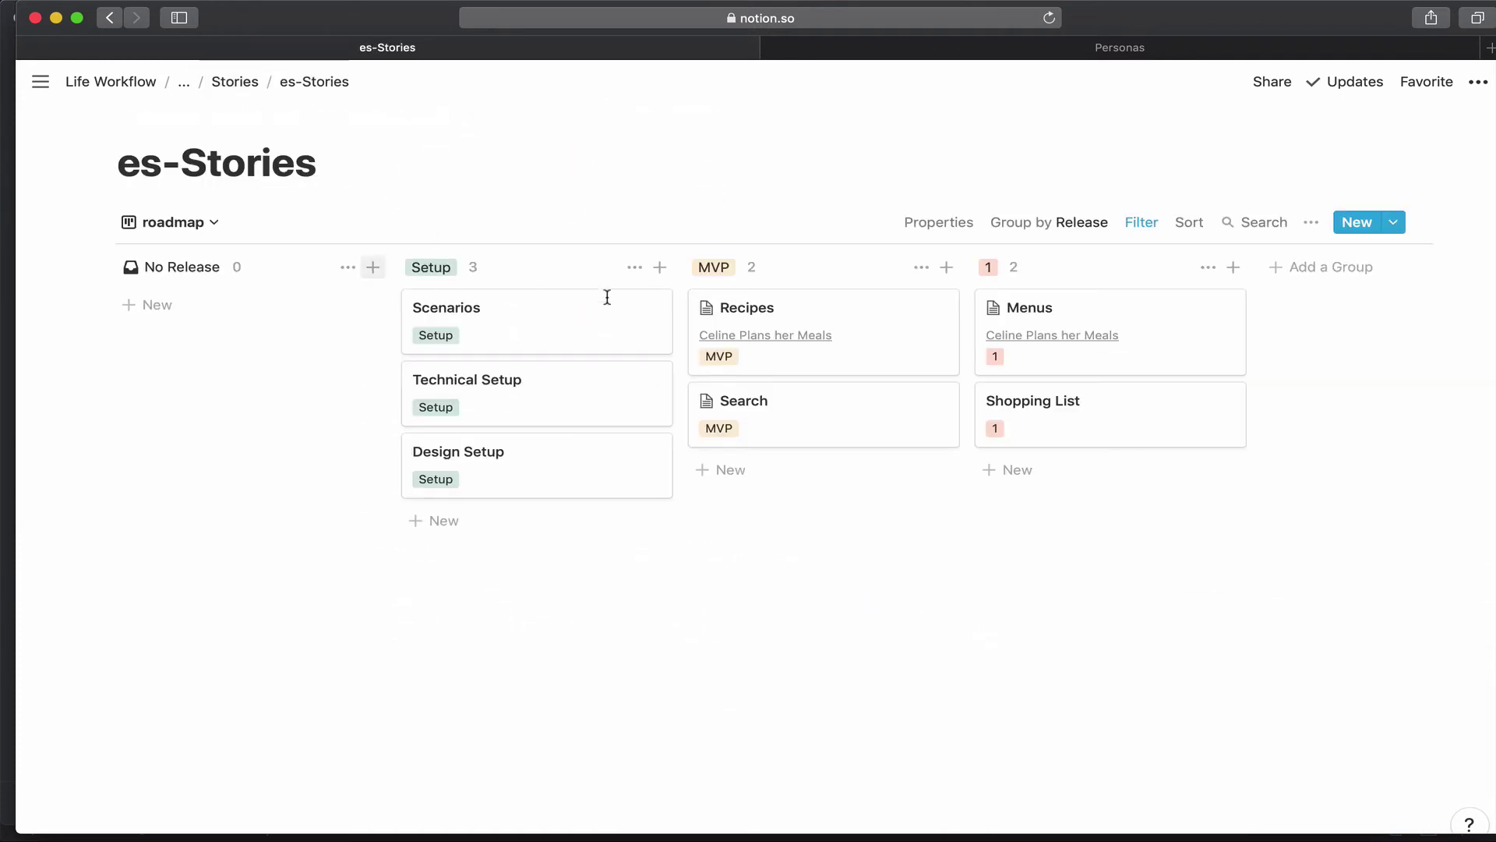
pyautogui.click(827, 423)
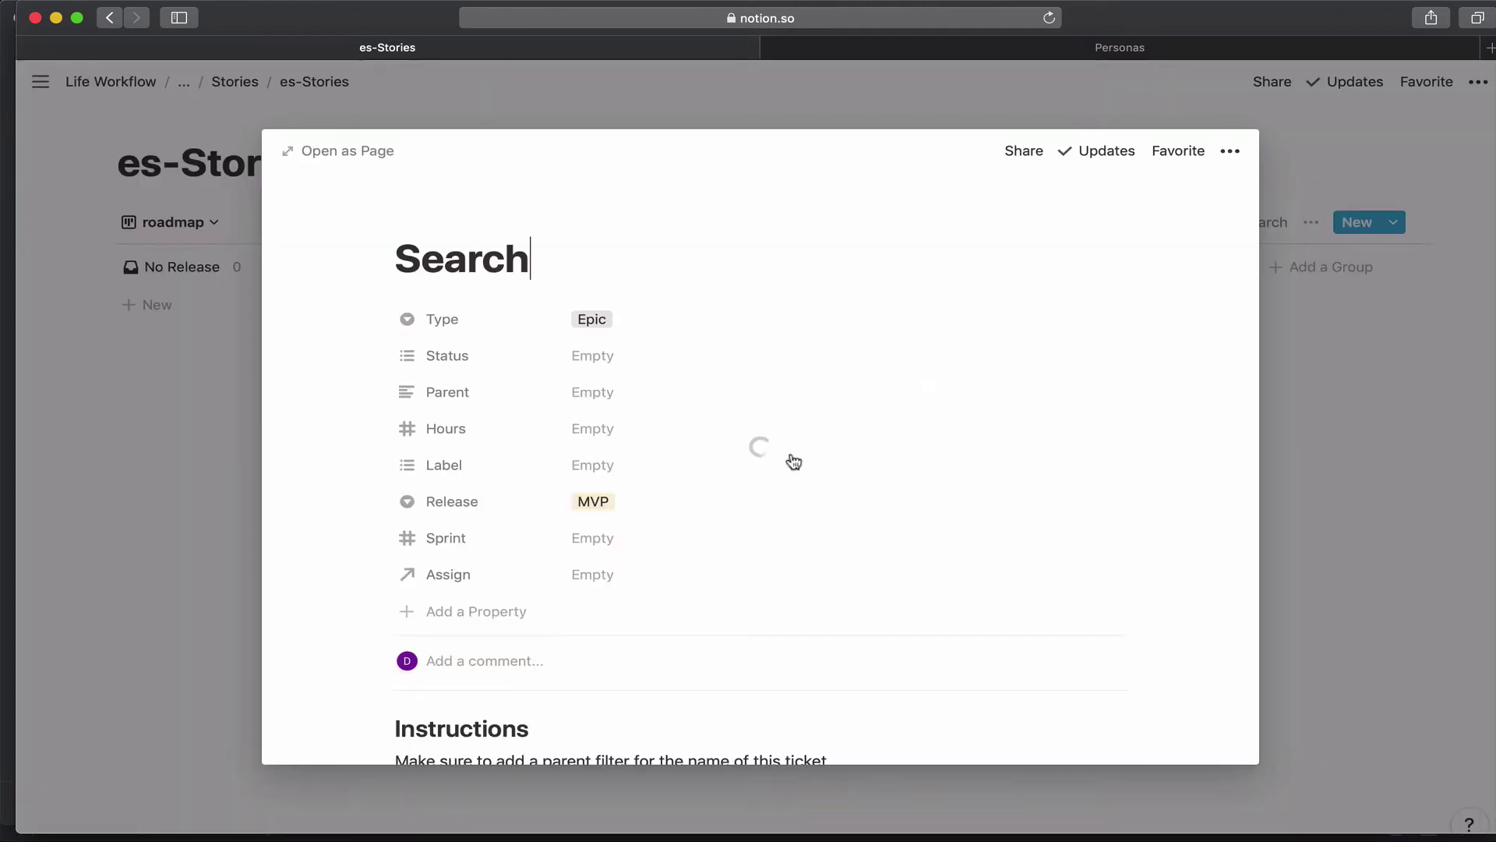
pyautogui.scroll(-5, 643, 550)
pyautogui.scroll(1, 616, 515)
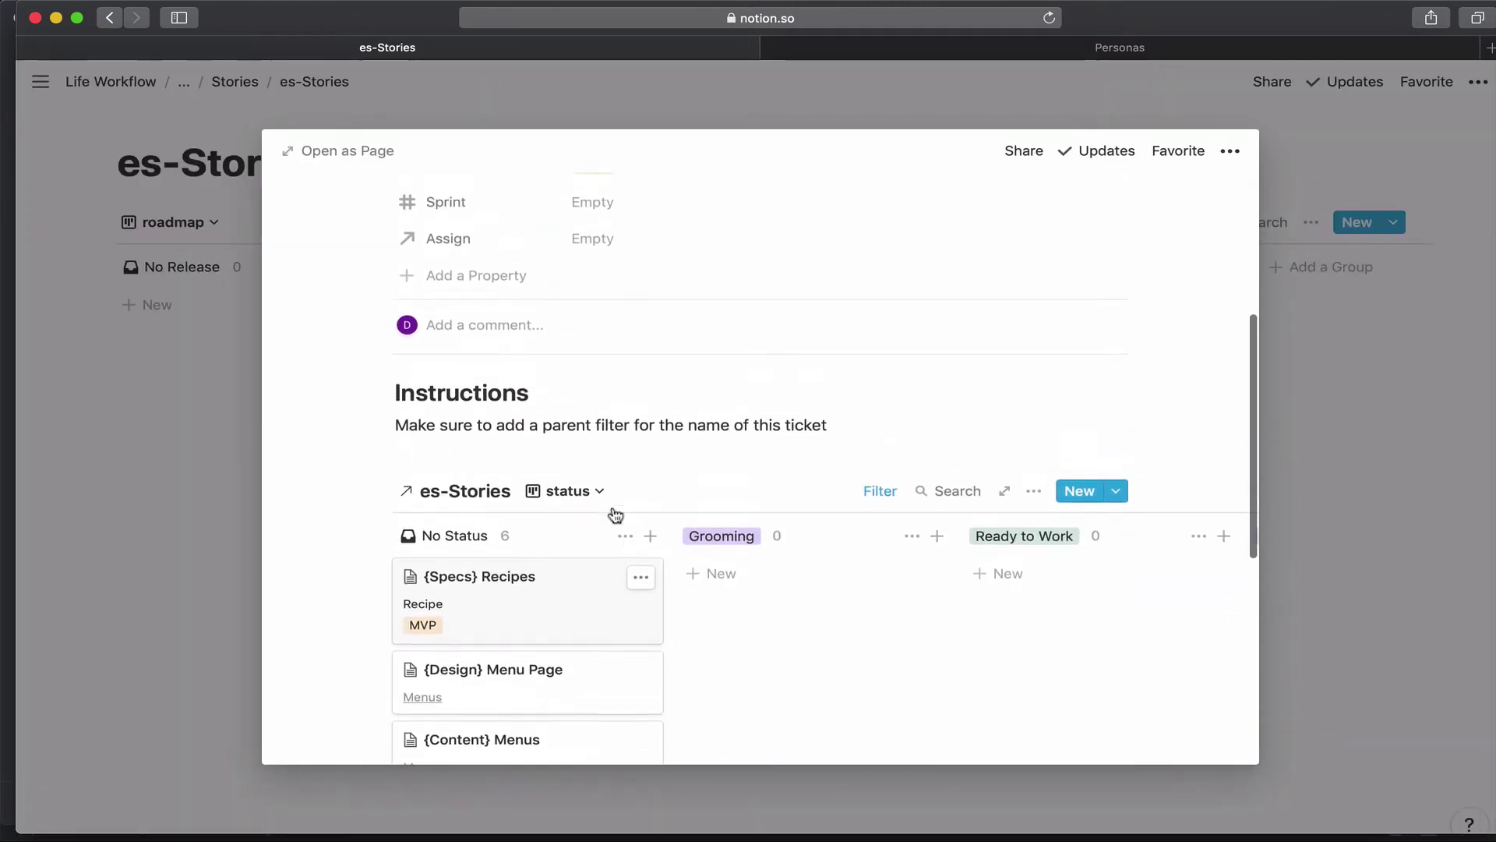
pyautogui.scroll(-3, 616, 516)
pyautogui.scroll(4, 616, 516)
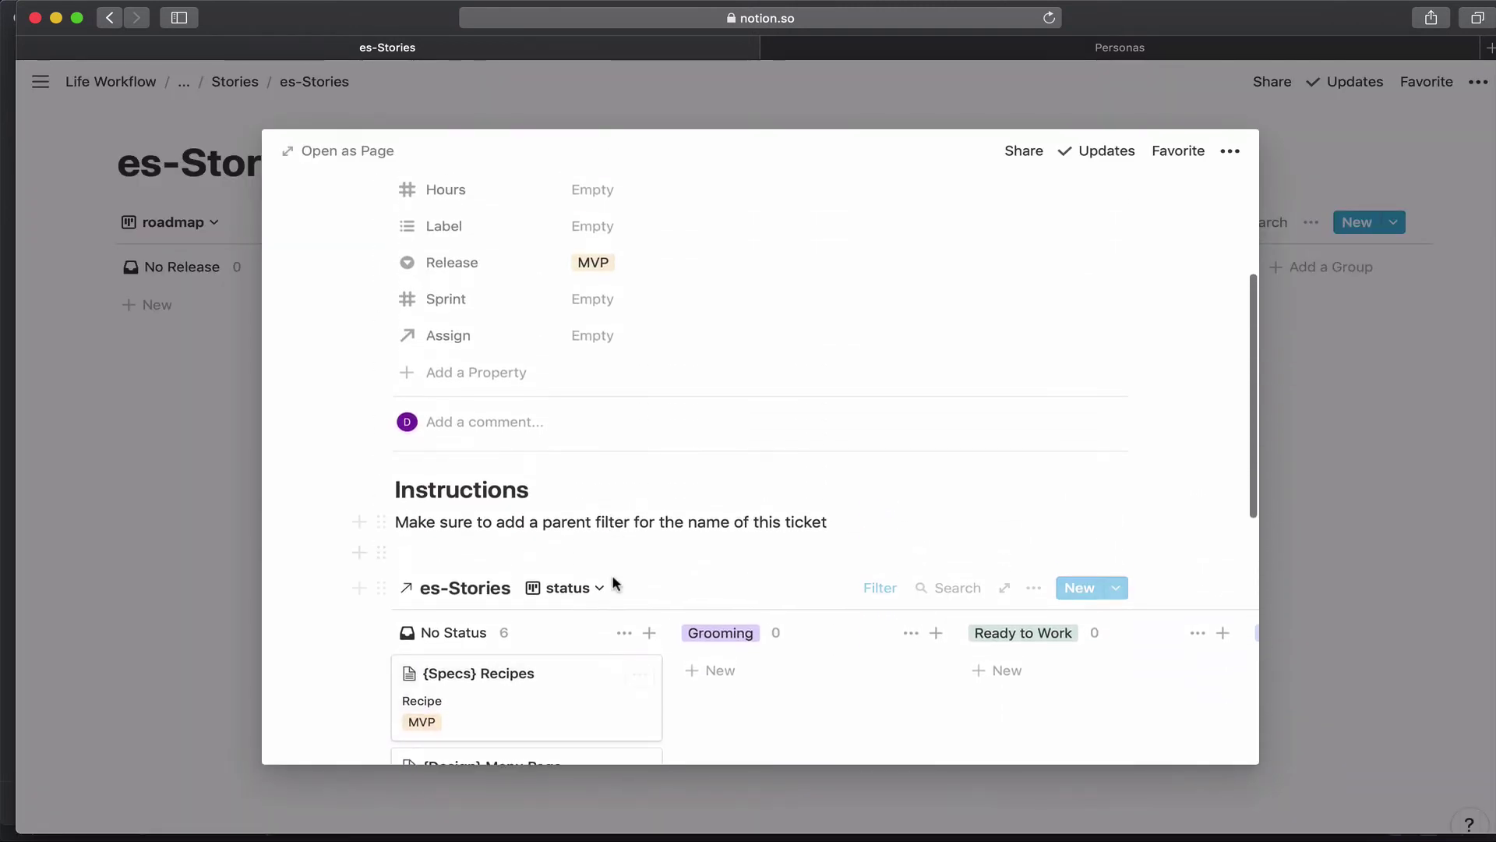
# - Add a filter requiring Parent to contain "Search" to the status view in the Search epic, and close the epic
pyautogui.click(891, 593)
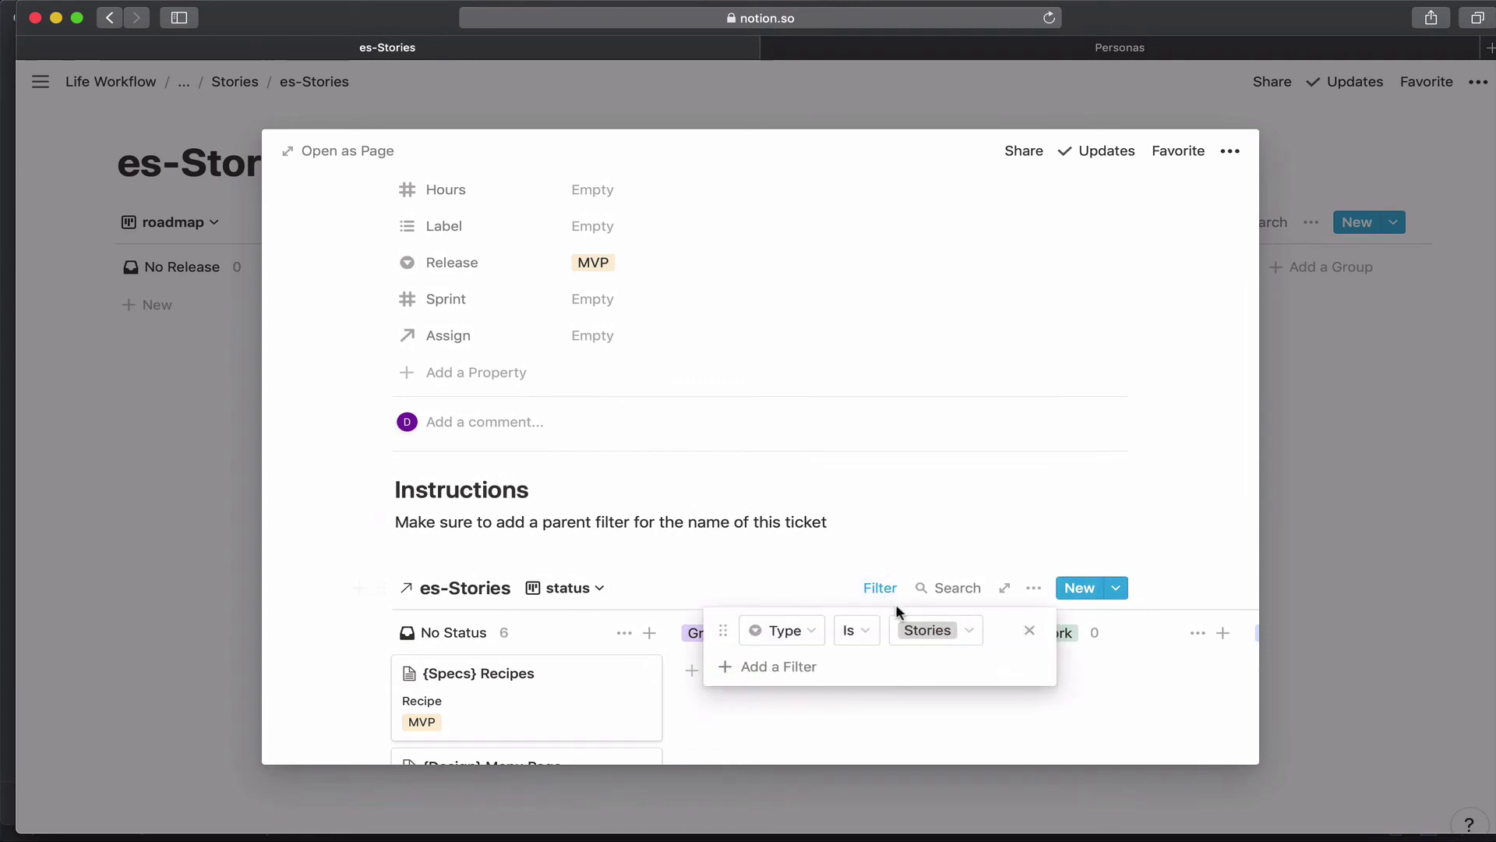
pyautogui.click(815, 665)
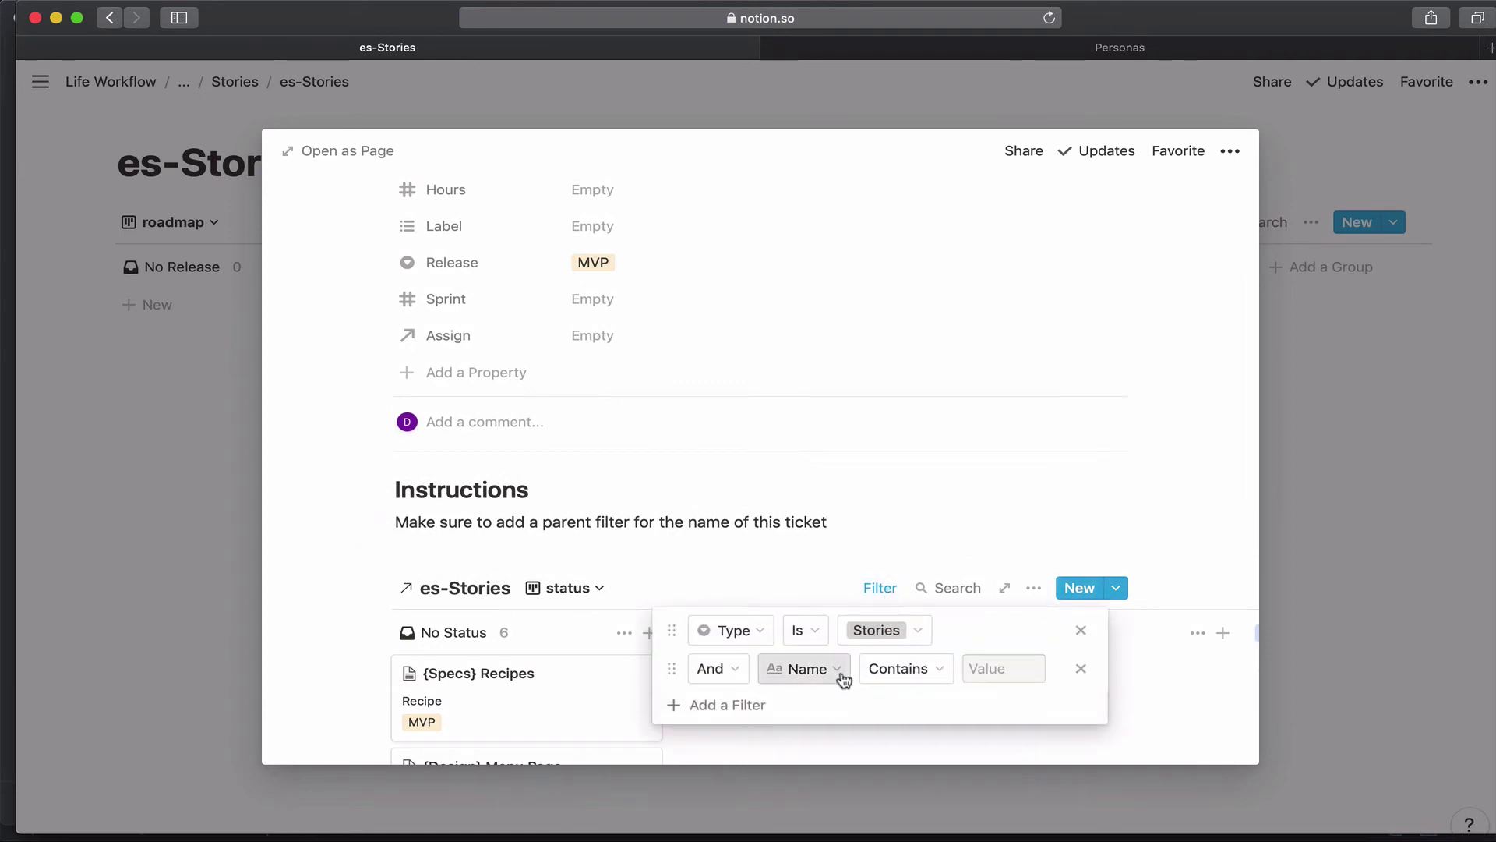
pyautogui.click(841, 675)
pyautogui.click(792, 532)
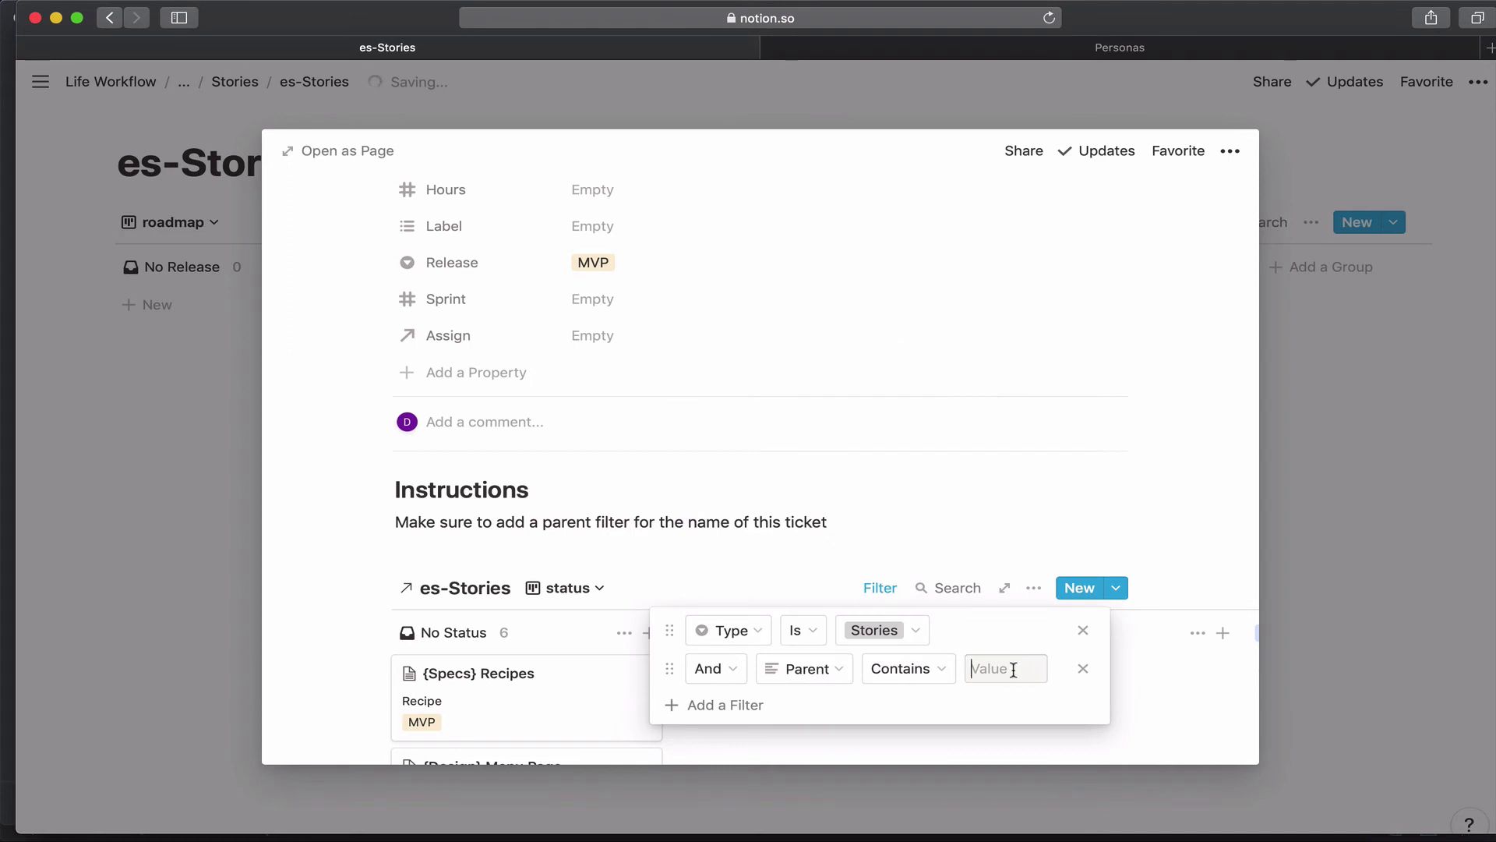
pyautogui.write('Search')
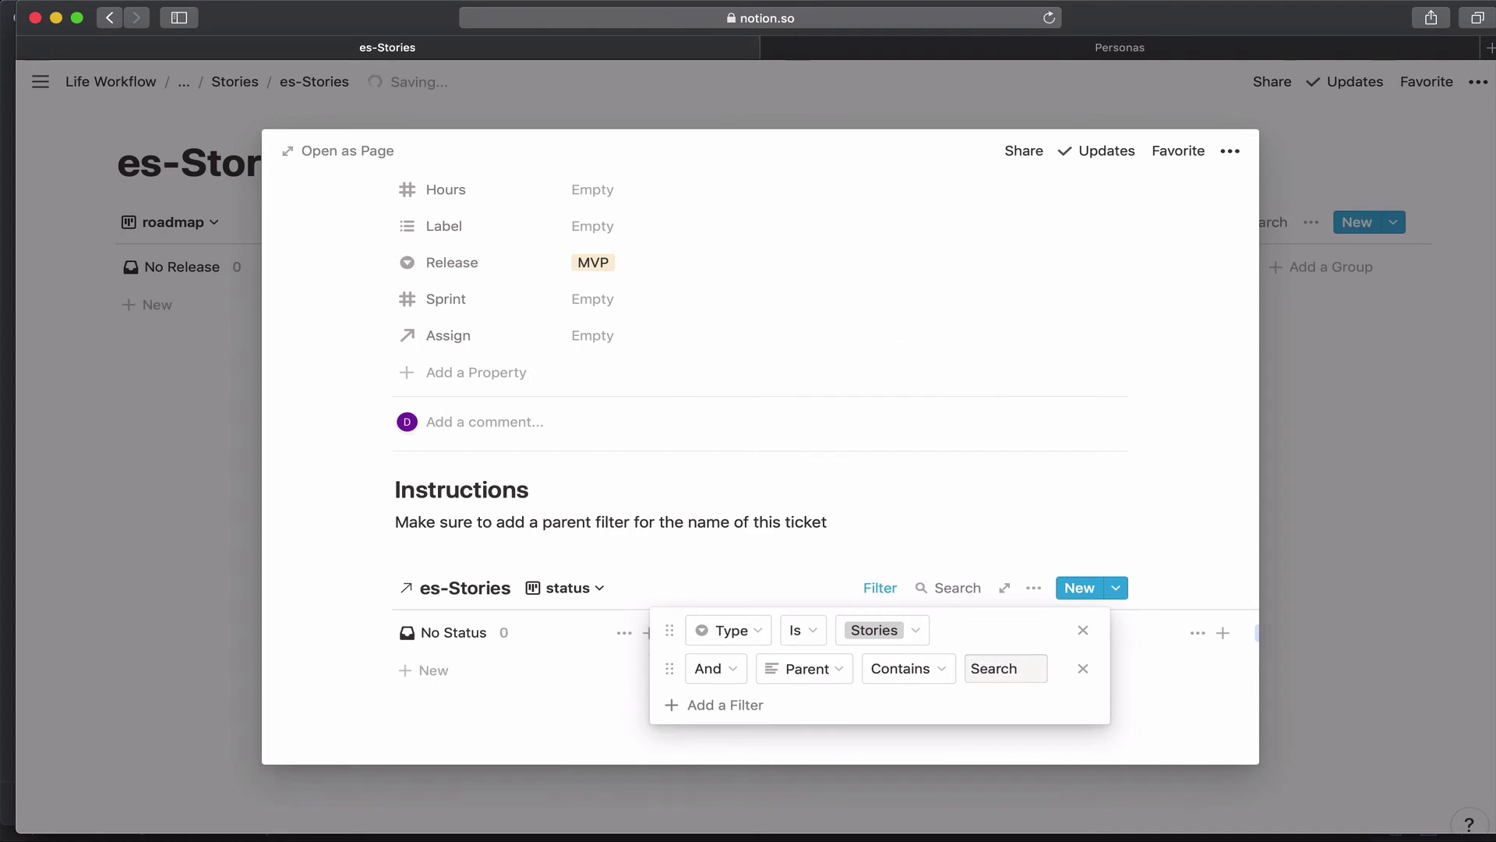
pyautogui.click(954, 525)
pyautogui.scroll(-1, 671, 691)
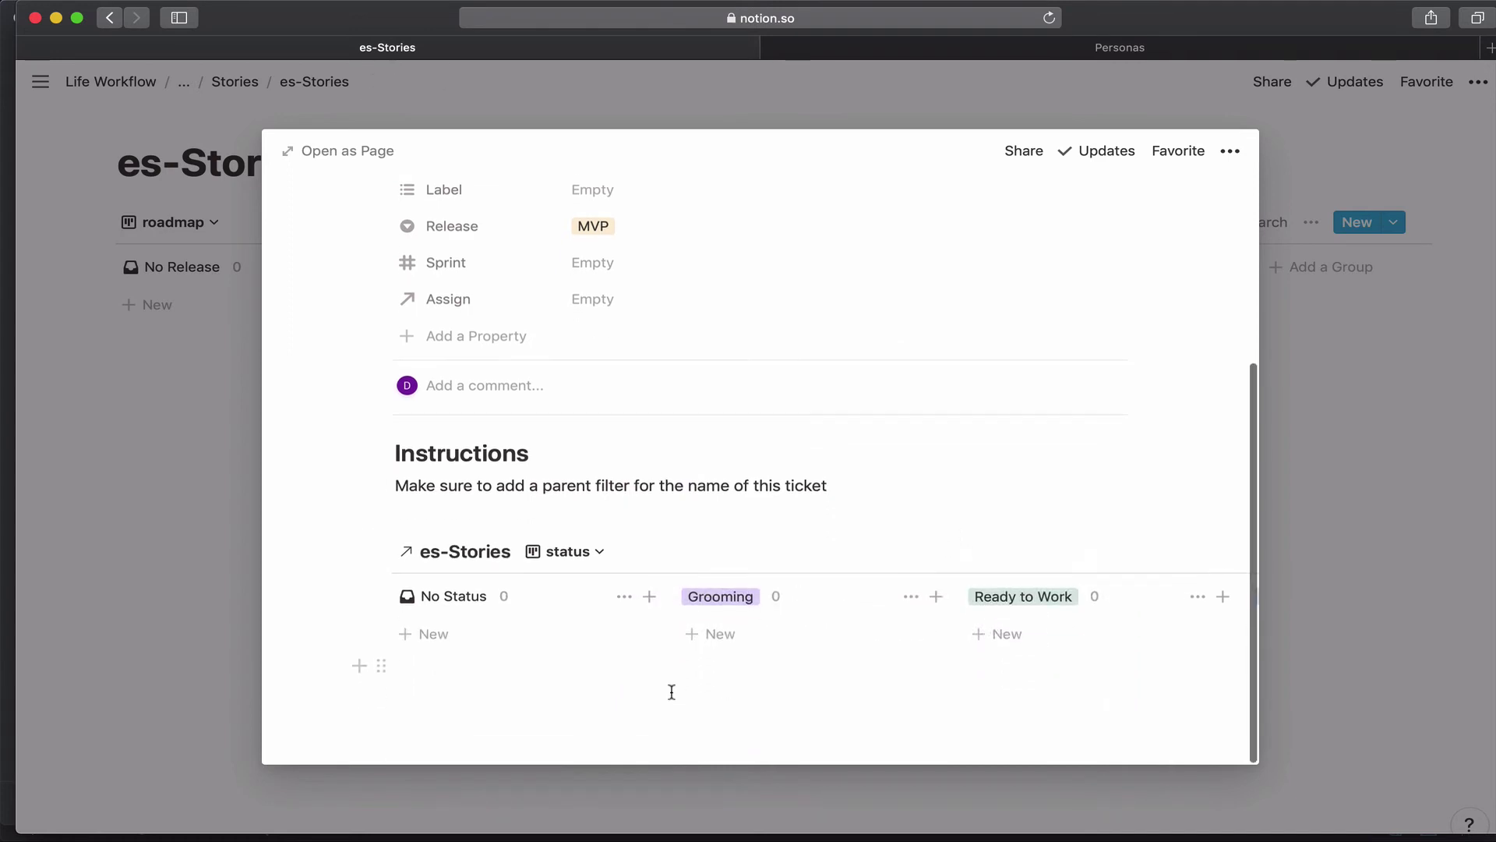
pyautogui.click(648, 793)
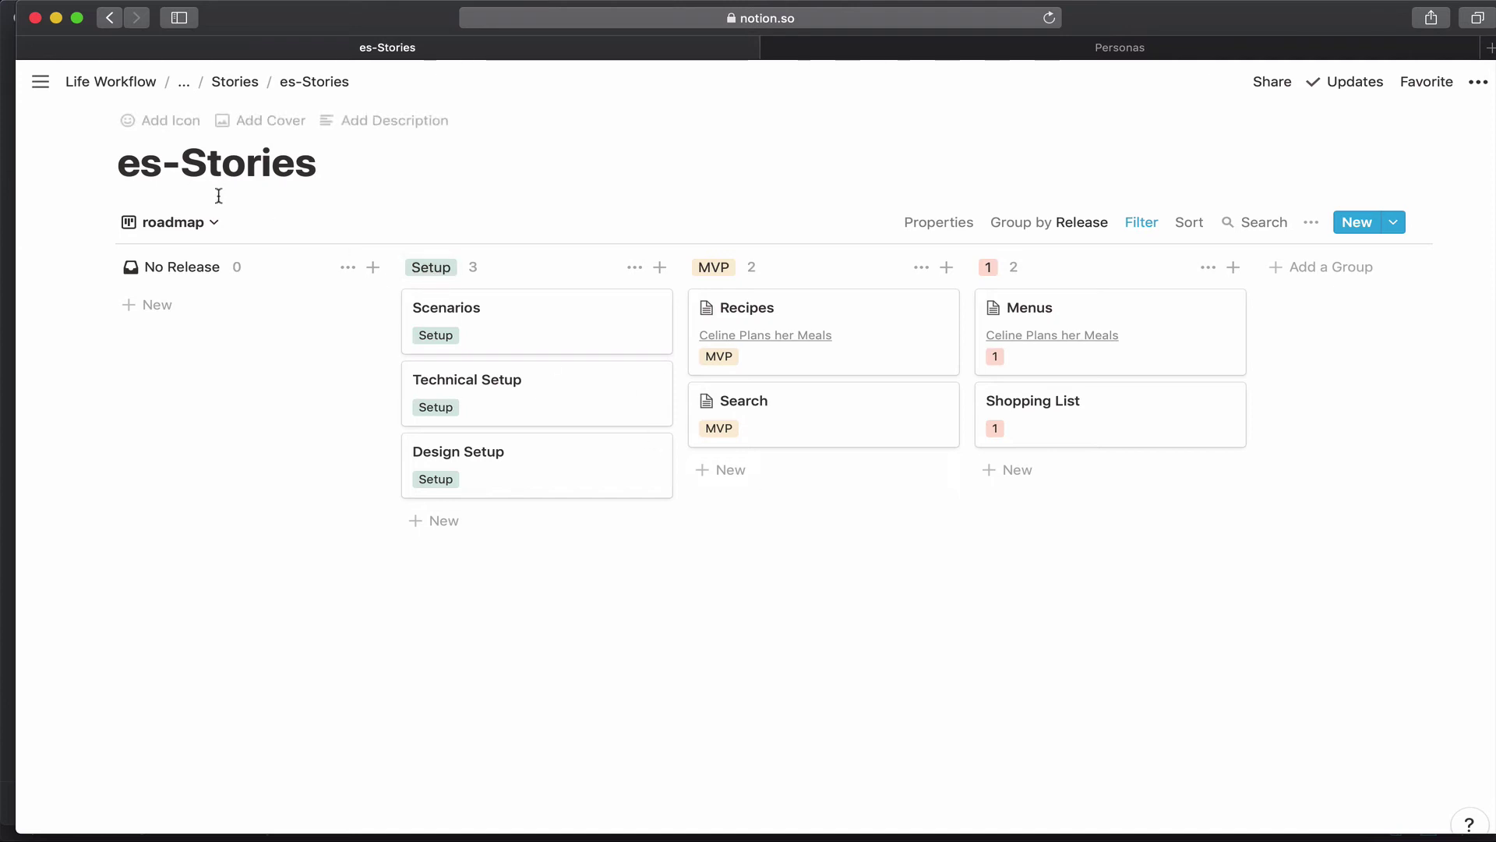
# - Add a board view named "grooming" to the es-Stories database
pyautogui.click(217, 226)
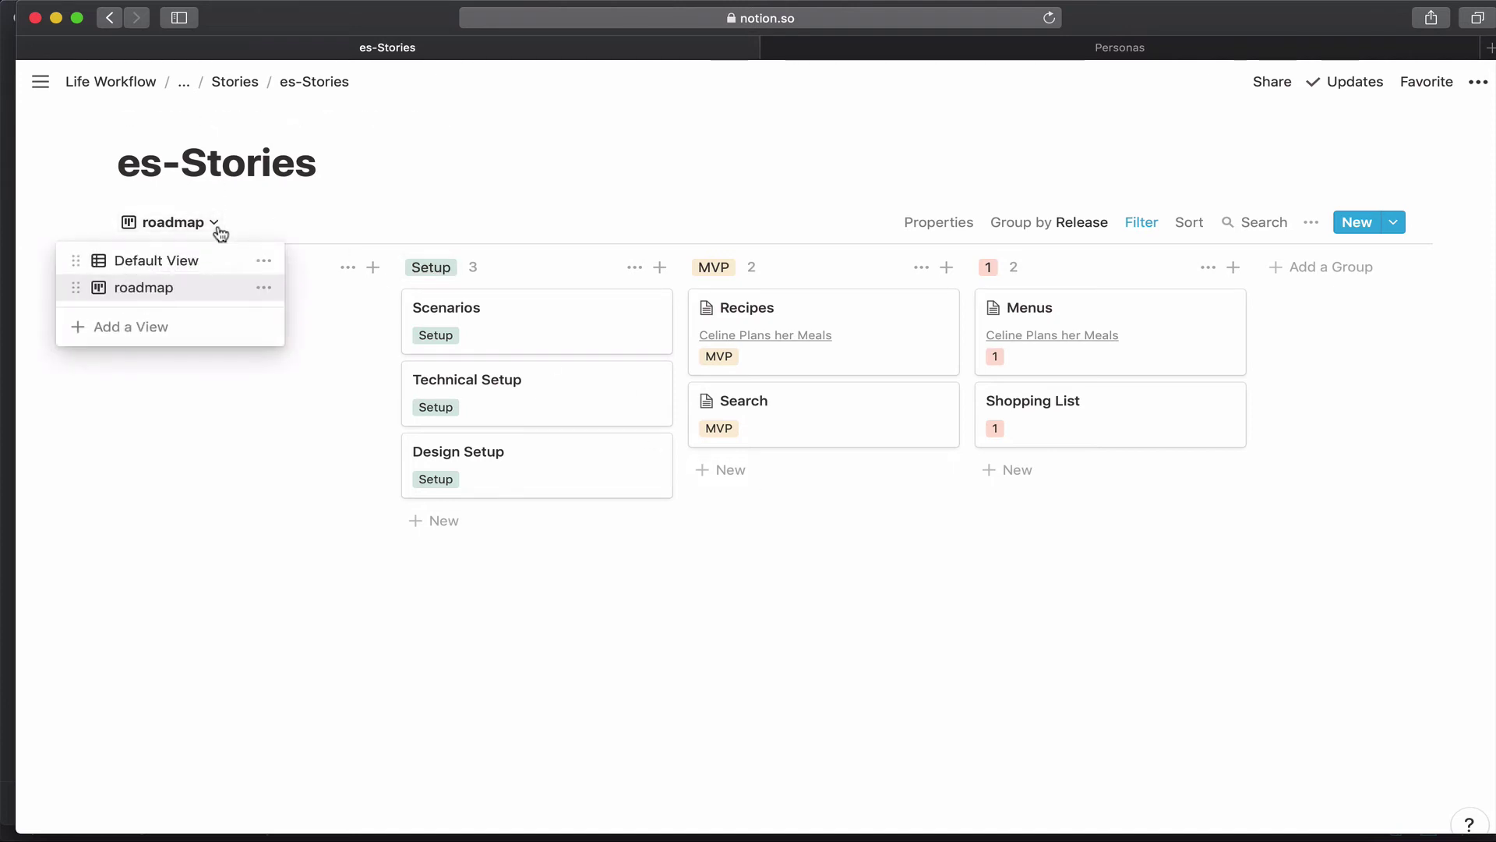
pyautogui.click(222, 335)
pyautogui.write('g')
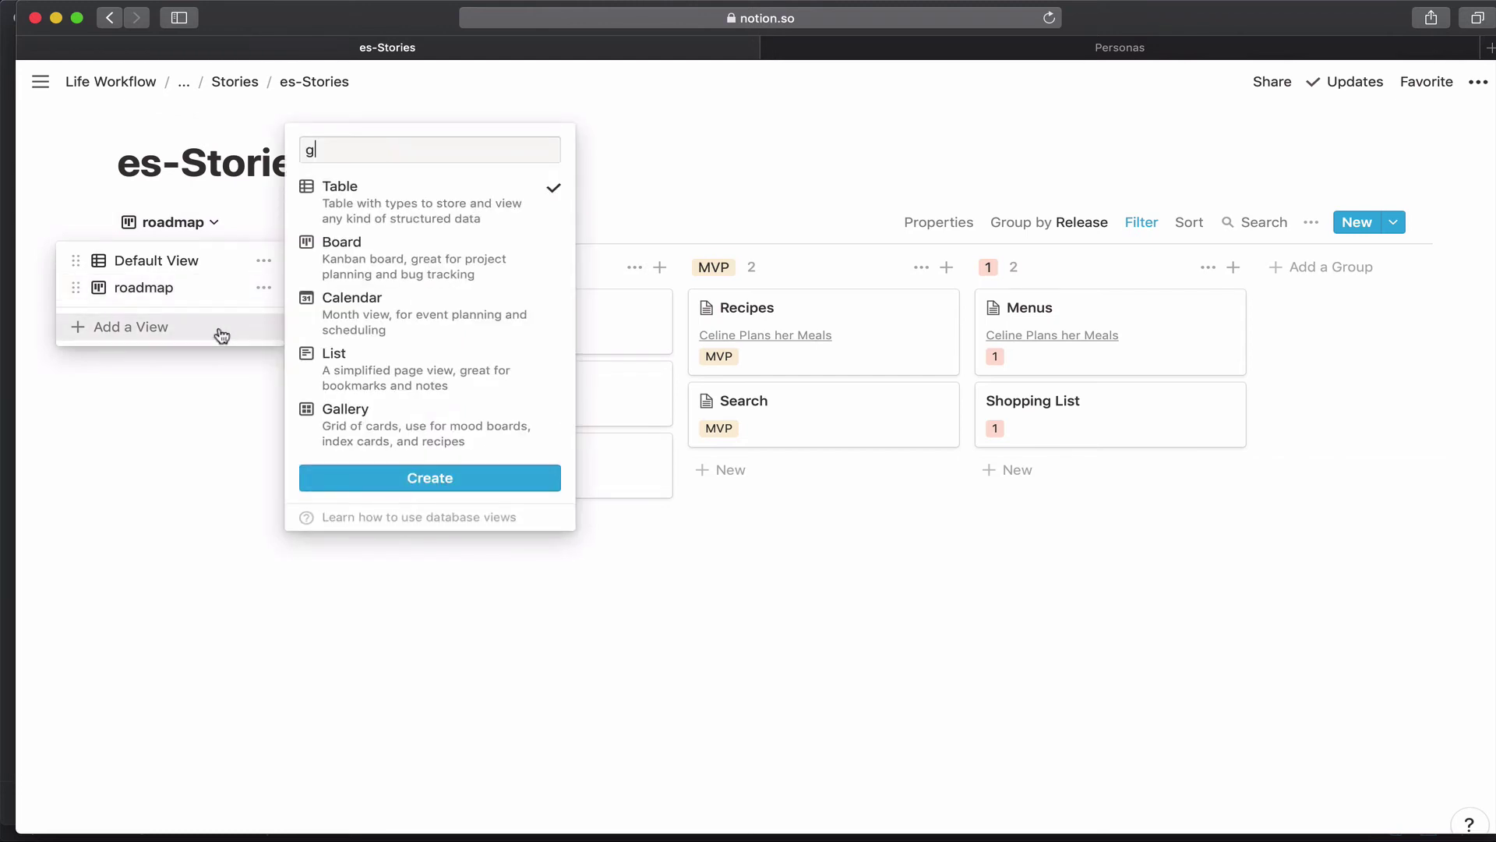
pyautogui.write('rooming')
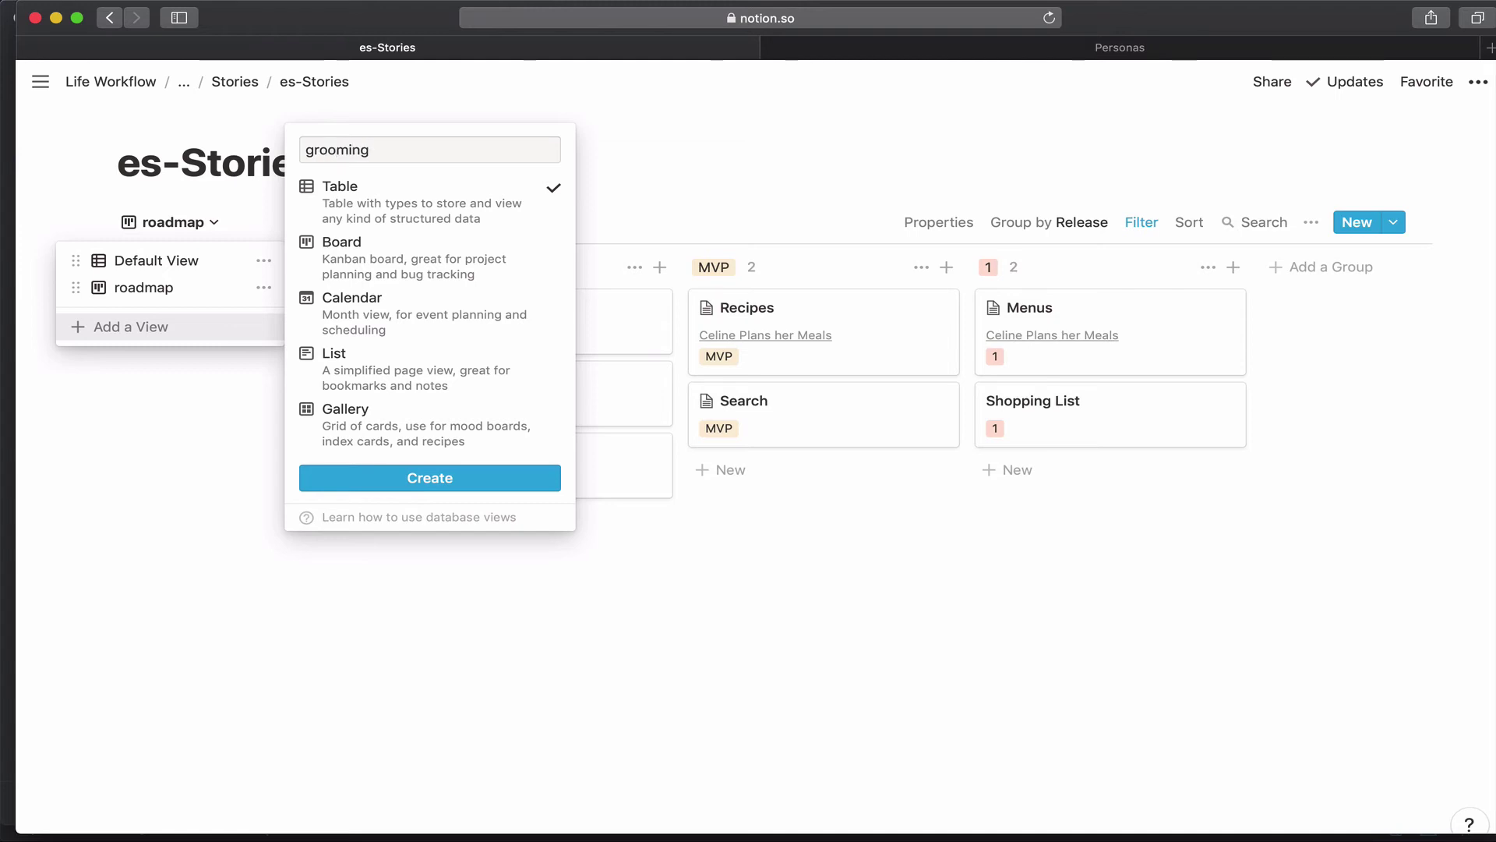
pyautogui.click(384, 274)
pyautogui.click(414, 479)
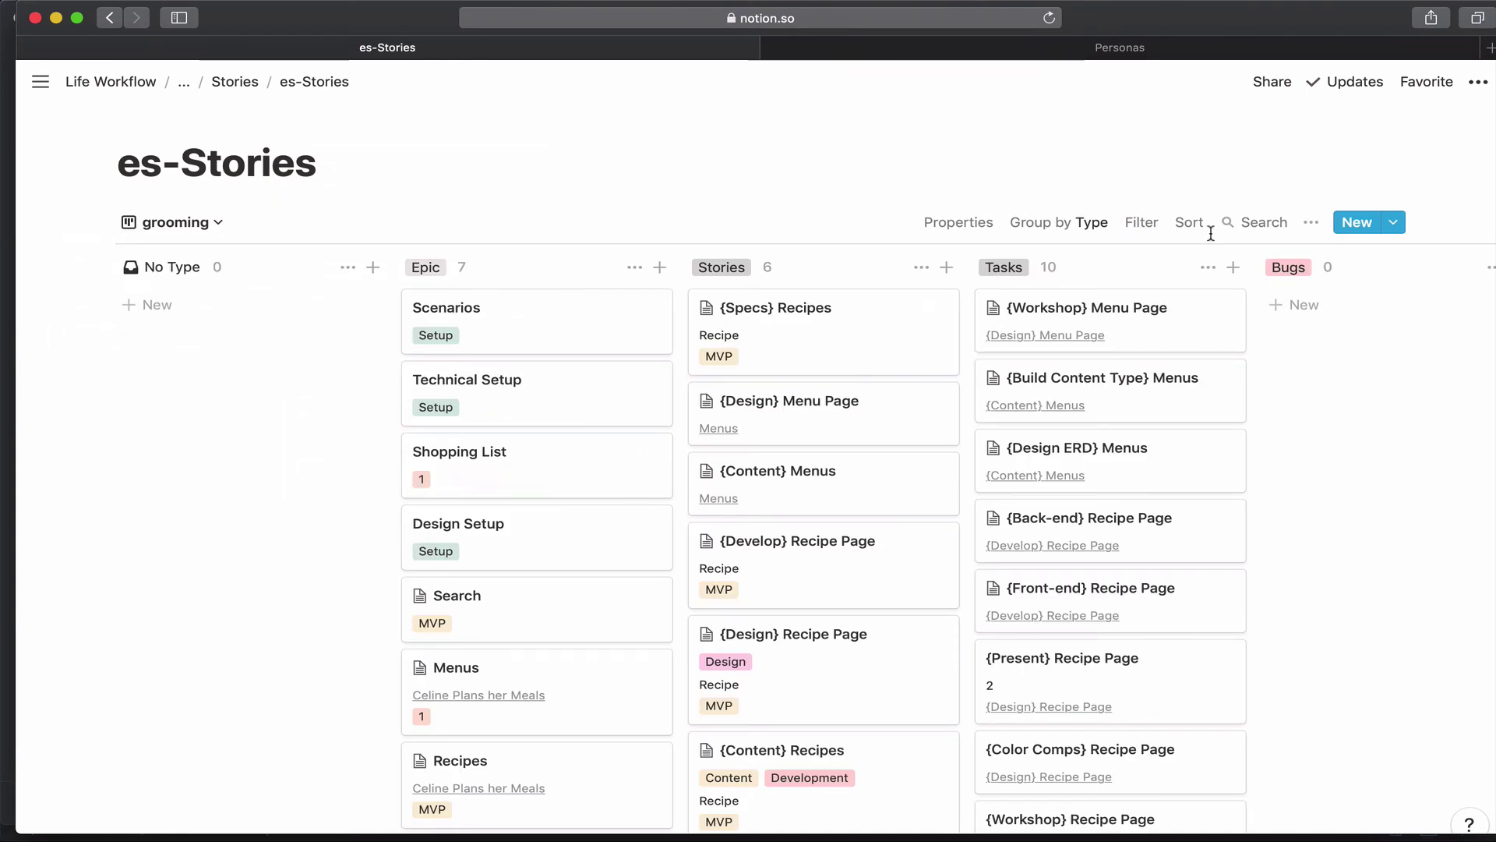
# - Group the grooming board by Status
pyautogui.click(1313, 225)
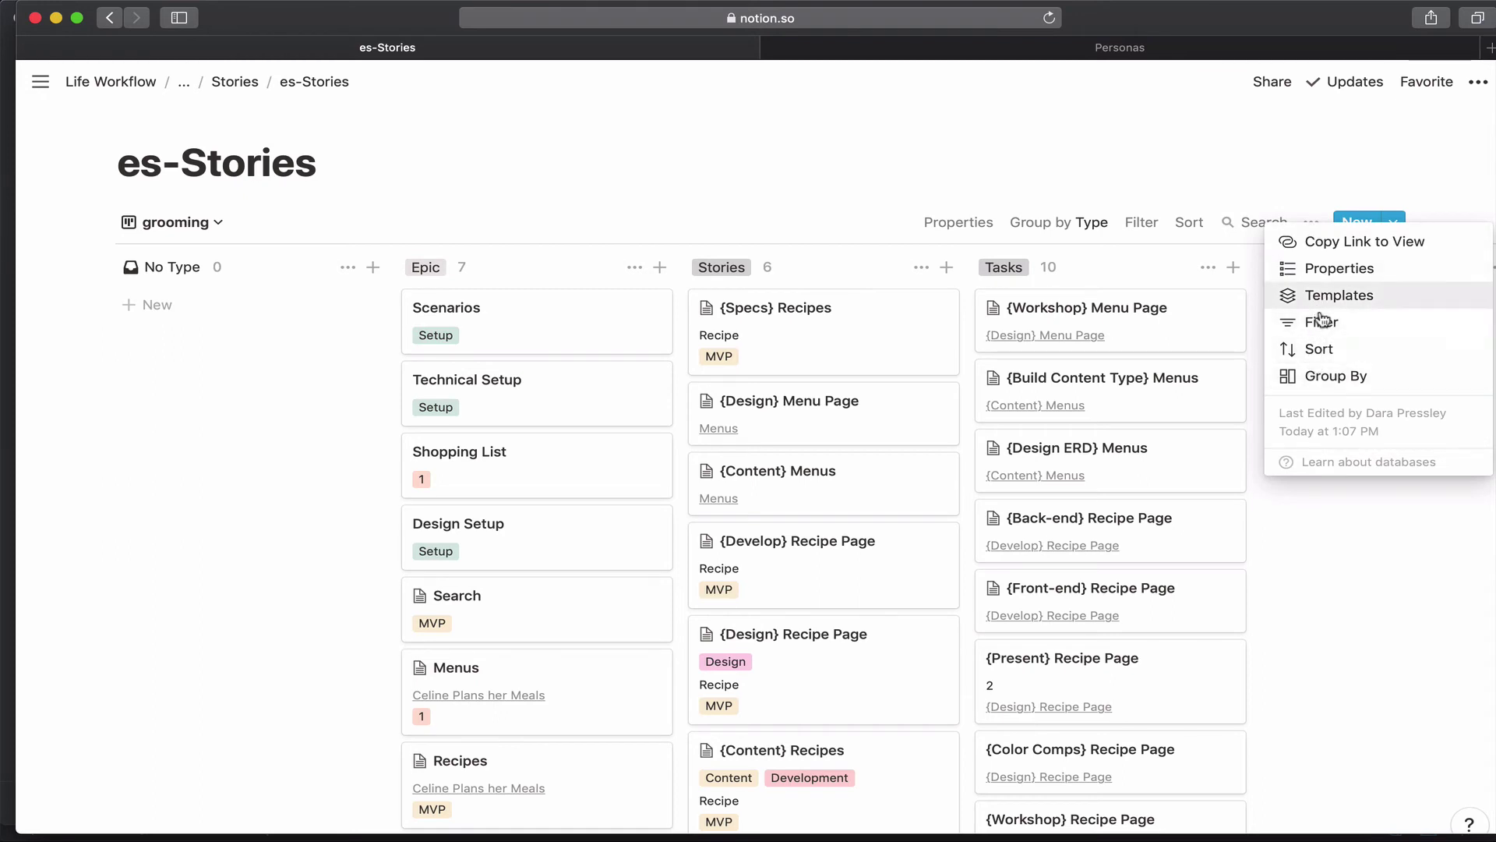
pyautogui.click(1317, 378)
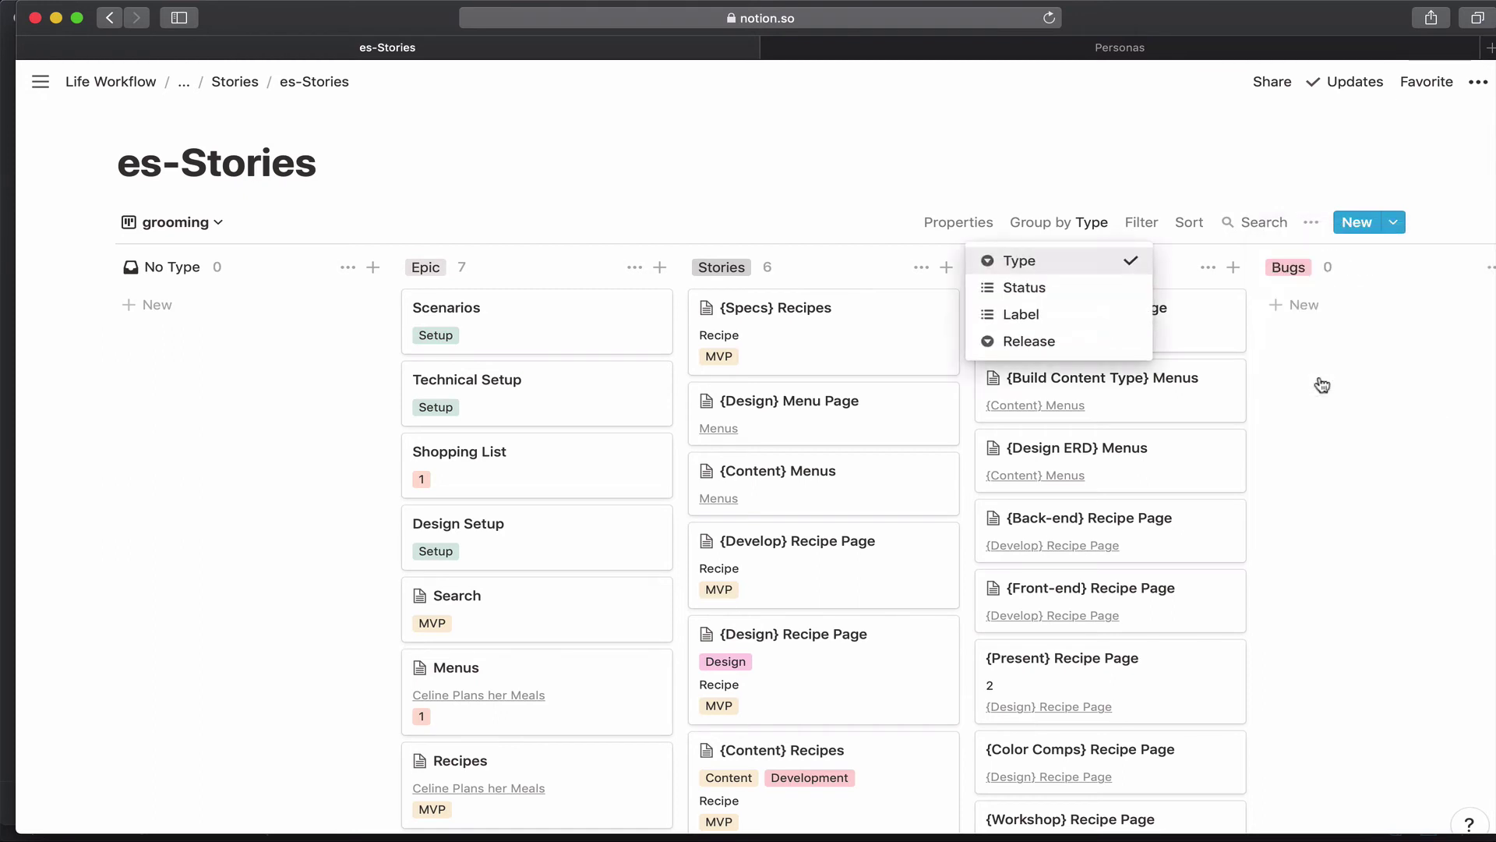
pyautogui.click(1084, 289)
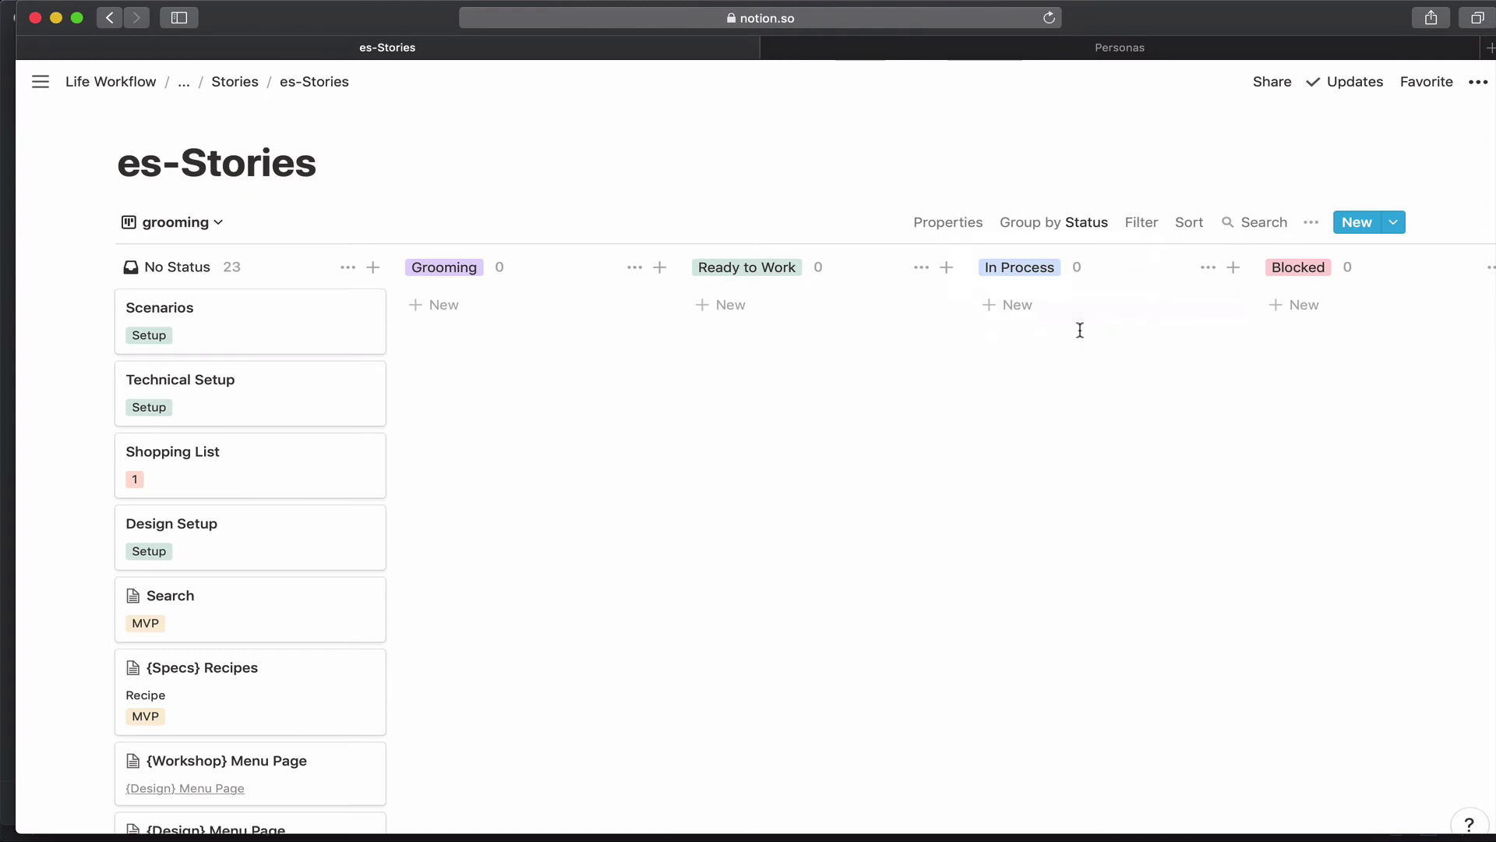
# - Hide the Closed, Complete, Review, Blocked and In Process columns of the grooming board
pyautogui.hscroll(10, 1062, 353)
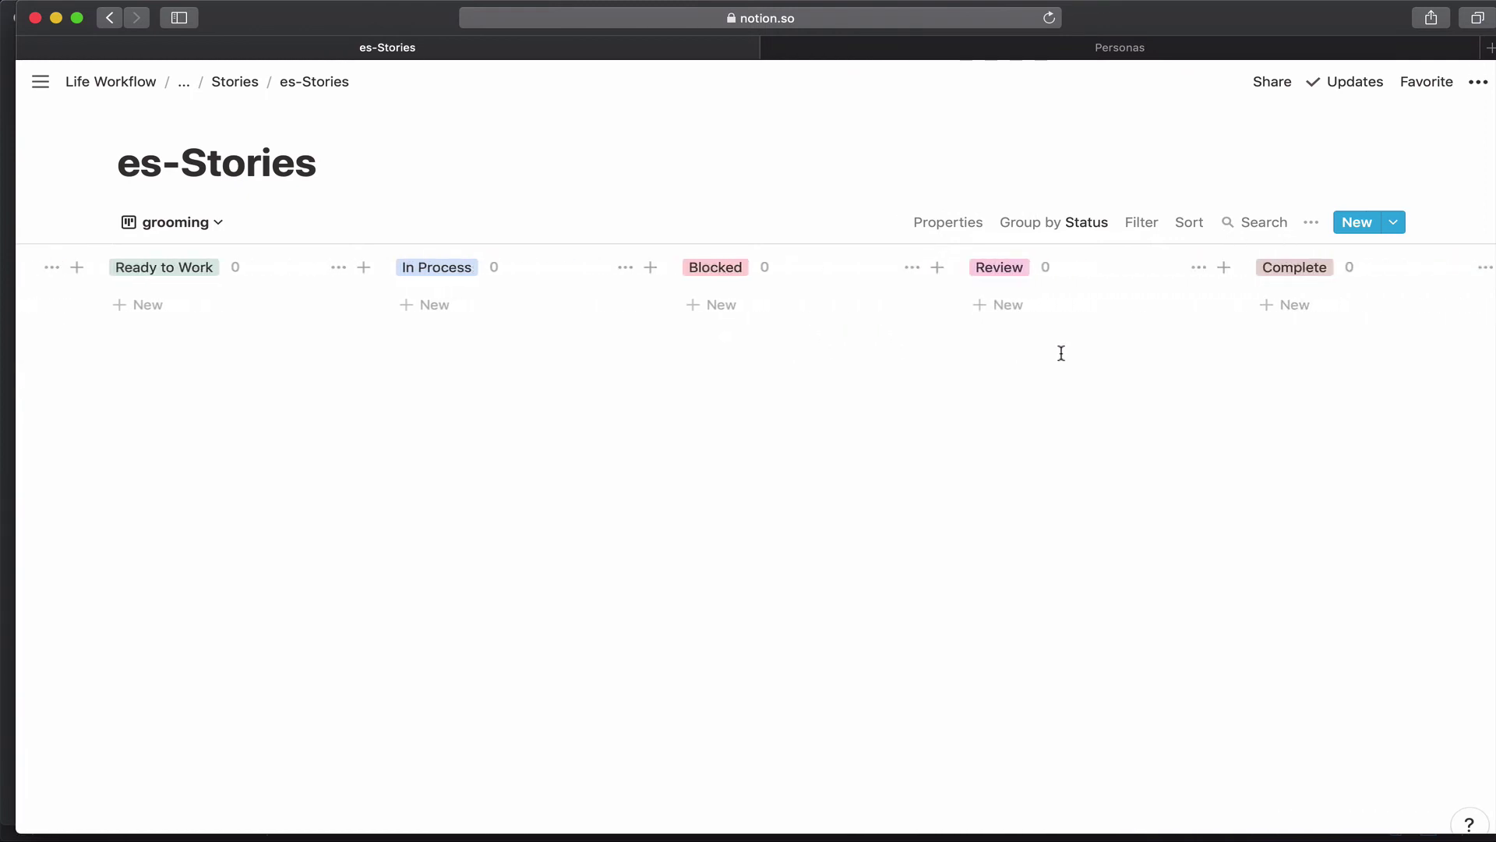
pyautogui.hscroll(2, 1062, 353)
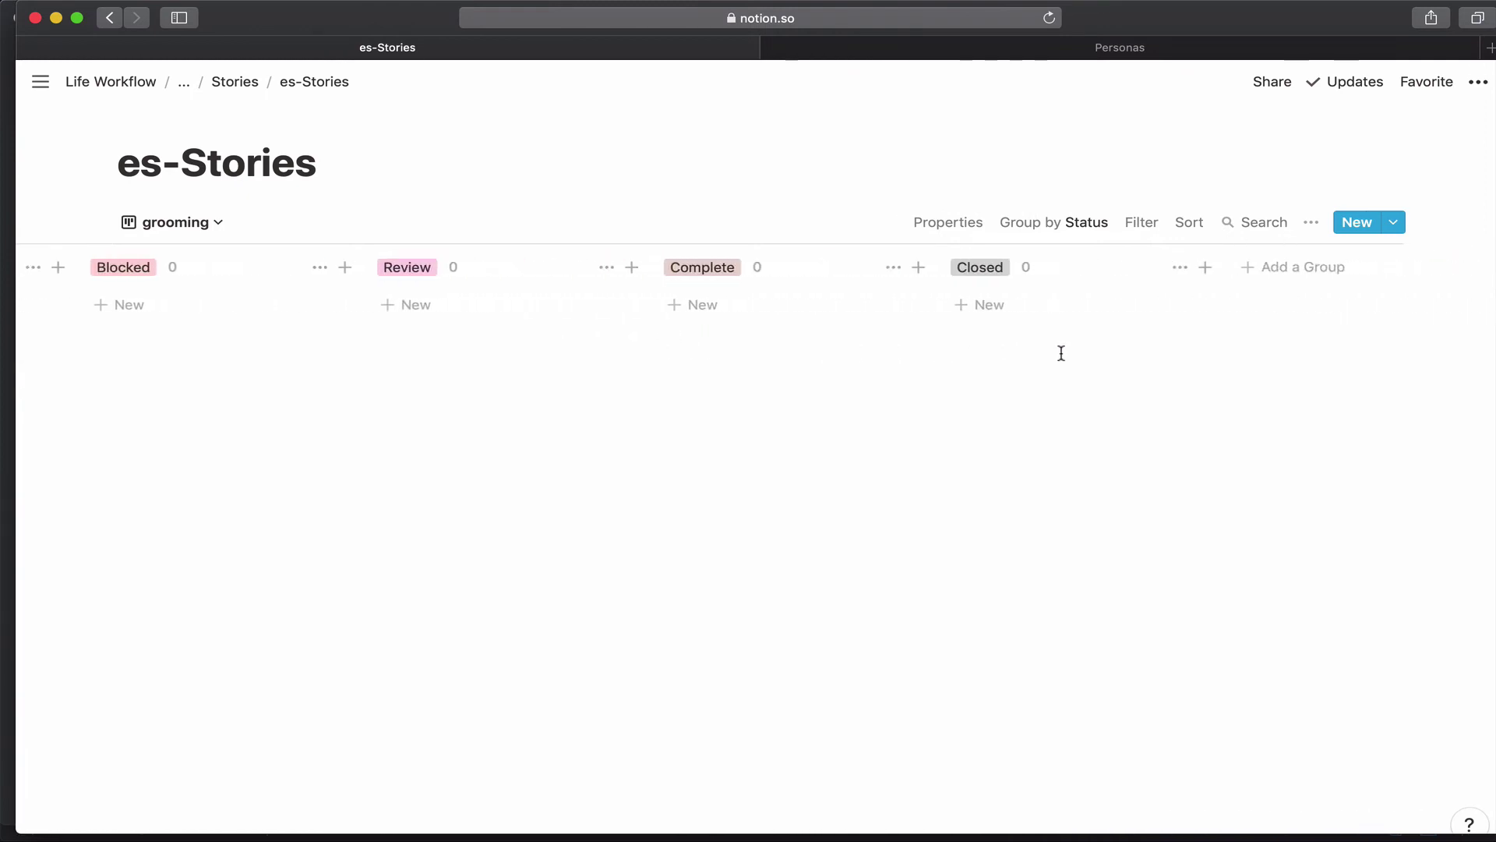
pyautogui.click(1181, 273)
pyautogui.click(1178, 301)
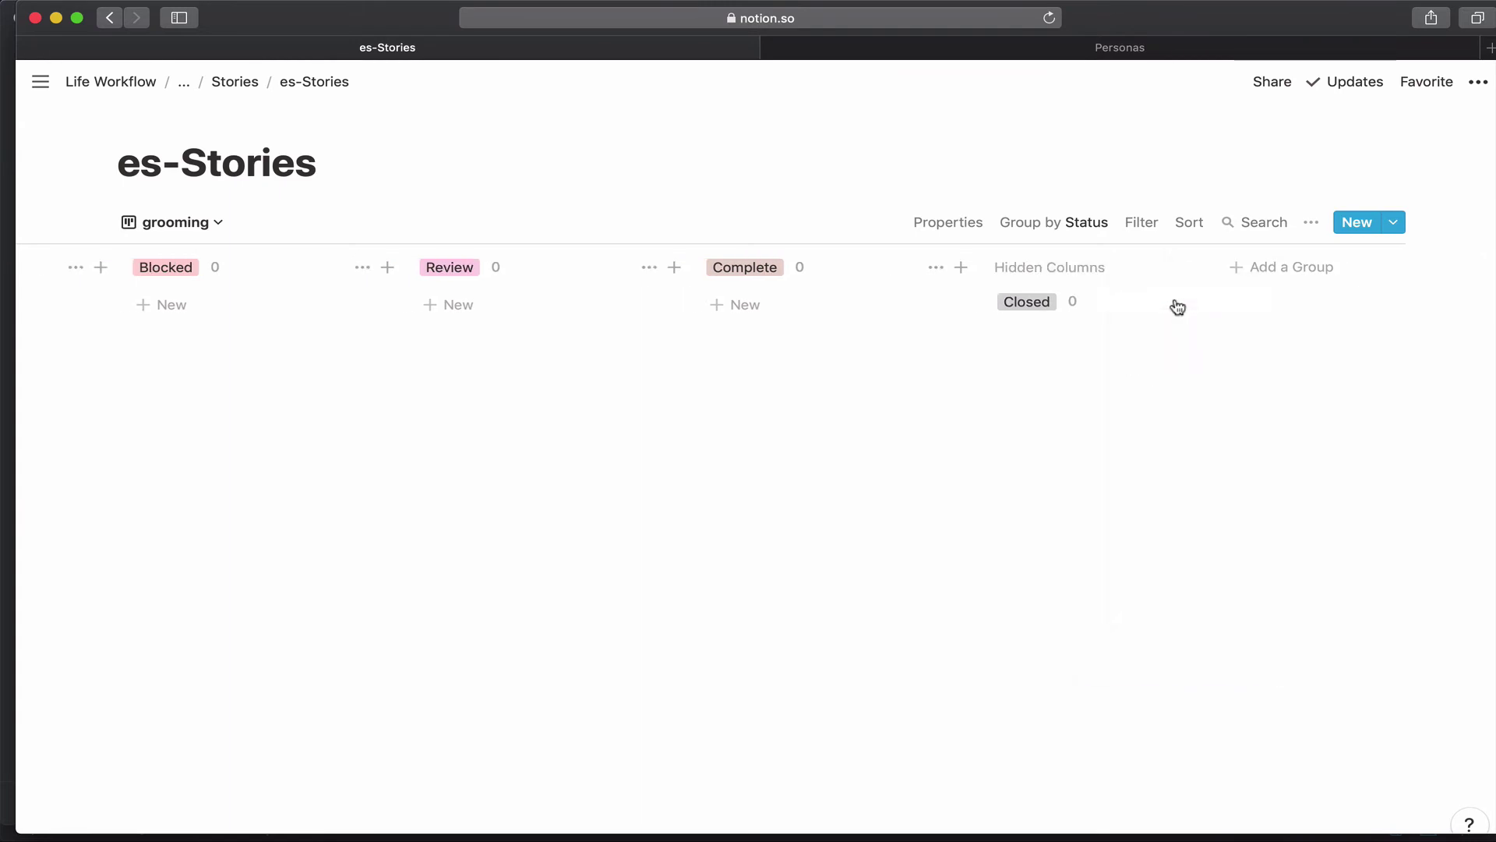
pyautogui.click(935, 267)
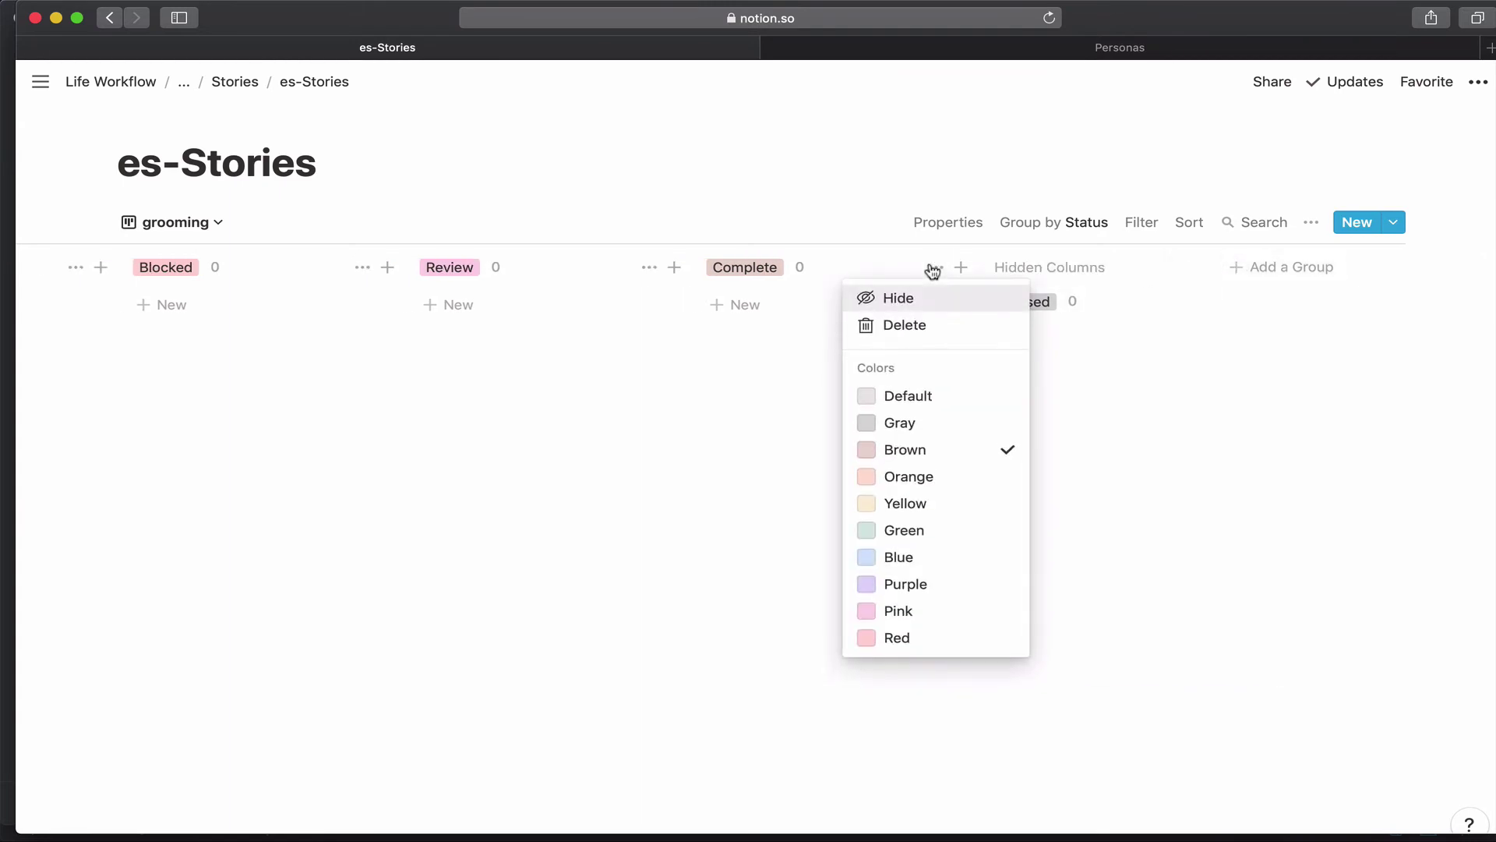
pyautogui.click(931, 299)
pyautogui.click(935, 267)
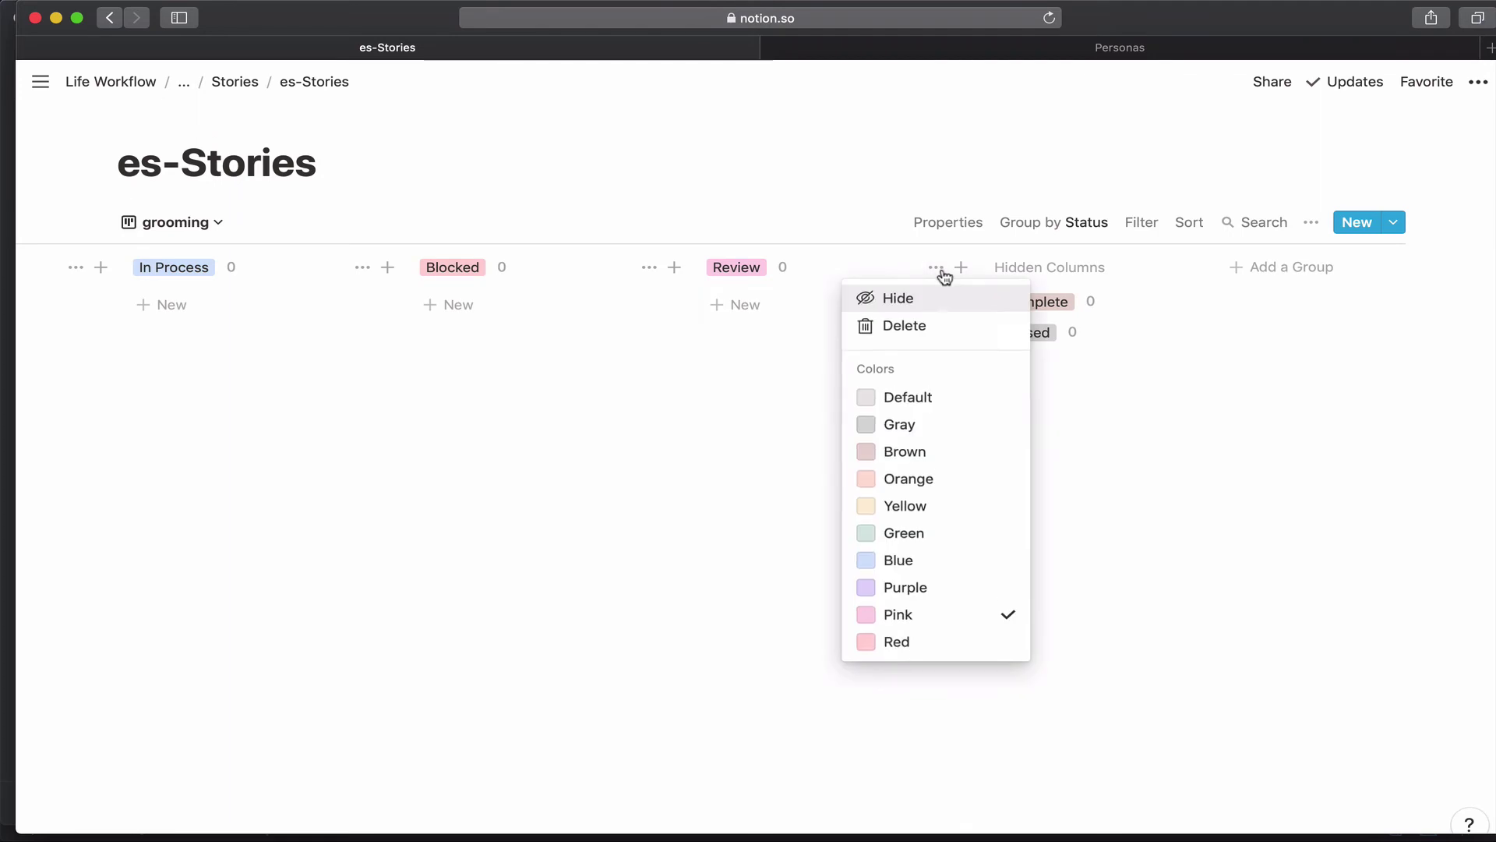
pyautogui.click(945, 304)
pyautogui.click(935, 267)
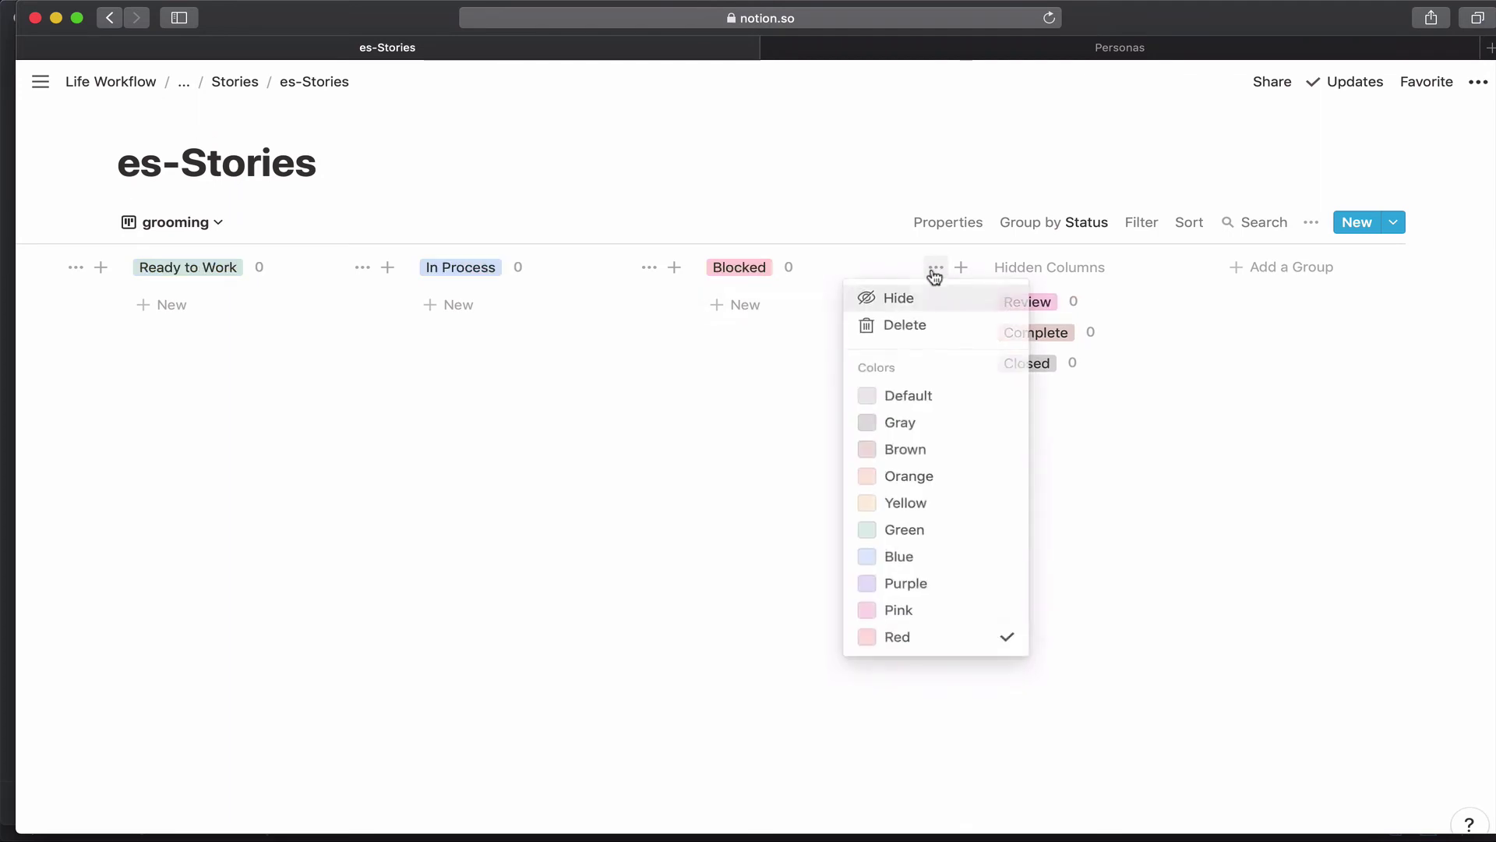
pyautogui.click(934, 311)
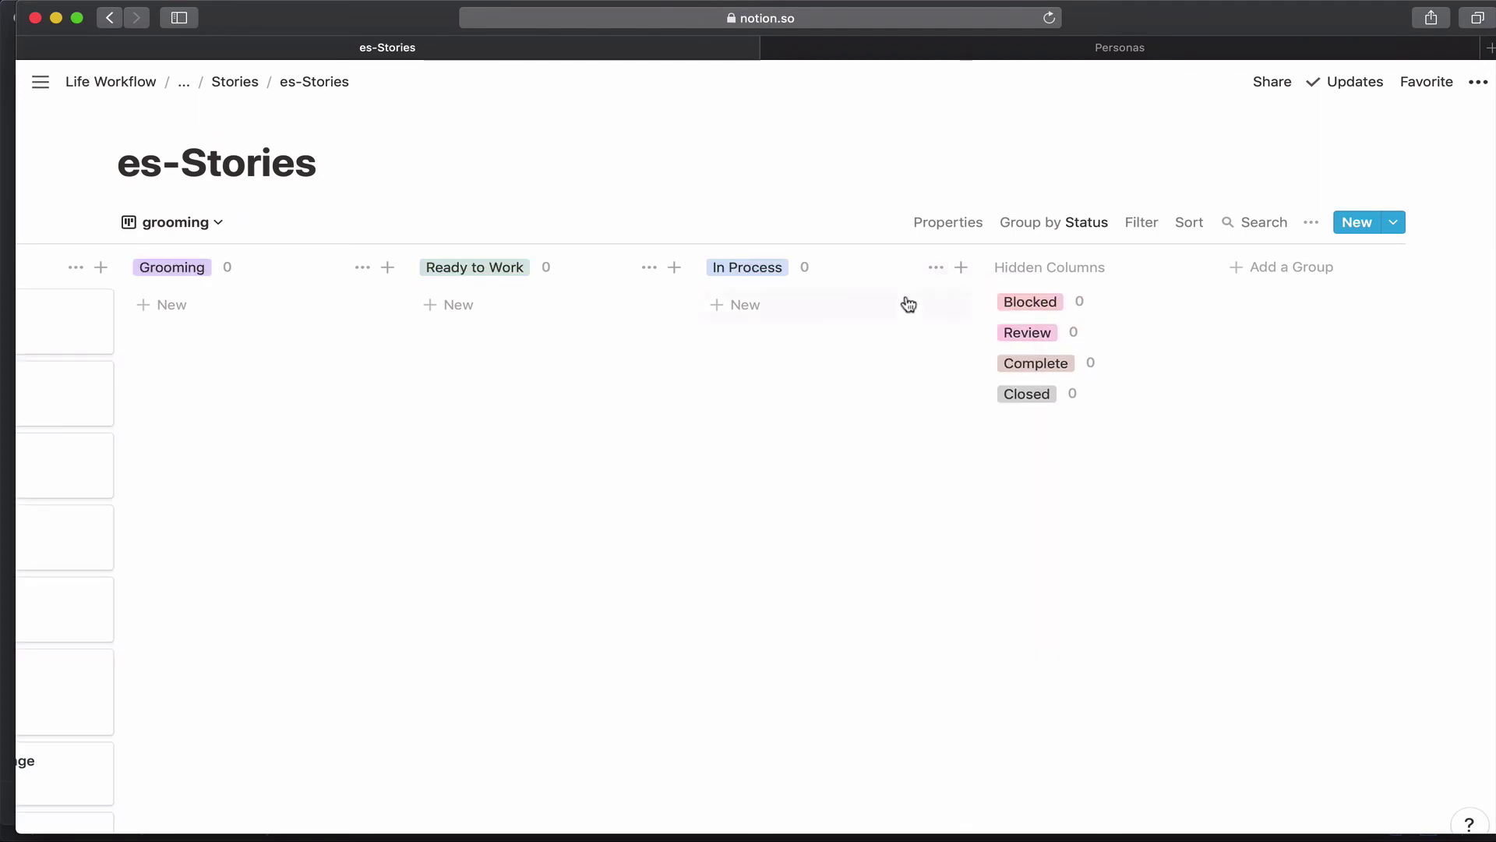
pyautogui.click(935, 269)
pyautogui.click(940, 301)
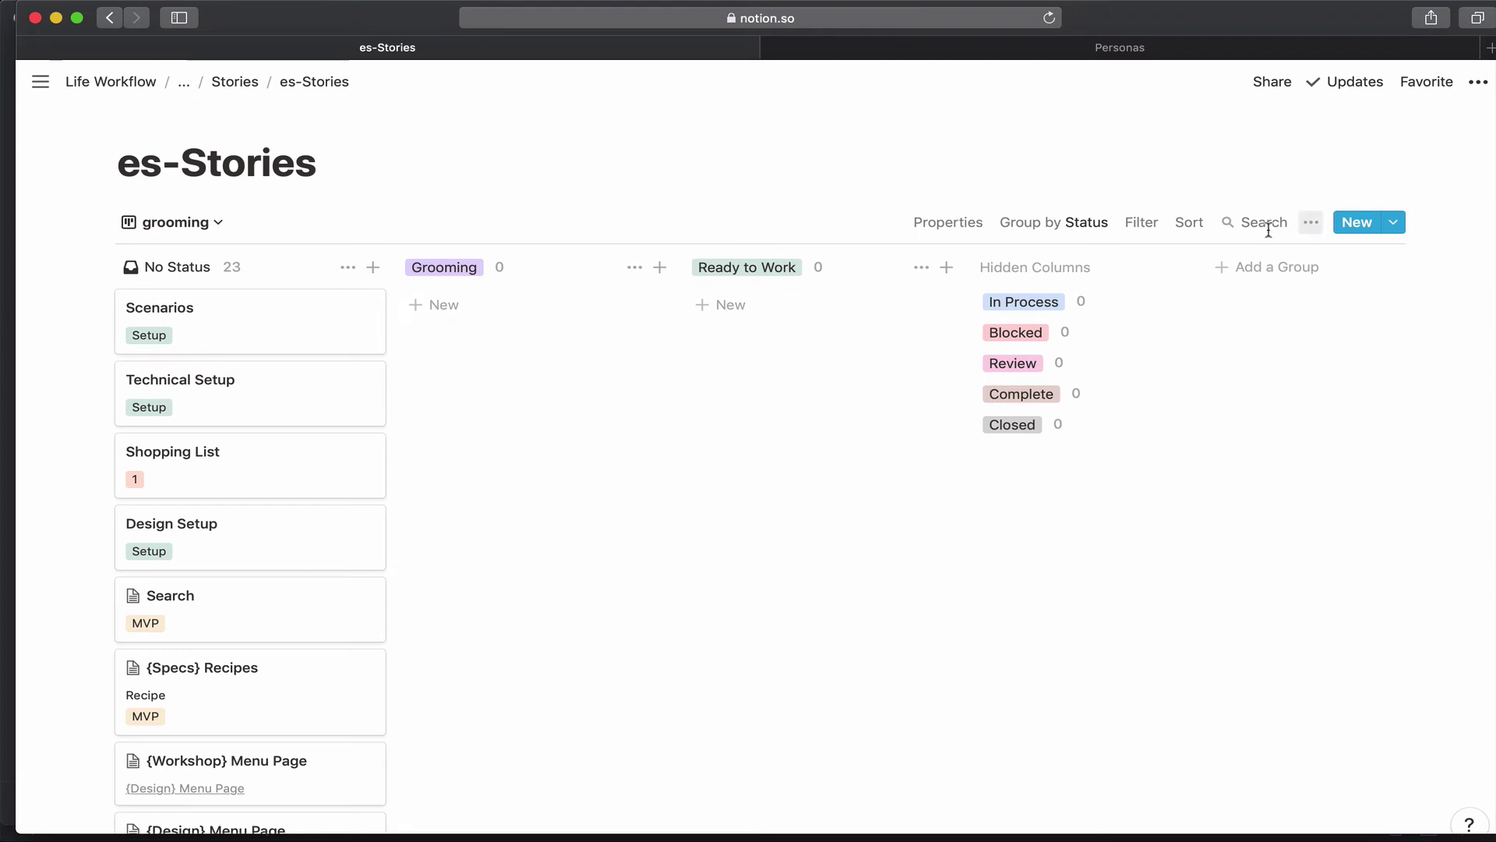
# - Add a filter to the grooming view so that Type is not Epic
pyautogui.click(1140, 225)
pyautogui.click(1042, 386)
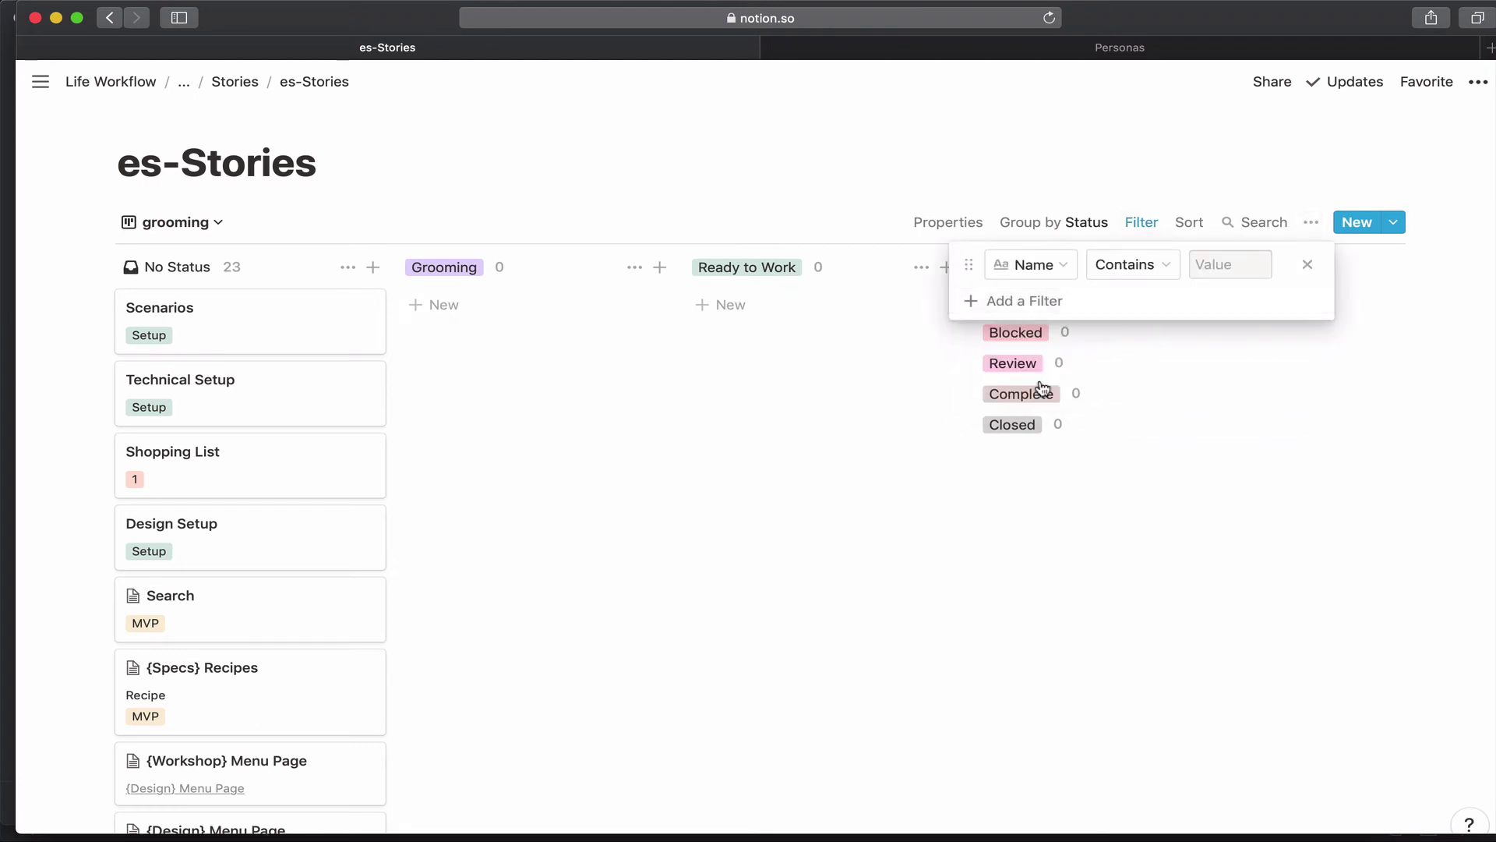
pyautogui.click(1056, 277)
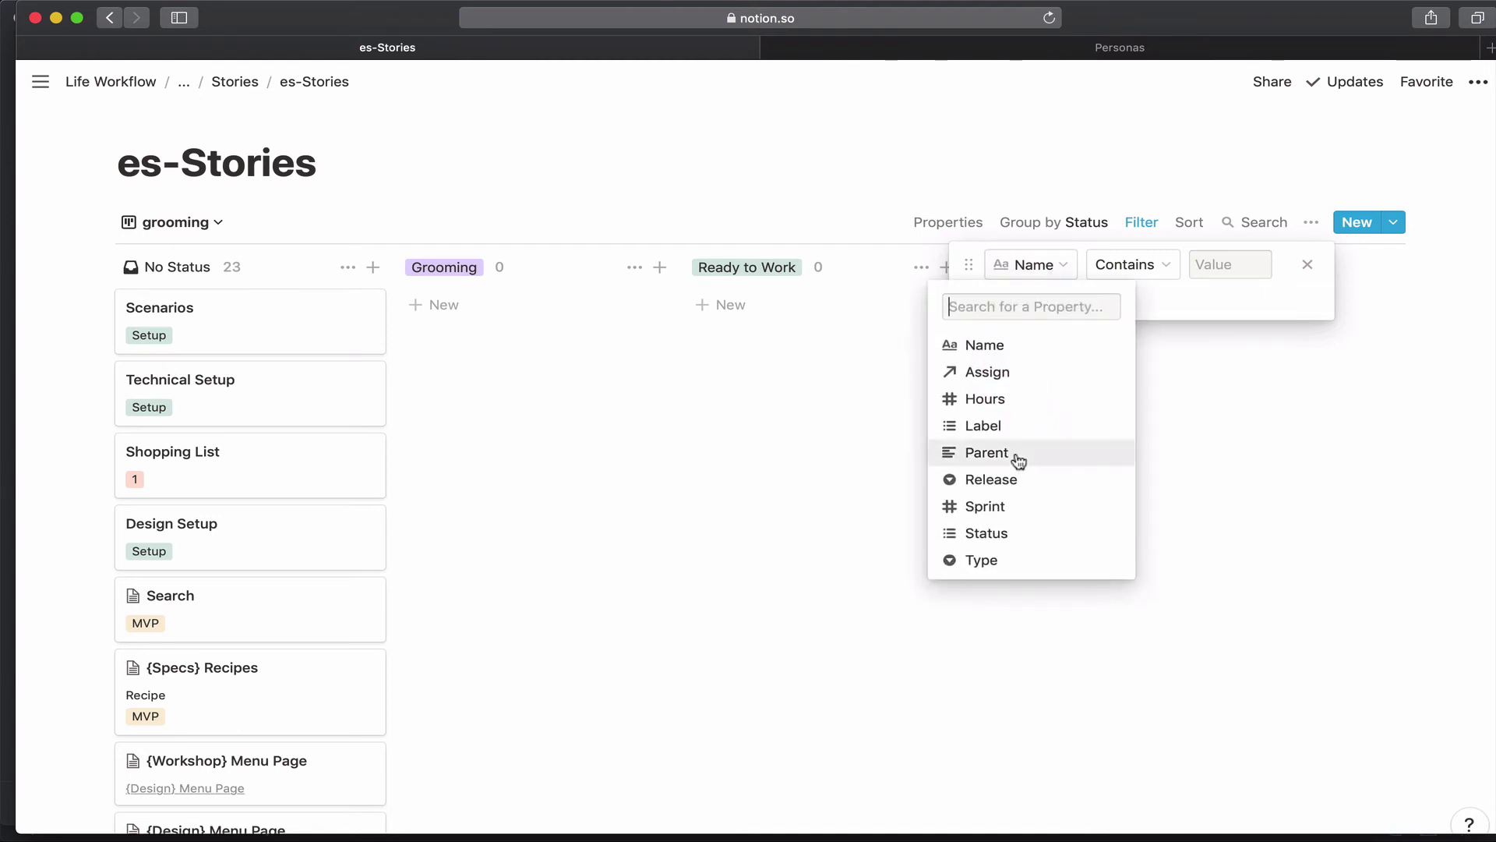
pyautogui.click(1005, 569)
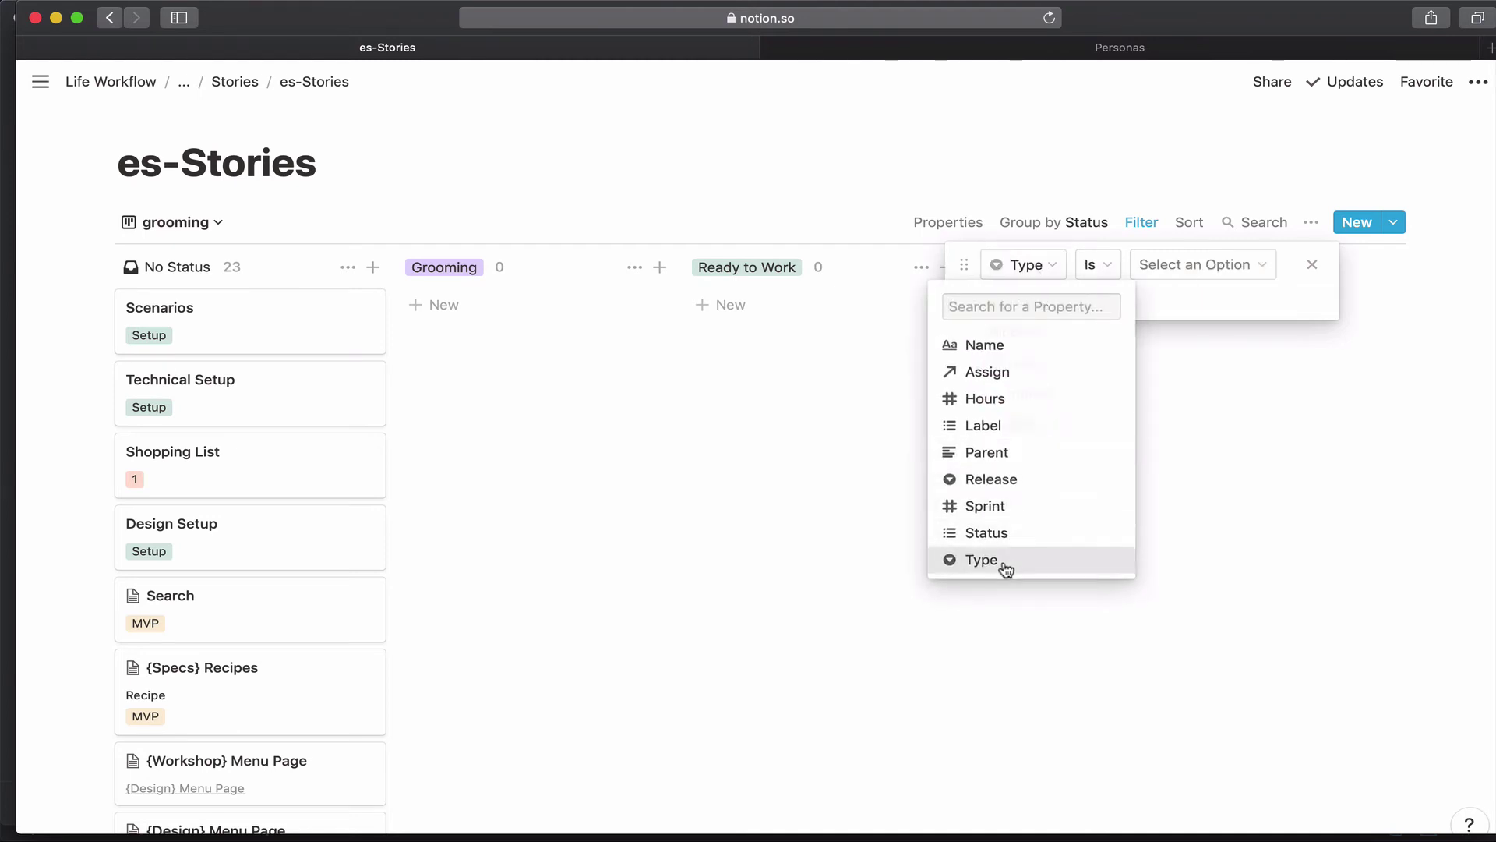
pyautogui.click(1114, 269)
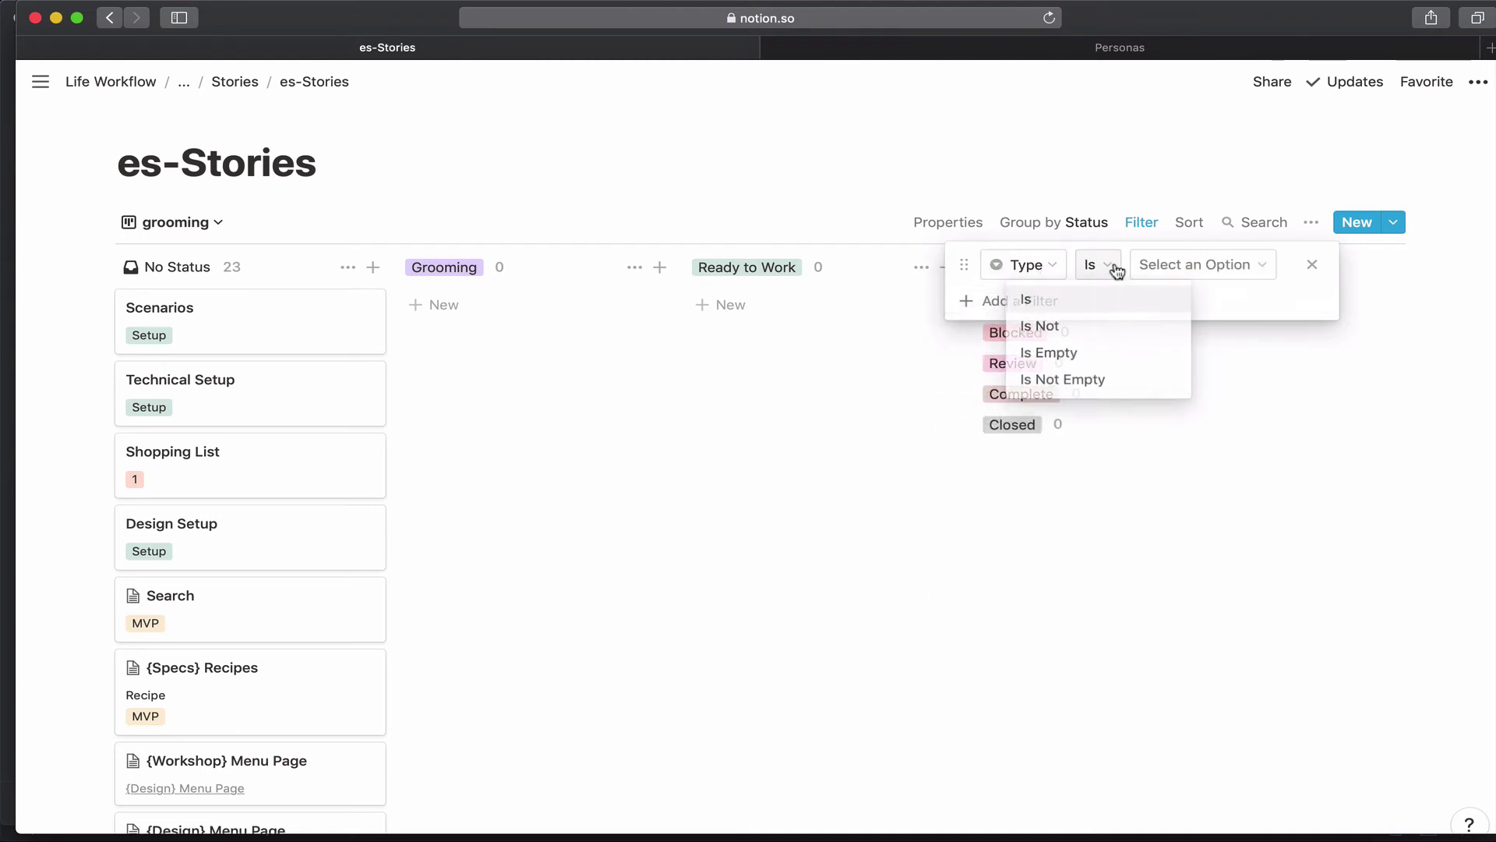
pyautogui.click(1099, 327)
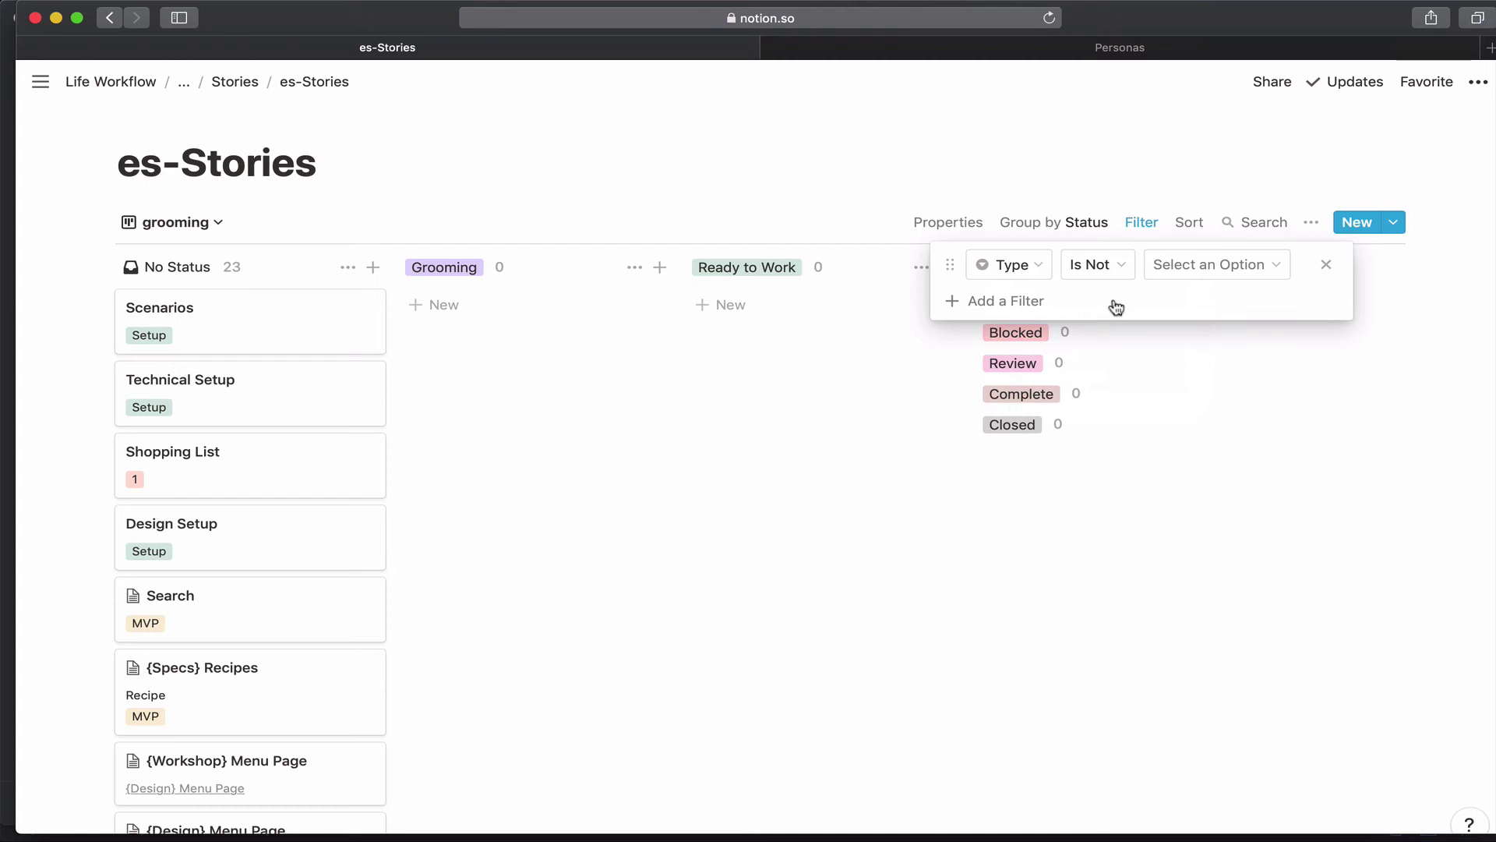
pyautogui.click(1177, 265)
pyautogui.click(1184, 373)
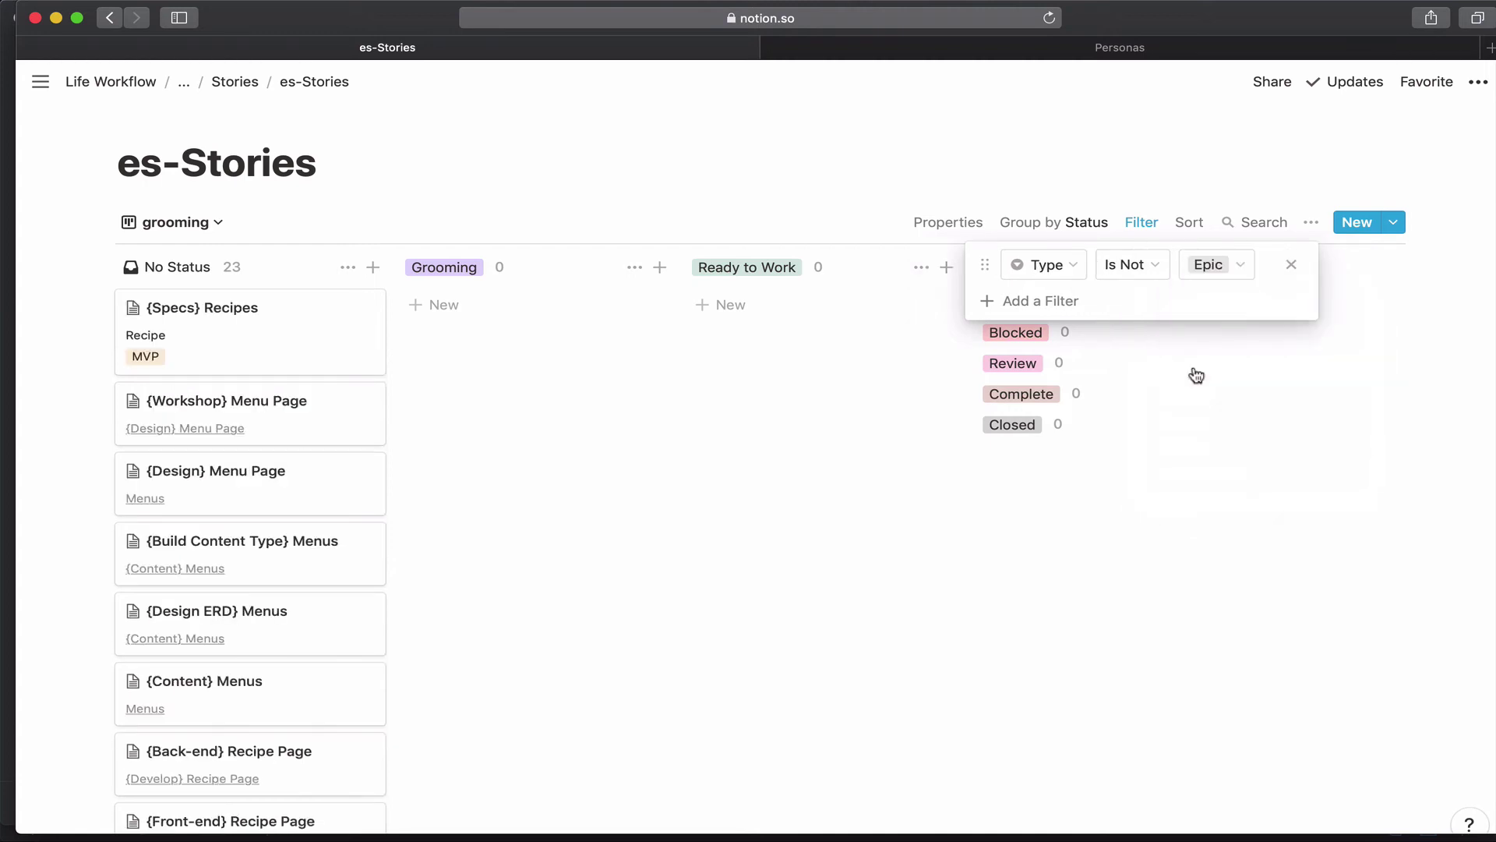
pyautogui.click(1198, 415)
# - Look through the remaining stories and add a second filter to the grooming view requiring Release to be MVP
pyautogui.scroll(-5, 810, 547)
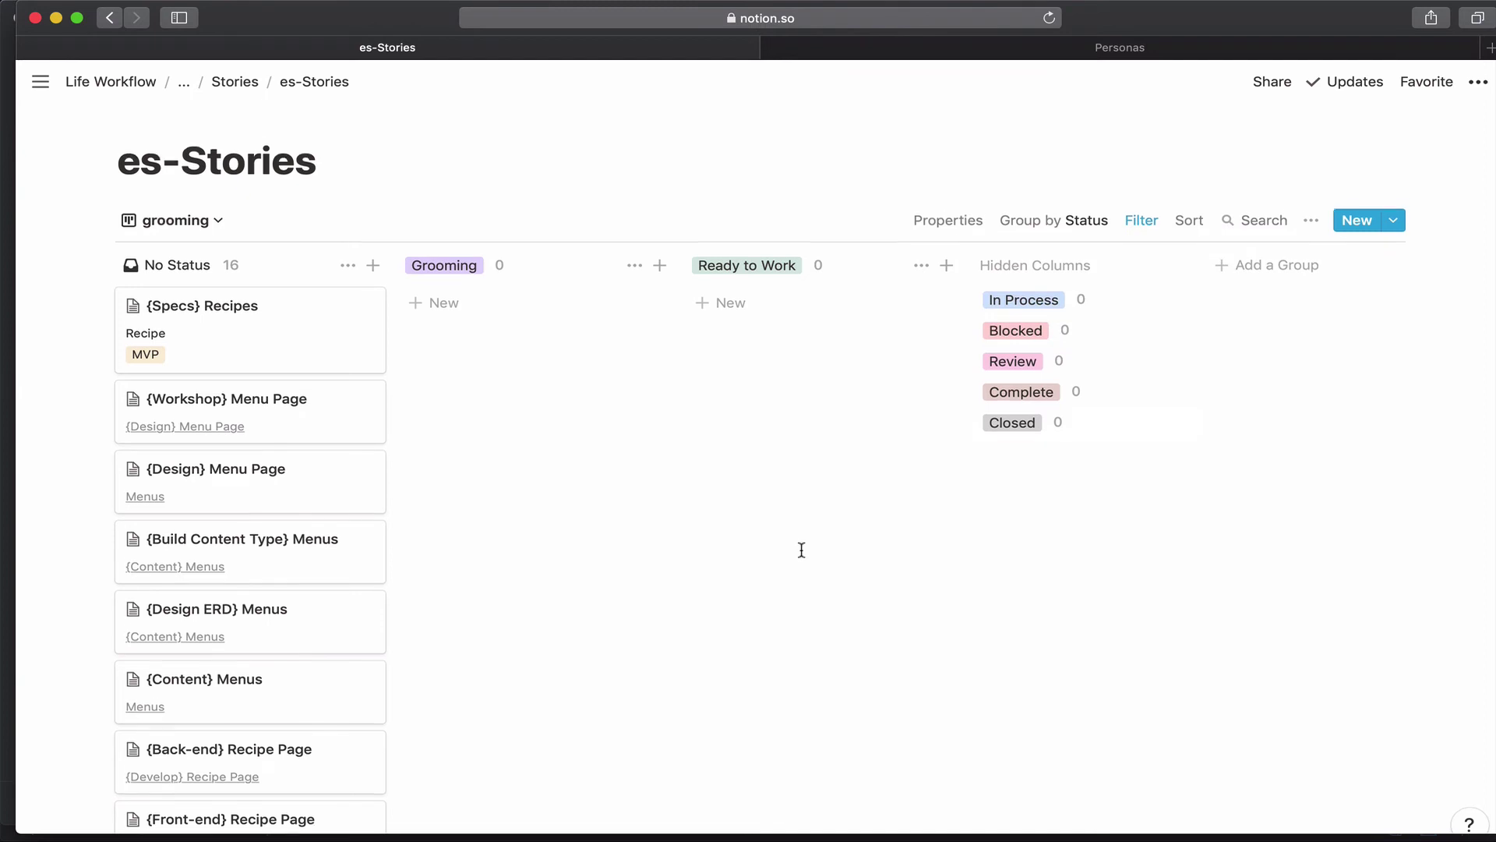
pyautogui.scroll(-9, 802, 549)
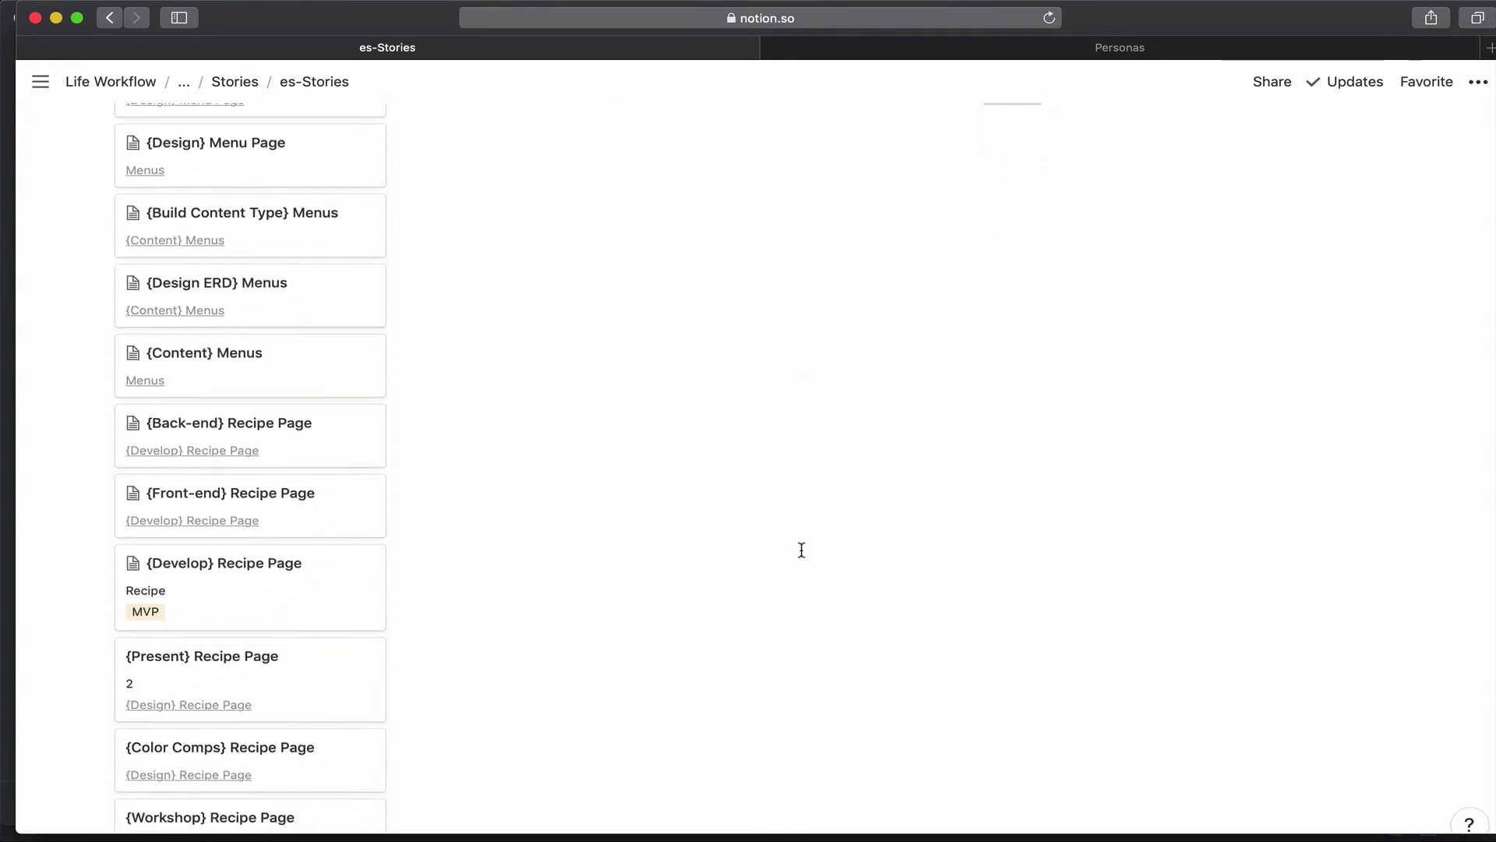
pyautogui.scroll(-7, 801, 549)
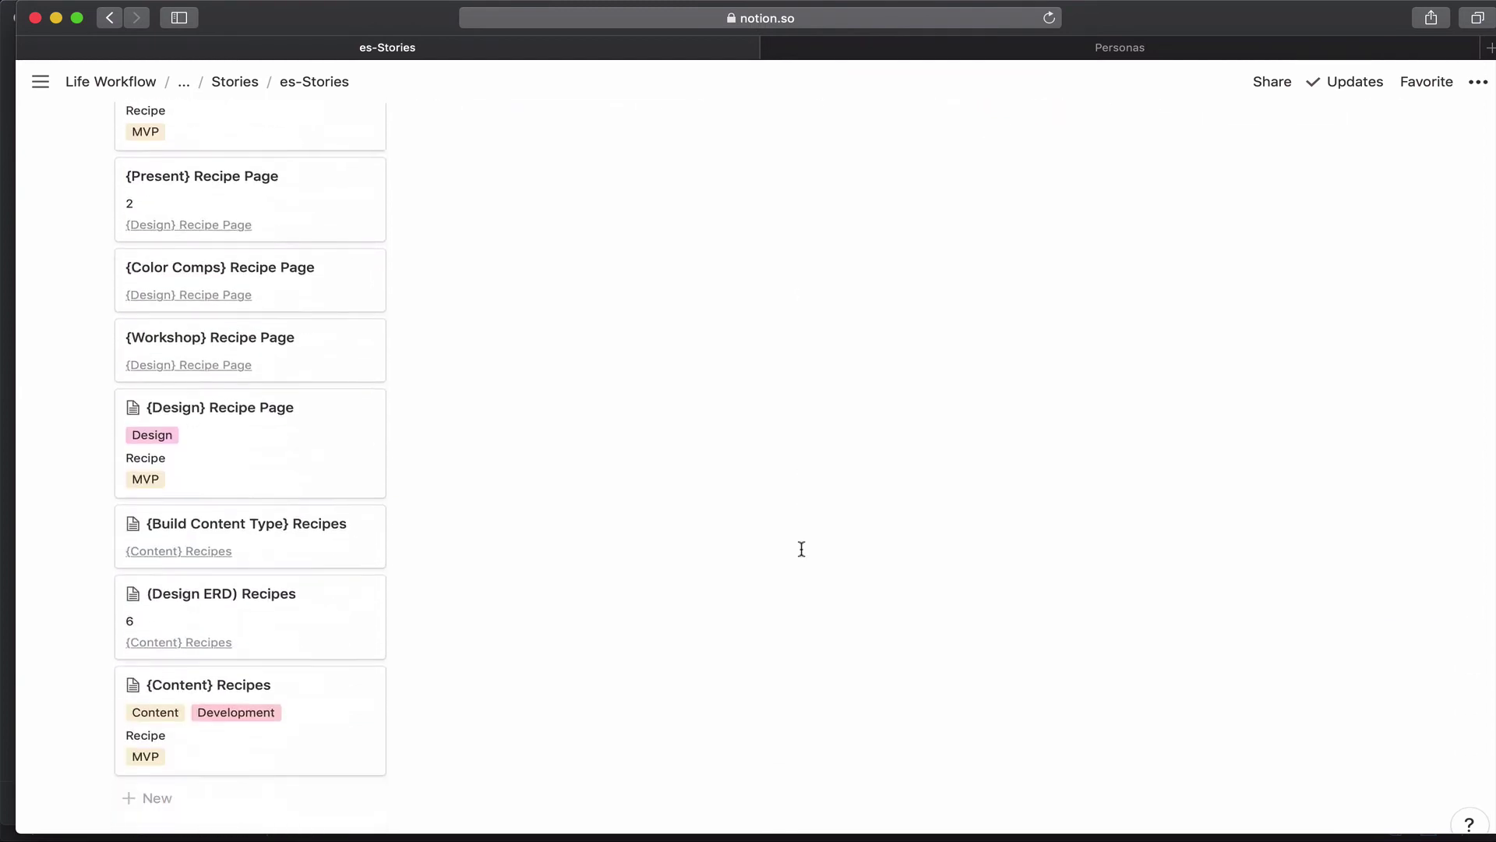
pyautogui.scroll(20, 801, 550)
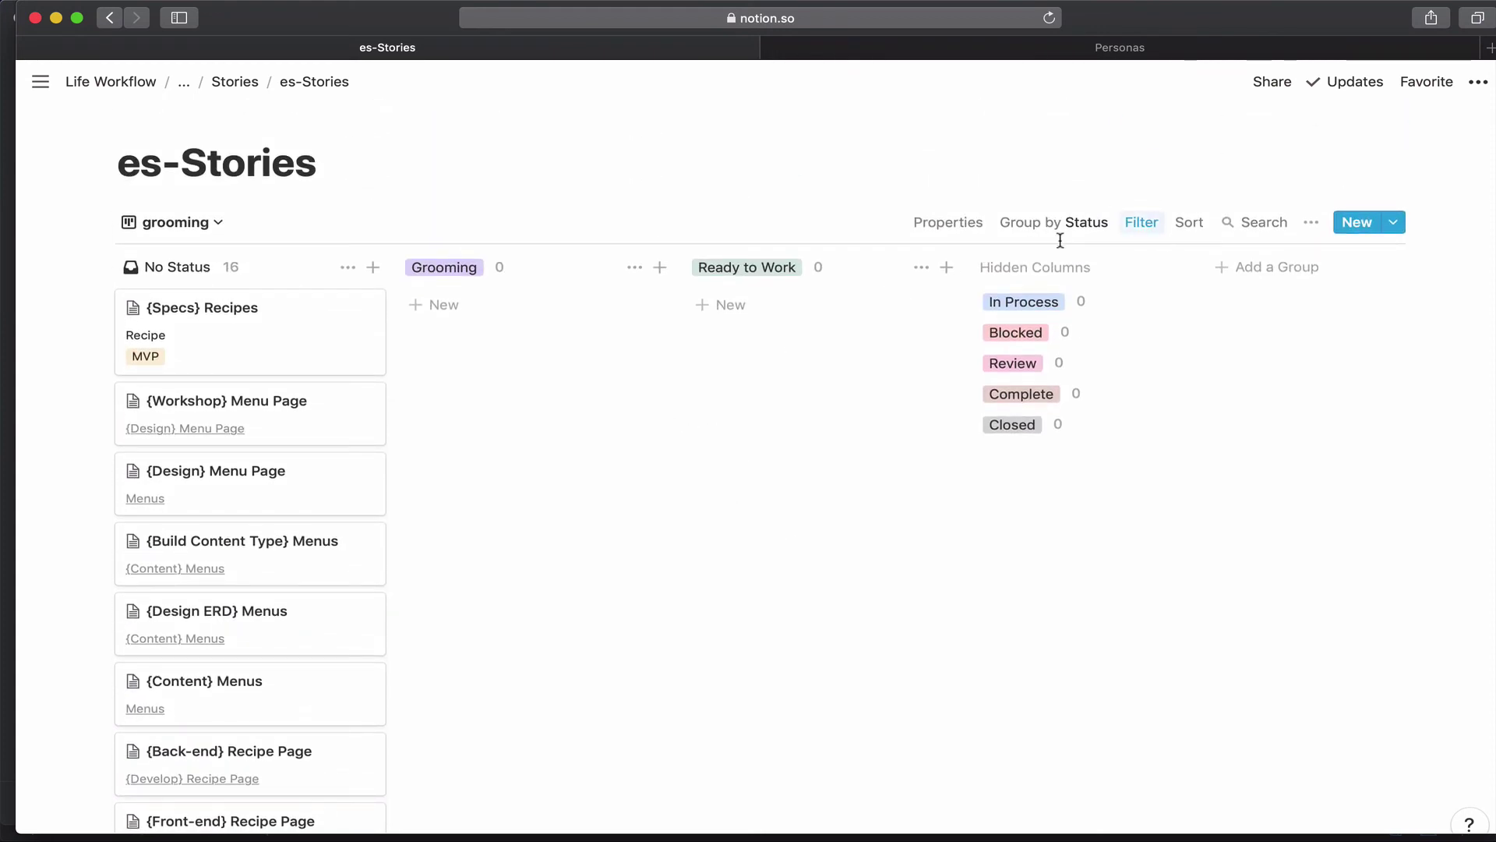
pyautogui.scroll(-3, 746, 491)
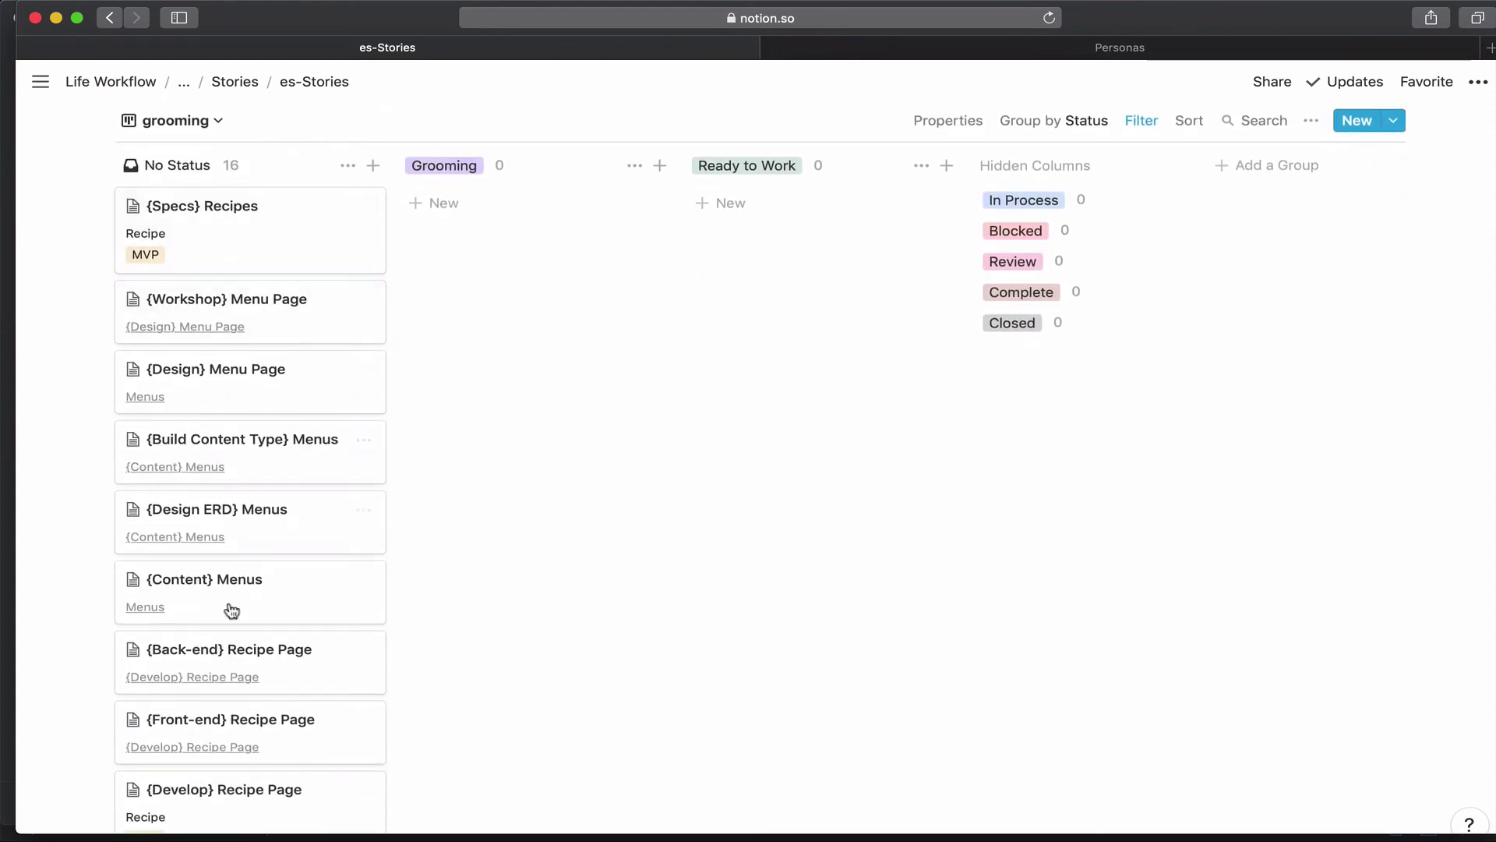
pyautogui.scroll(3, 608, 358)
pyautogui.click(1142, 224)
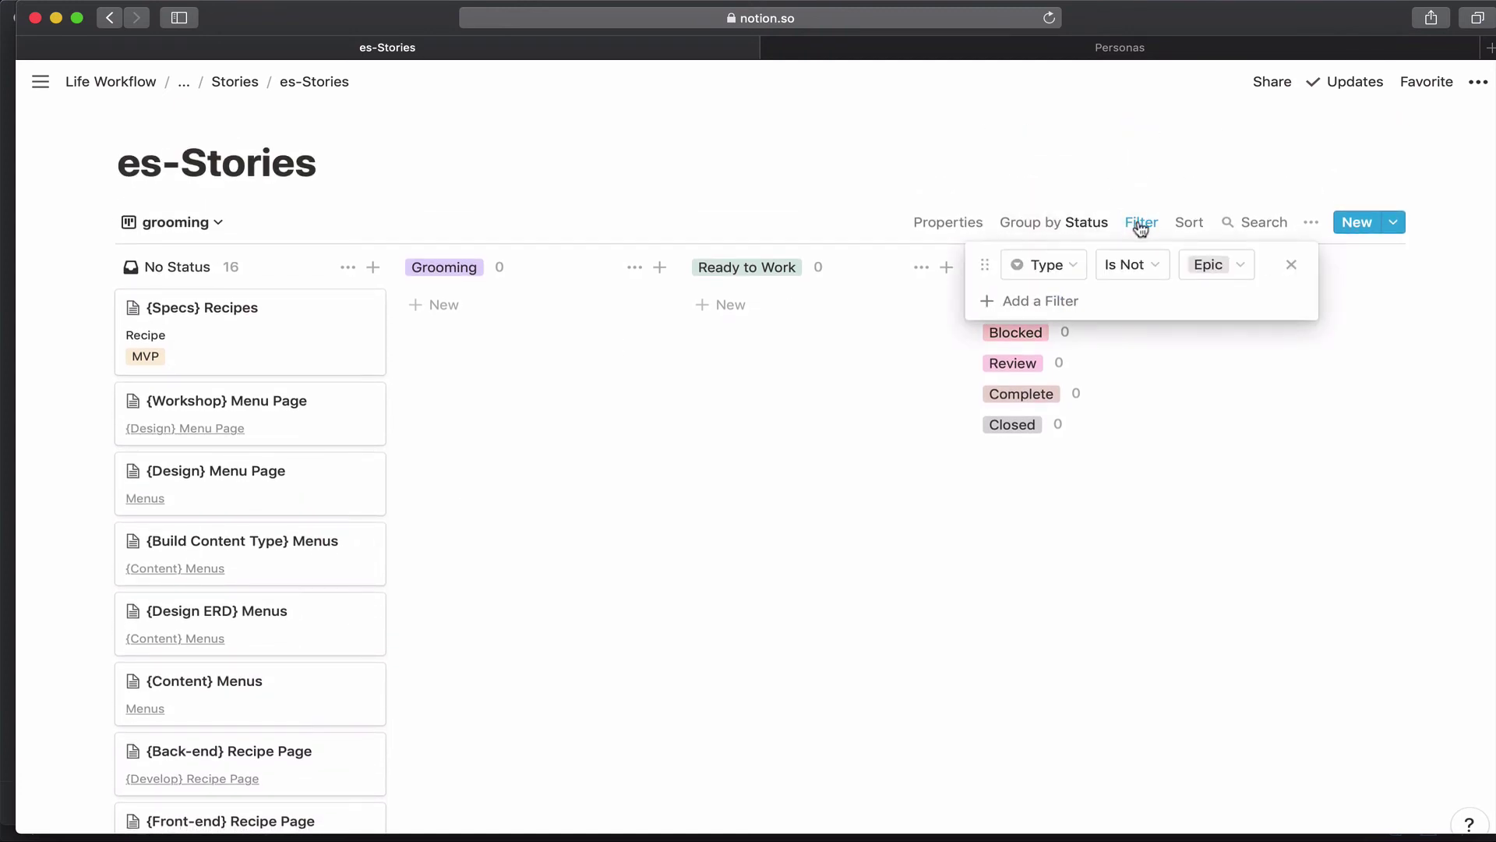
pyautogui.click(1062, 304)
pyautogui.click(1065, 312)
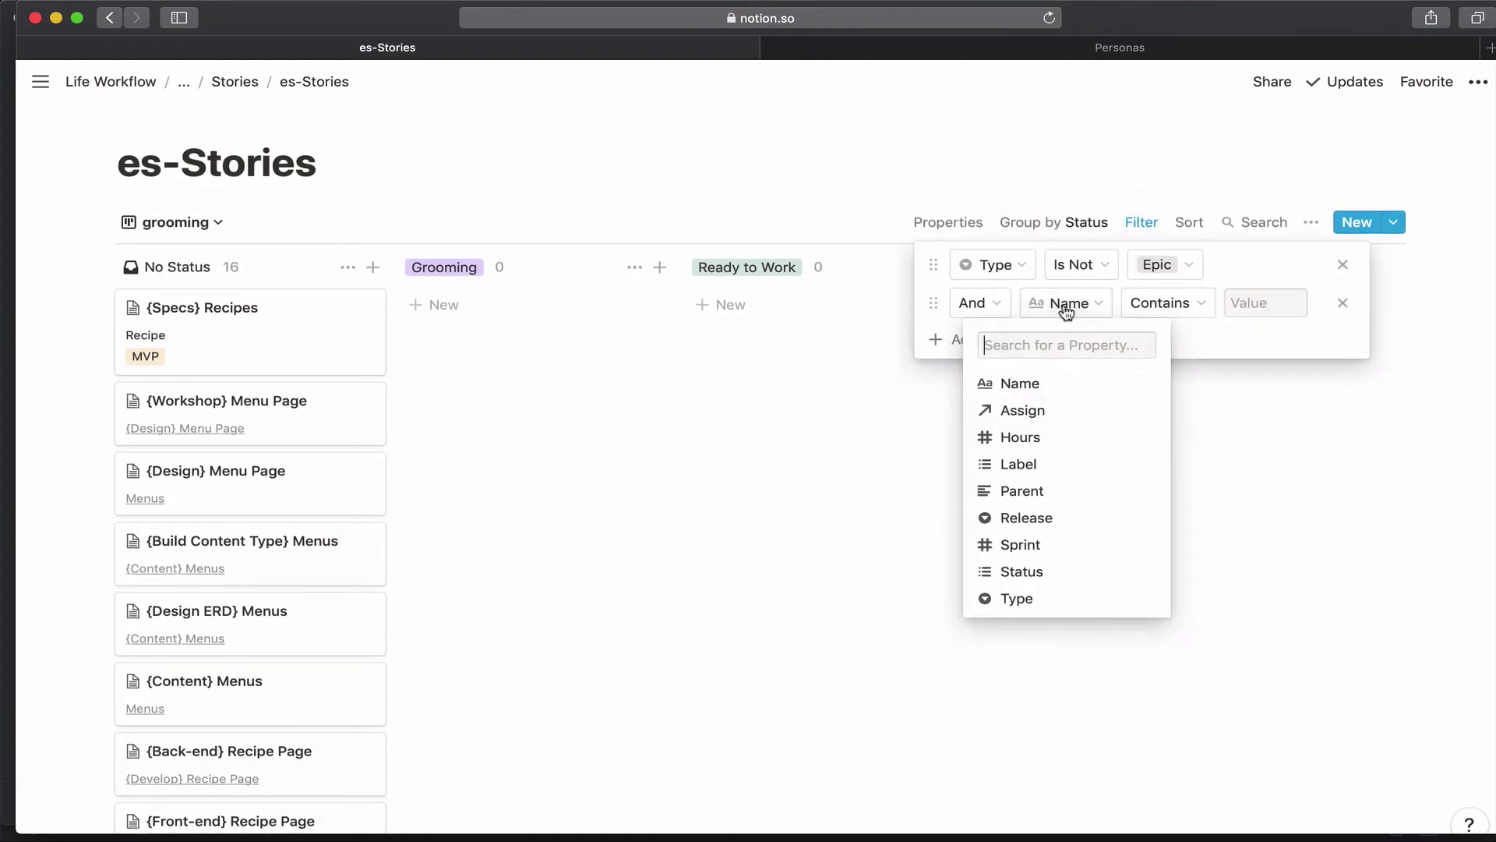
pyautogui.click(1052, 515)
pyautogui.click(1203, 302)
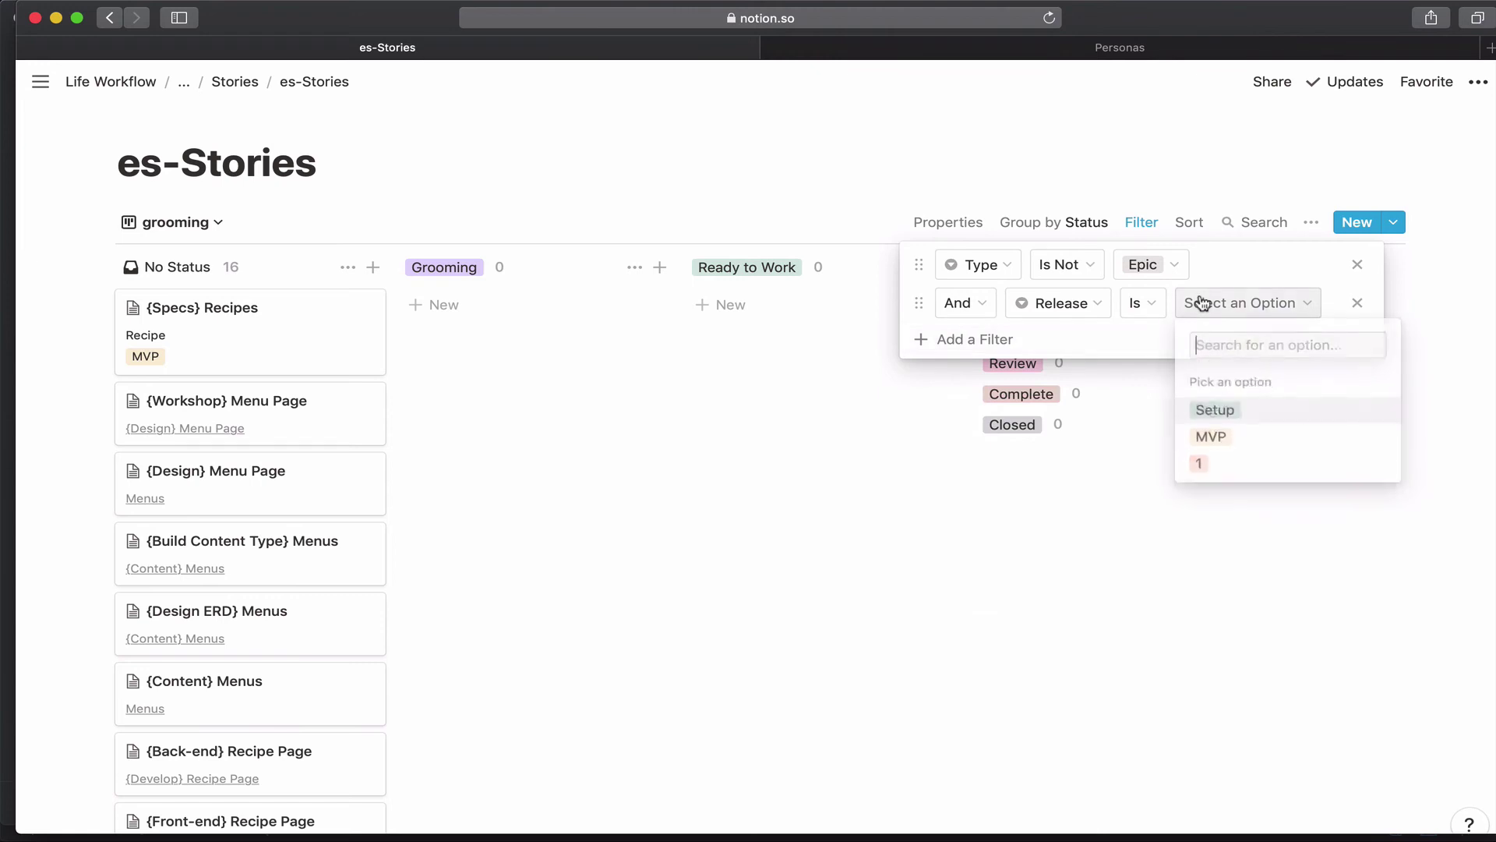
pyautogui.click(1210, 440)
pyautogui.click(1153, 556)
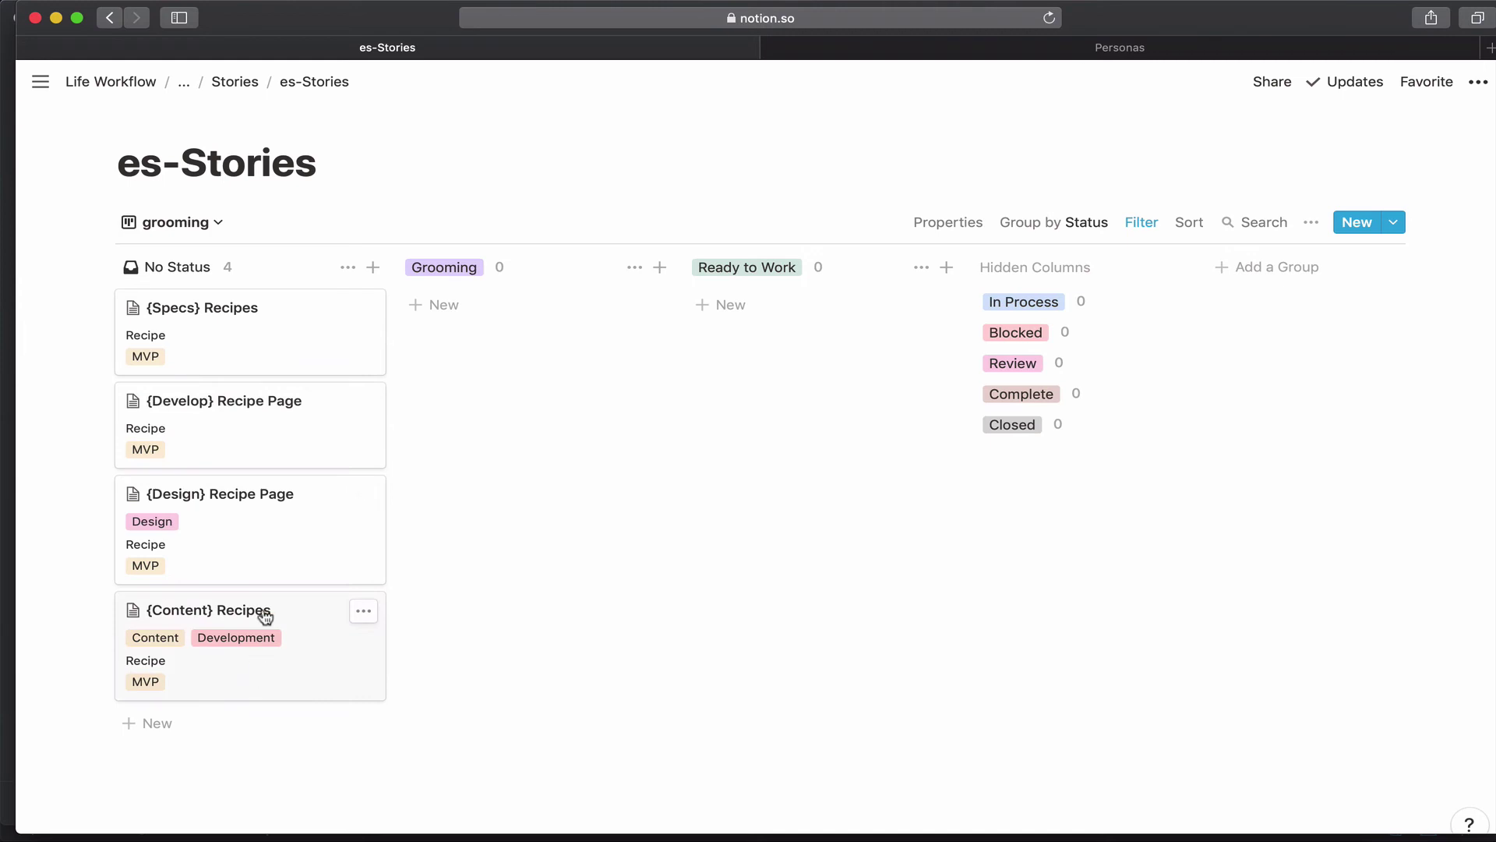
# - Show the Type property on the grooming board's cards
pyautogui.click(1259, 222)
pyautogui.press('Escape')
pyautogui.click(1302, 226)
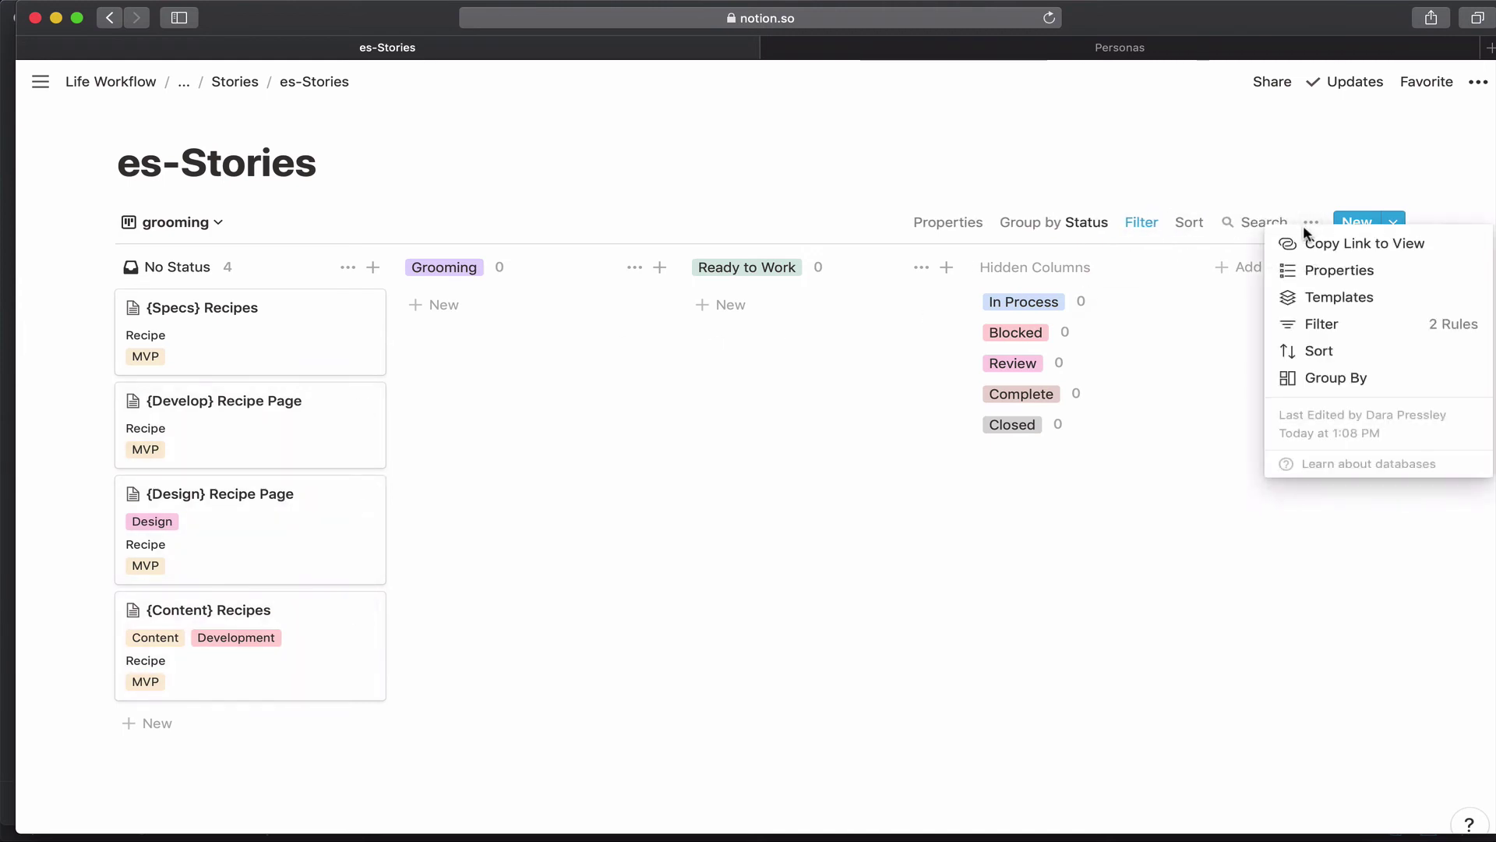
pyautogui.click(1298, 271)
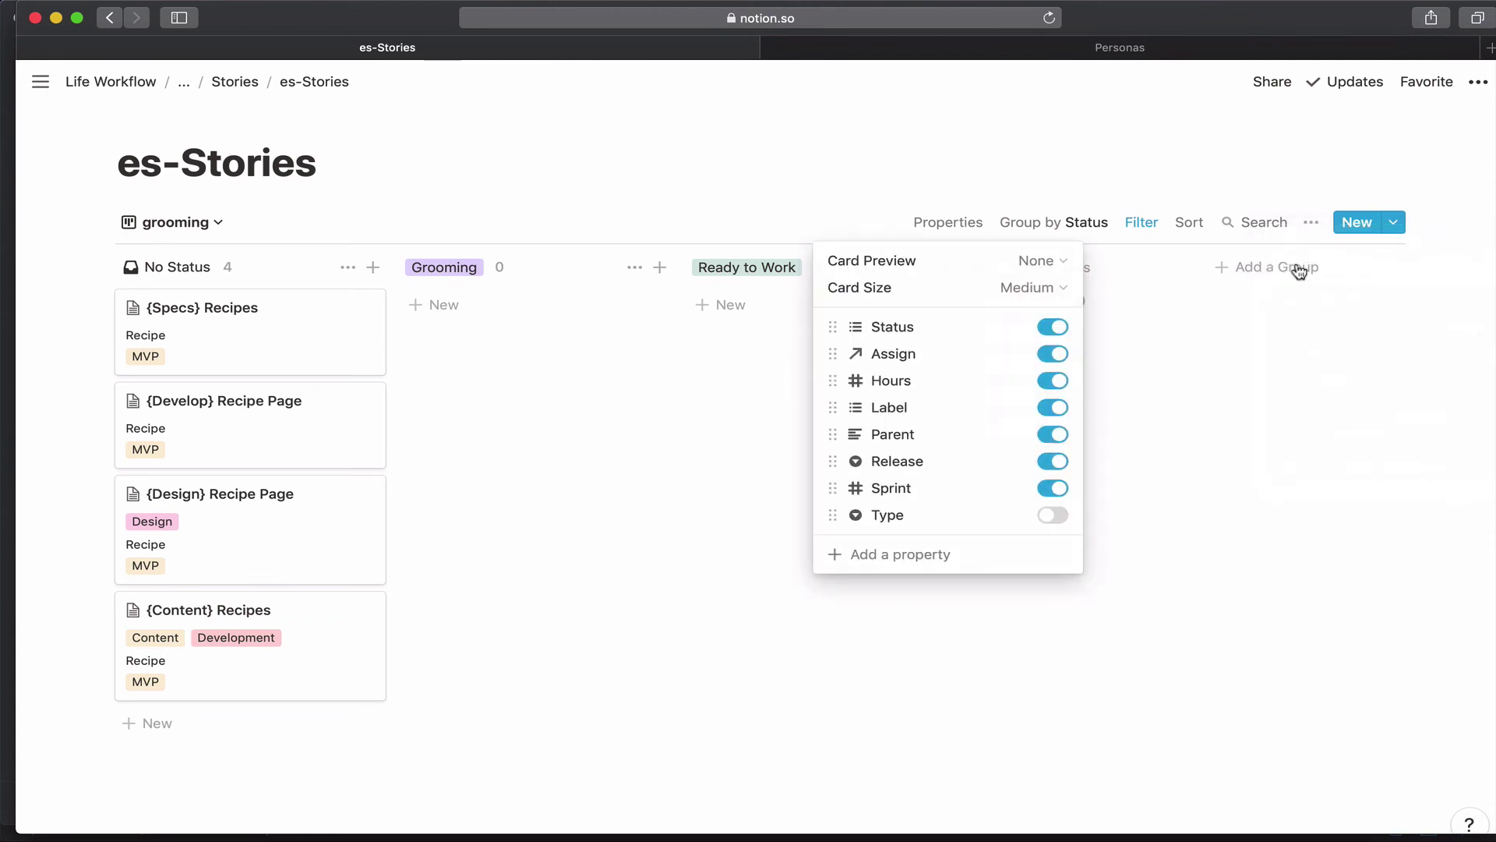
pyautogui.click(1054, 516)
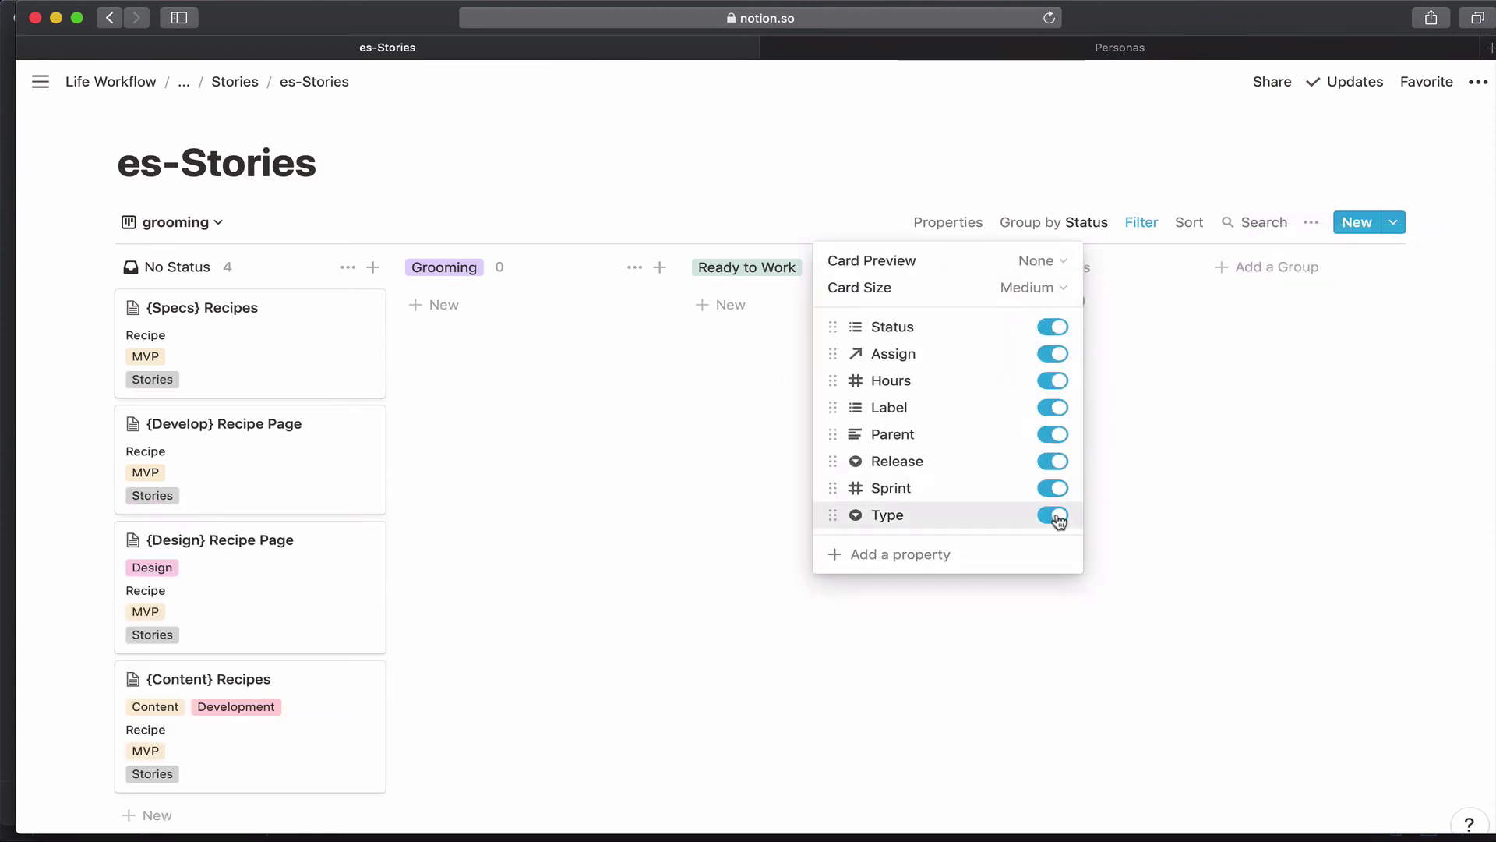
pyautogui.click(695, 581)
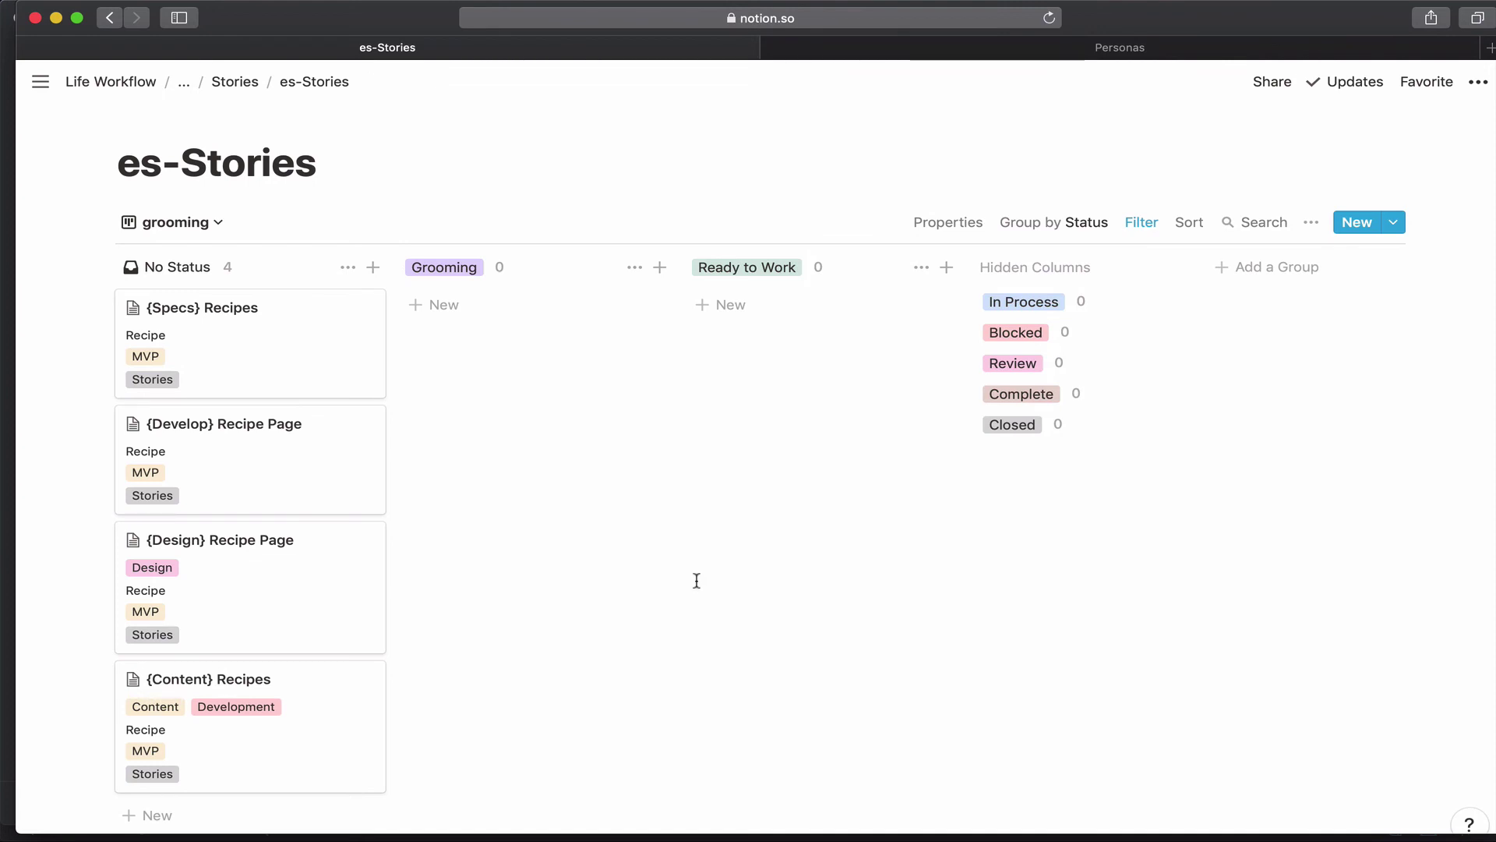
# - Check the grooming view's filter rules and hide the Type property on its cards
pyautogui.click(1140, 228)
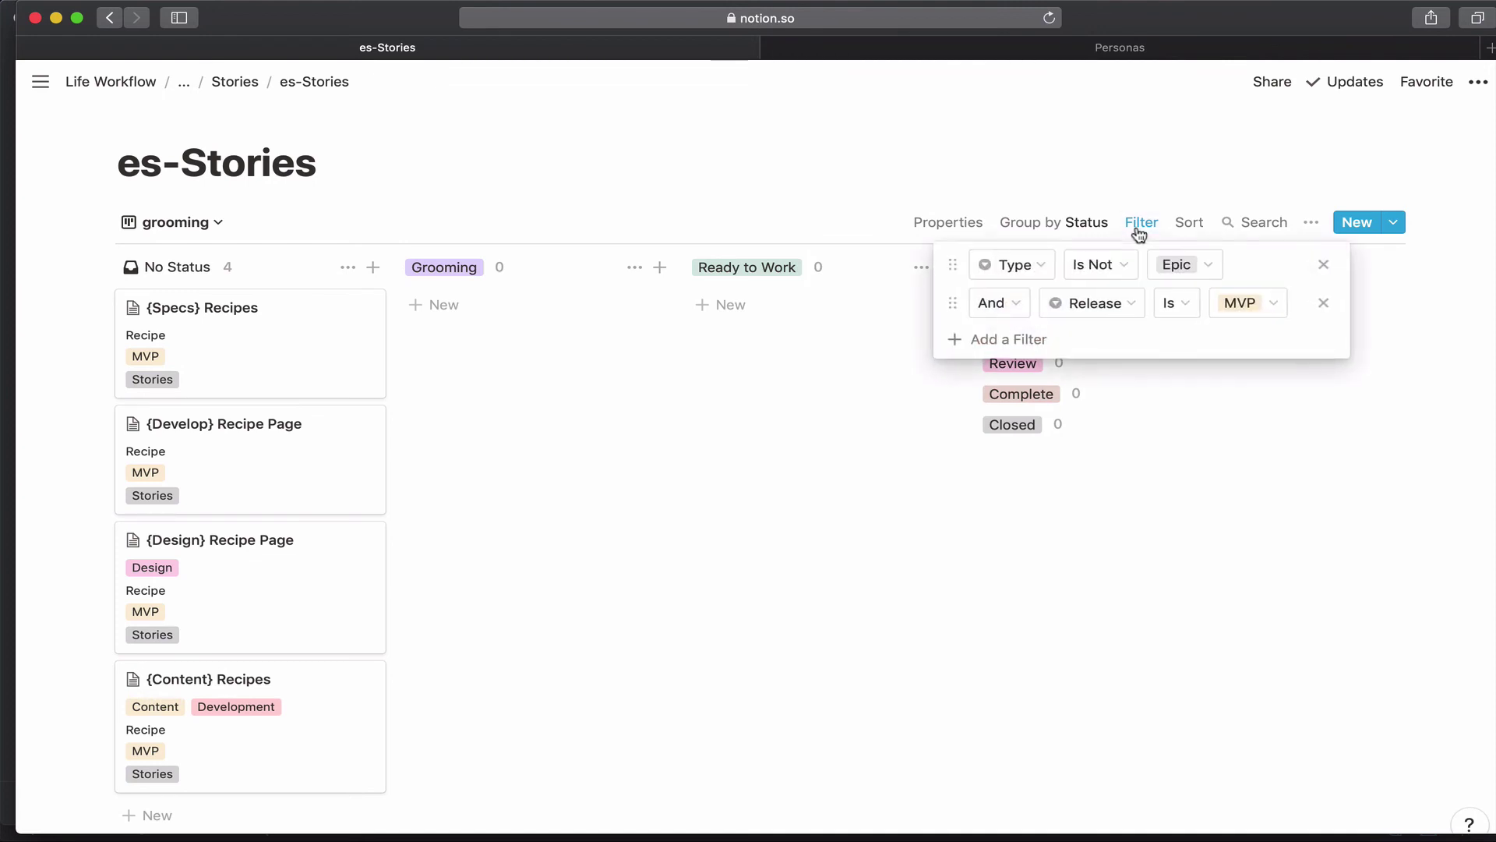
pyautogui.click(1123, 201)
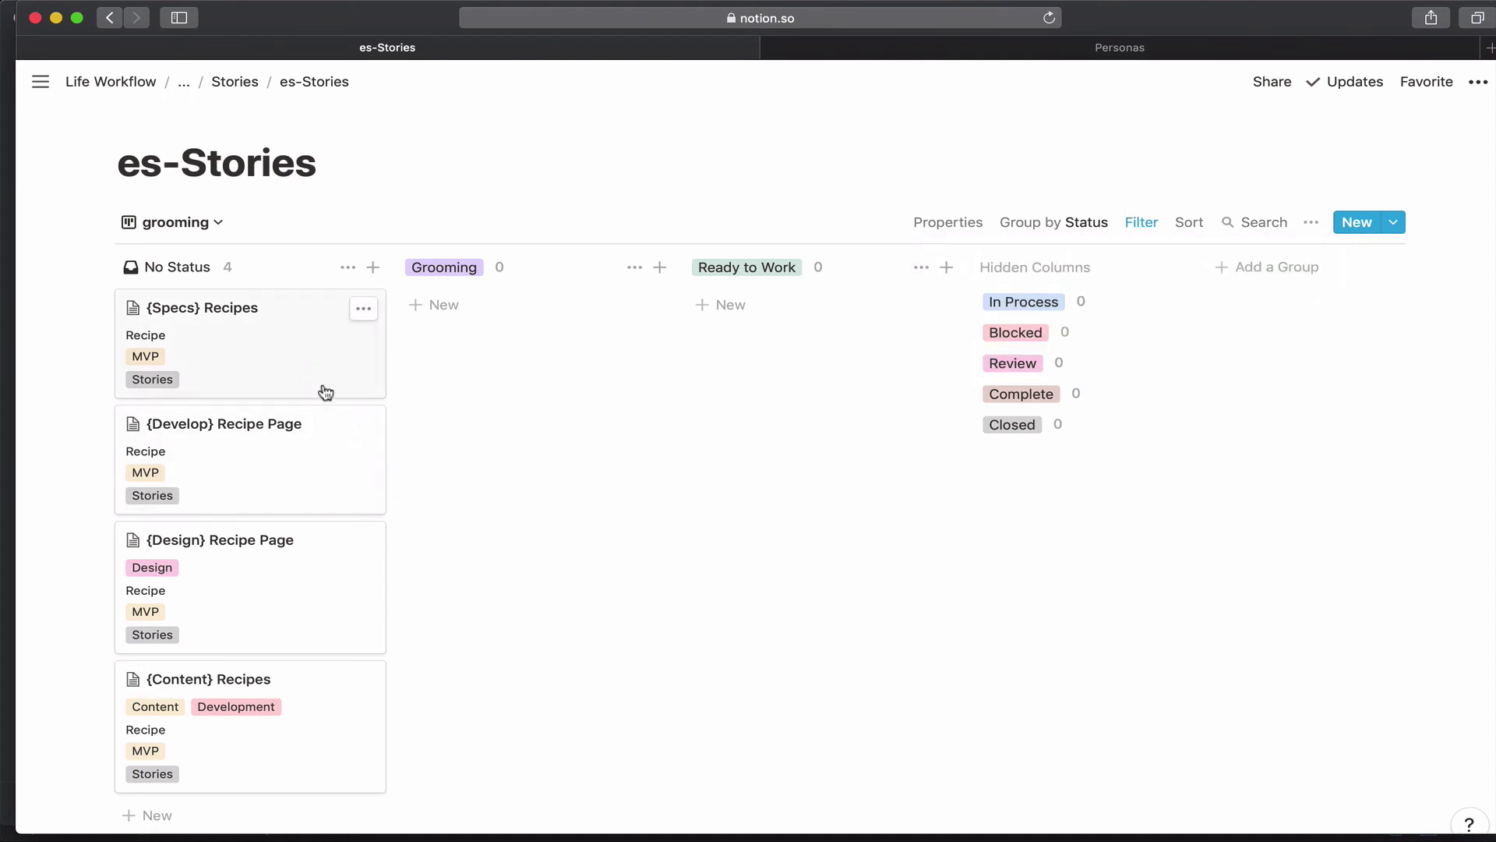
pyautogui.click(1311, 223)
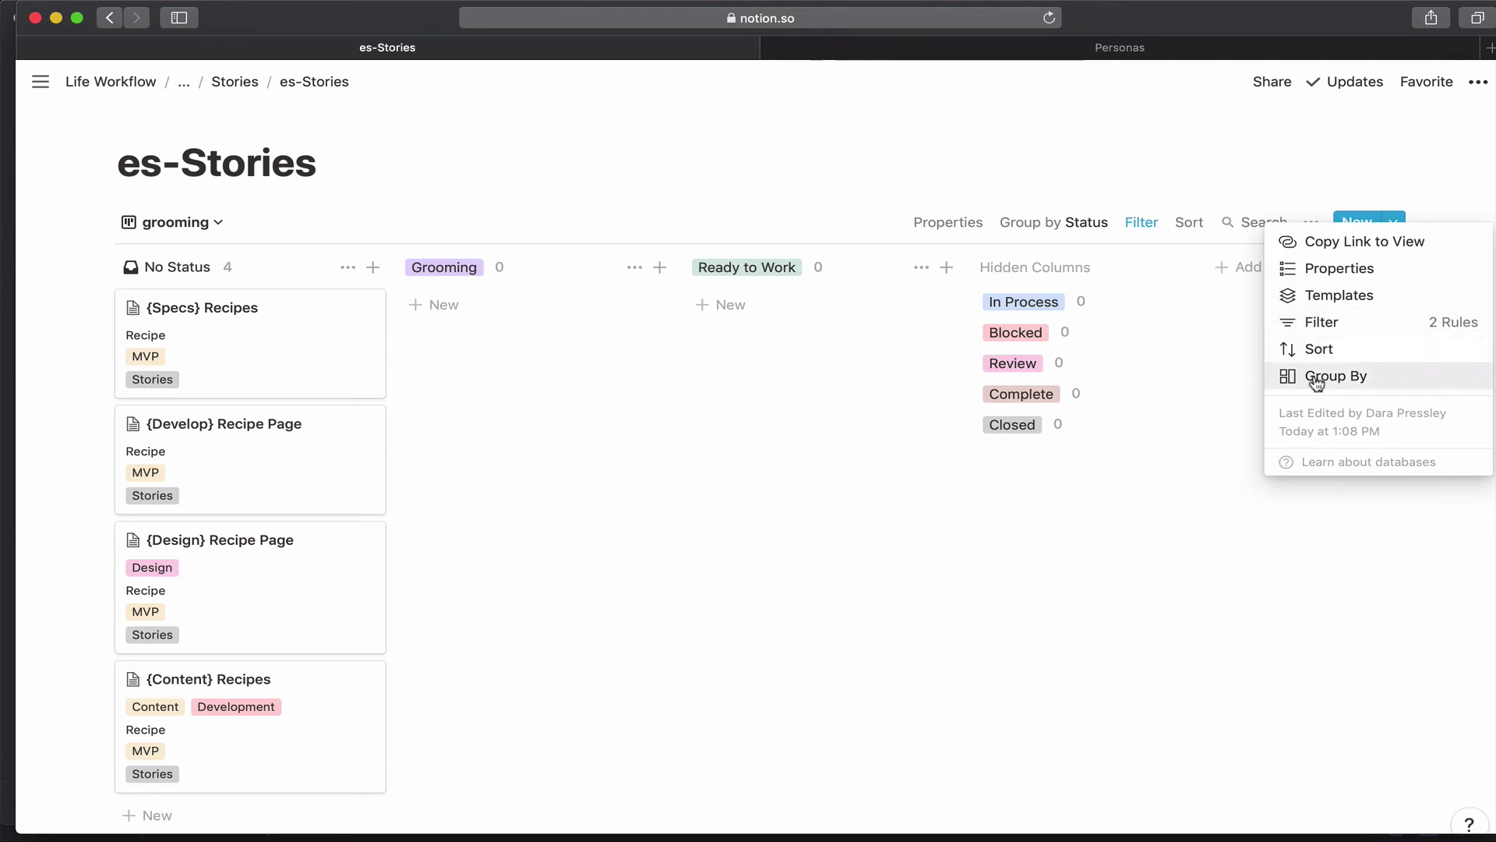
pyautogui.click(1325, 269)
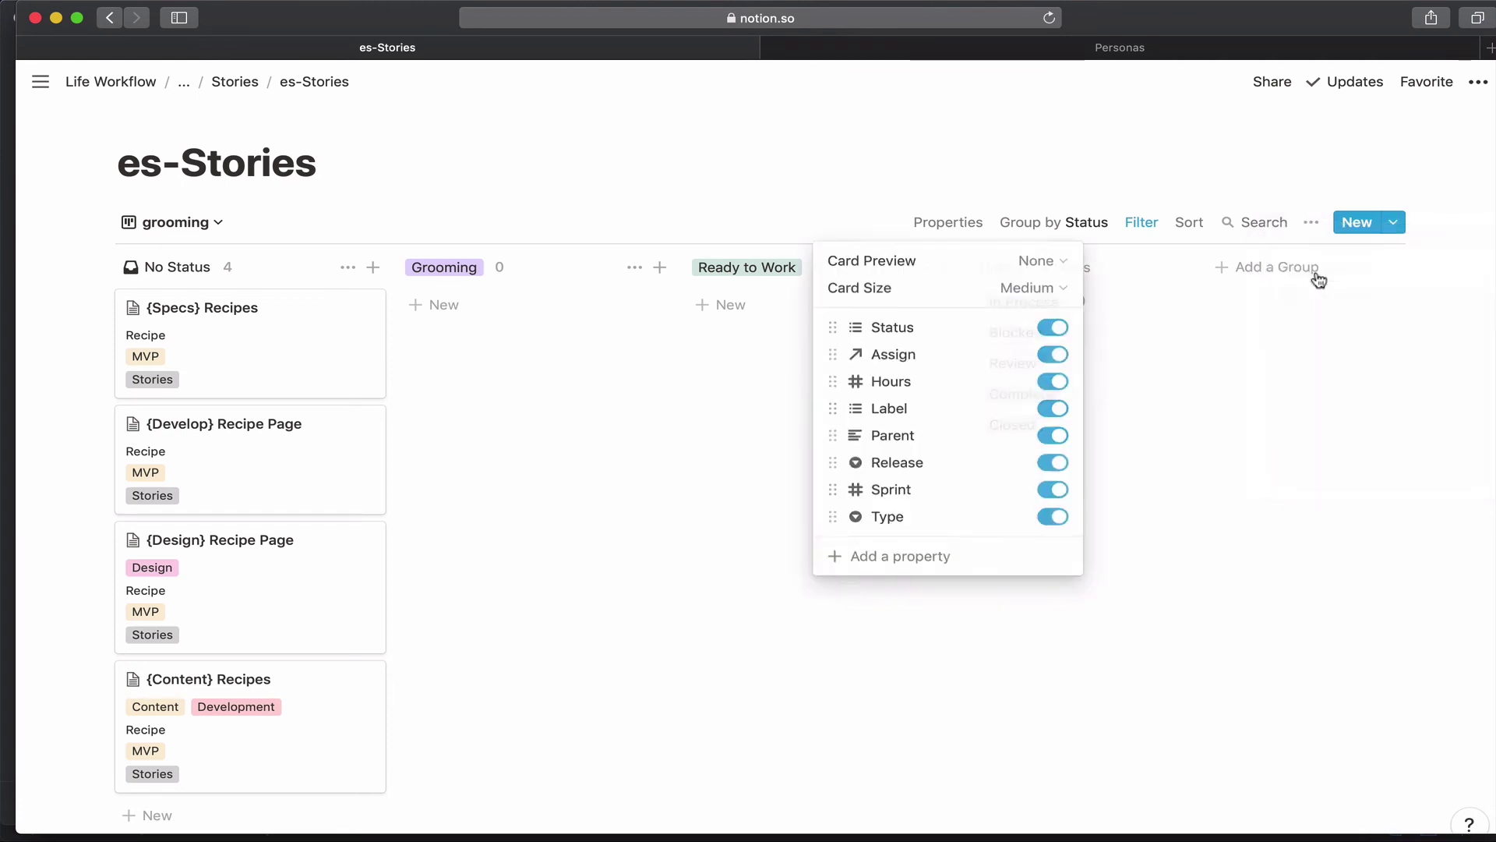
pyautogui.click(1052, 515)
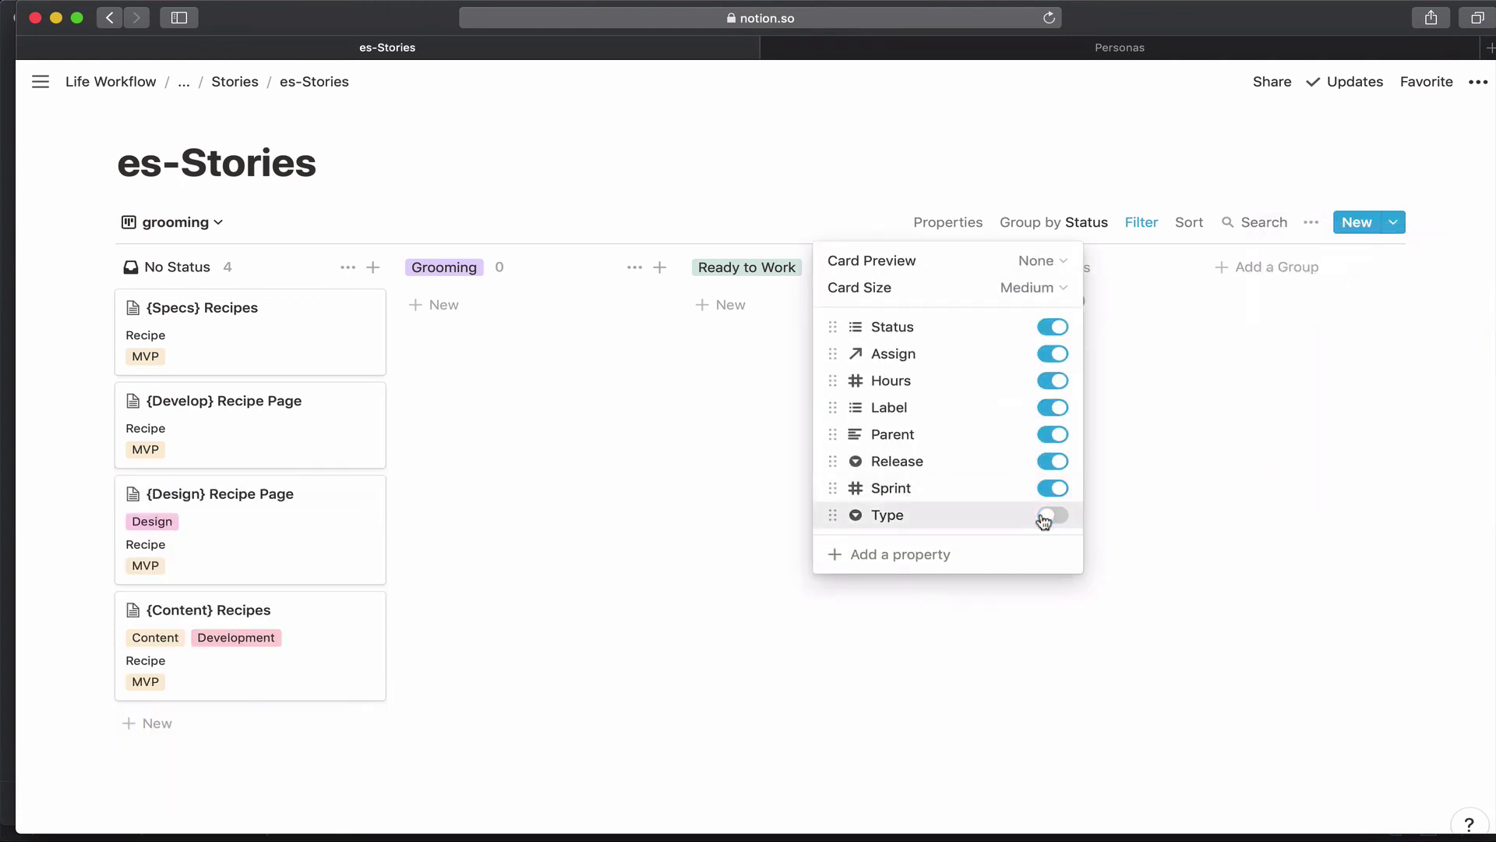
pyautogui.click(861, 628)
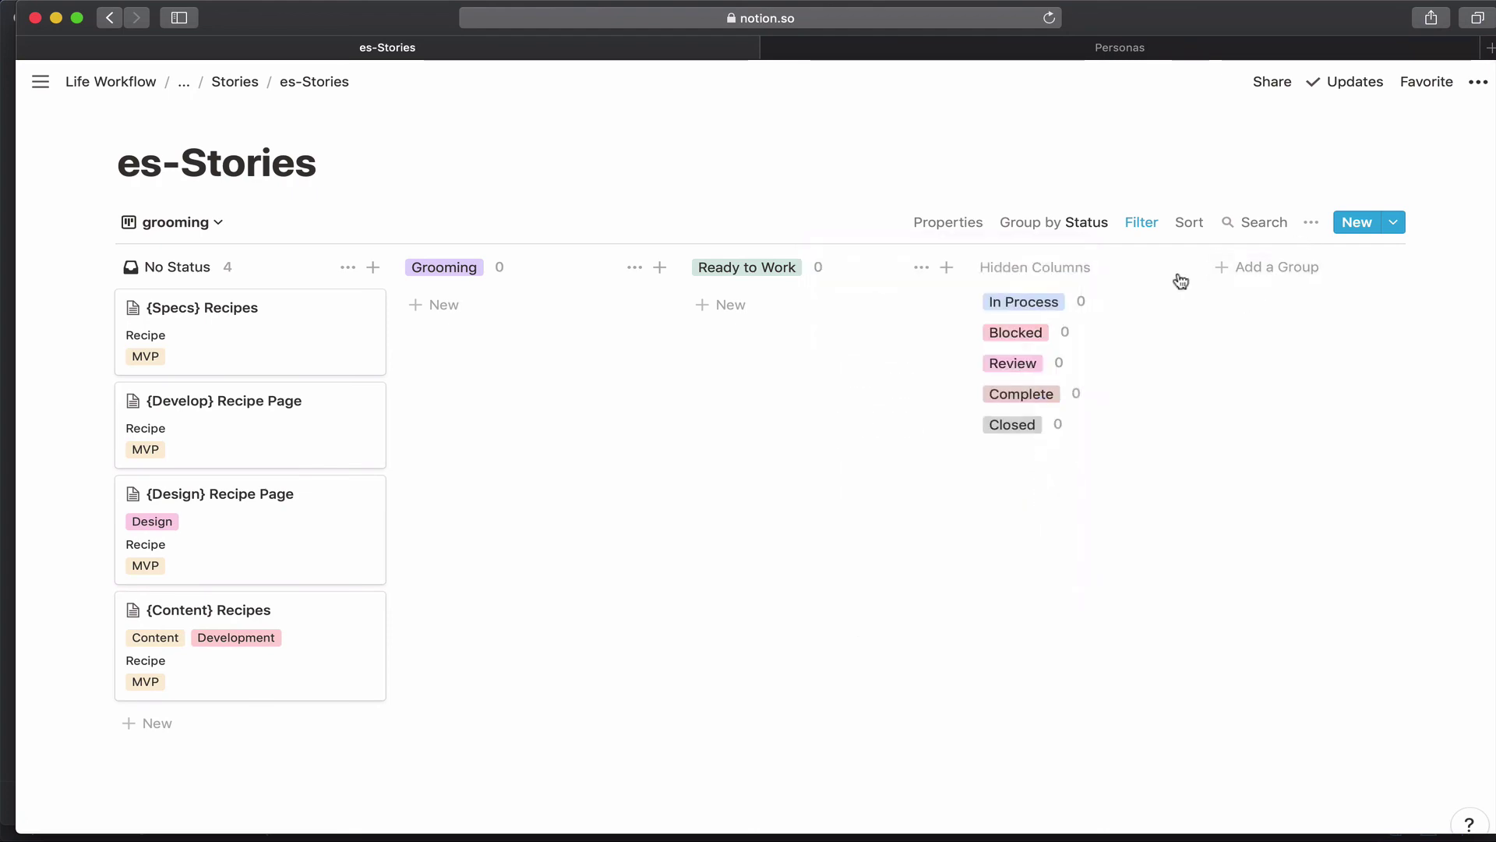
pyautogui.press('super+shift+backslash')
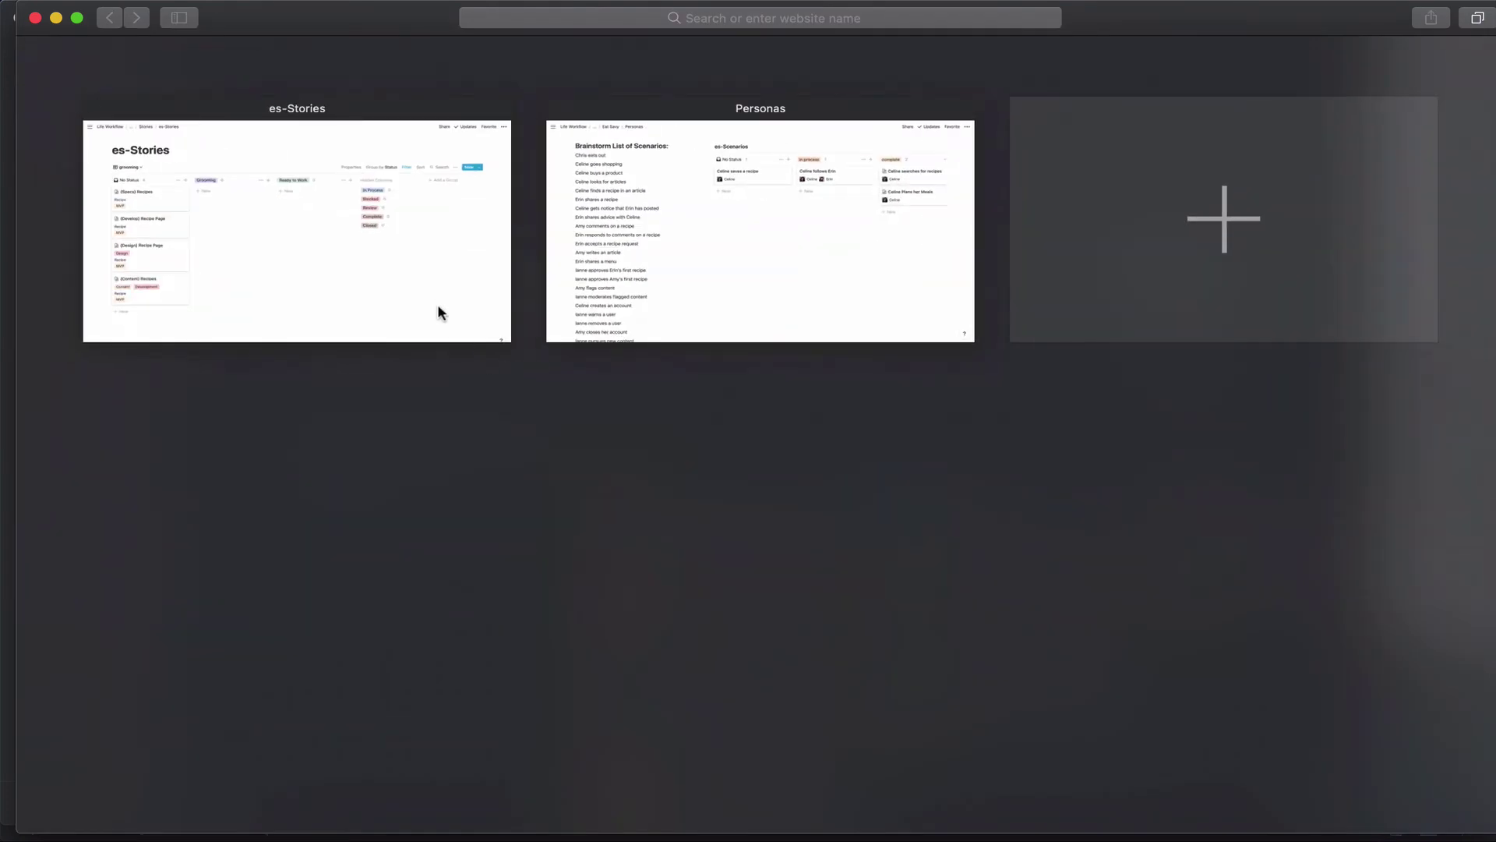
pyautogui.click(437, 312)
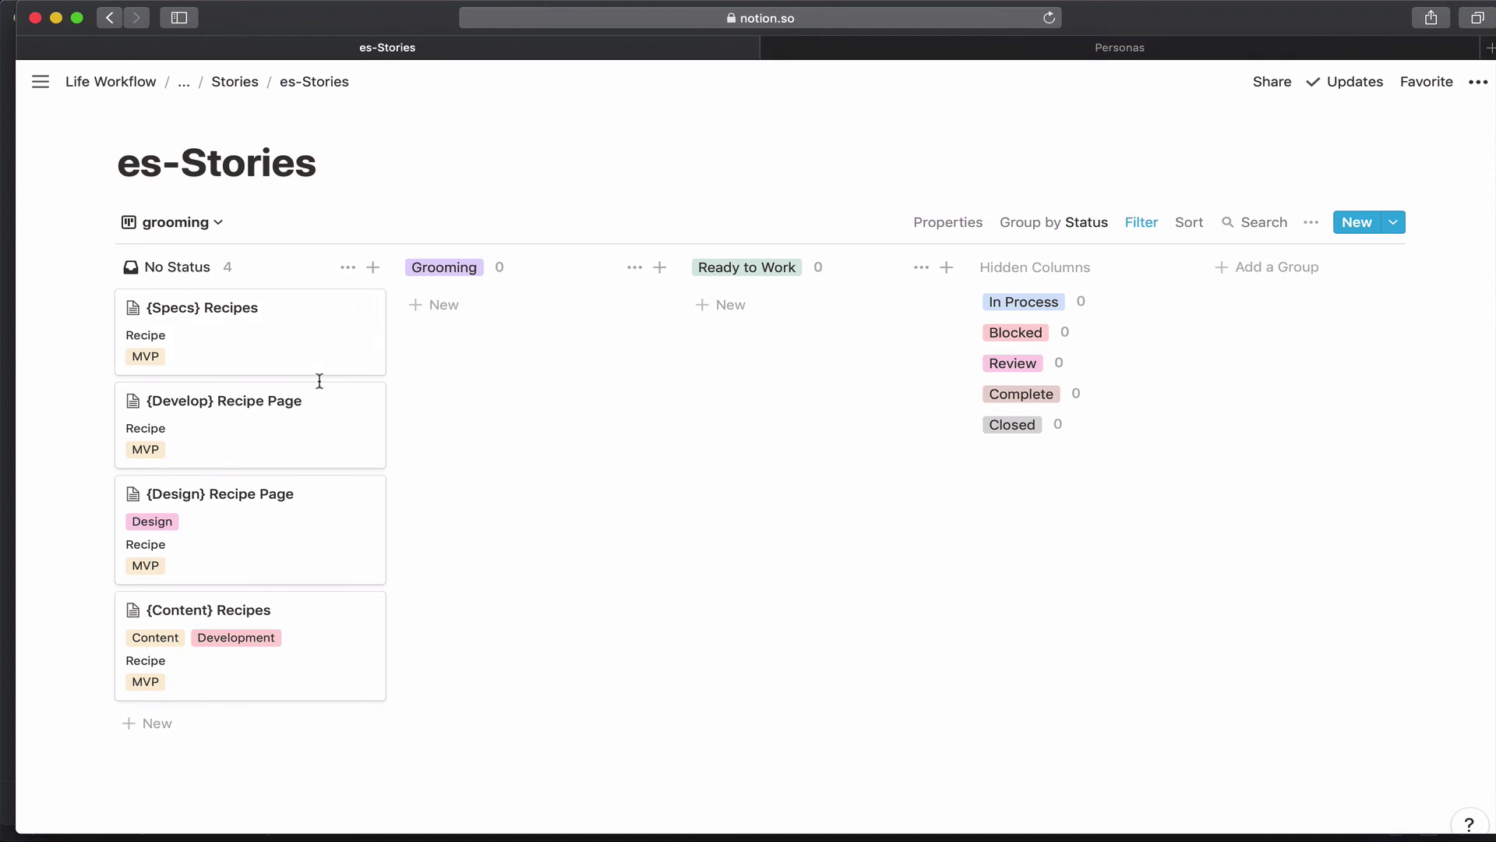
pyautogui.press('super+shift+backslash')
pyautogui.click(316, 312)
# - Reorder the No Status cards as {Content} Recipes, {Design} Recipe Page, {Specs} Recipes, {Develop} Recipe Page
pyautogui.moveTo(230, 523); pyautogui.dragTo(226, 393)
pyautogui.moveTo(233, 343); pyautogui.dragTo(227, 507)
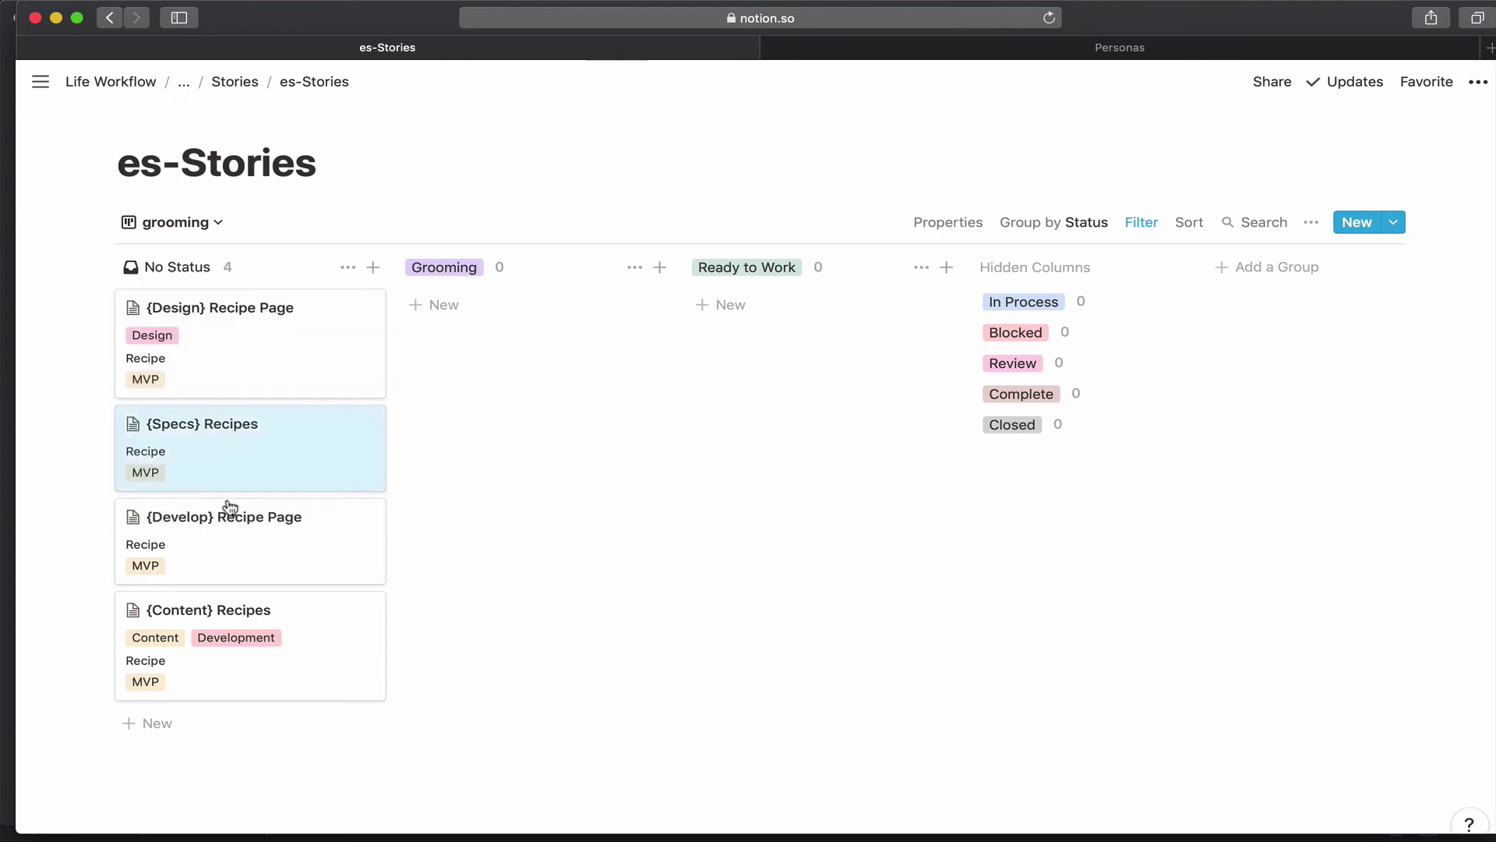
pyautogui.moveTo(231, 643); pyautogui.dragTo(271, 310)
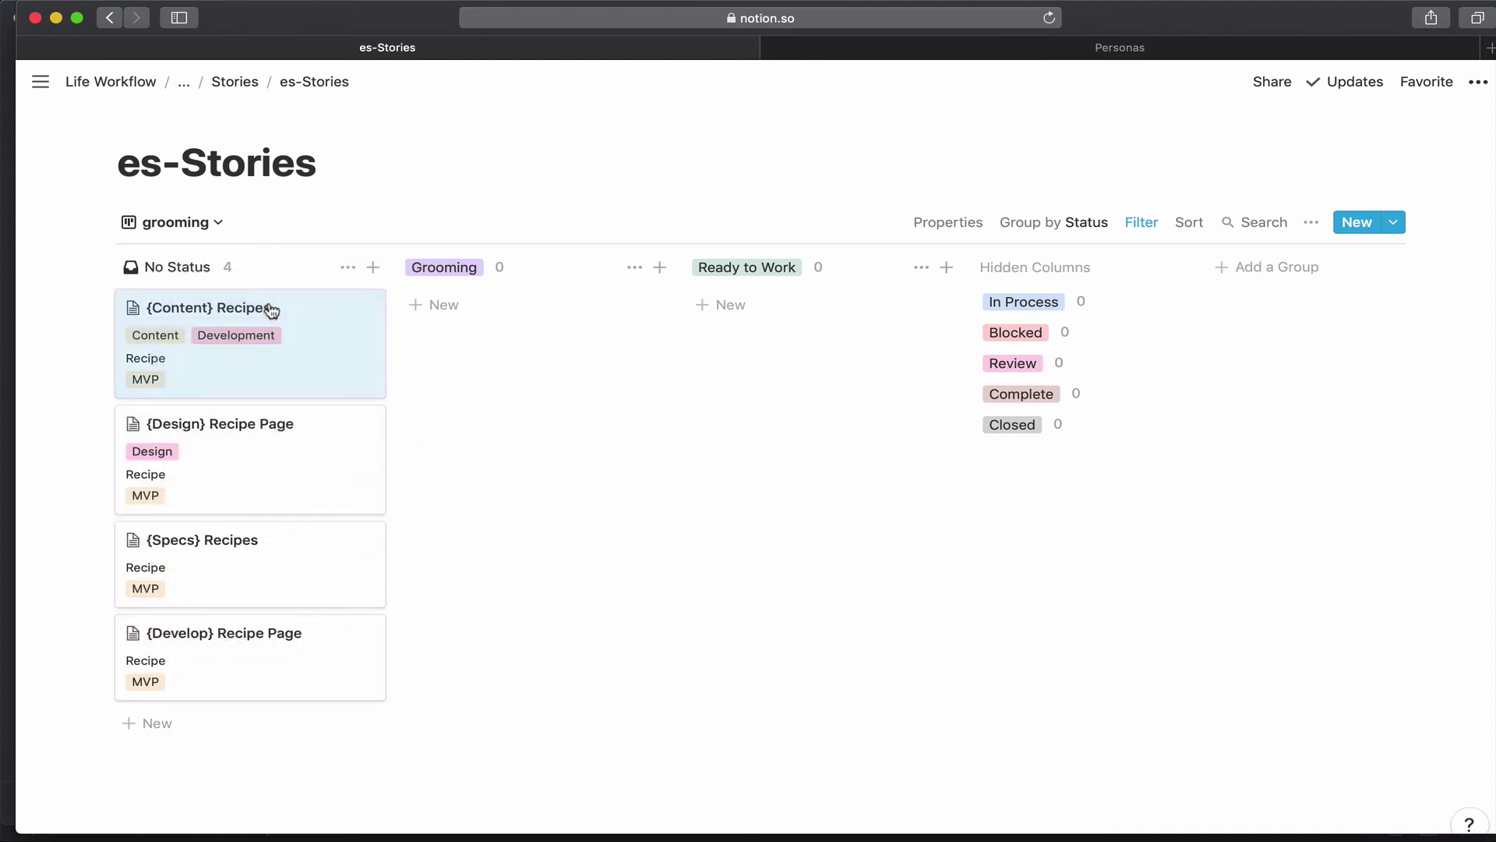
# - Review the {Content} Recipes story, its linked board, and the properties and requirements of its child story (Design ERD) Recipes
pyautogui.click(278, 362)
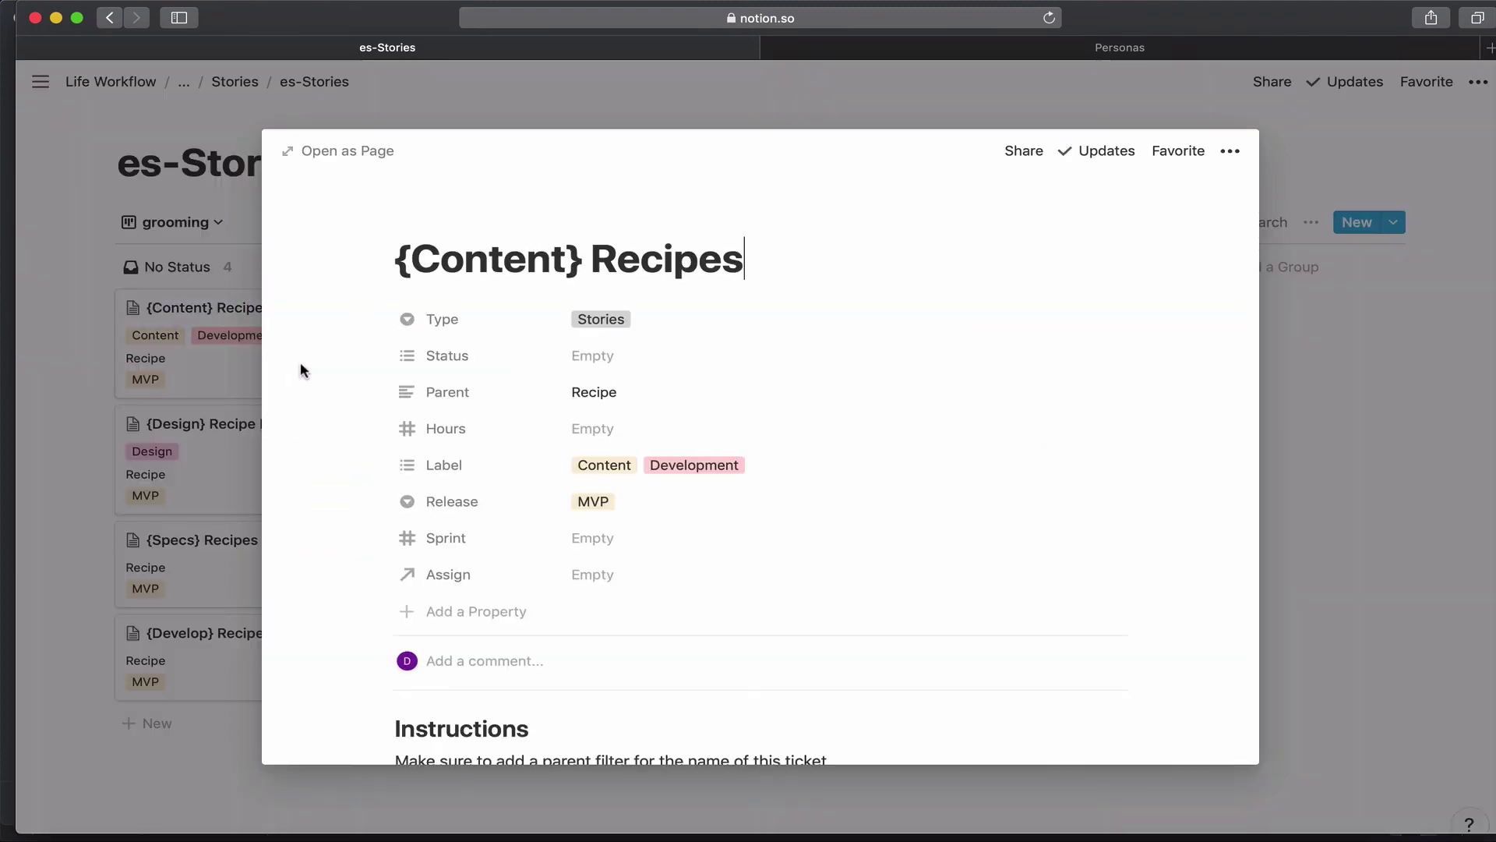
pyautogui.scroll(-3, 470, 476)
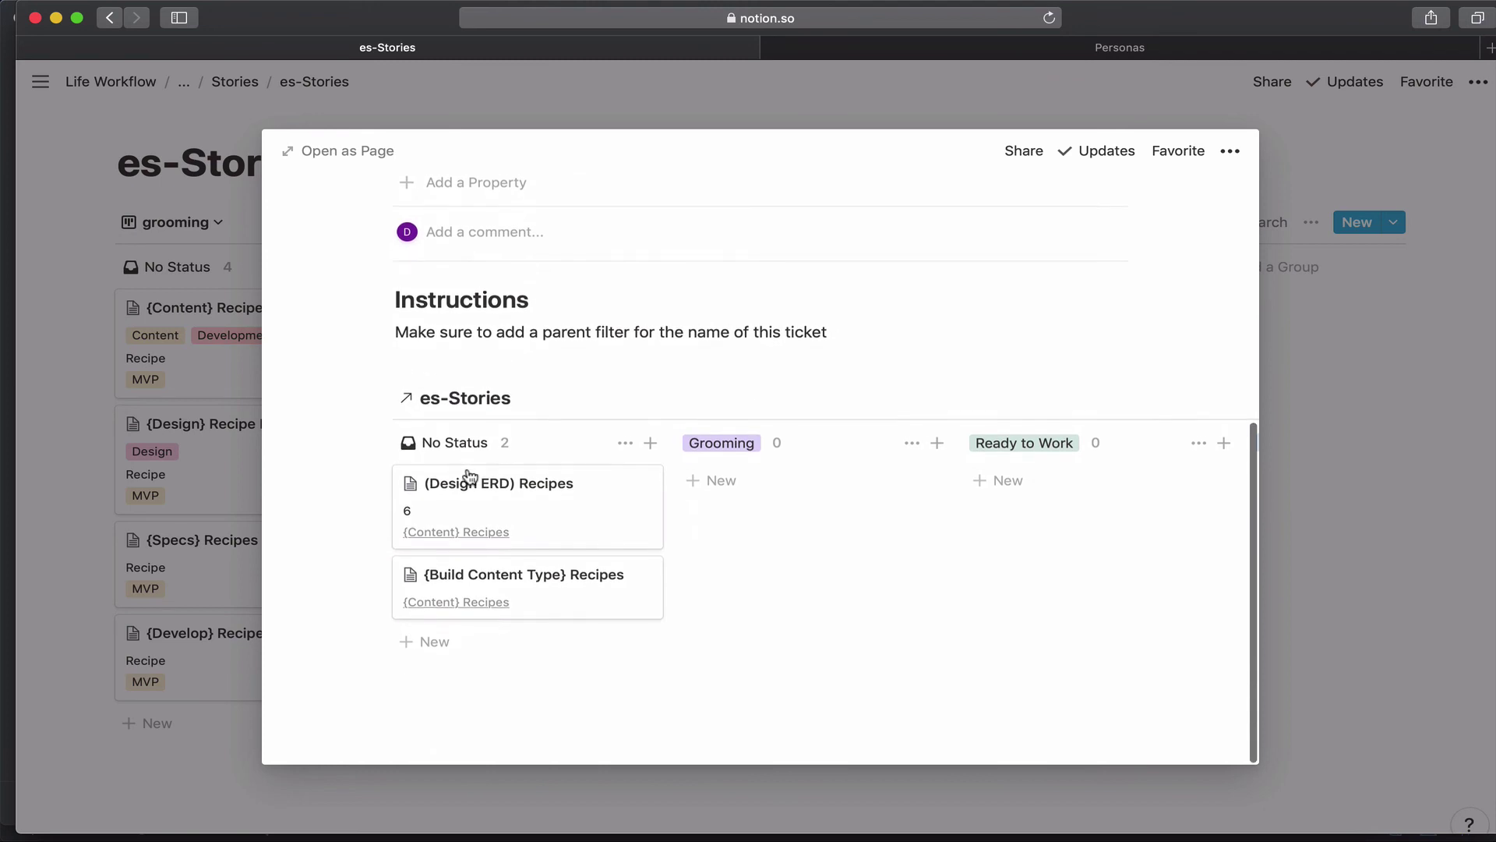
pyautogui.scroll(10, 470, 477)
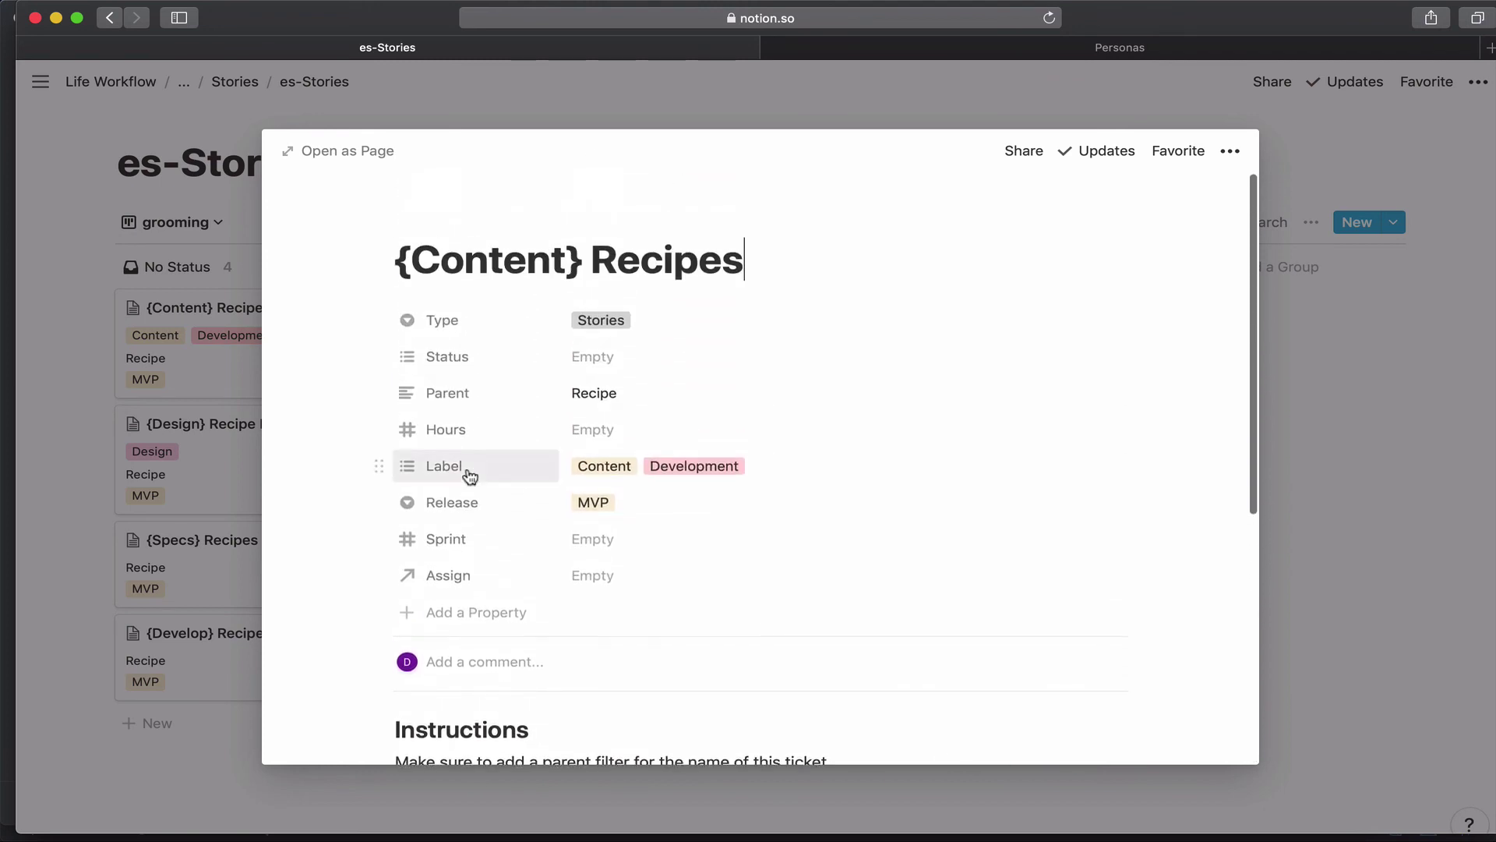
pyautogui.scroll(-5, 478, 394)
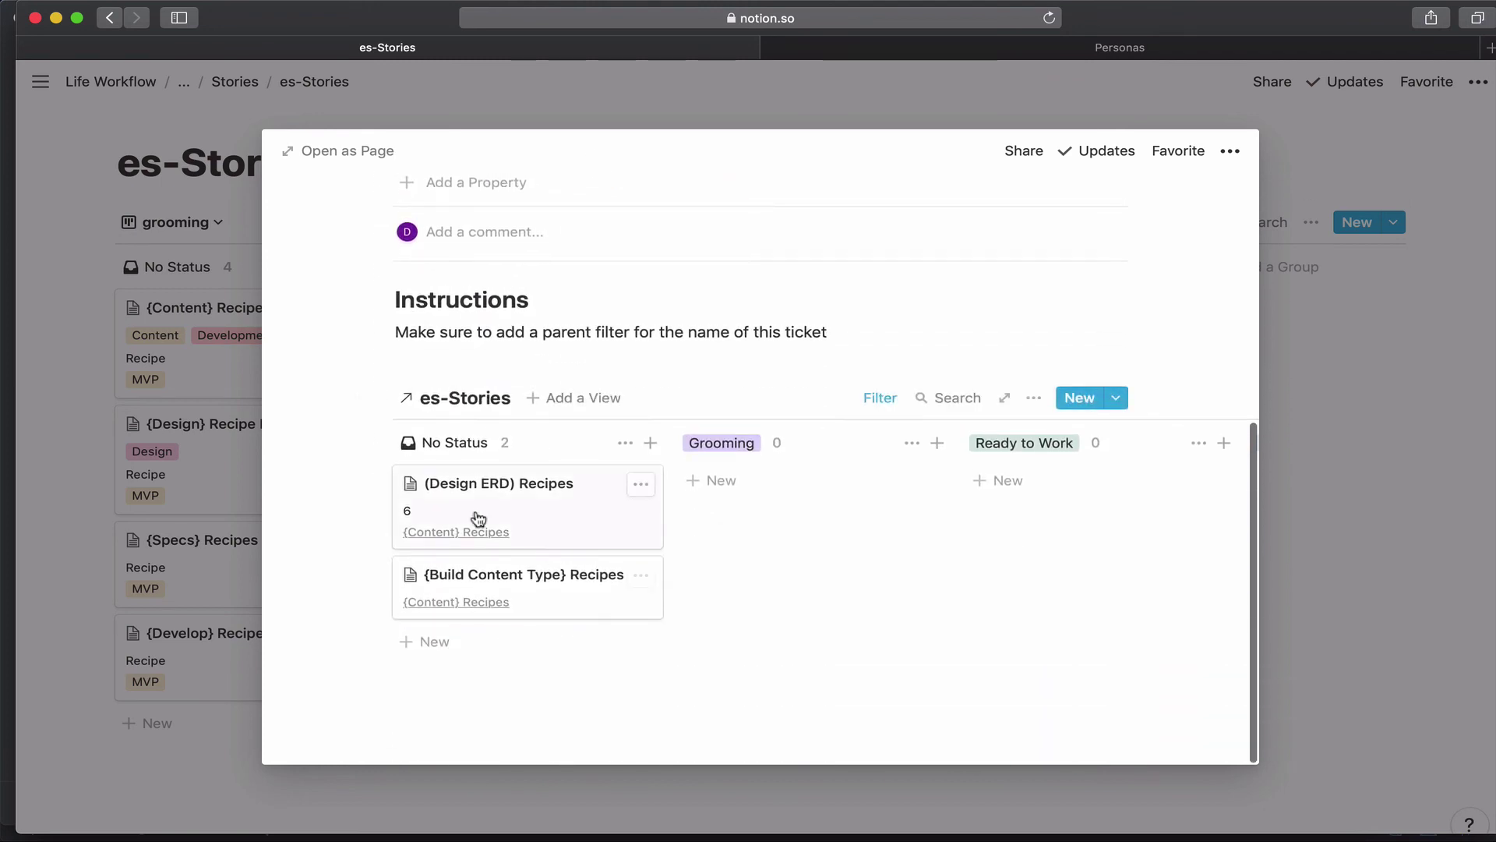
pyautogui.click(566, 520)
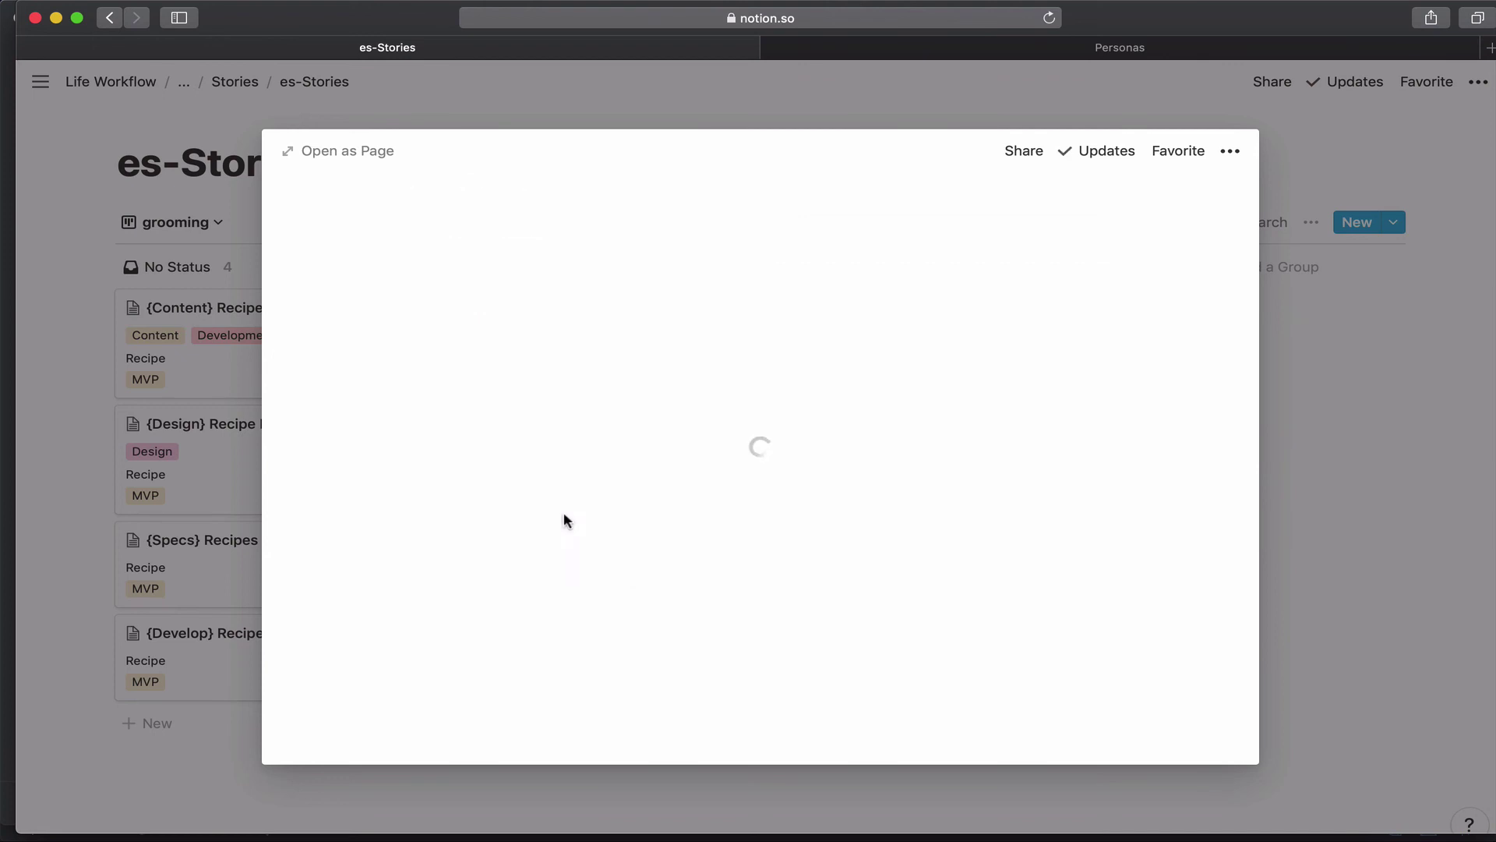
pyautogui.scroll(-5, 570, 476)
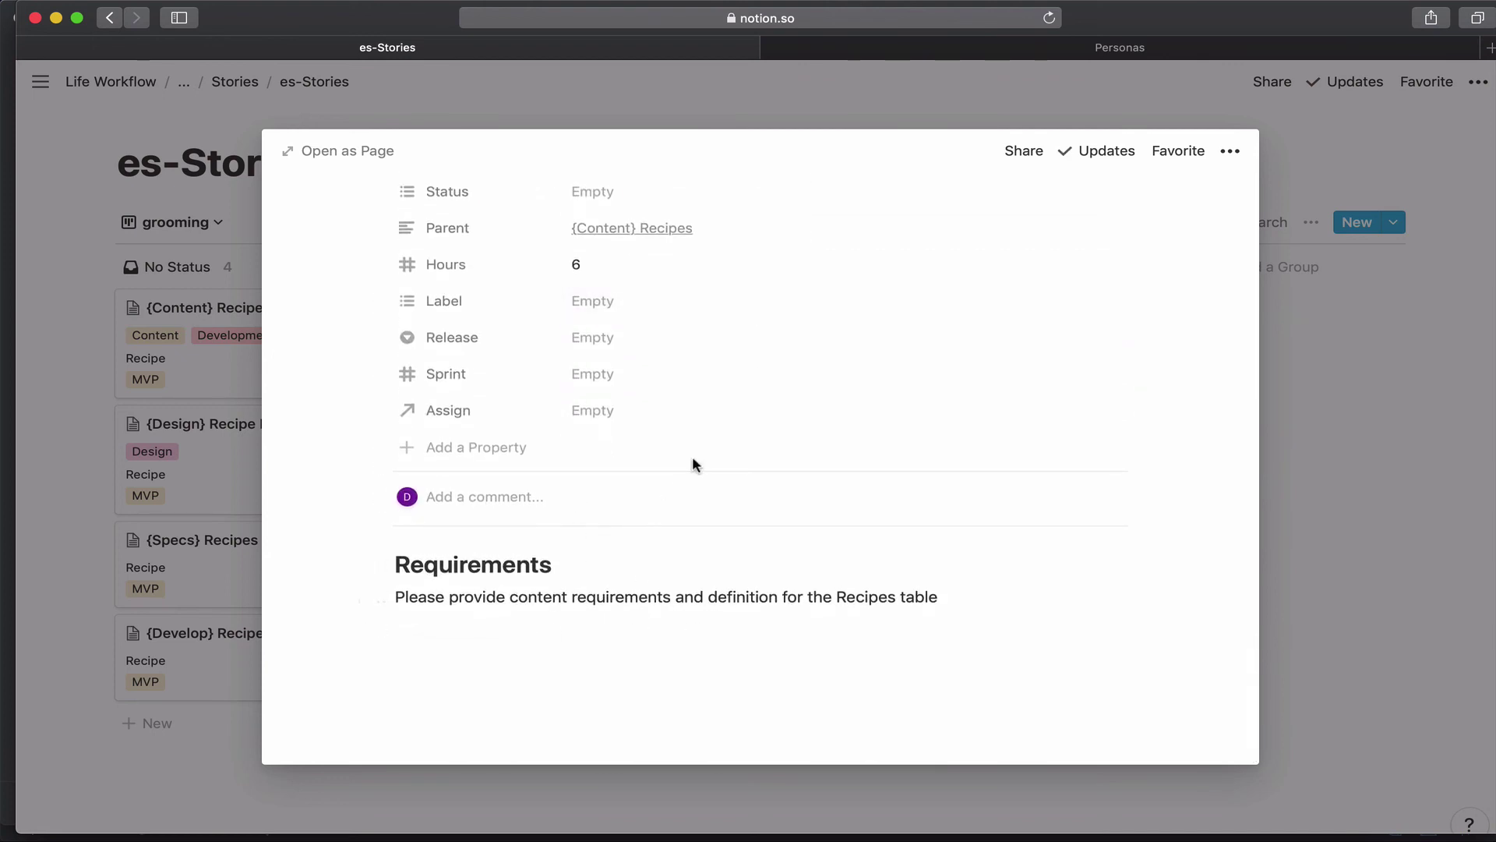
pyautogui.press('super+shift+backslash')
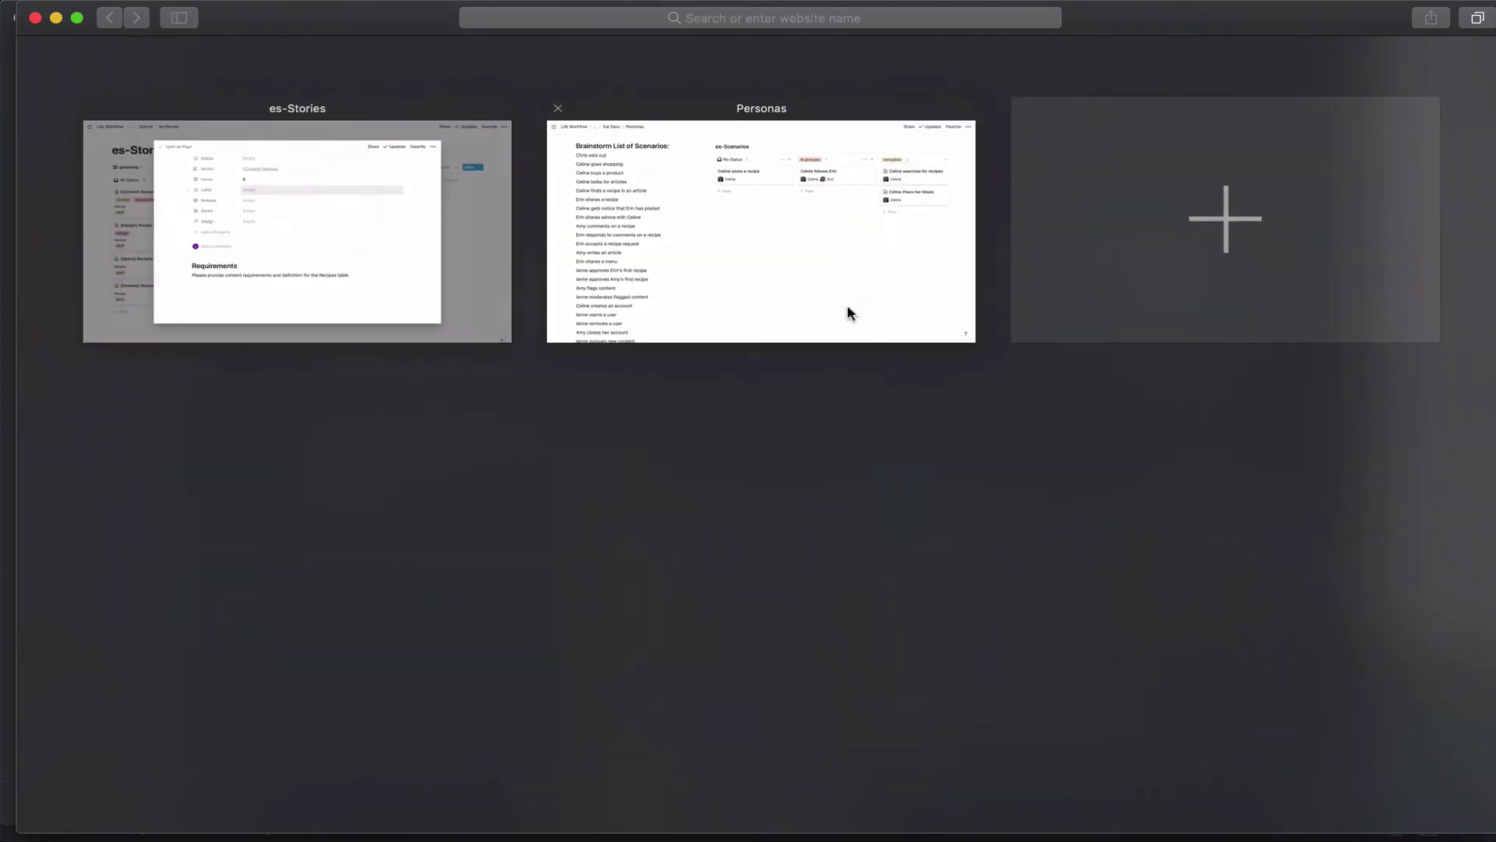
pyautogui.click(505, 304)
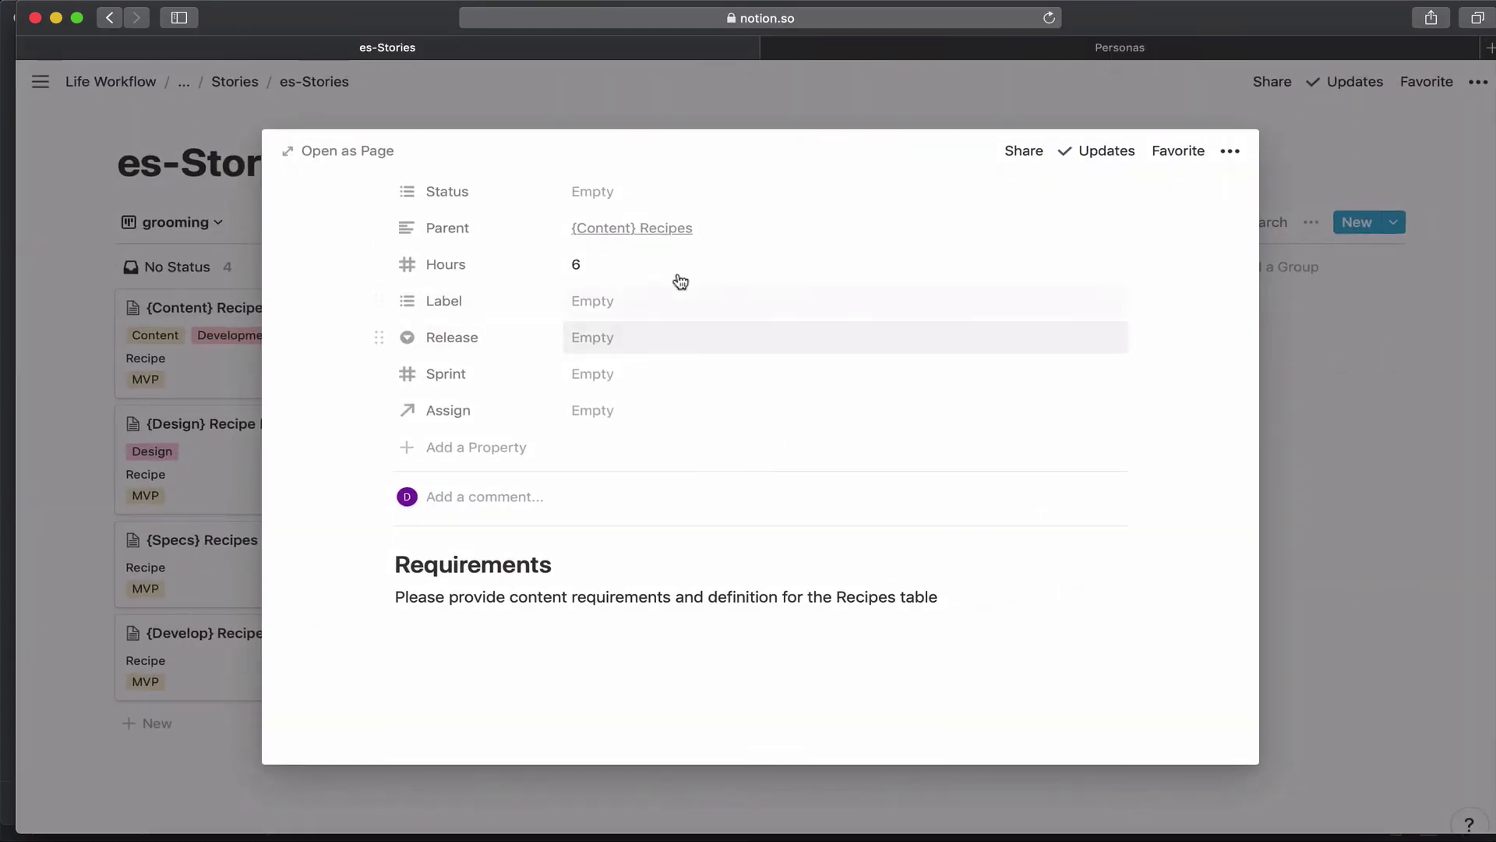
pyautogui.click(617, 245)
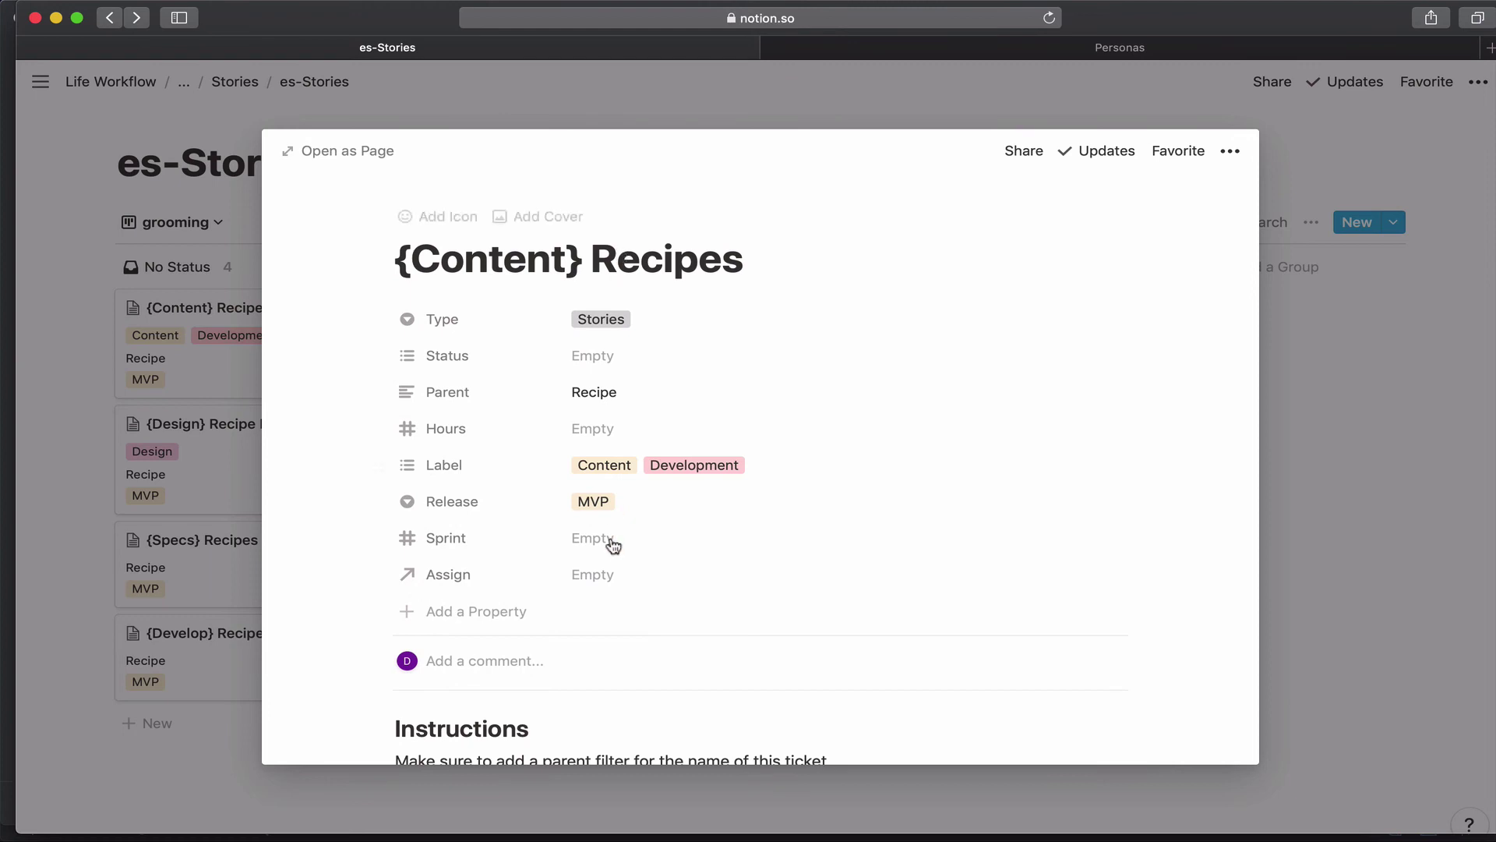
pyautogui.scroll(-5, 613, 543)
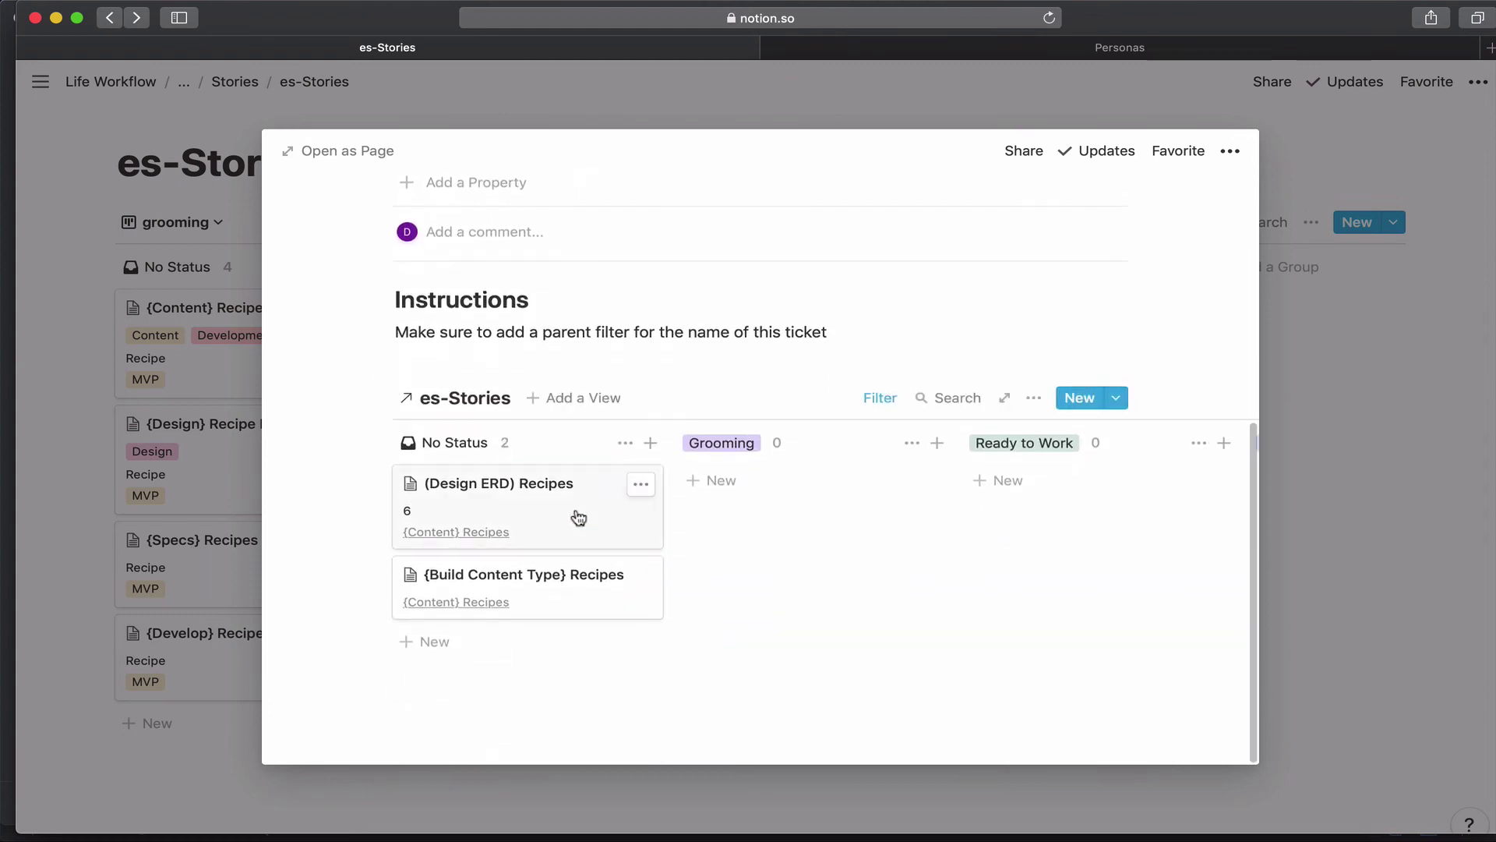
pyautogui.click(50, 588)
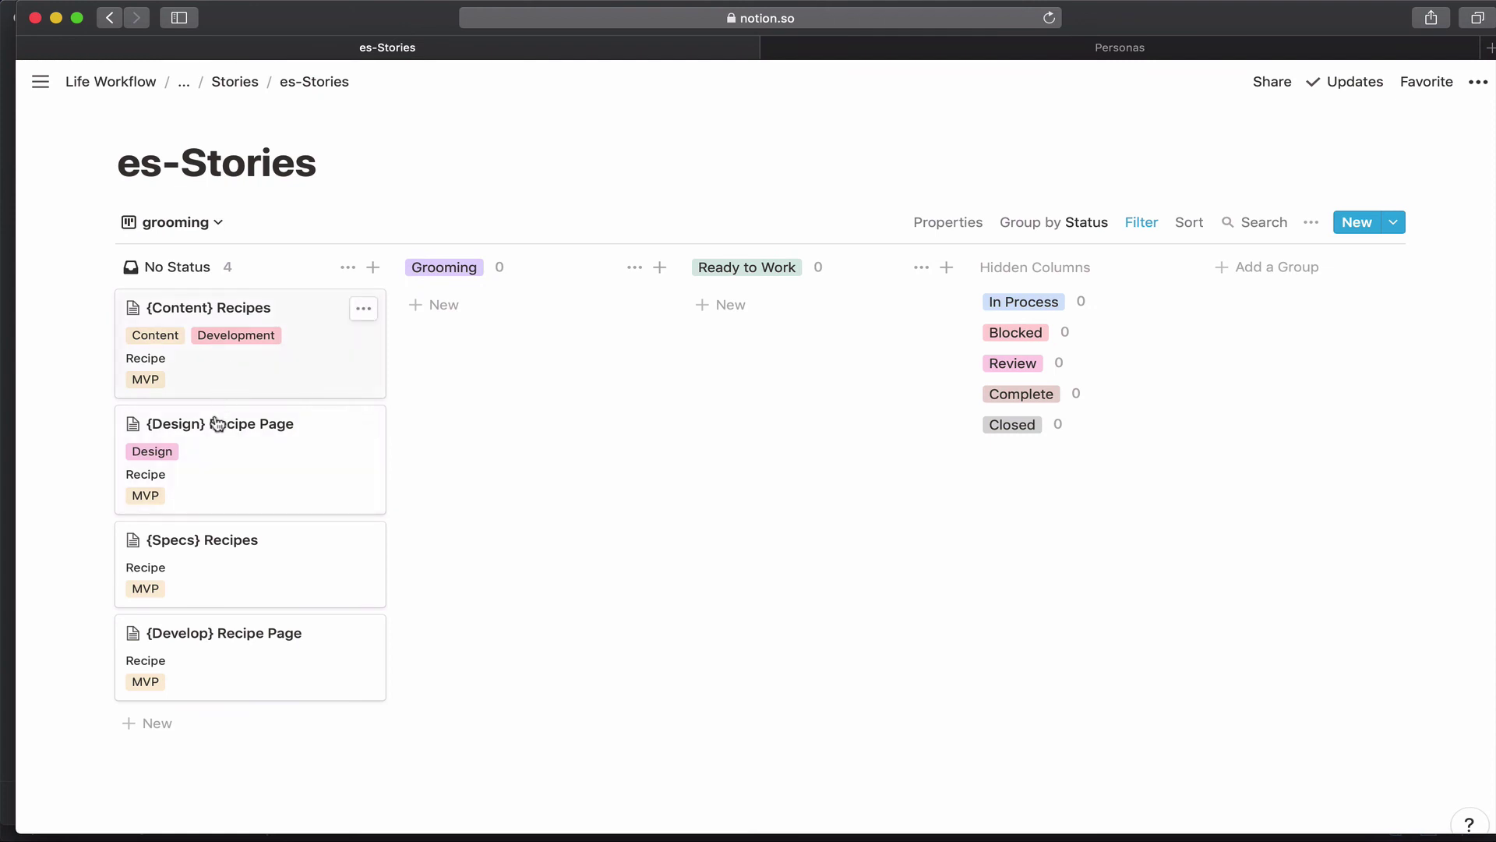
# - Move {Content} Recipes to Grooming and, on its linked board, move the child story (Design ERD) Recipes to Ready to Work
pyautogui.moveTo(217, 377); pyautogui.dragTo(421, 311)
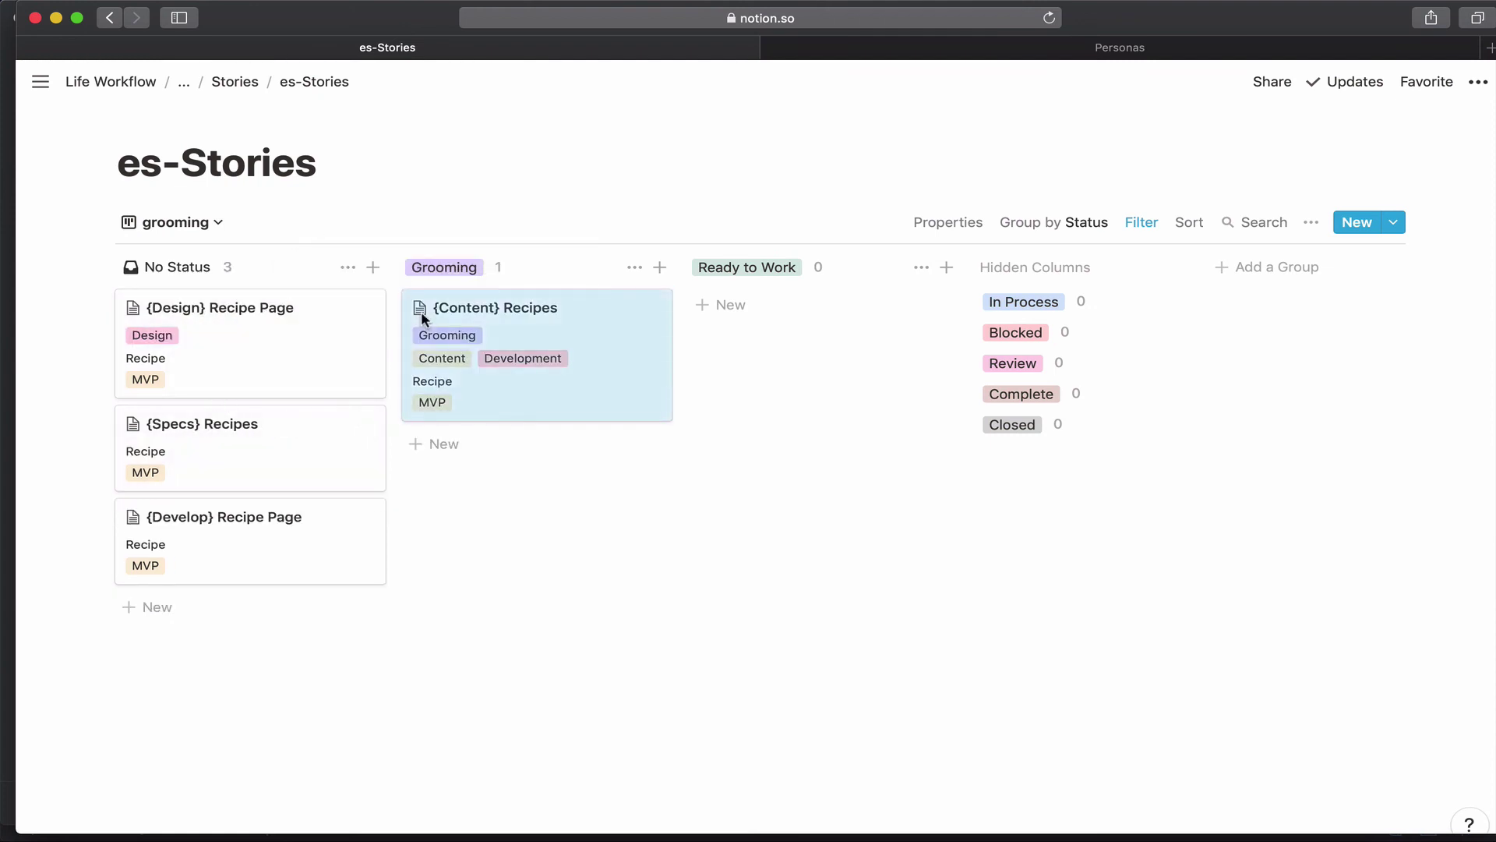
pyautogui.click(504, 331)
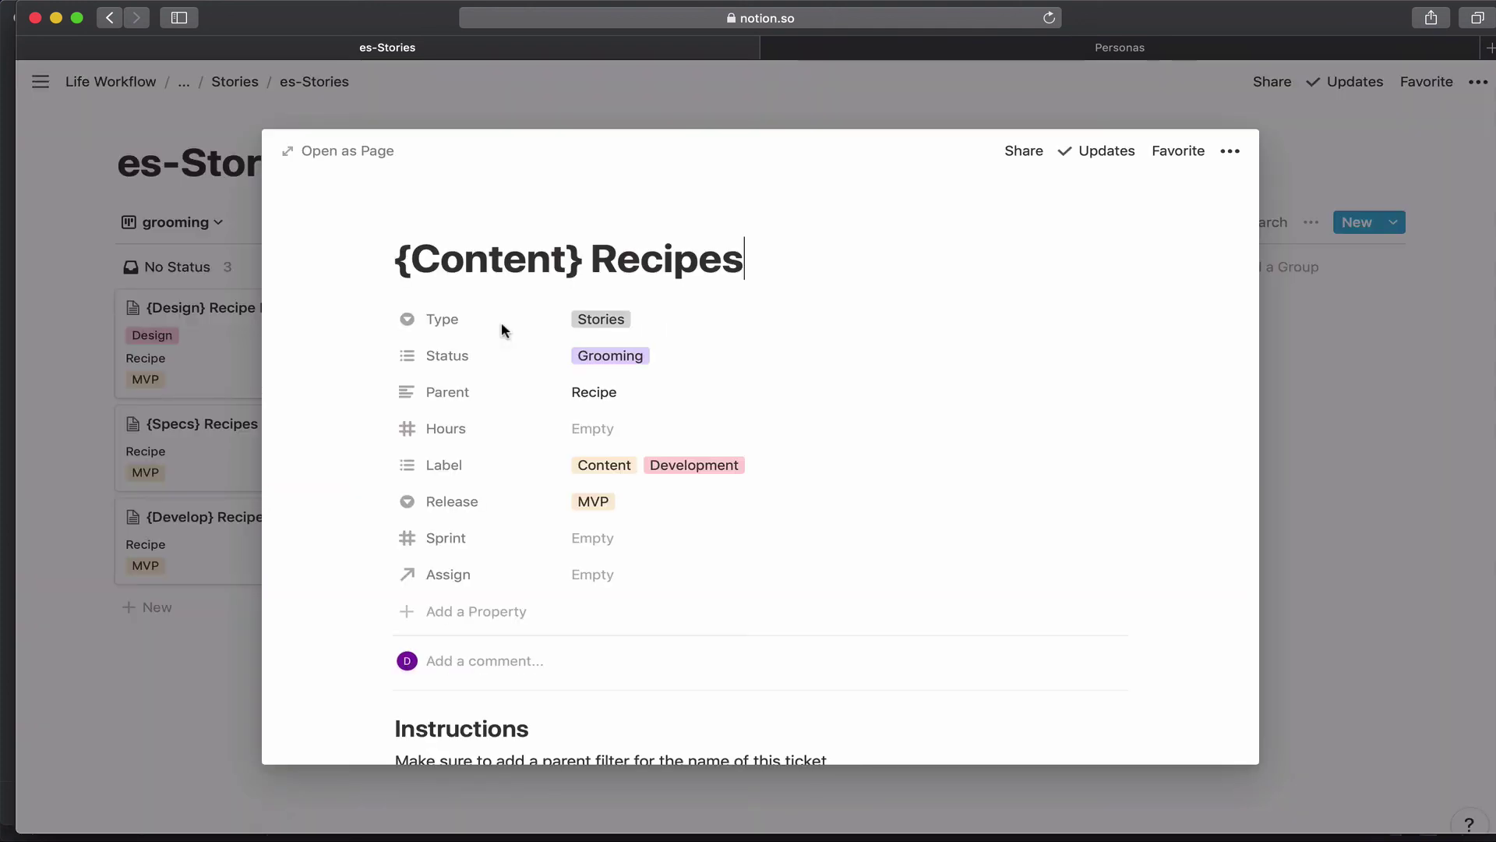
pyautogui.scroll(-5, 485, 725)
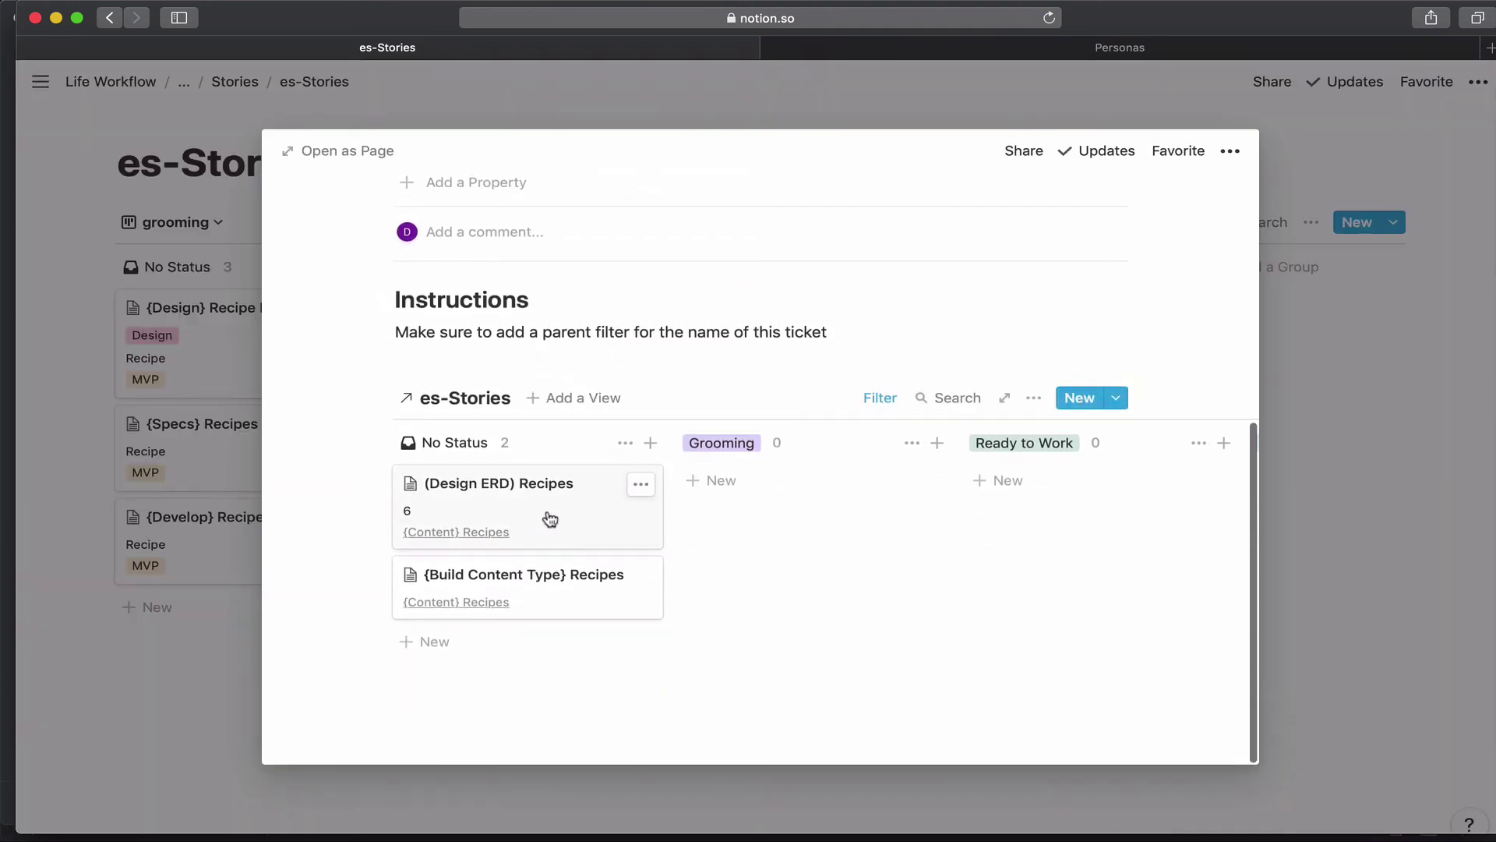
pyautogui.moveTo(538, 515); pyautogui.dragTo(1000, 493)
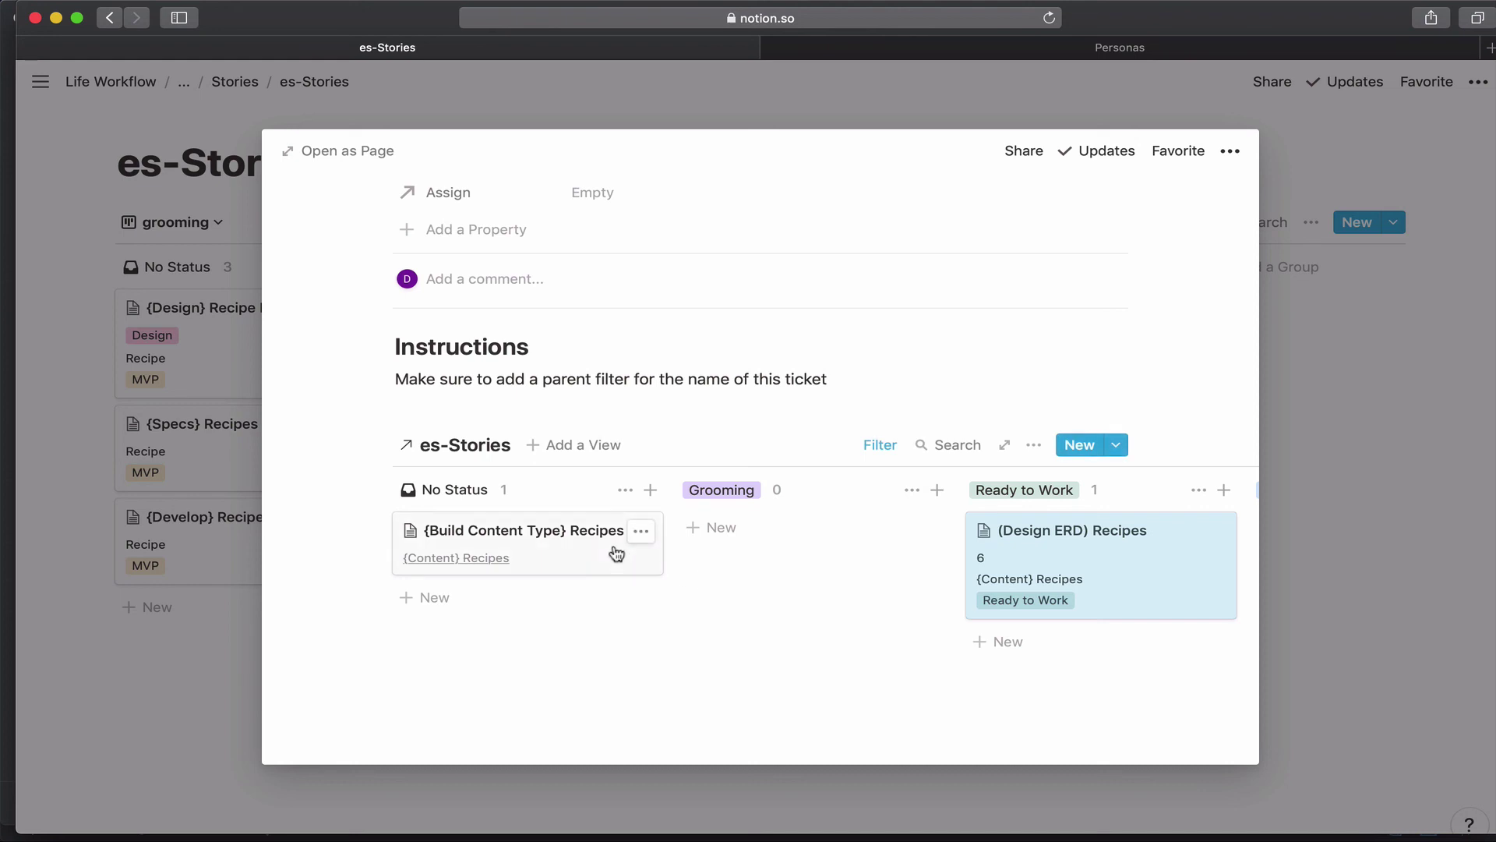
# - Move {Build Content Type} Recipes to Grooming on the linked board and return to the grooming view
pyautogui.moveTo(616, 553); pyautogui.dragTo(755, 527)
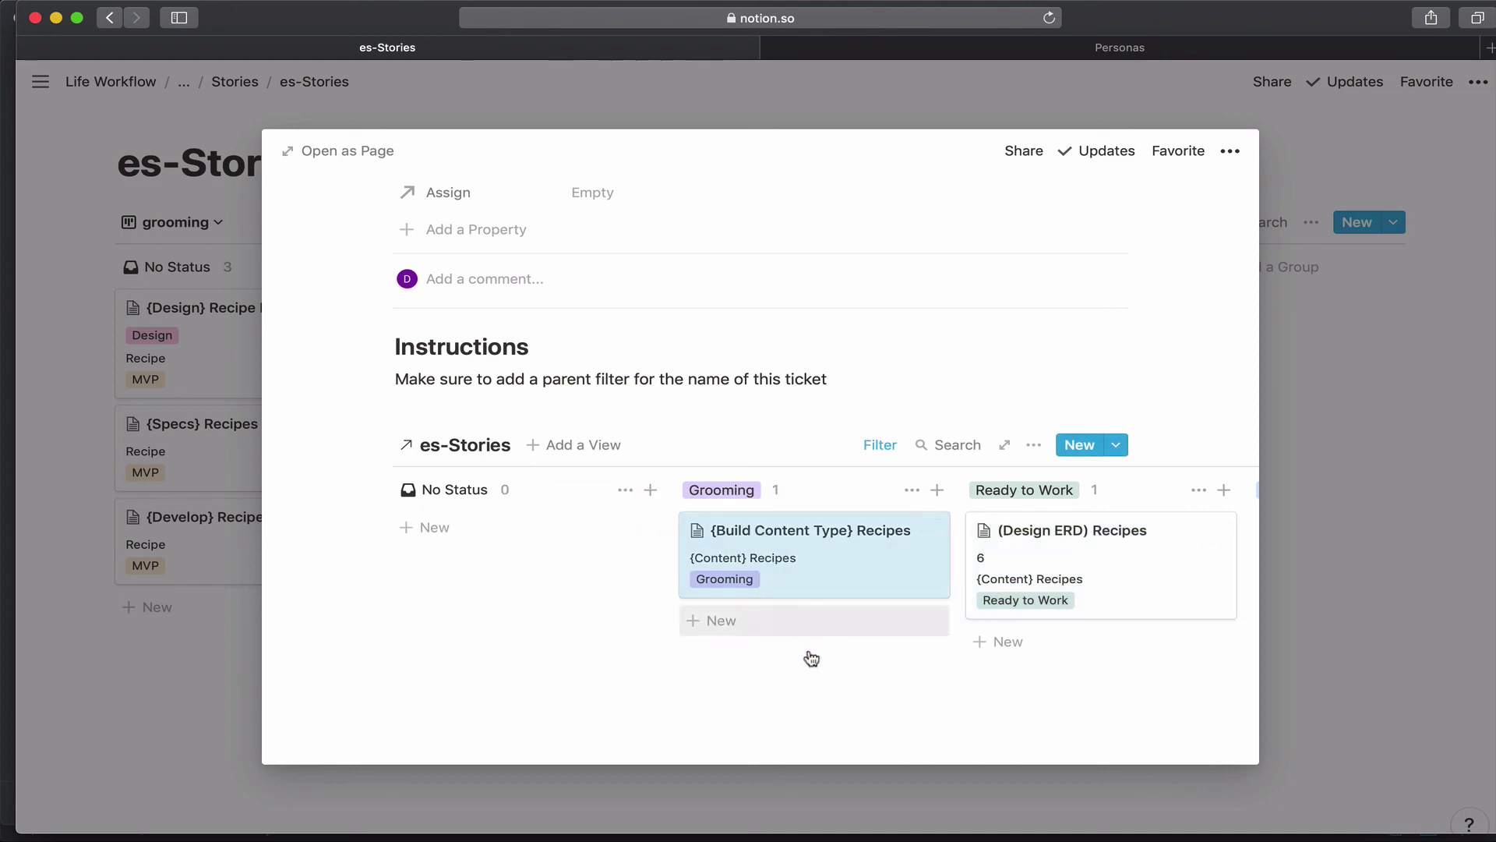
pyautogui.scroll(5, 824, 388)
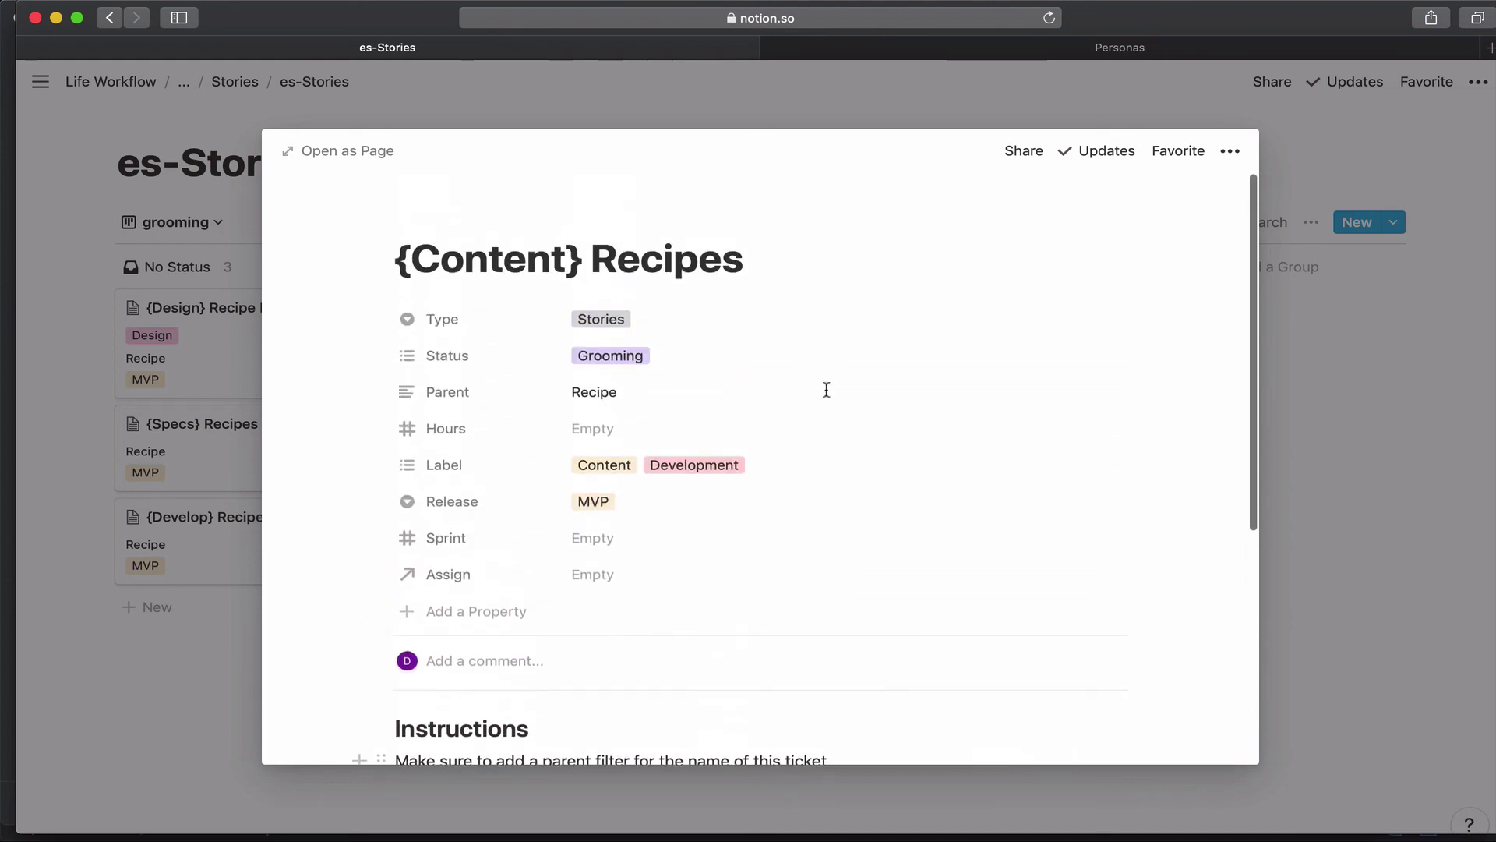
pyautogui.click(1278, 394)
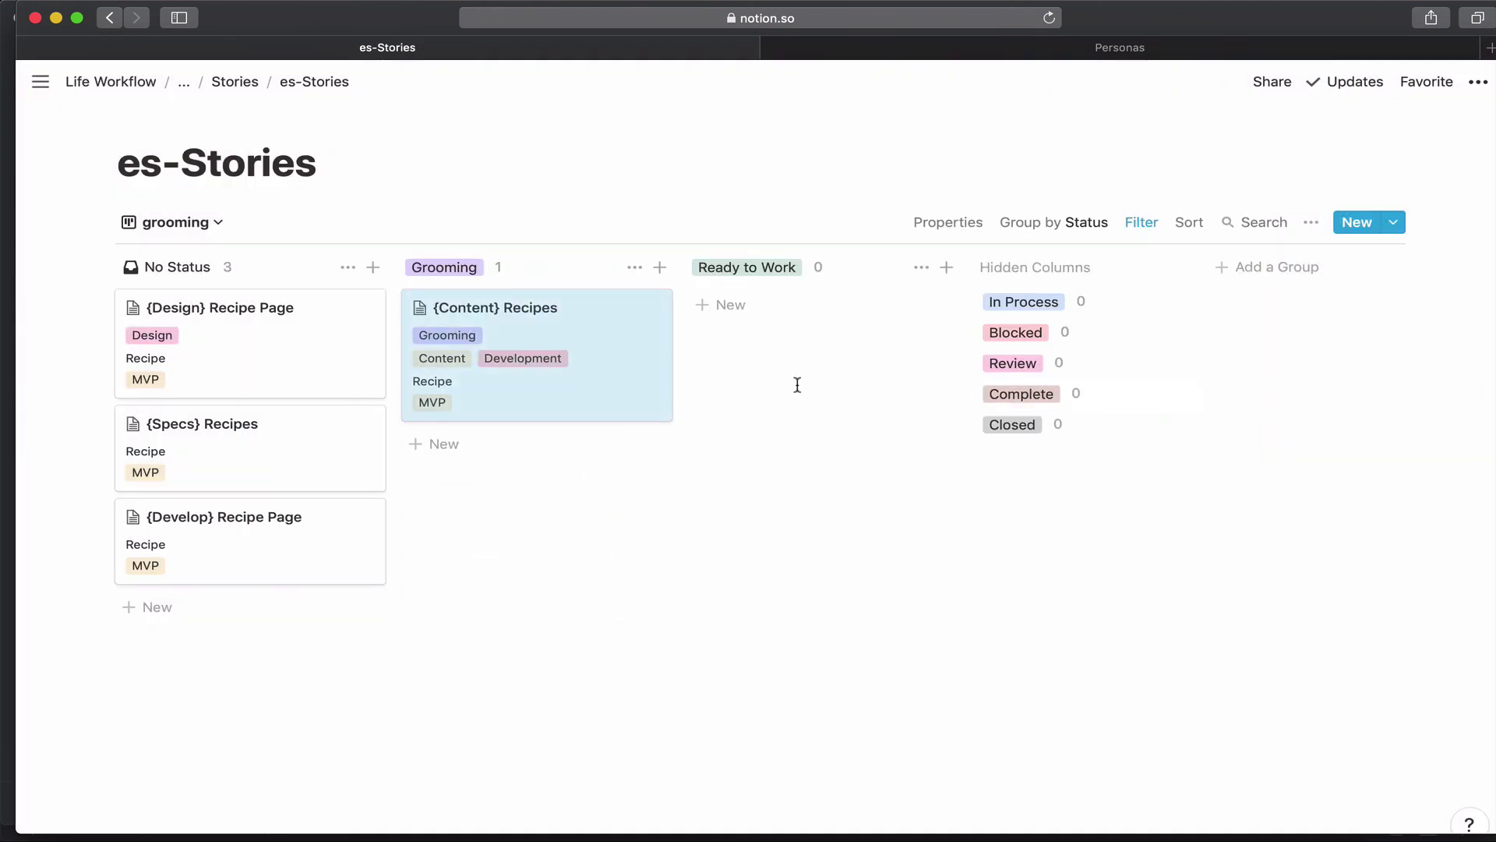
# - On the {Design} Recipe Page story's linked board, move {Workshop} Recipe Page to Ready to Work, then close the story
pyautogui.click(295, 365)
pyautogui.scroll(-6, 394, 514)
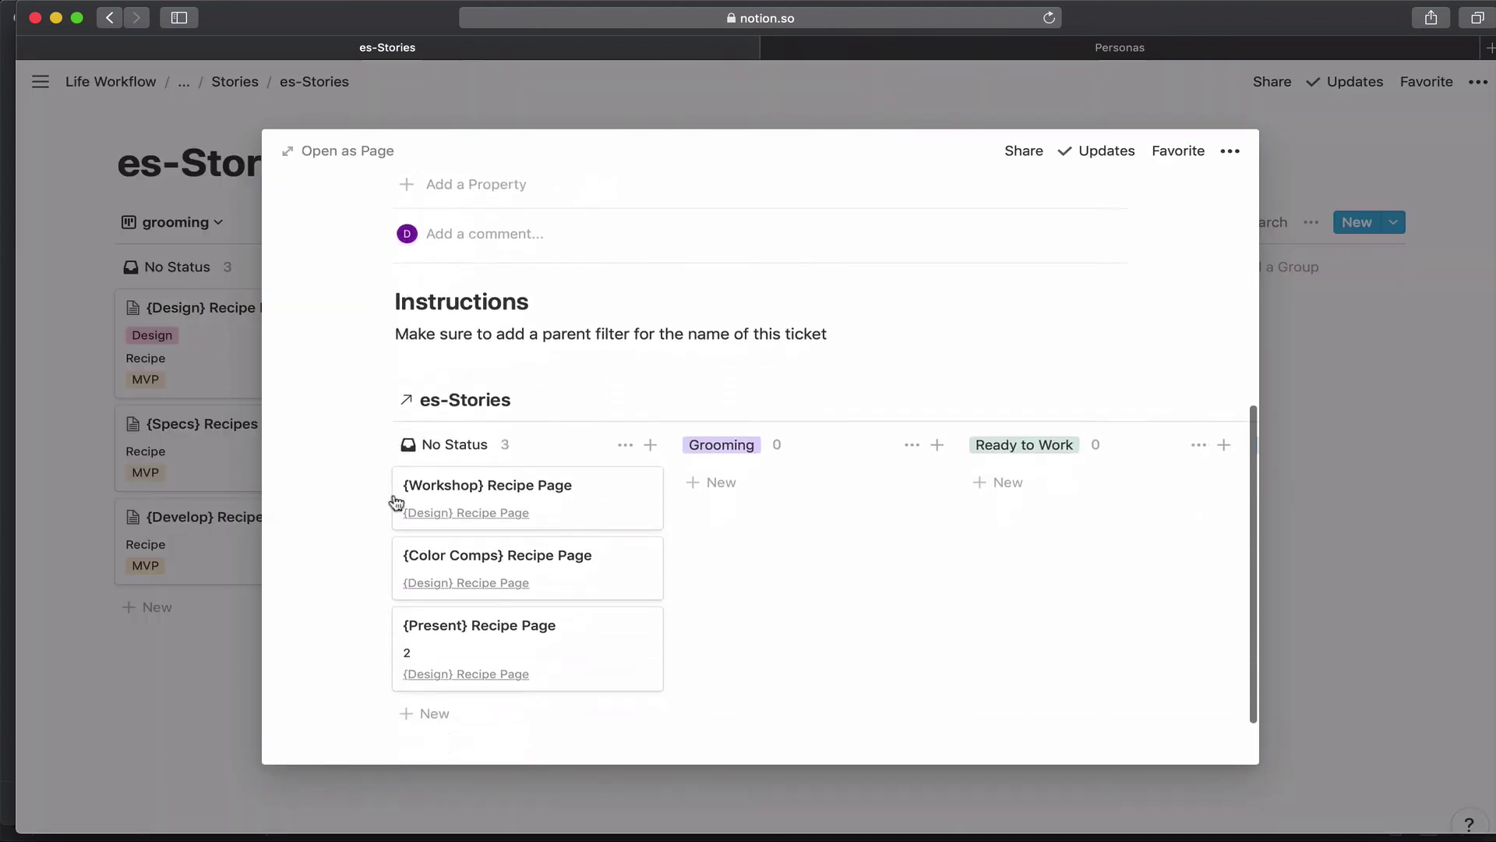
pyautogui.scroll(-2, 395, 499)
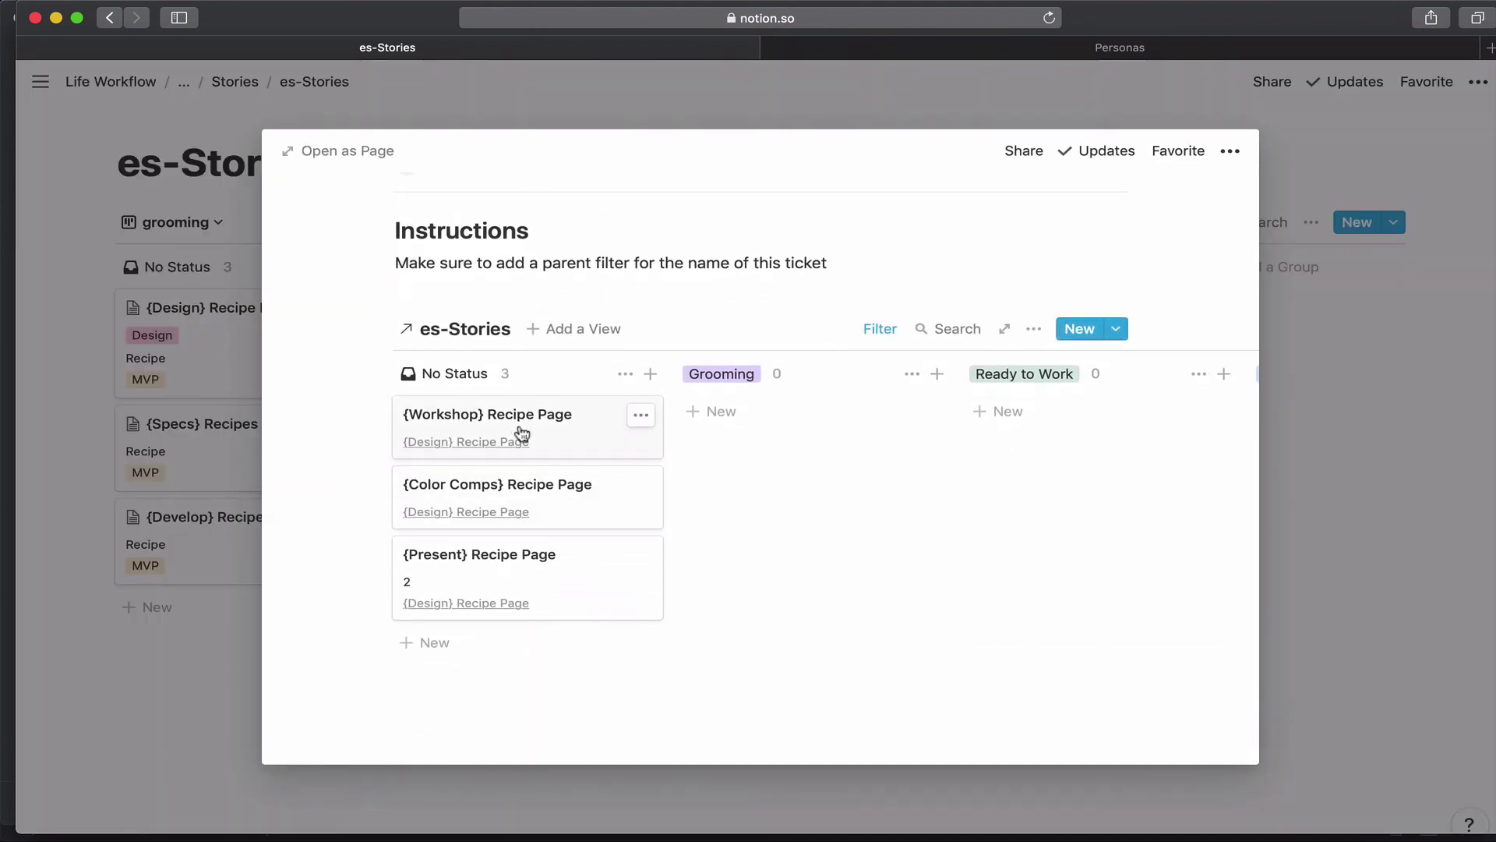
pyautogui.moveTo(522, 434); pyautogui.dragTo(979, 389)
pyautogui.scroll(2, 979, 304)
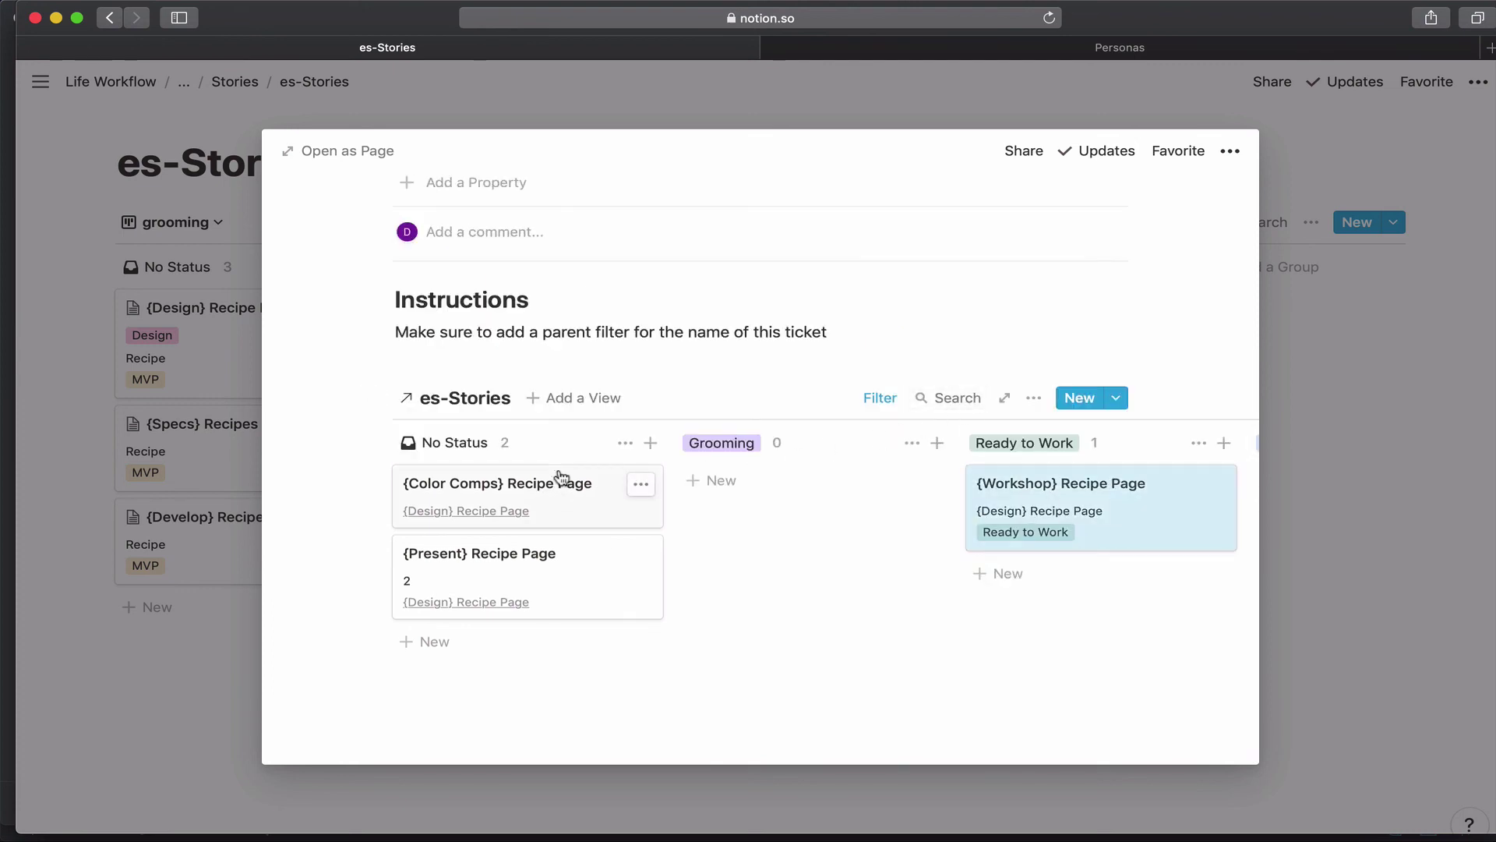
pyautogui.click(83, 495)
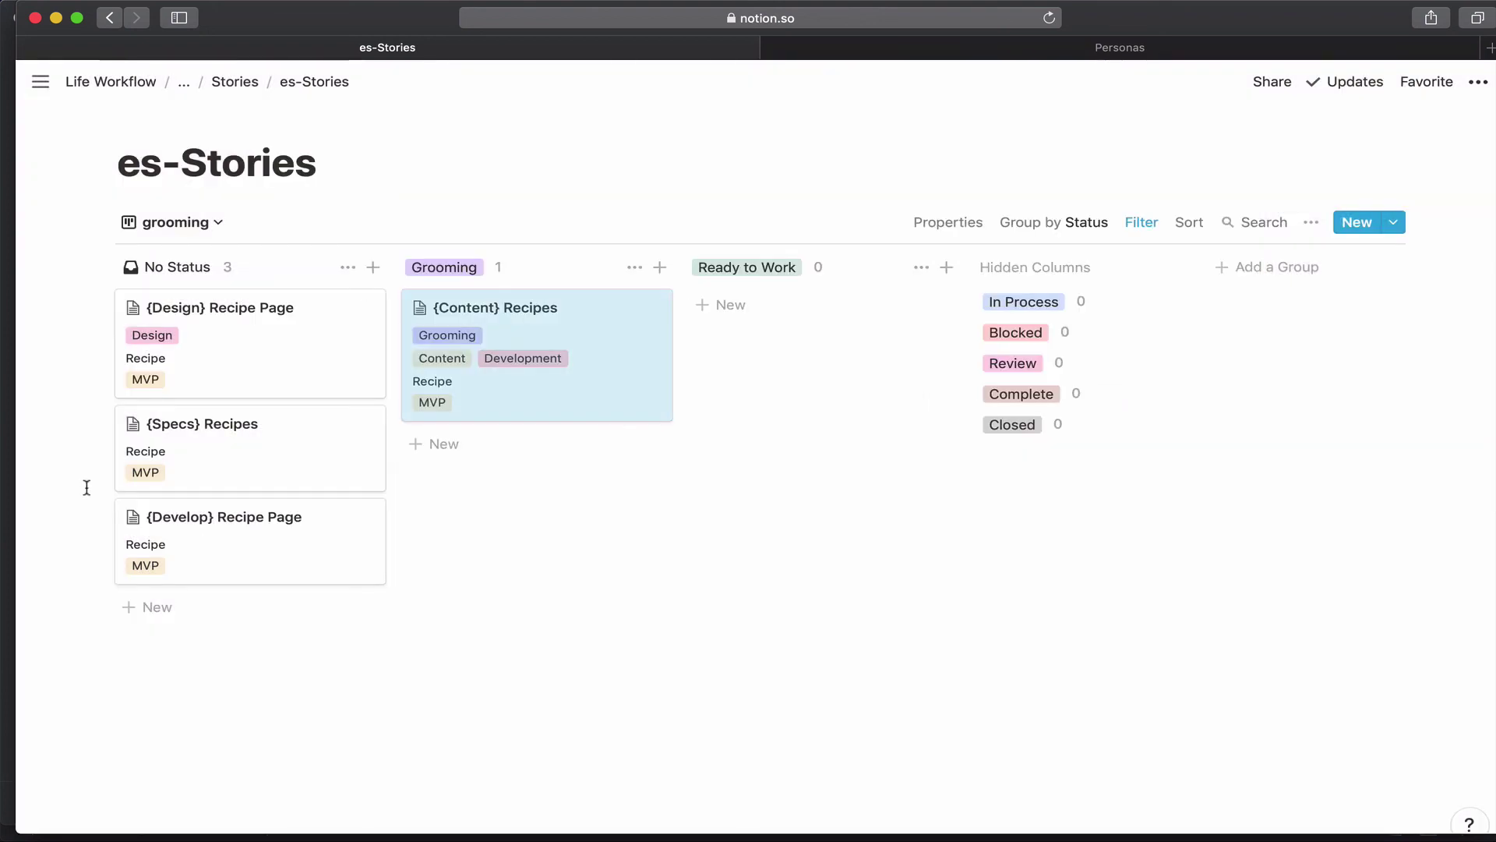
# - On the {Content} Recipes story's linked board, move {Build Content Type} Recipes to Ready to Work and close the story
pyautogui.click(517, 400)
pyautogui.scroll(-5, 536, 484)
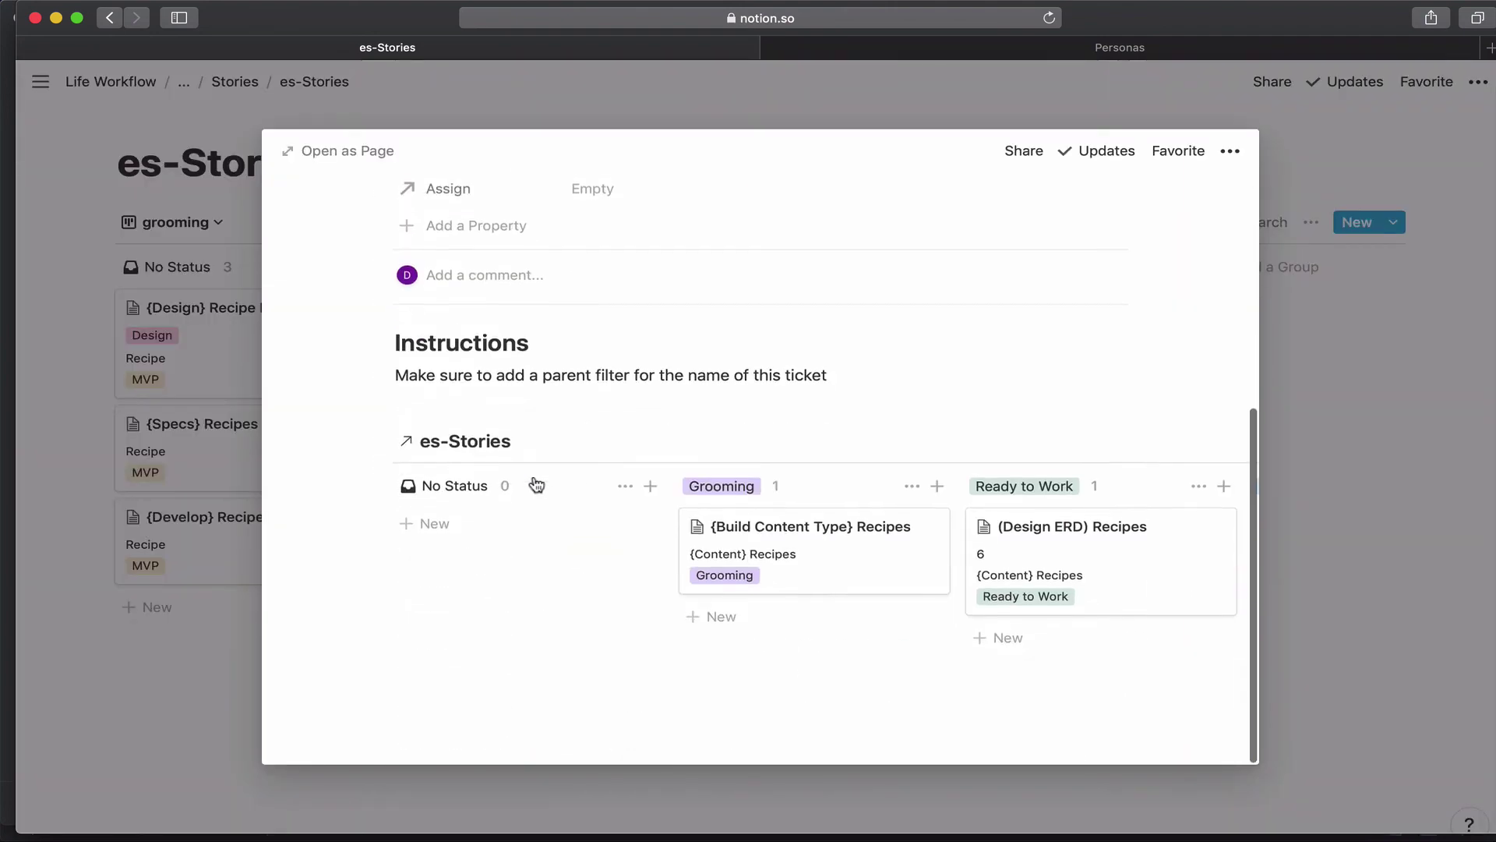
pyautogui.moveTo(828, 548); pyautogui.dragTo(992, 611)
pyautogui.click(1339, 466)
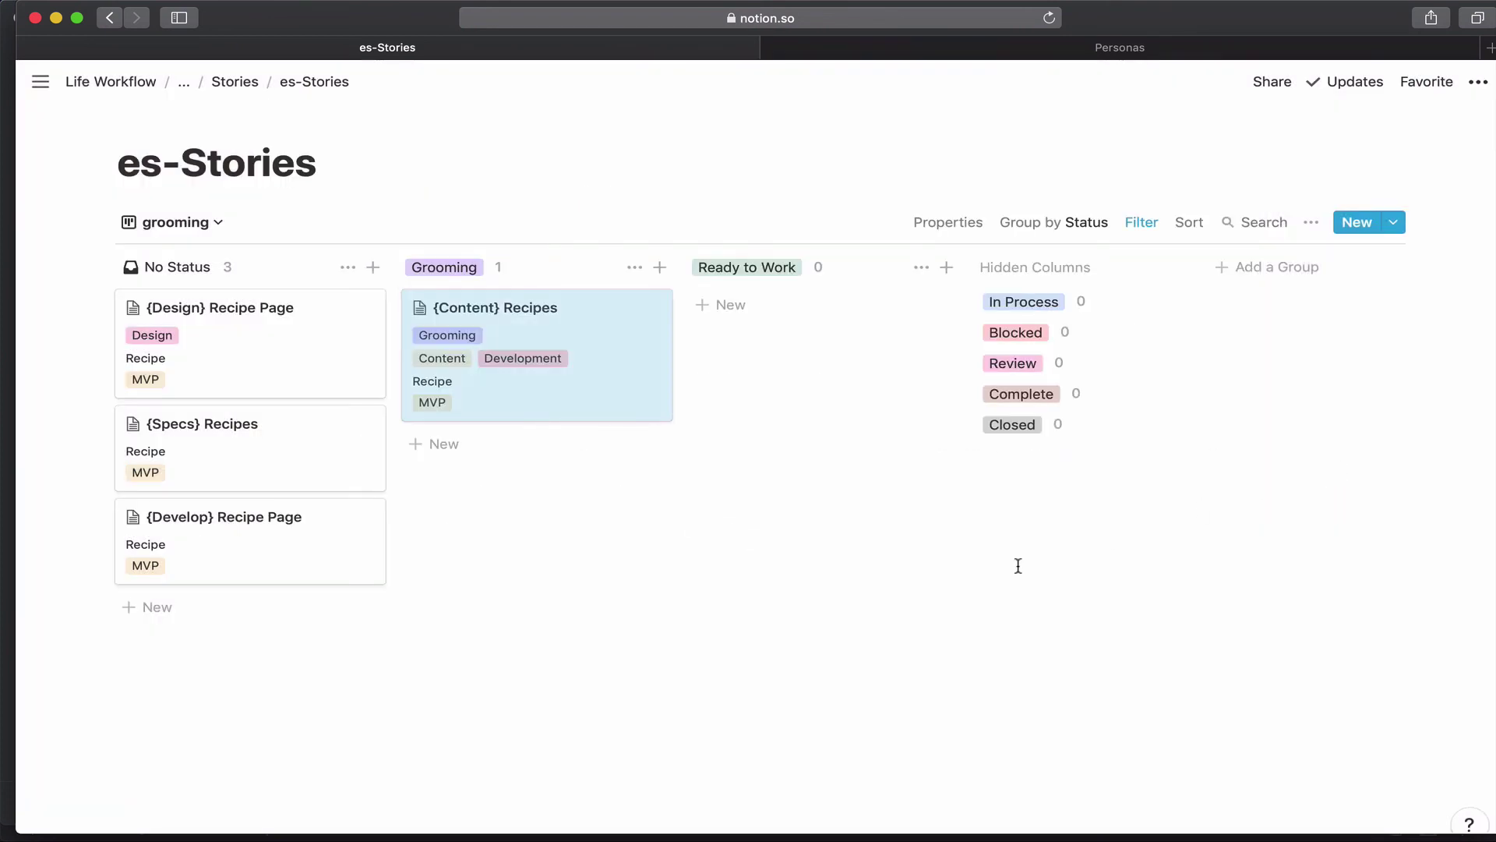